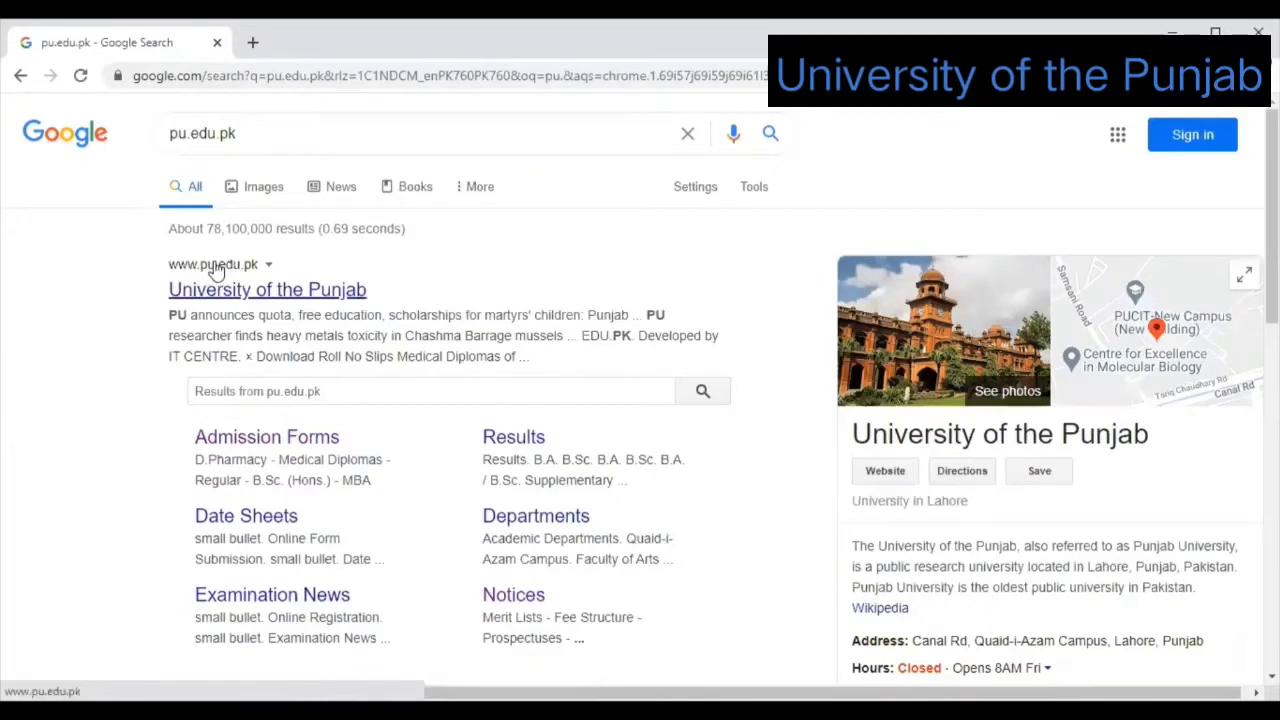
Go to the University of the Punjab homepage and reveal the ADMISSION menu options.
left_click(210, 270)
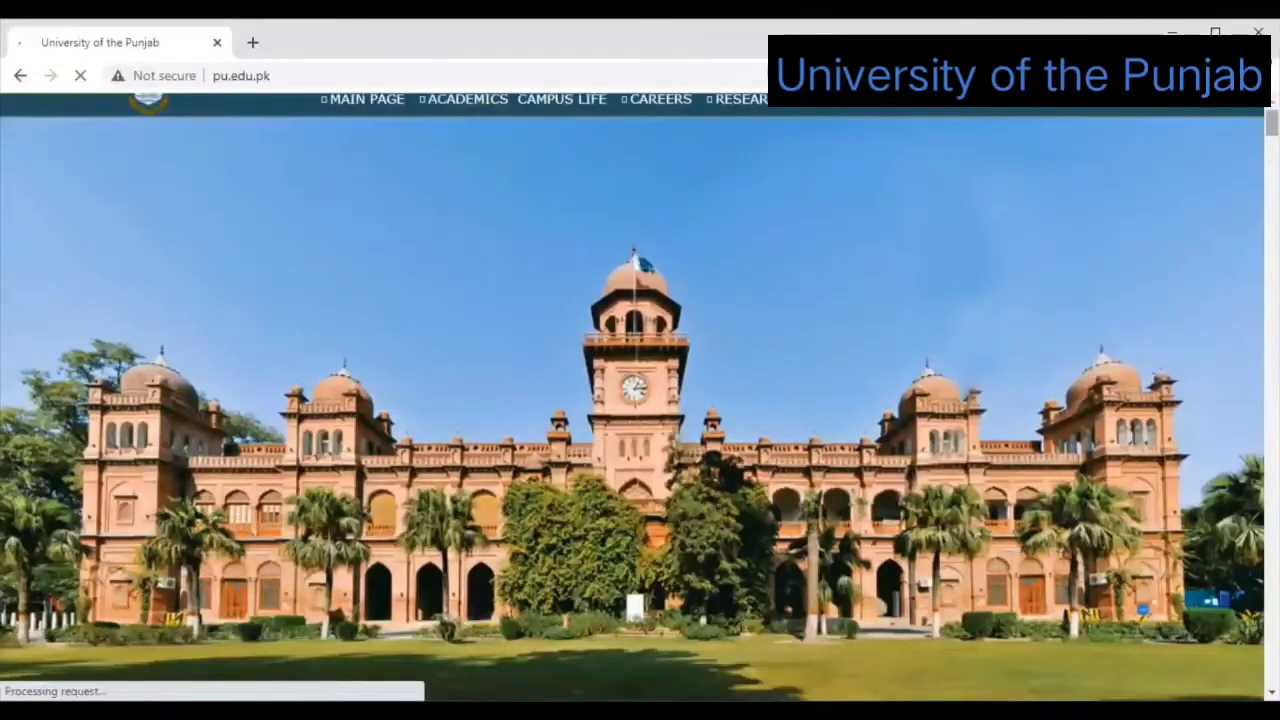
mouse_move(828, 165)
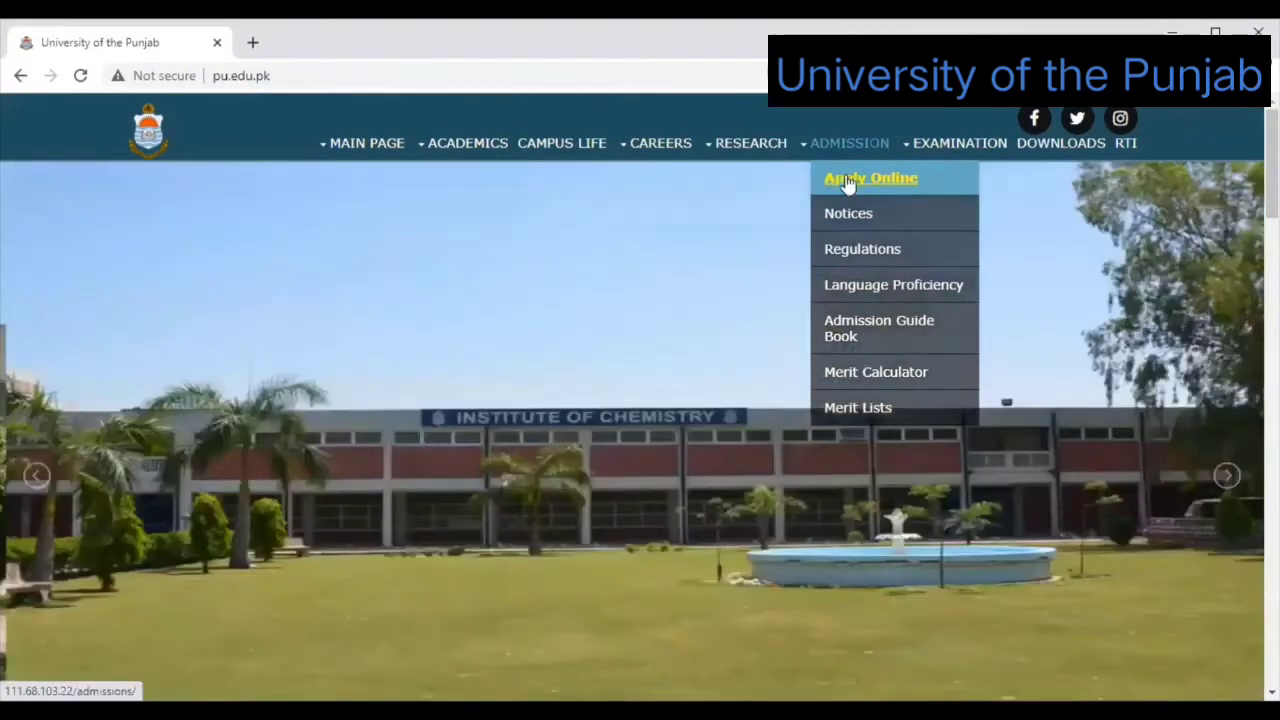
Open Admission > Apply Online and read through the Instructions for Online Admission Form.
left_click(846, 180)
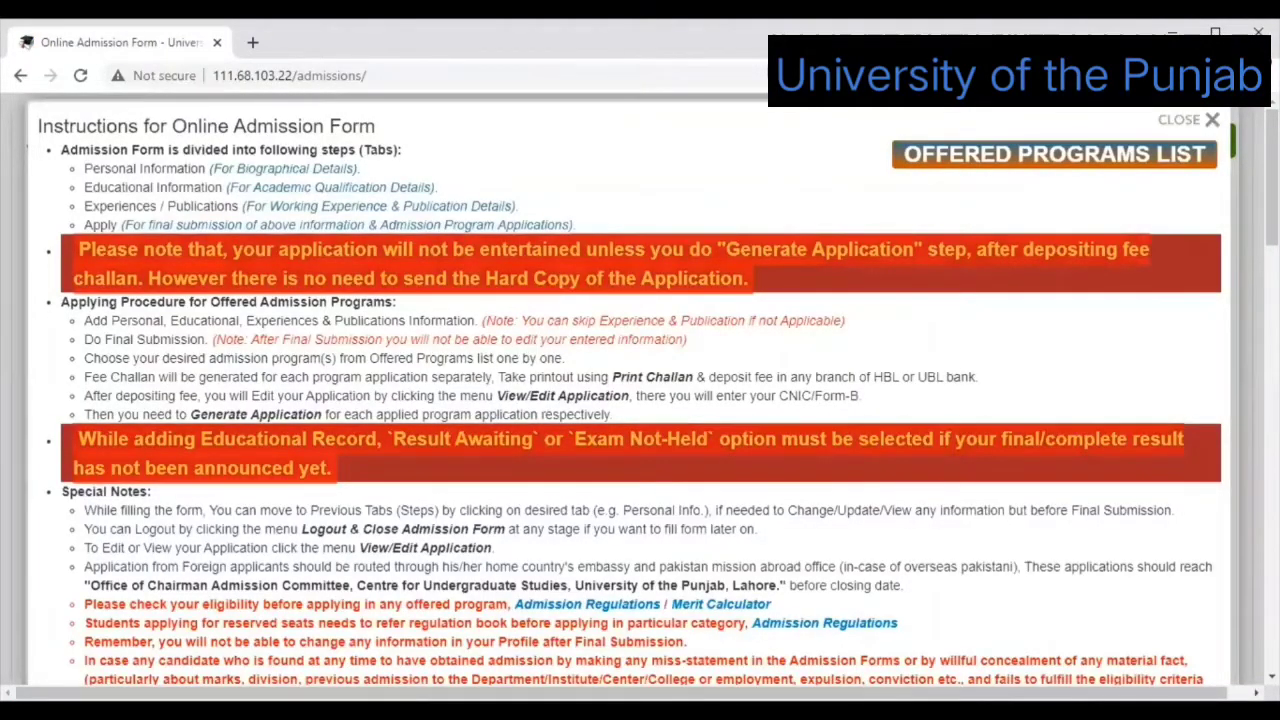
scroll(640, 400, "down", 3)
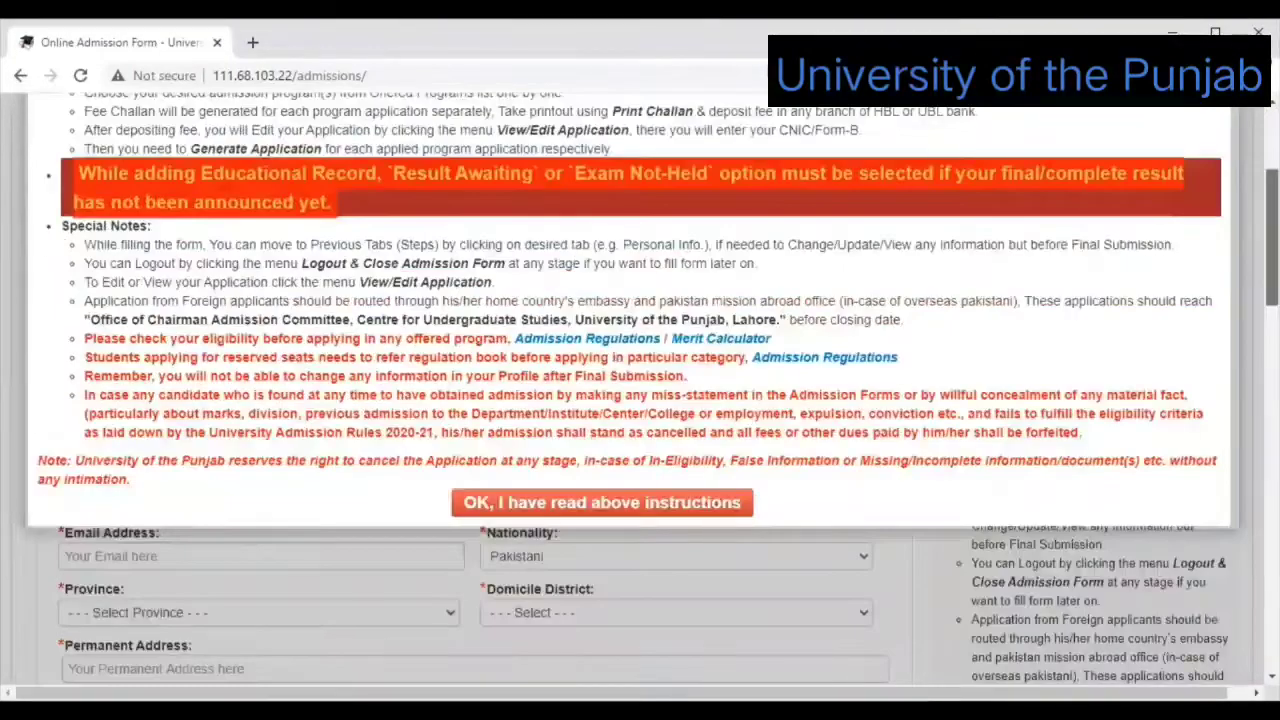
scroll(640, 400, "up", 1)
scroll(640, 400, "up", 1)
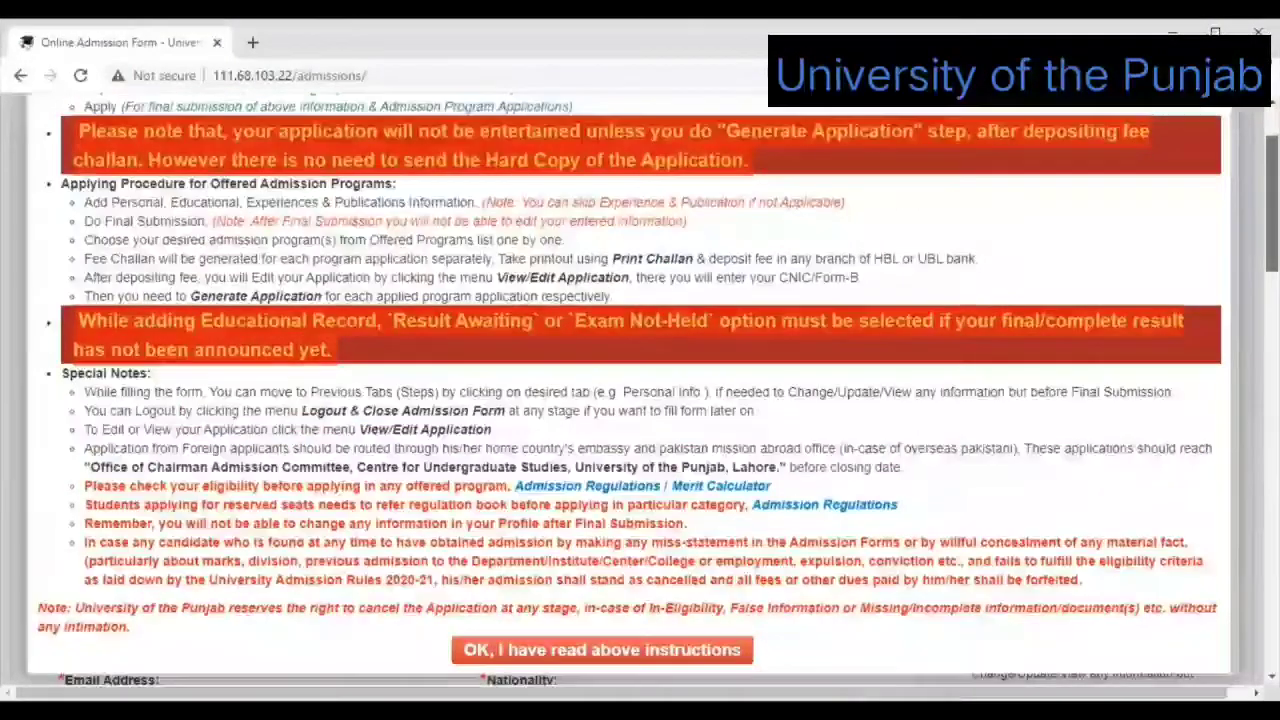
scroll(1014, 297, "up", 2)
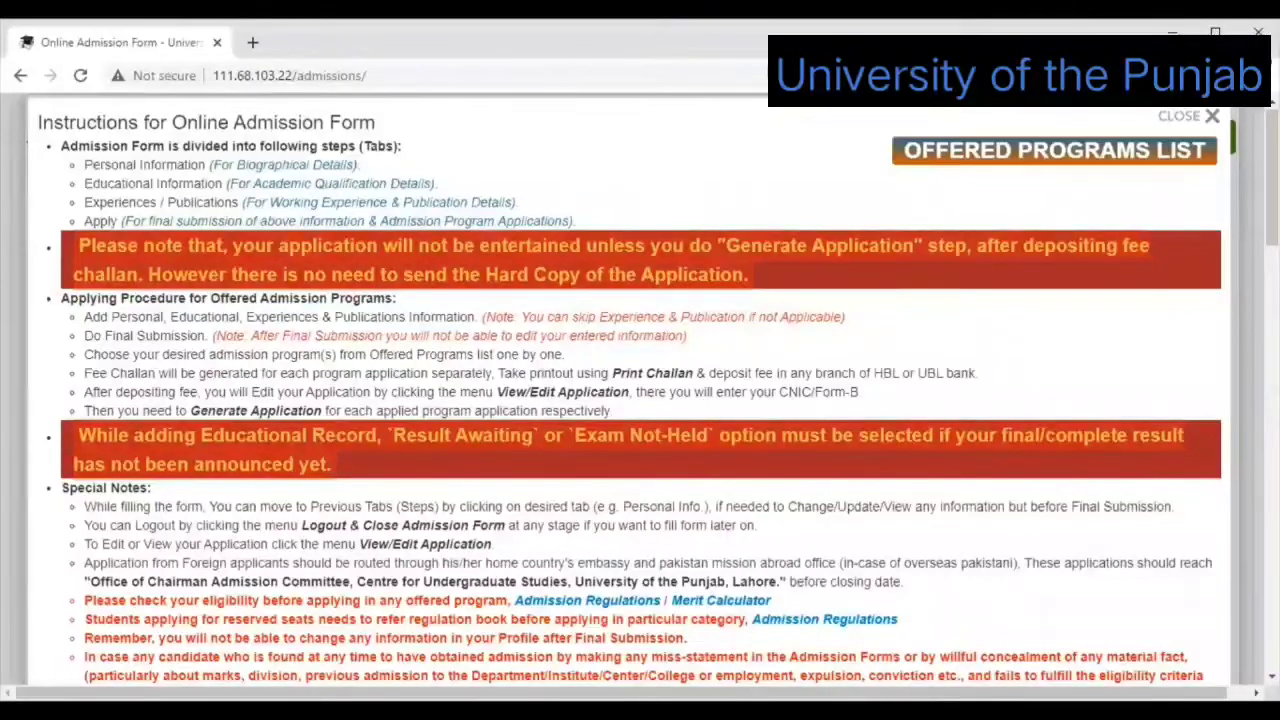
scroll(630, 390, "down", 1)
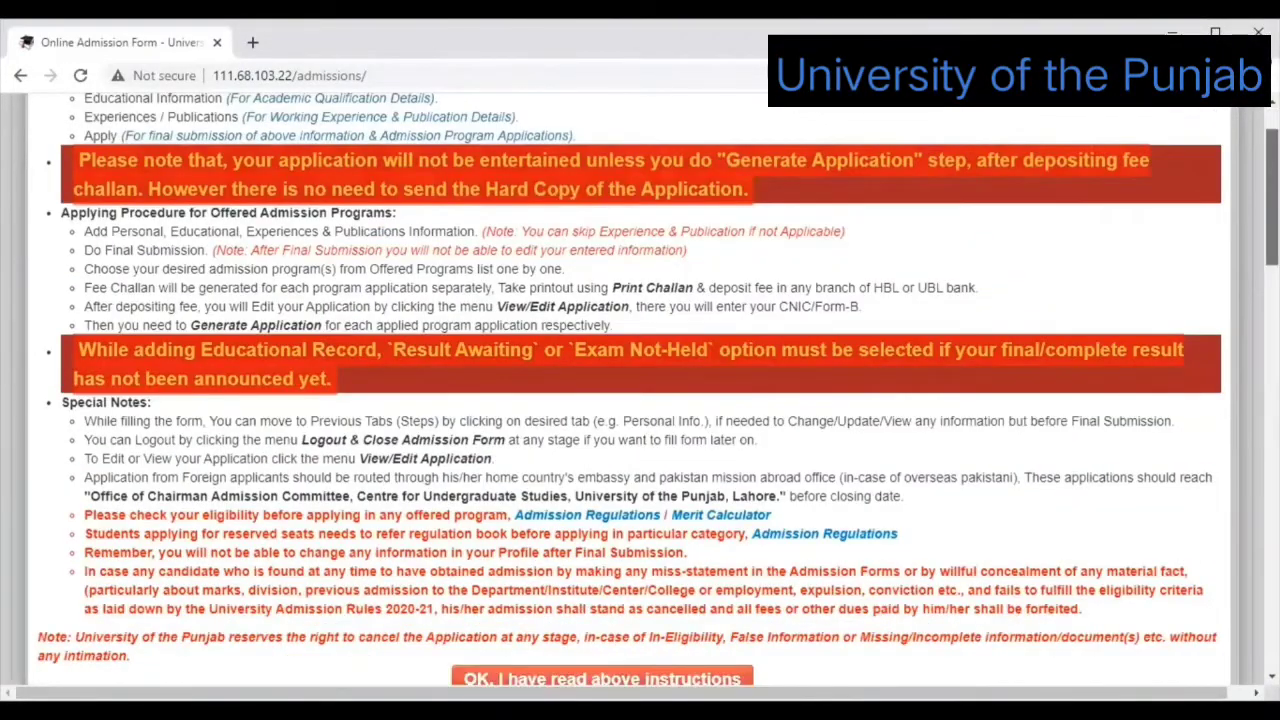
scroll(640, 390, "down", 1)
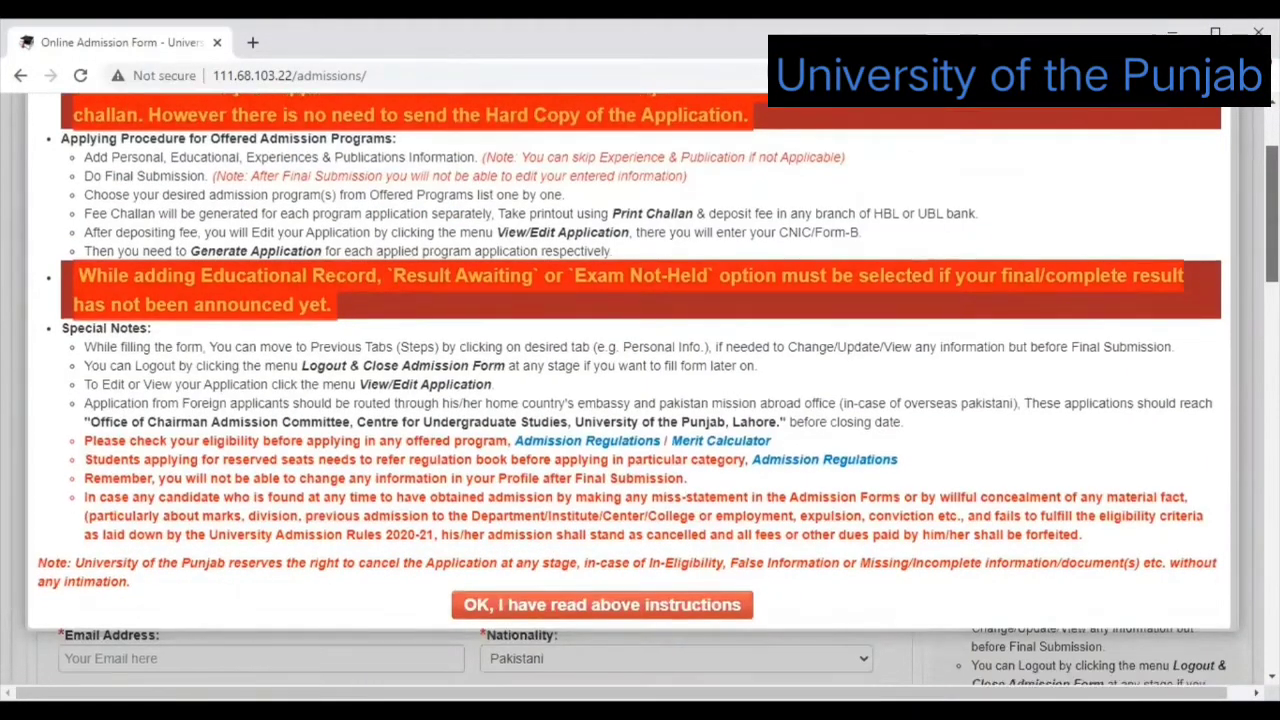
scroll(630, 390, "up", 2)
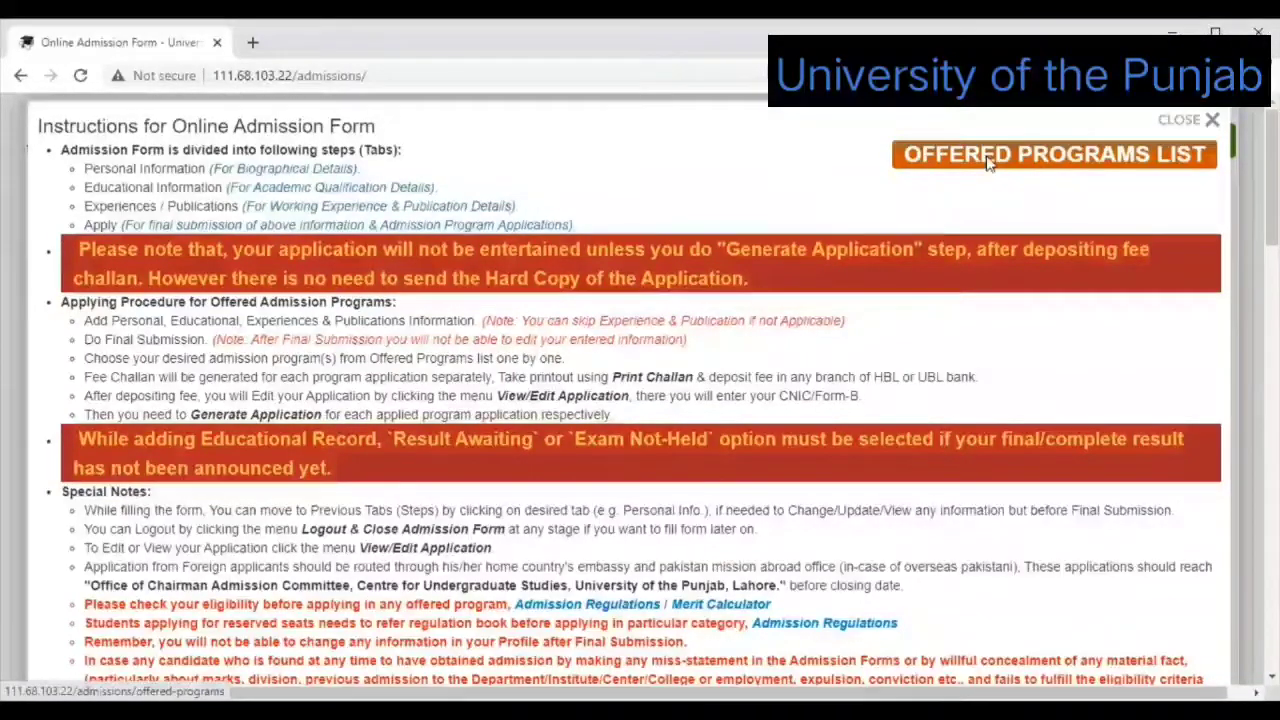
Open the Fall-2020 Current Offered Programs list with application dates in a new tab.
left_click(988, 165)
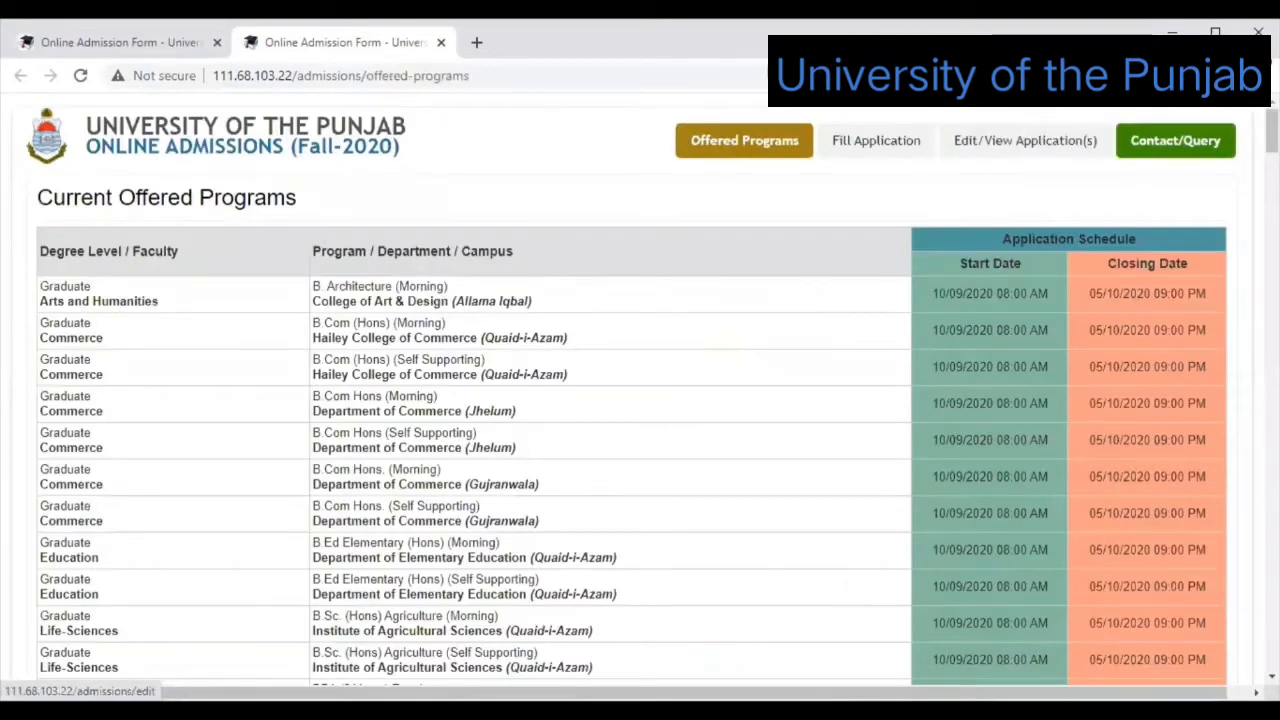
scroll(630, 390, "down", 2)
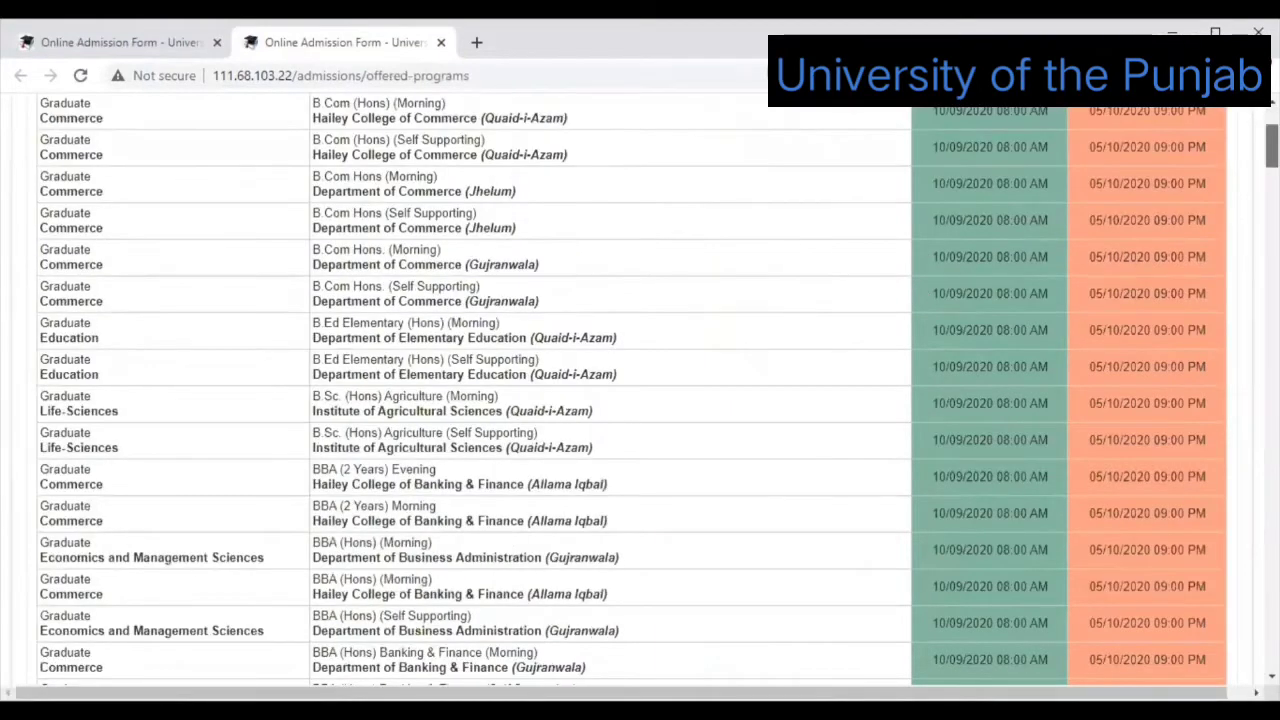
scroll(828, 176, "up", 2)
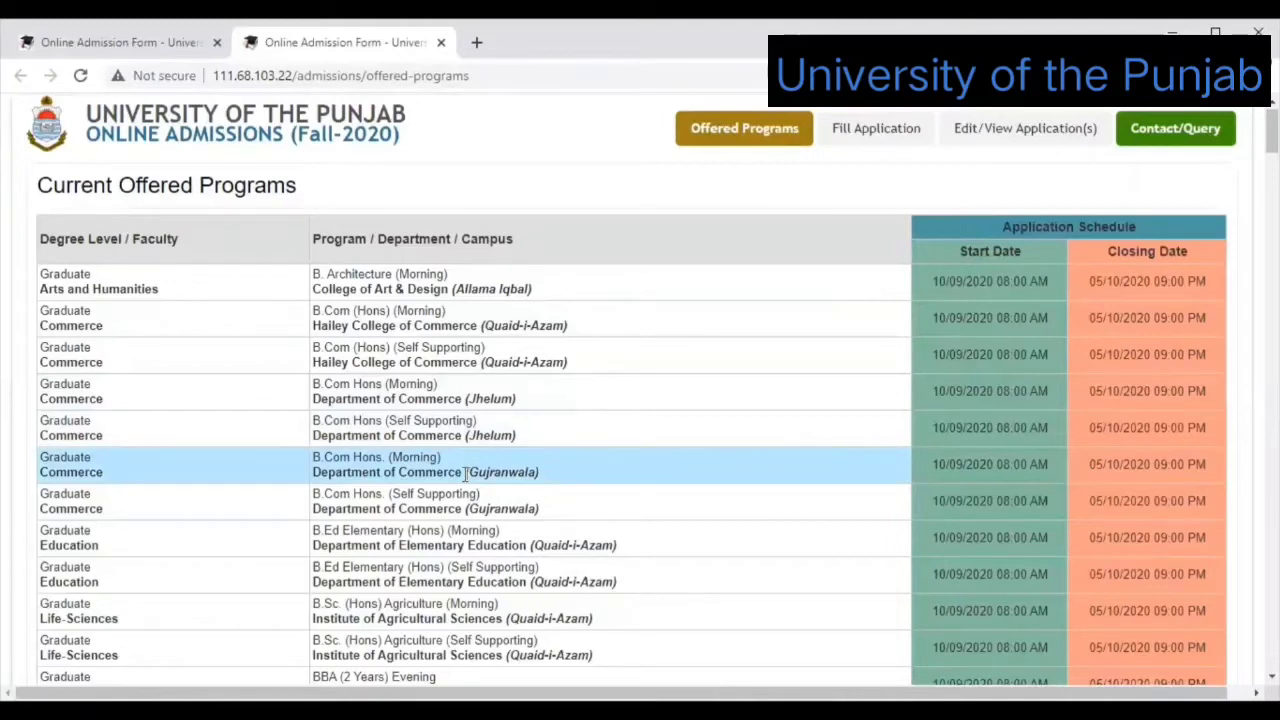
left_click(119, 428)
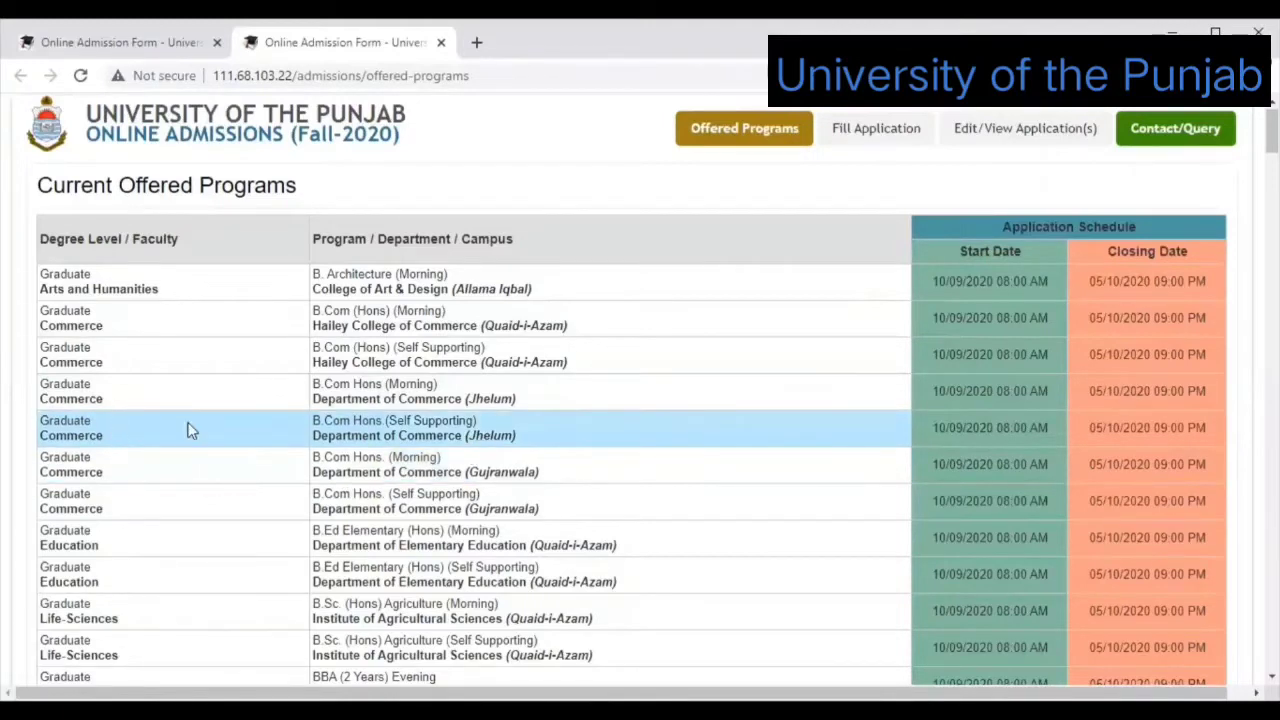
left_click(289, 399)
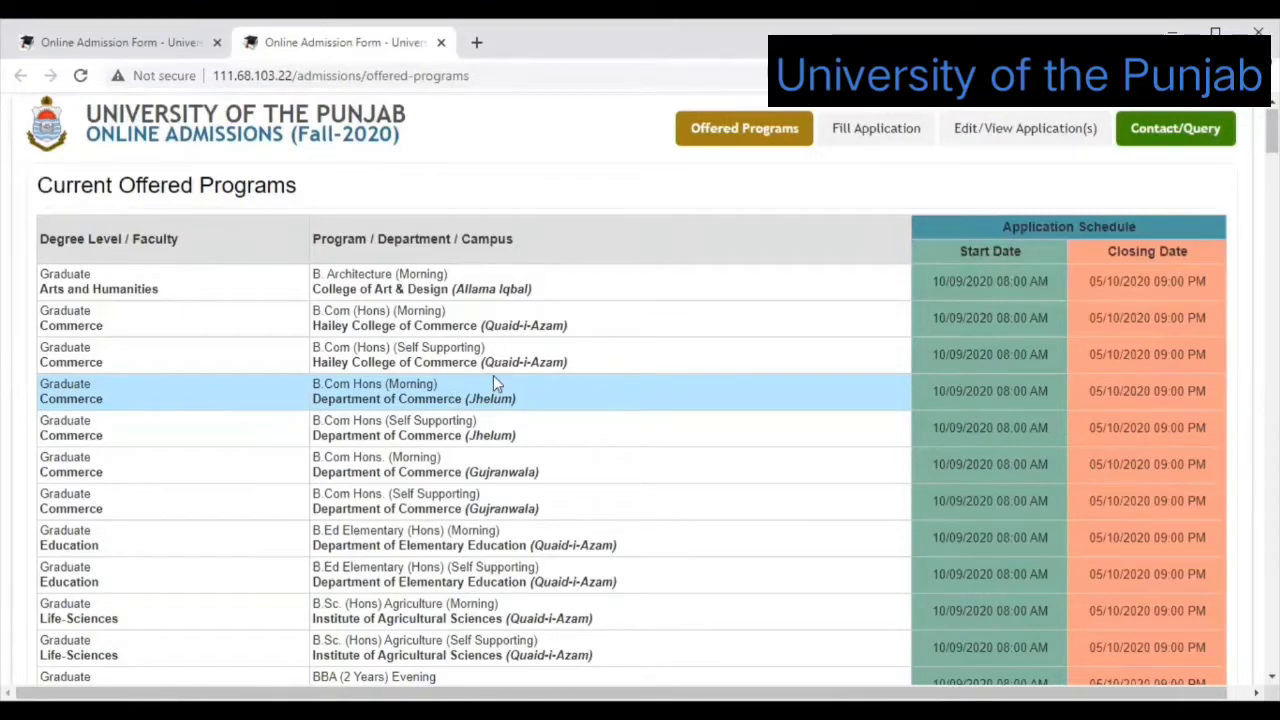
left_click(456, 422)
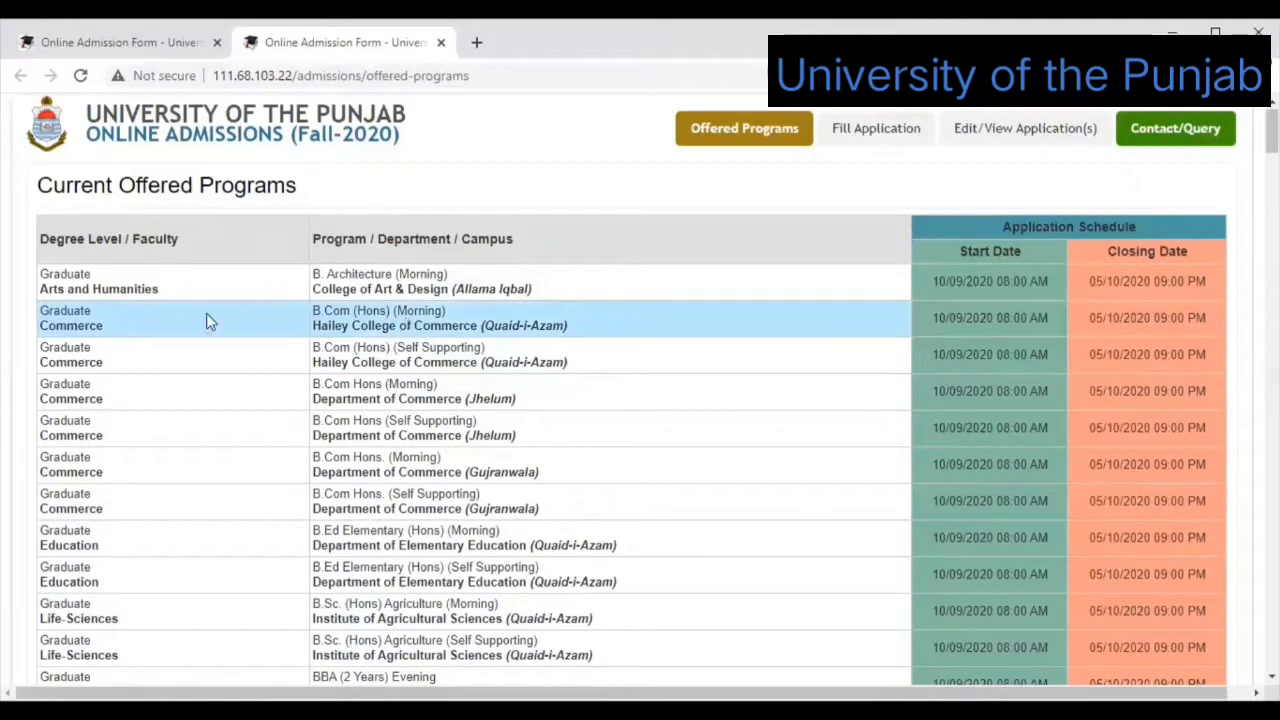
left_click(134, 365)
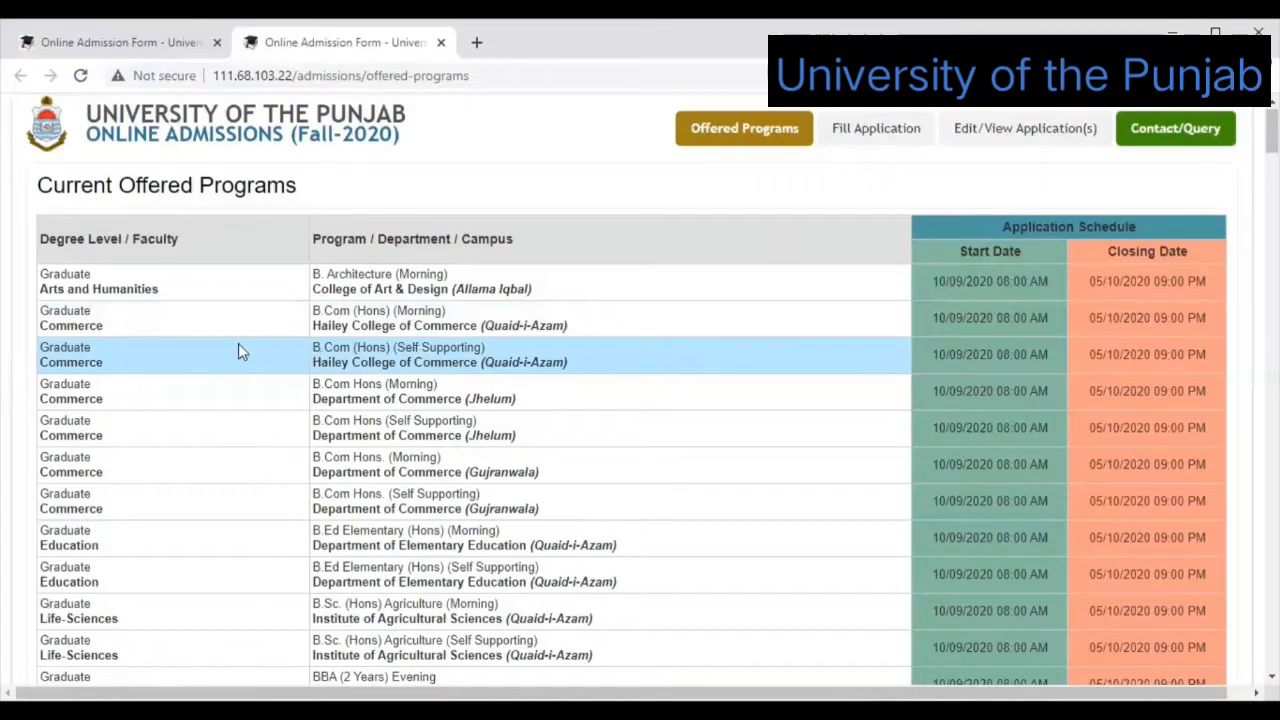
left_click(341, 328)
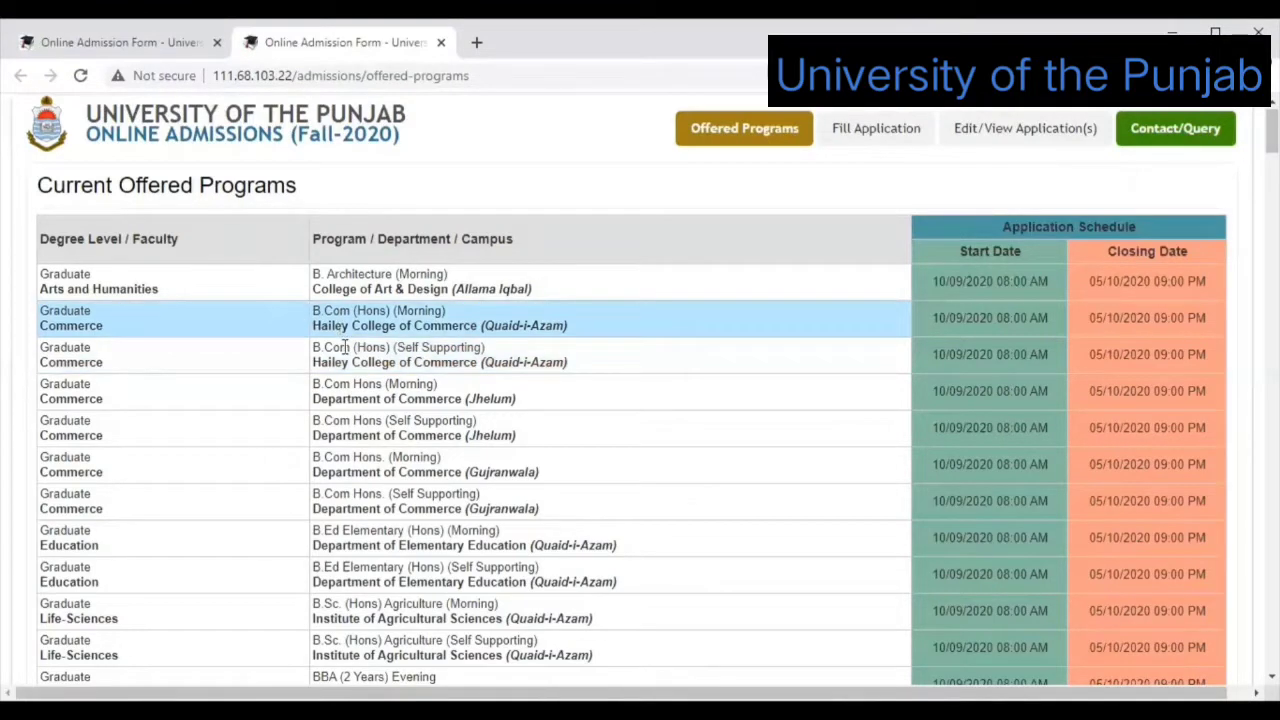
left_click(344, 346)
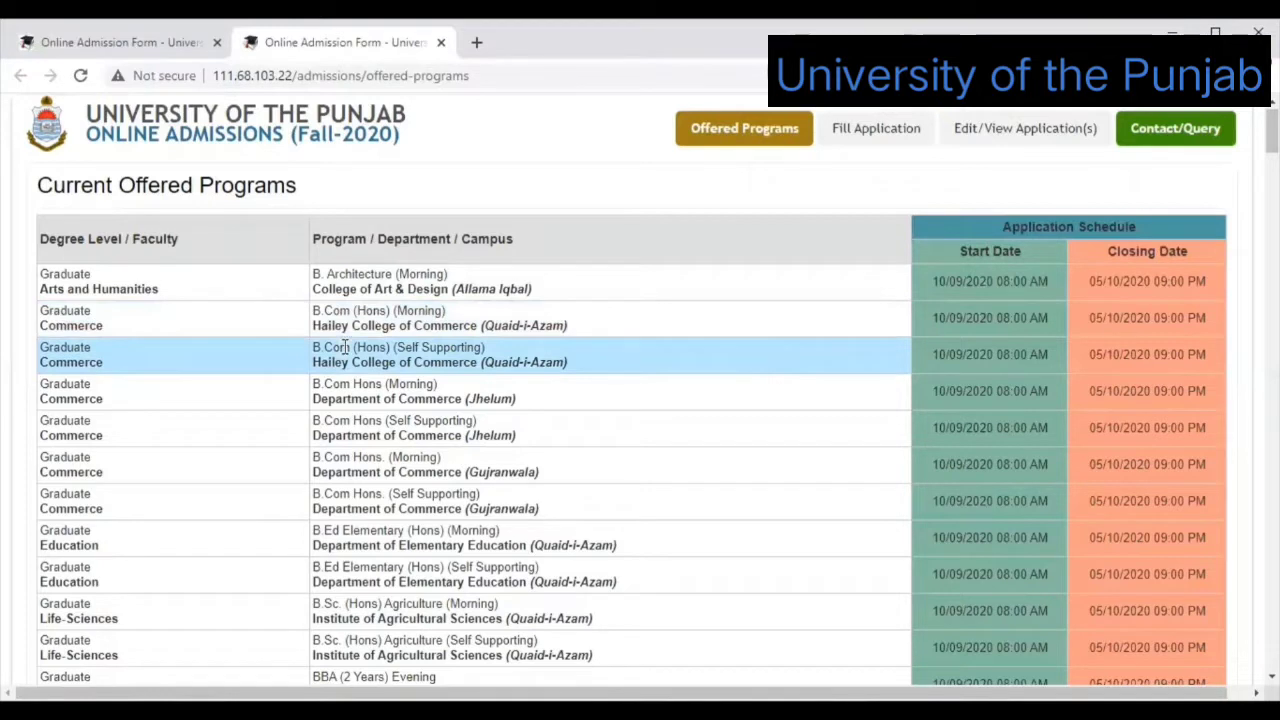
left_click(963, 271)
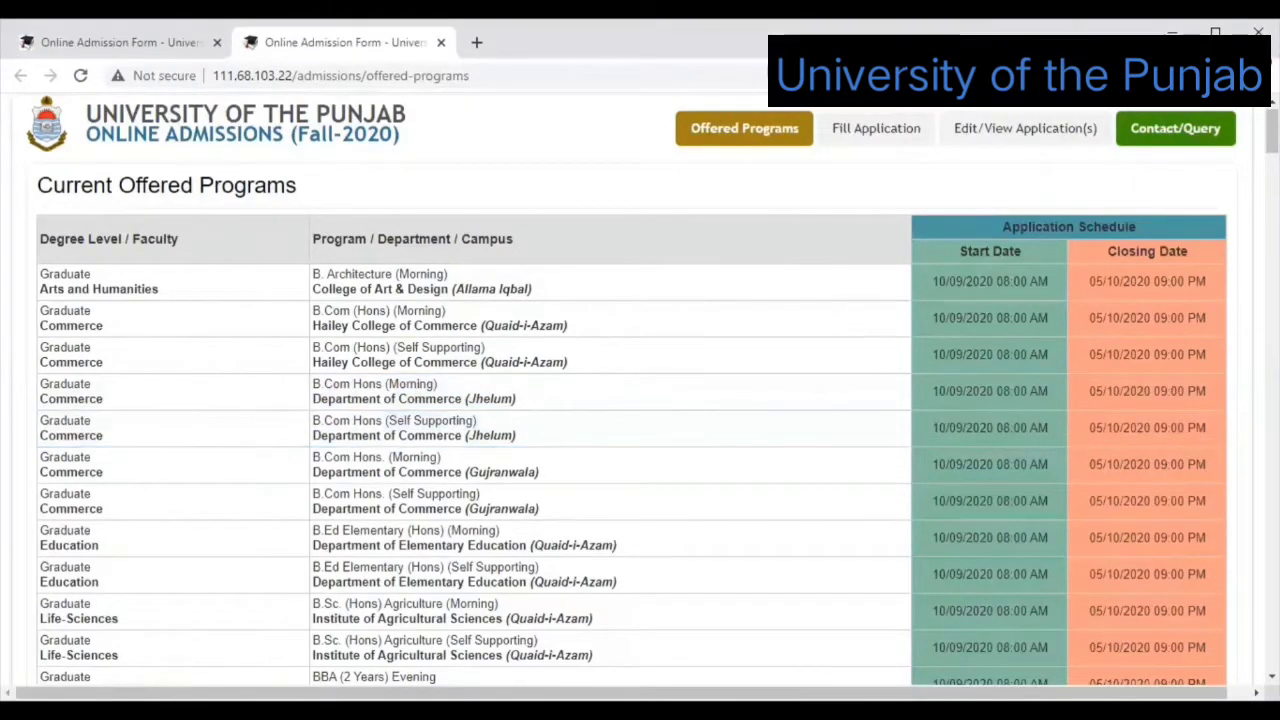
scroll(640, 390, "down", 3)
scroll(640, 390, "down", 1)
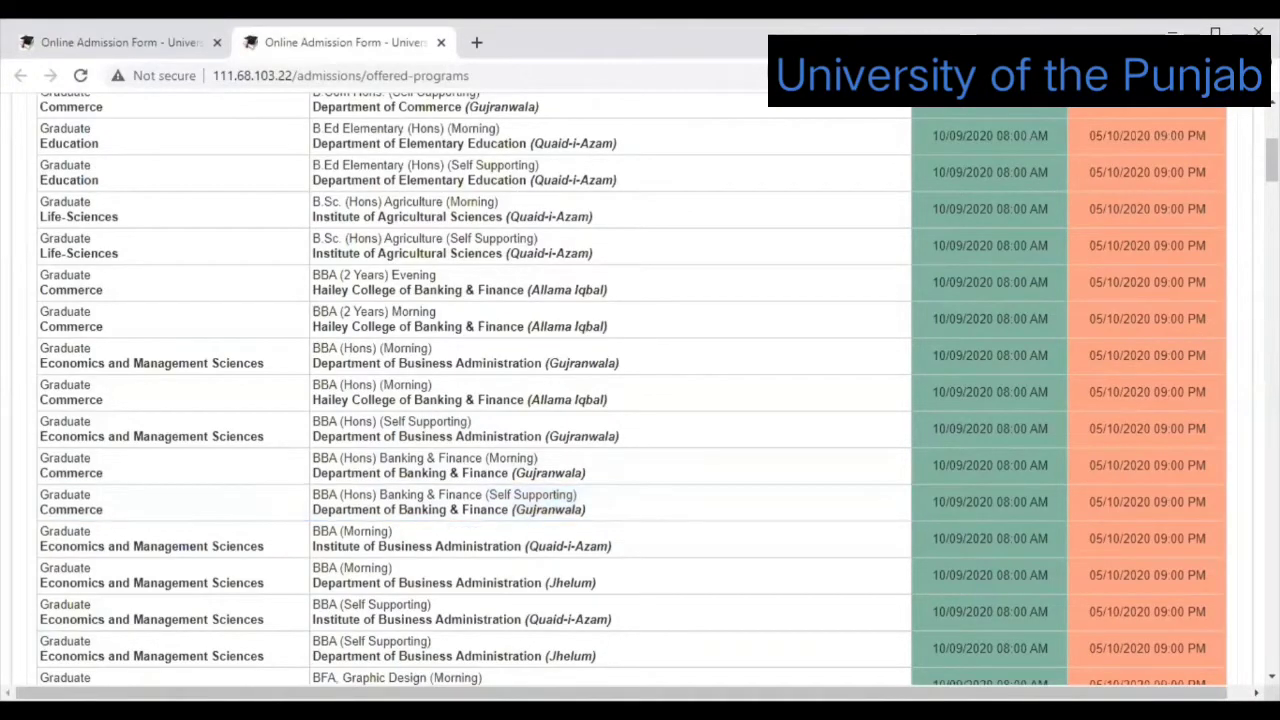
scroll(530, 495, "down", 5)
scroll(530, 495, "down", 5)
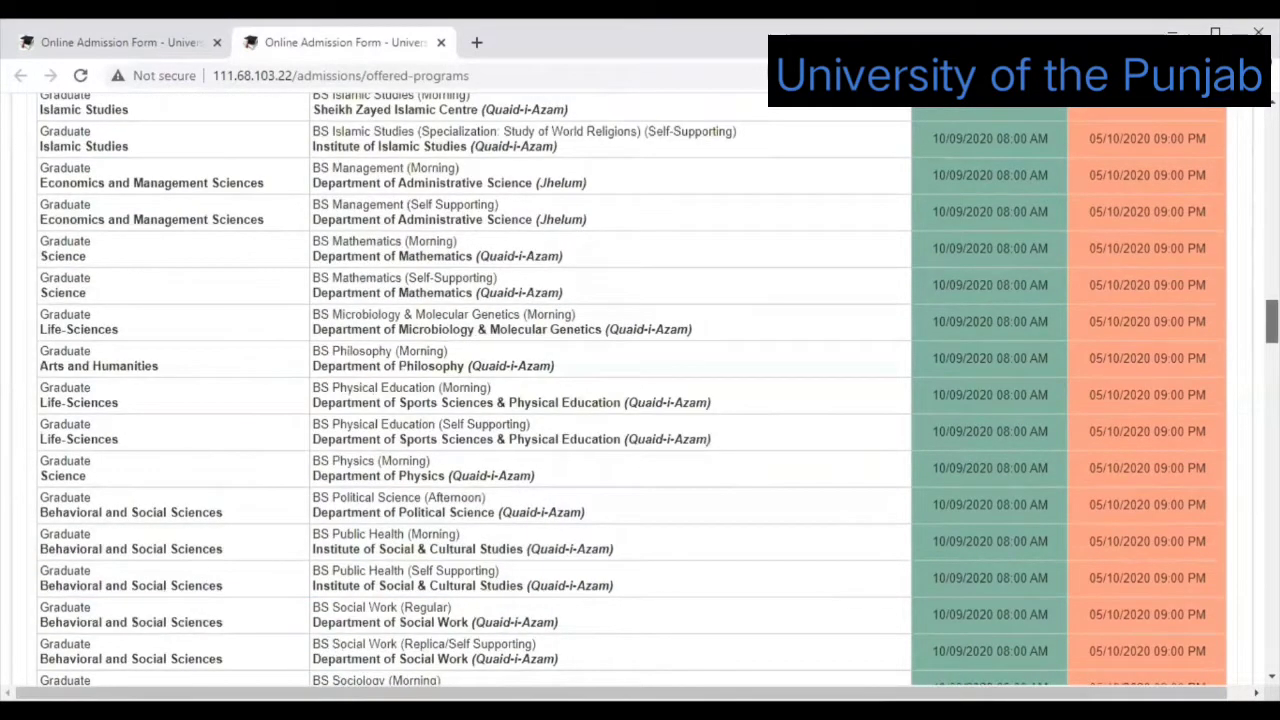
scroll(640, 390, "up", 12)
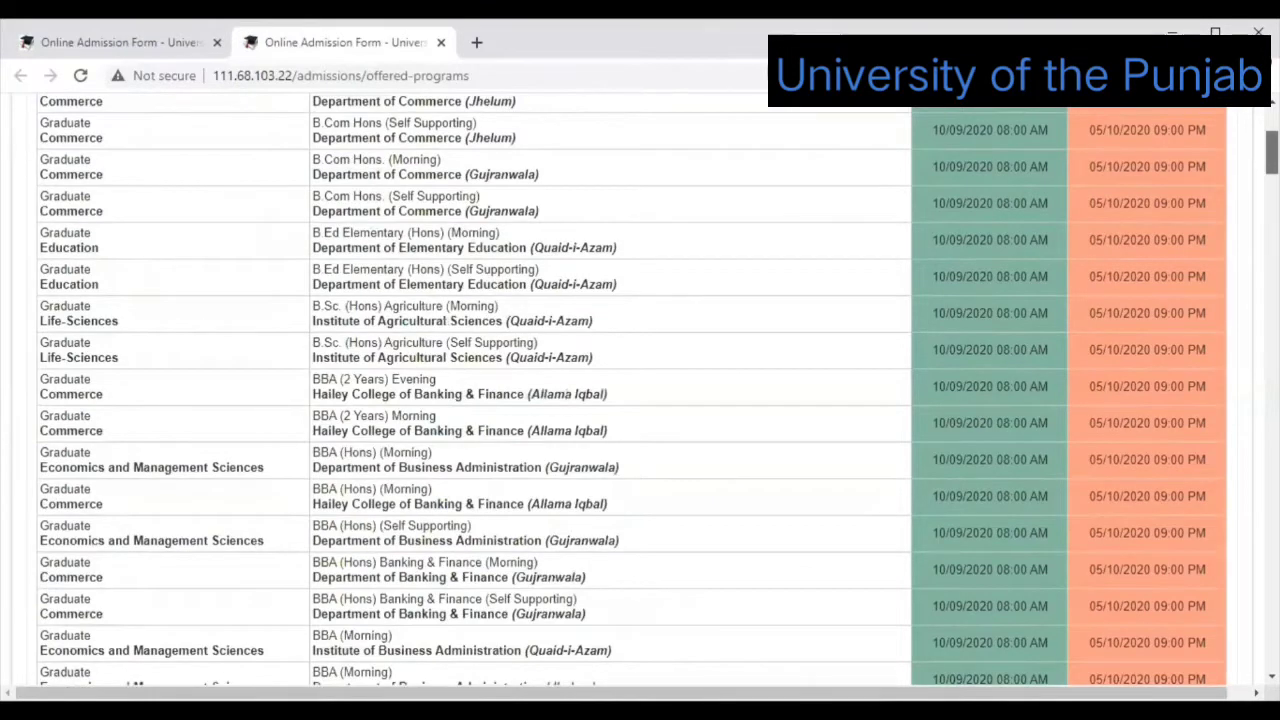
scroll(640, 390, "up", 3)
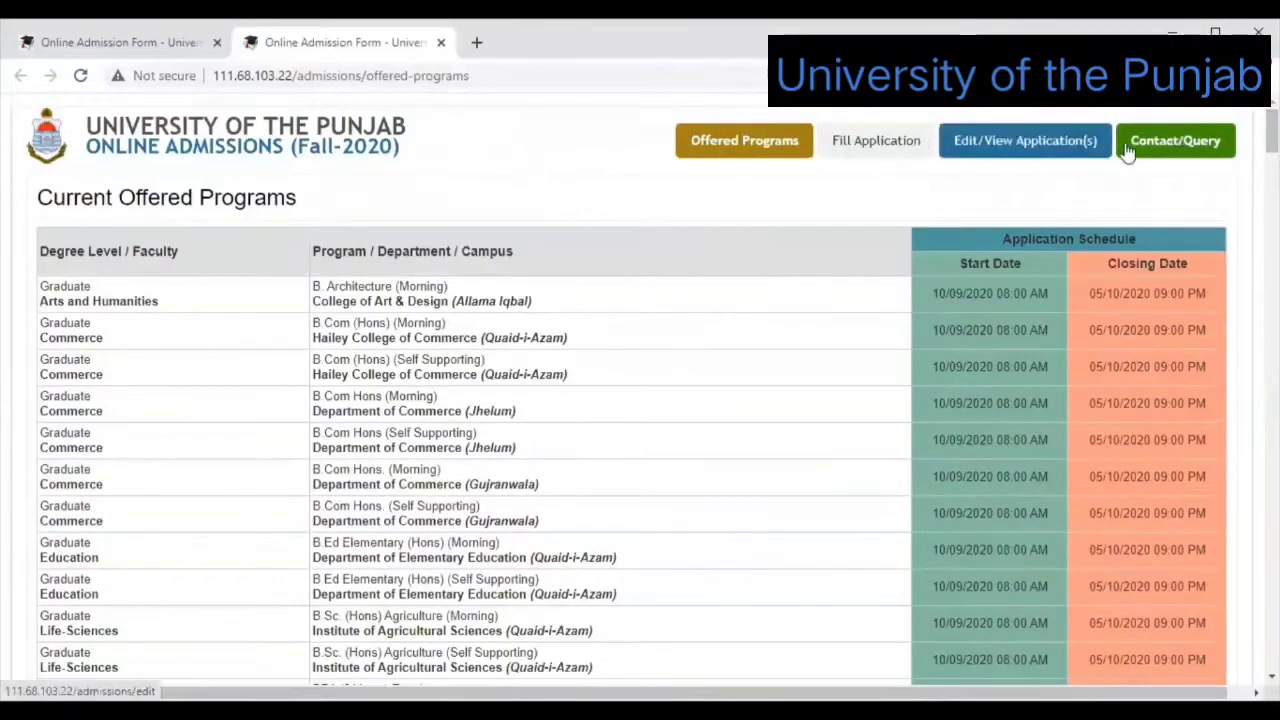
Go to the Online Admissions Queries section and request the Download Equivalence Form.
left_click(1175, 146)
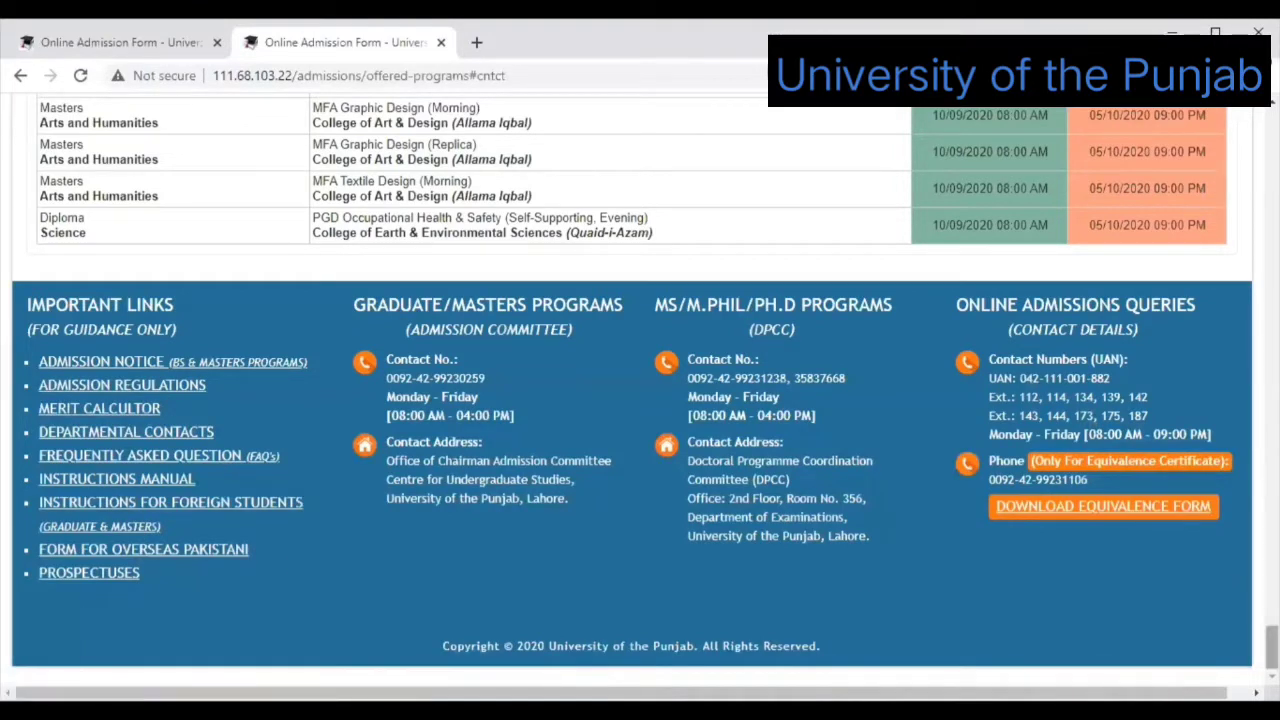
scroll(640, 400, "up", 1)
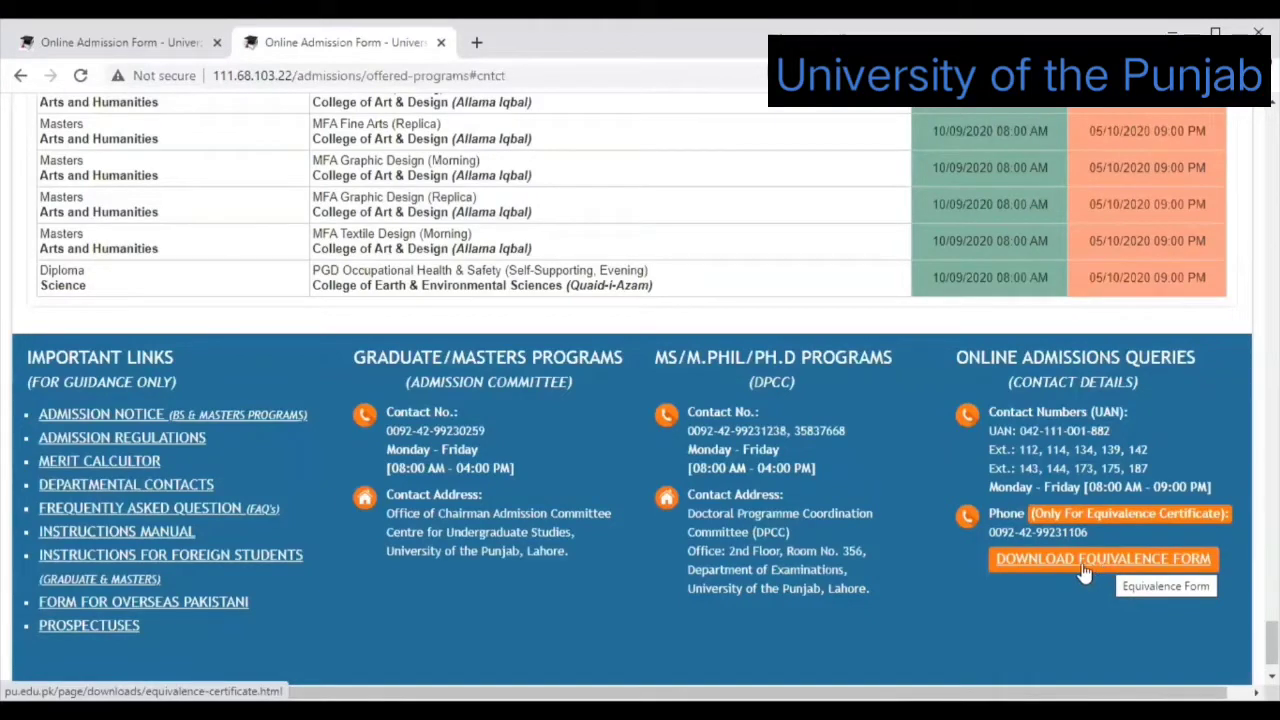
left_click(1076, 578)
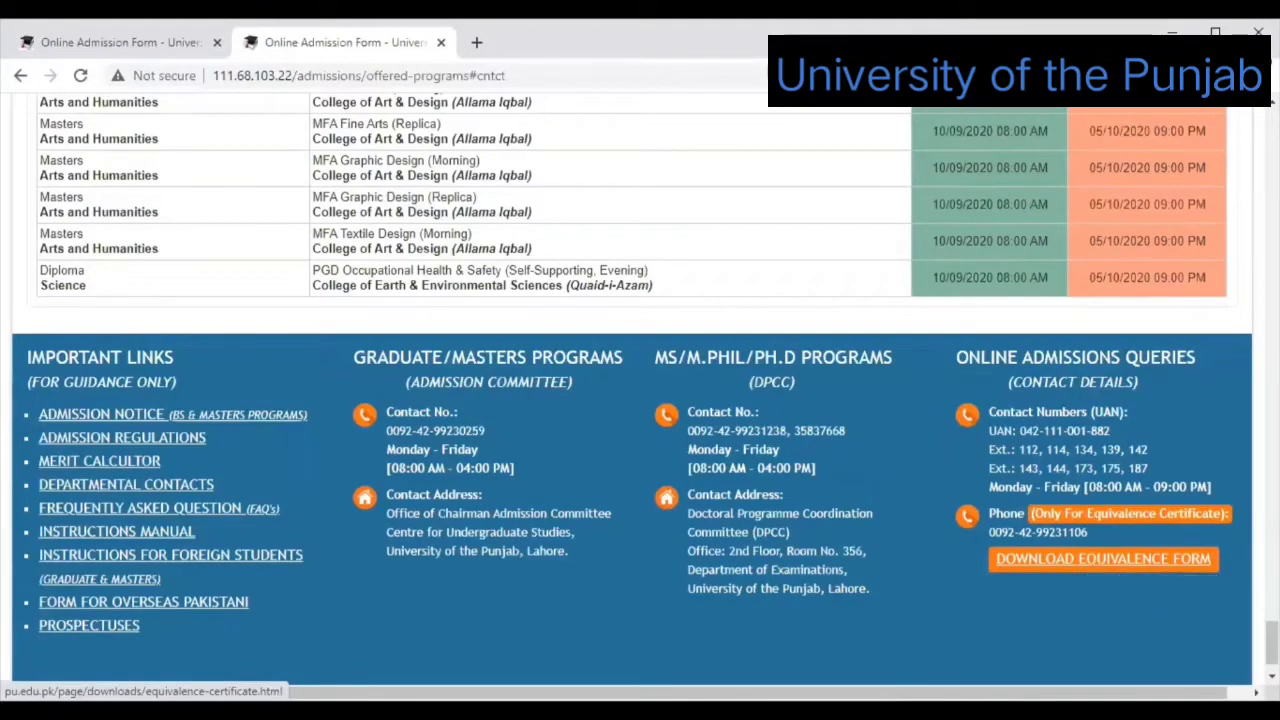
scroll(640, 390, "up", 10)
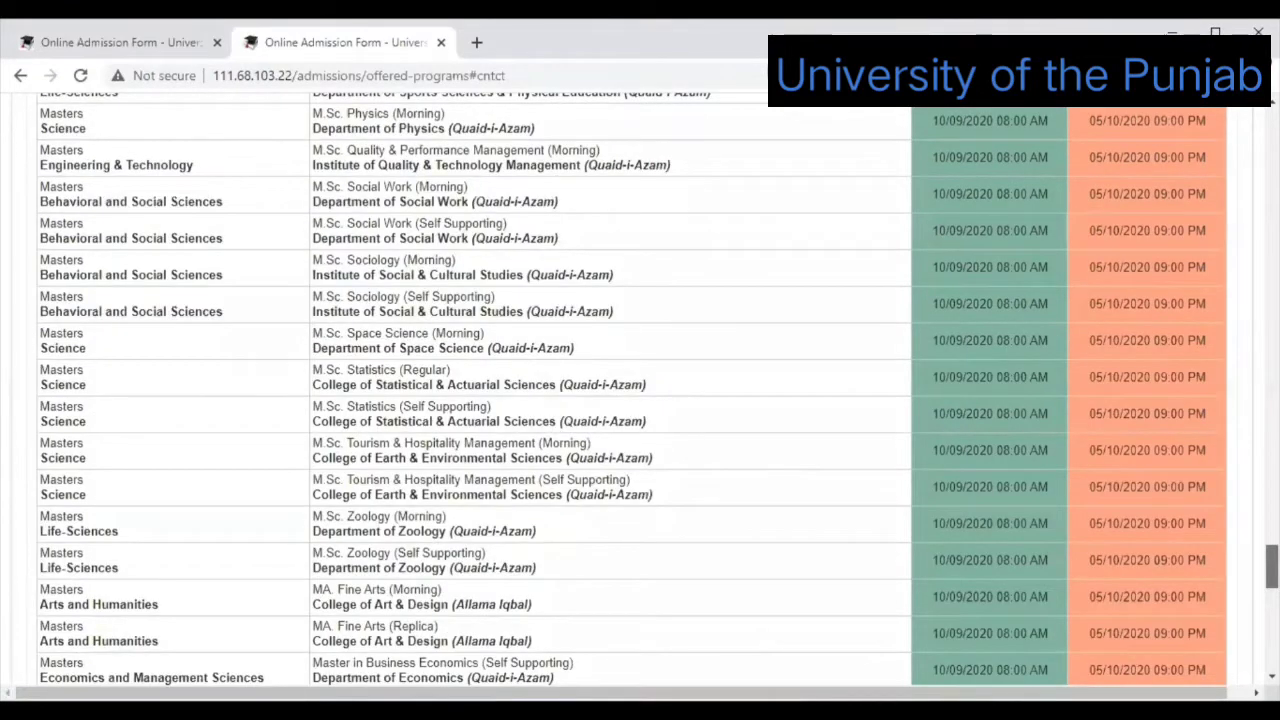
scroll(640, 390, "up", 15)
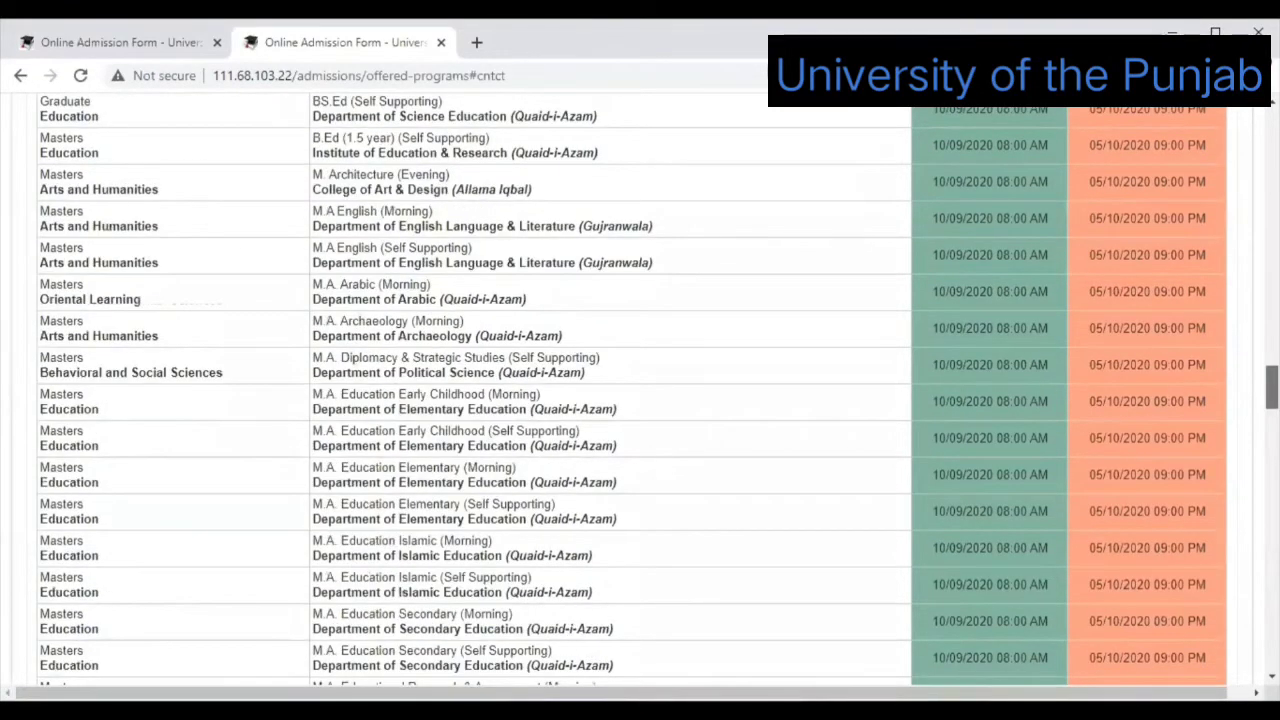
scroll(640, 390, "up", 10)
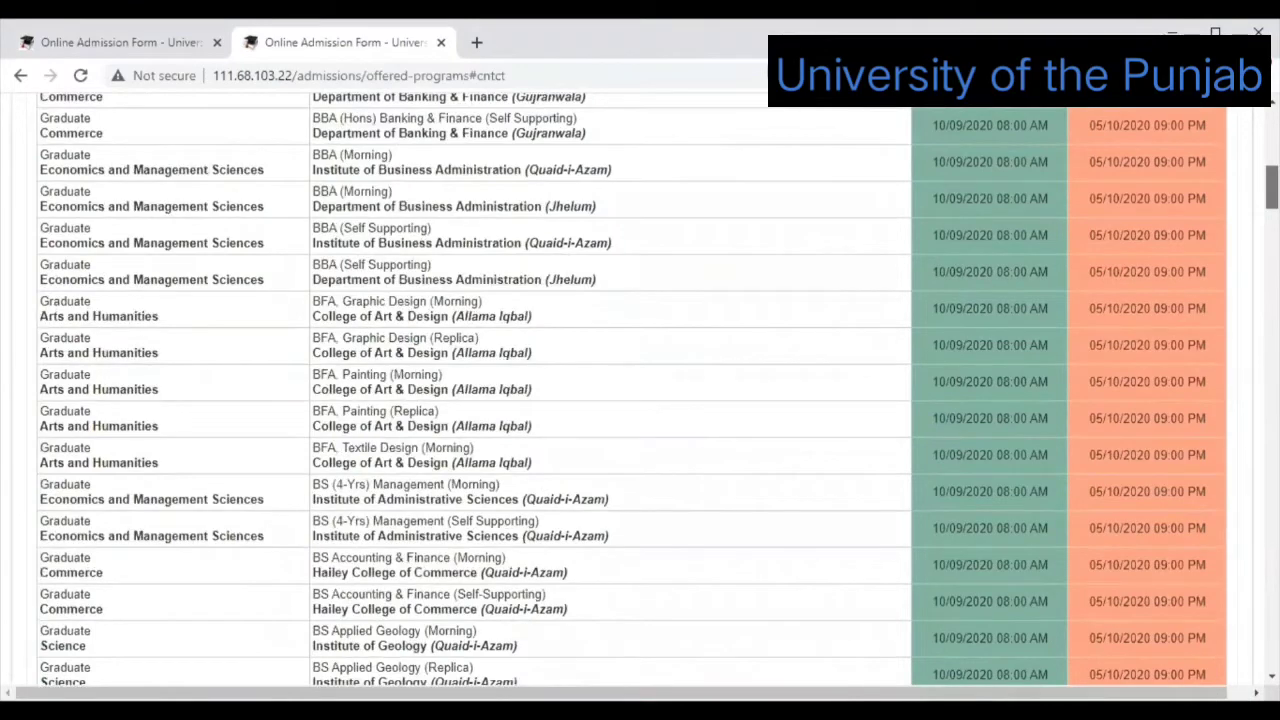
scroll(640, 390, "up", 5)
scroll(866, 120, "up", 2)
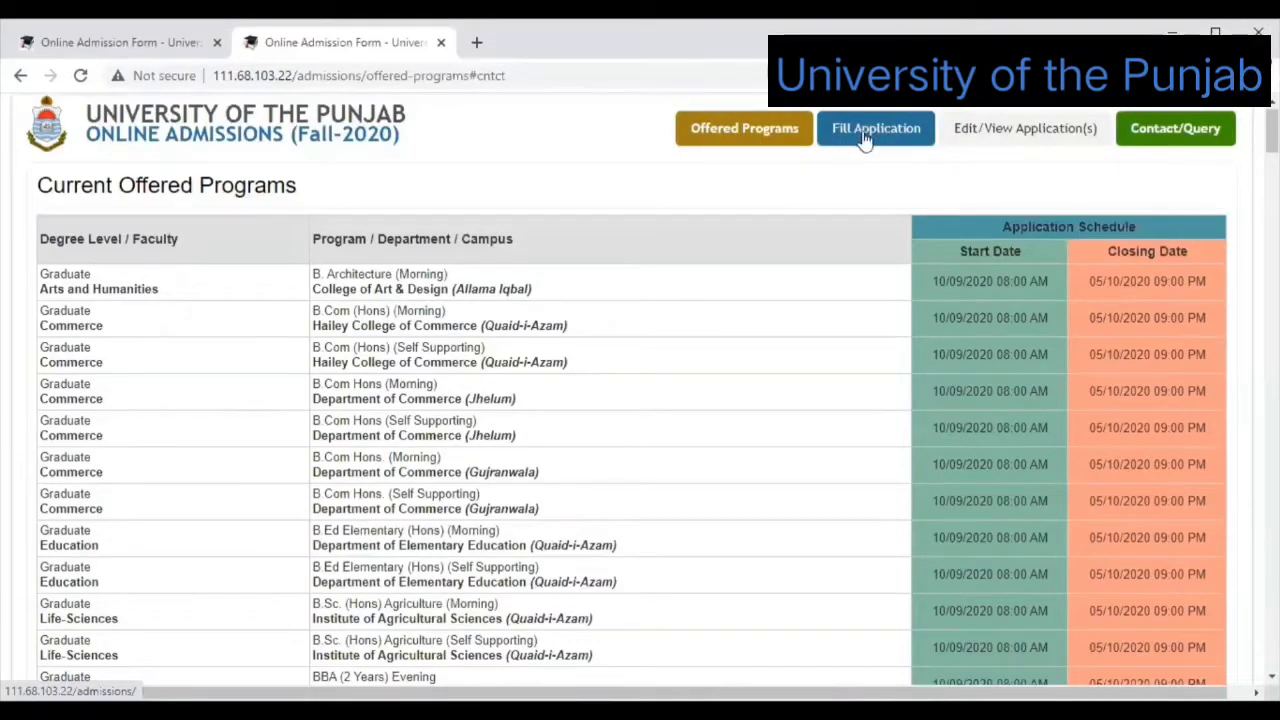
Start a new application with Fill Application and acknowledge the instructions popup.
left_click(865, 138)
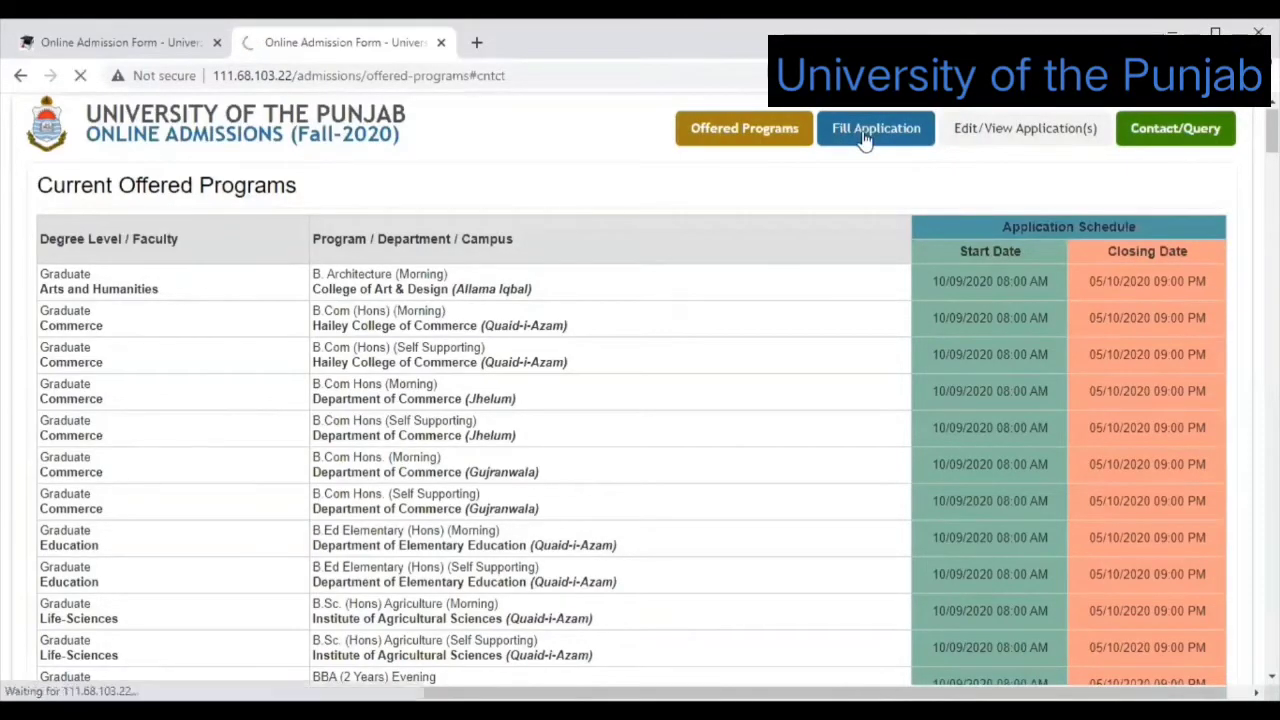
scroll(640, 390, "down", 1)
scroll(640, 390, "down", 2)
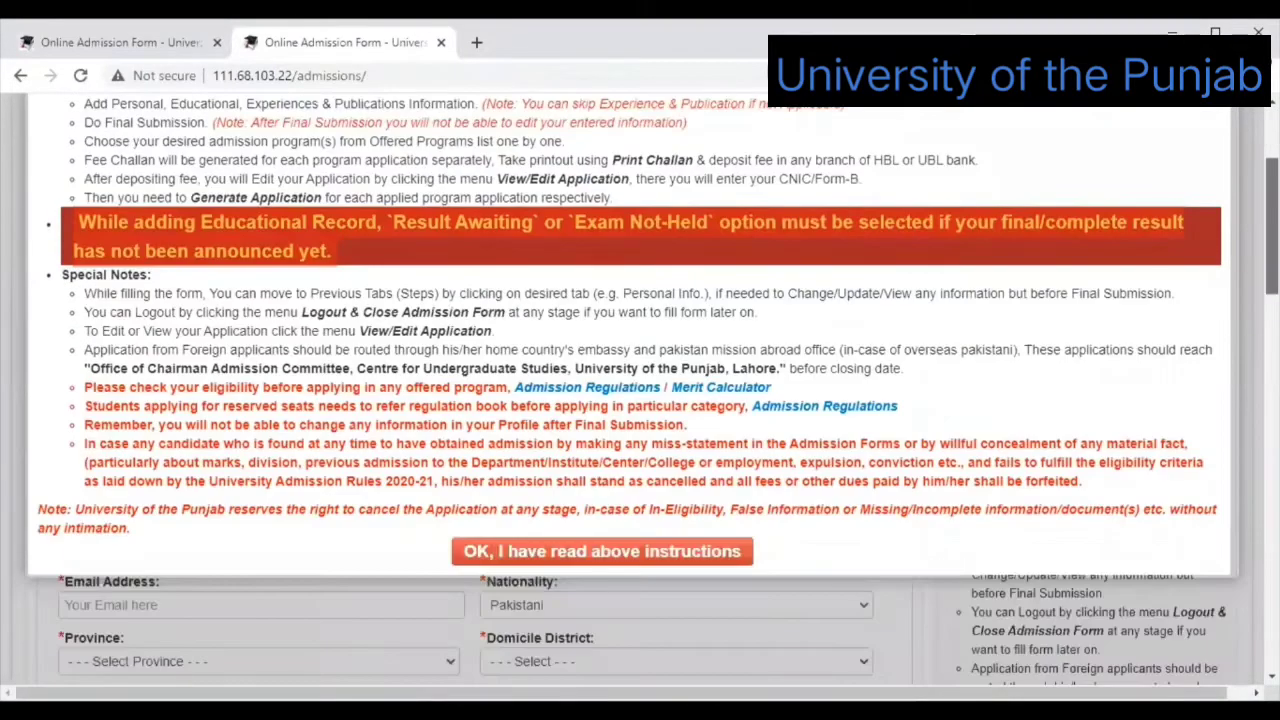
scroll(640, 390, "down", 2)
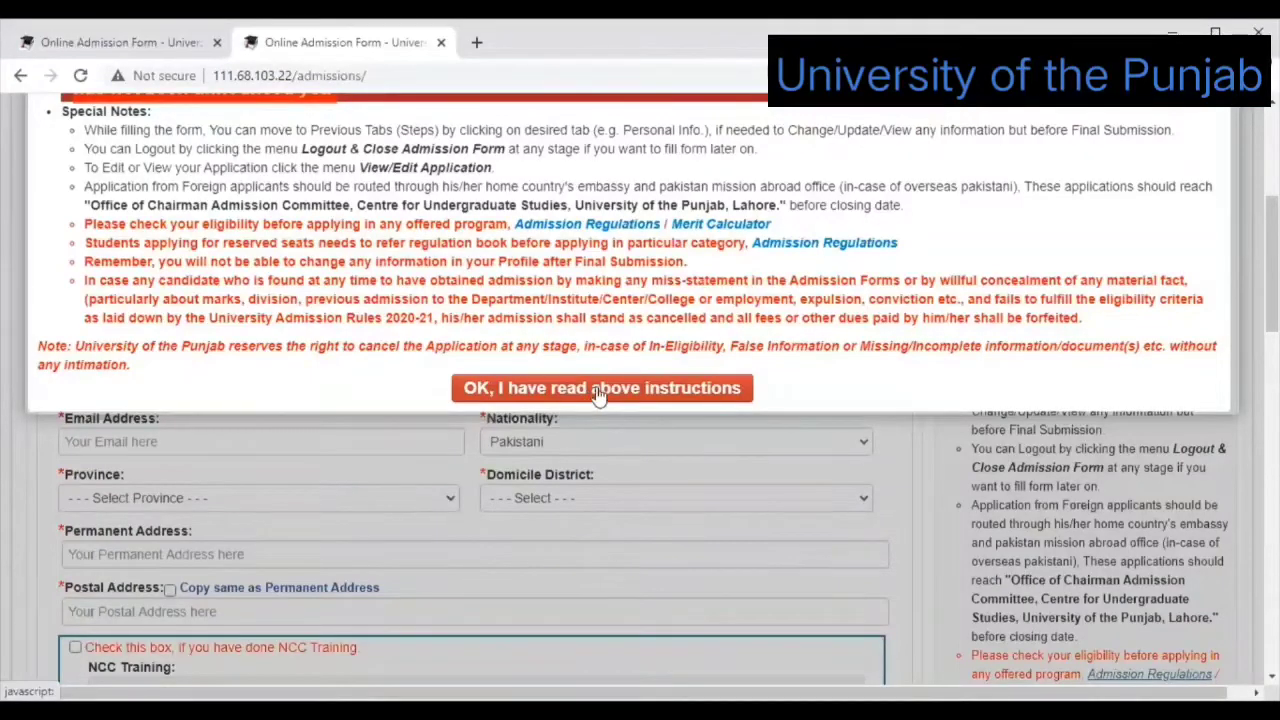
left_click(598, 392)
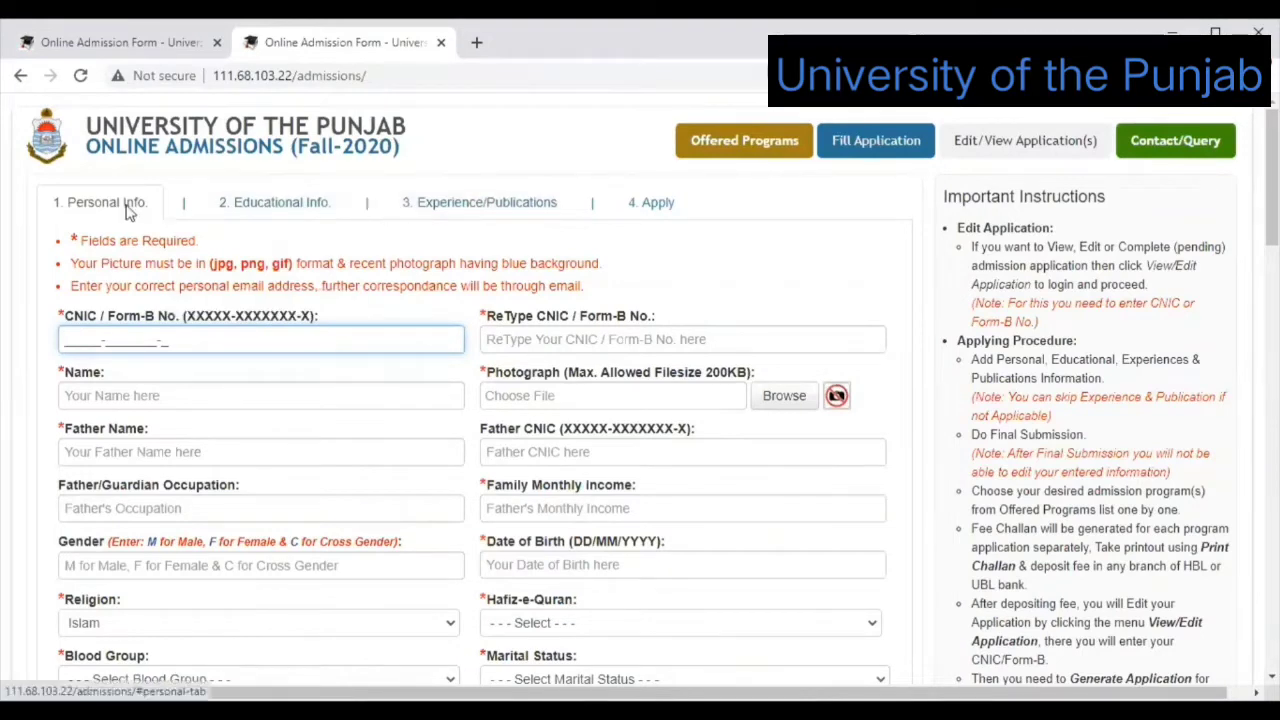
Confirm 'OK, I have read above instructions' to leave the blank Personal Info form ready.
left_click(277, 206)
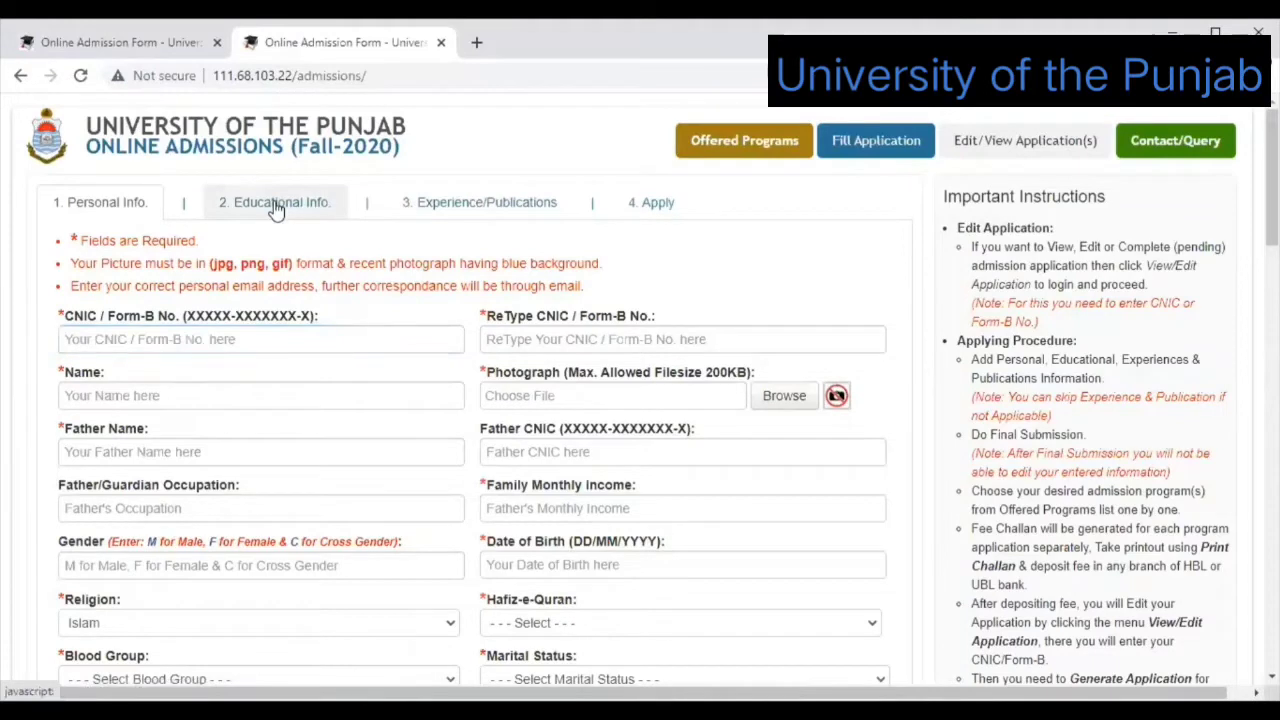
left_click(450, 212)
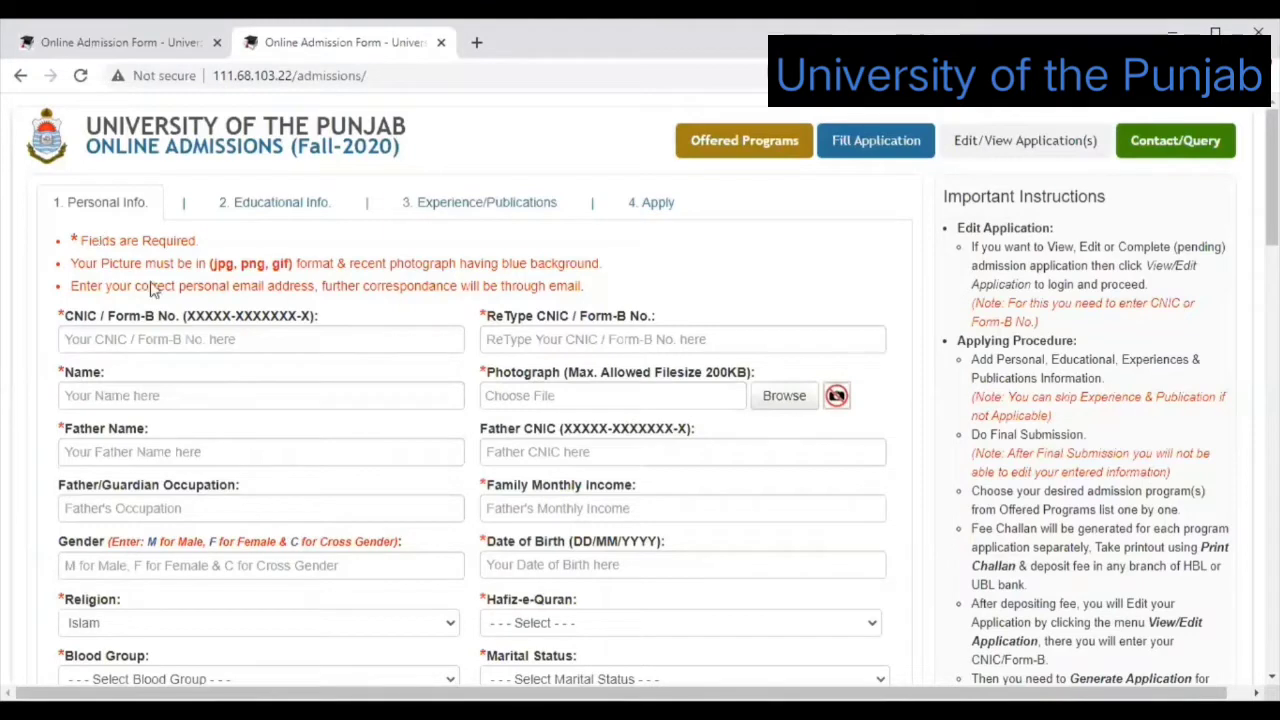
Enter the applicant's CNIC/Form-B number and type it again in ReType CNIC.
left_click(80, 334)
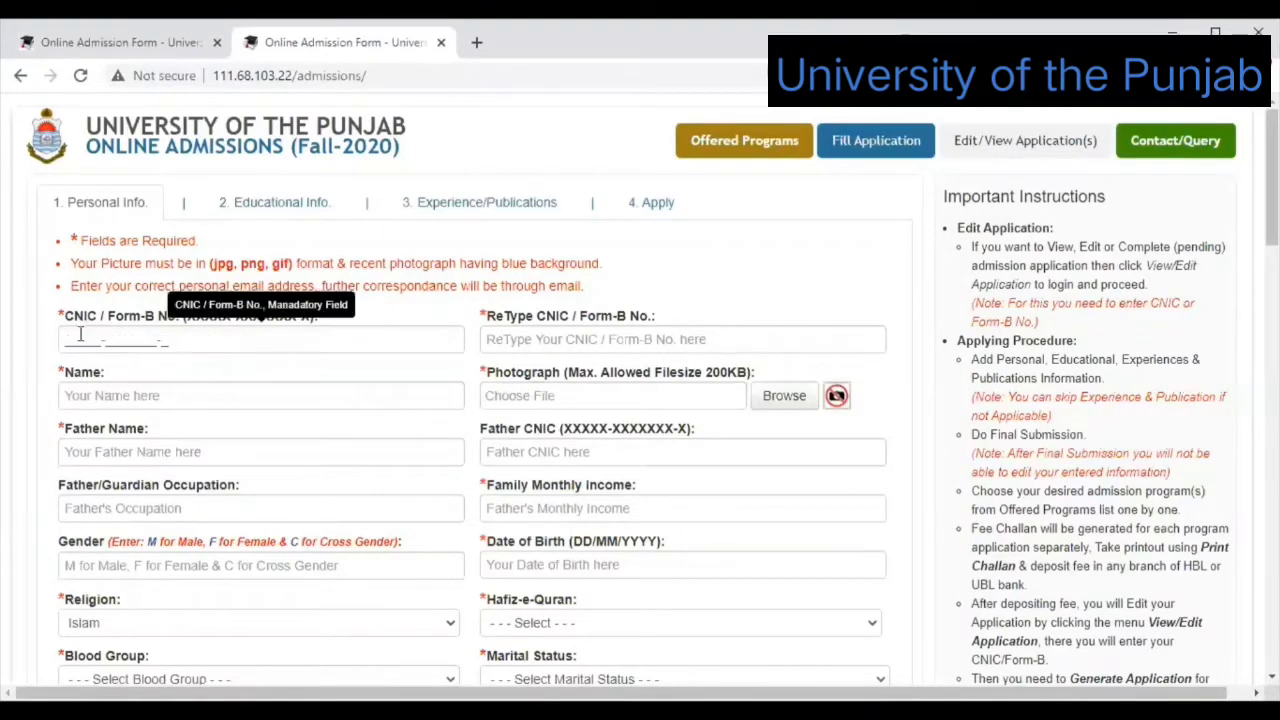
left_click(80, 334)
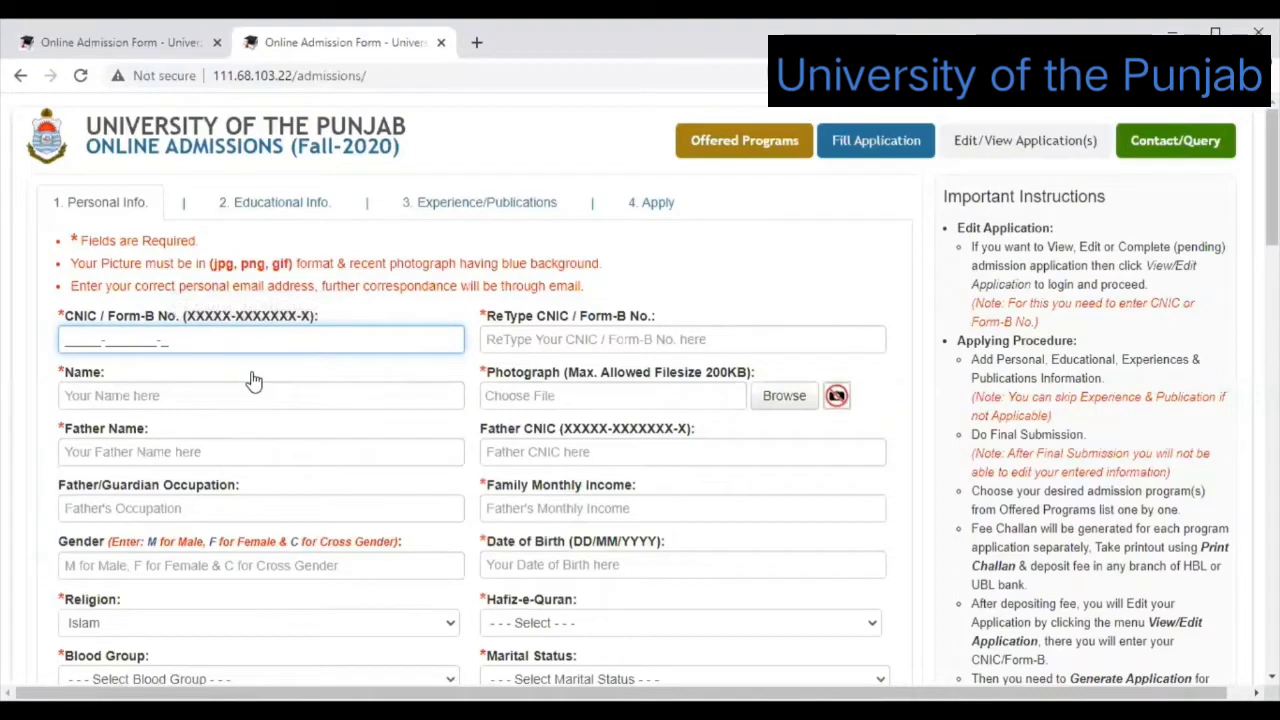
type("12")
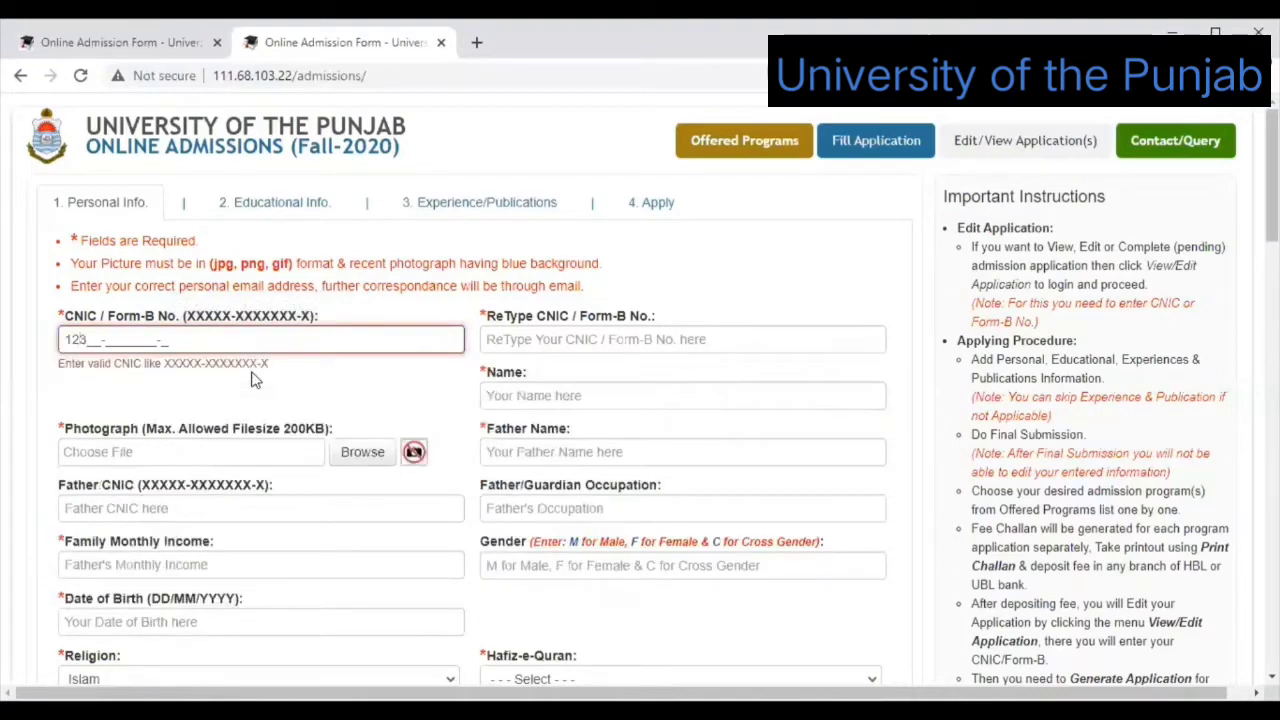
type("345-6666666-8")
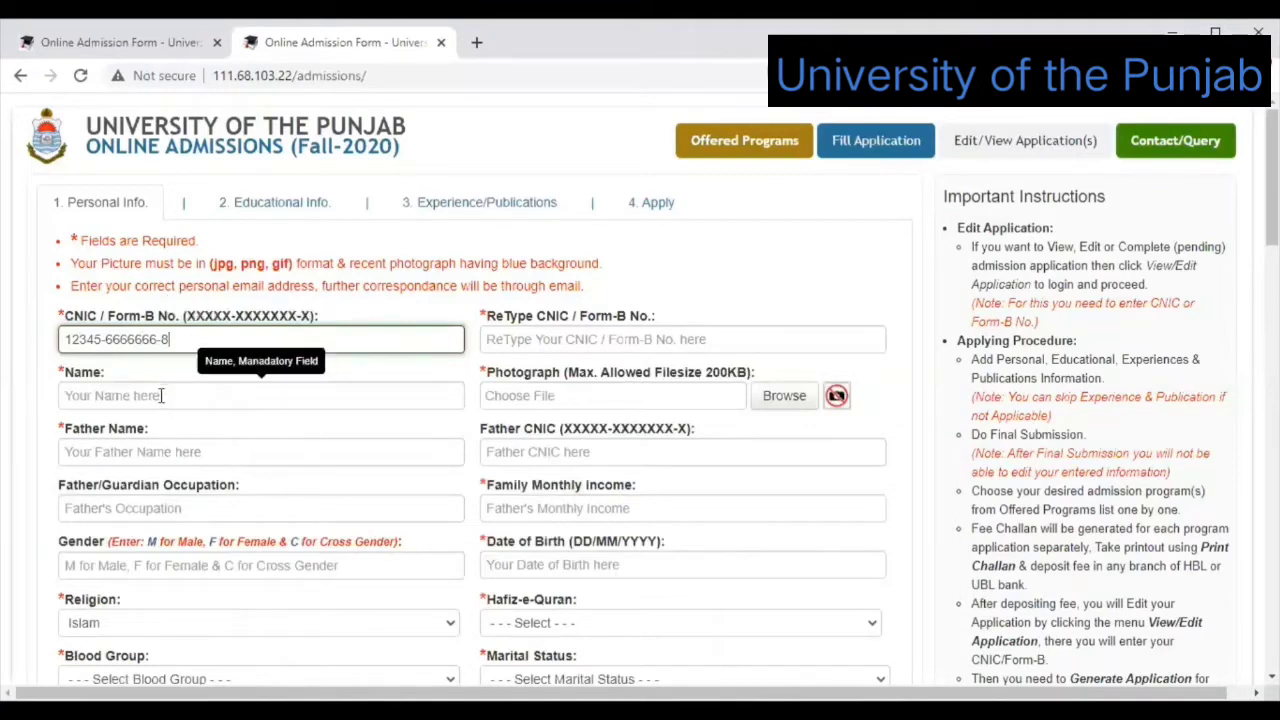
left_click(498, 345)
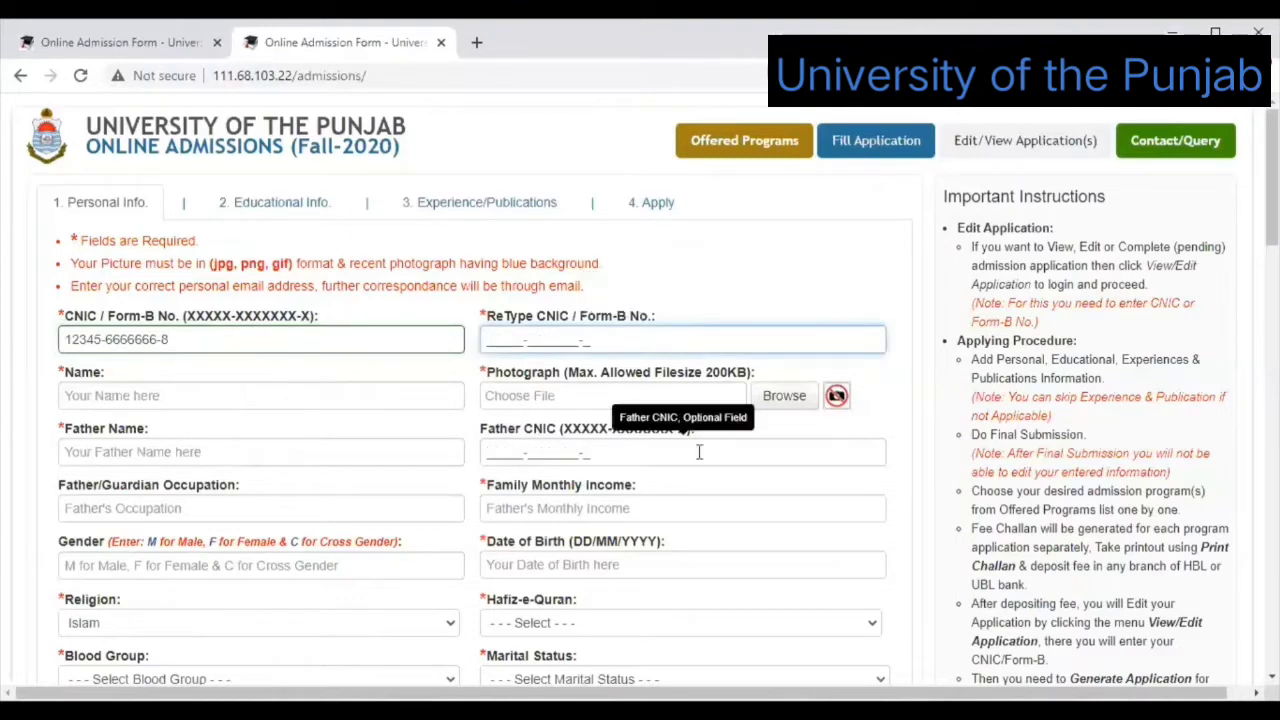
type("1")
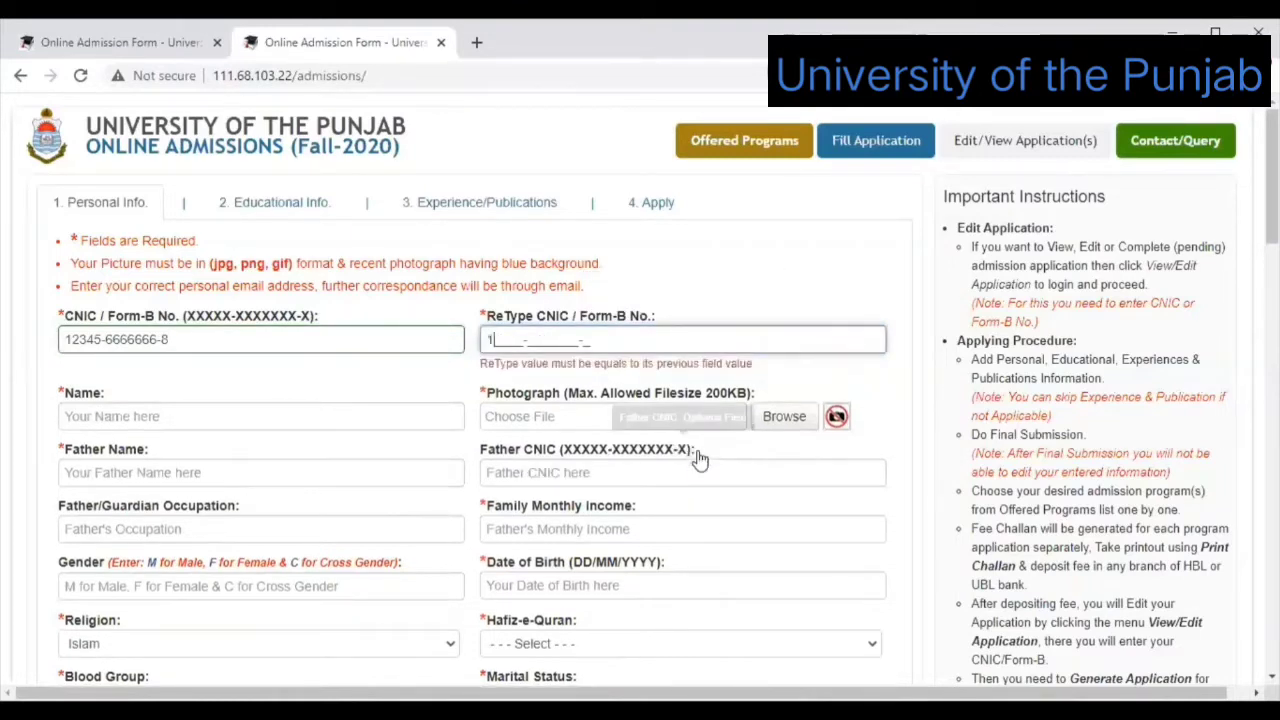
type("2345-")
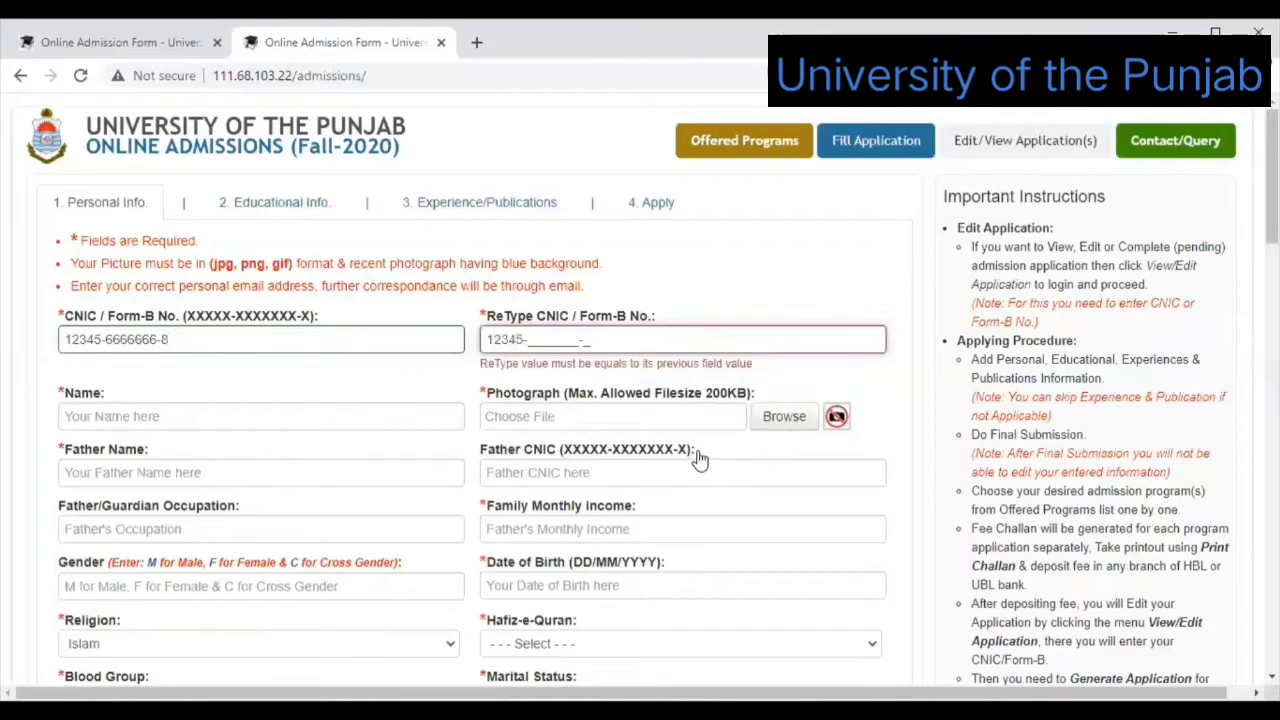
type("6666666-8")
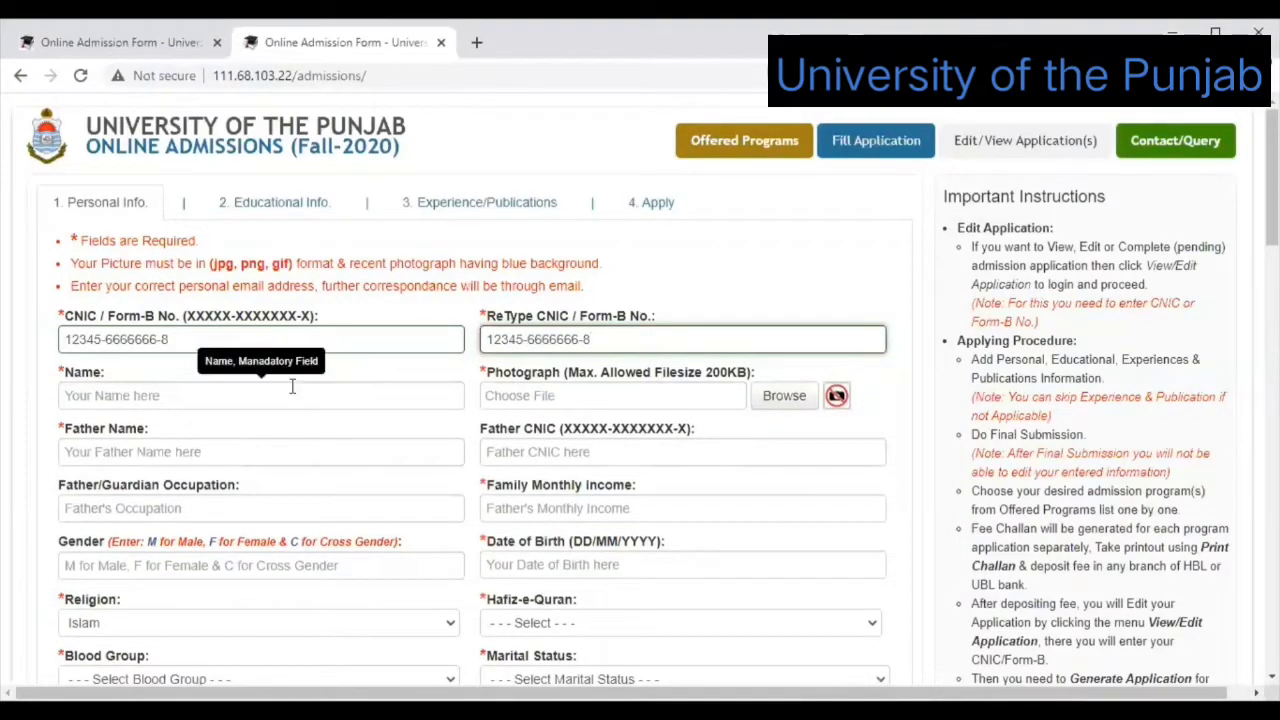
Type the applicant's full name into the Name field, correcting typos.
left_click(292, 387)
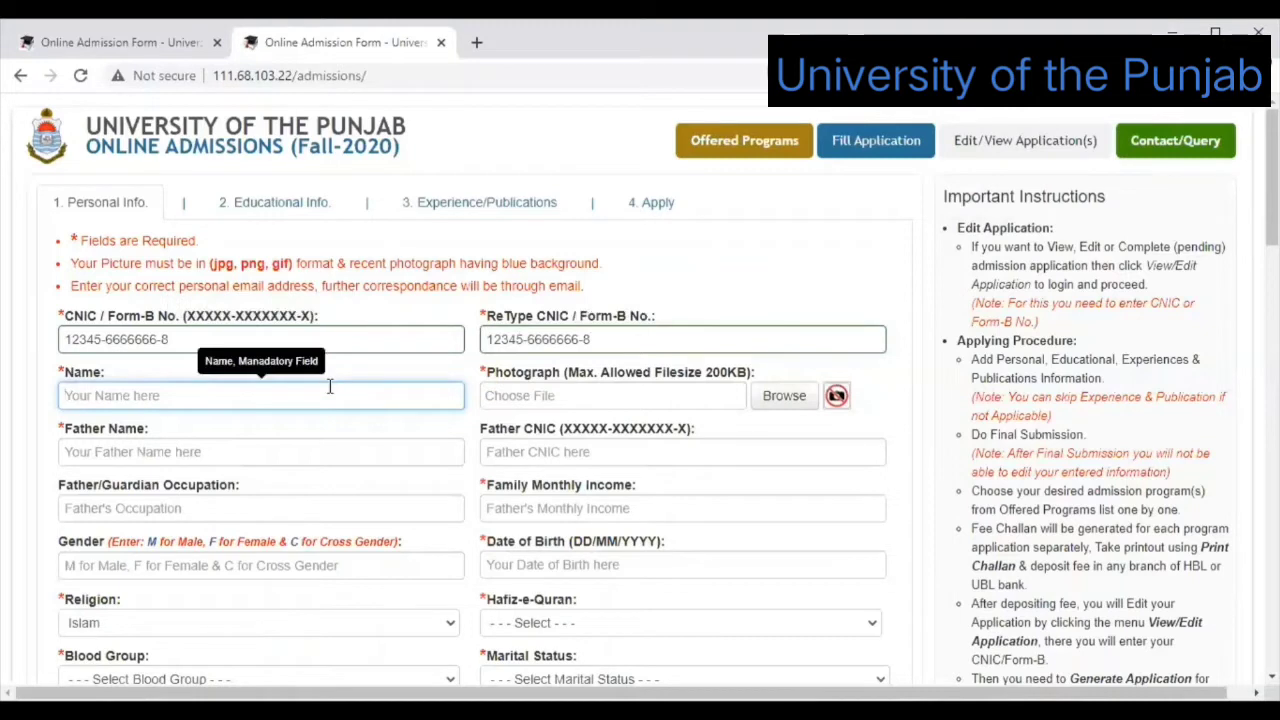
type("MUHA")
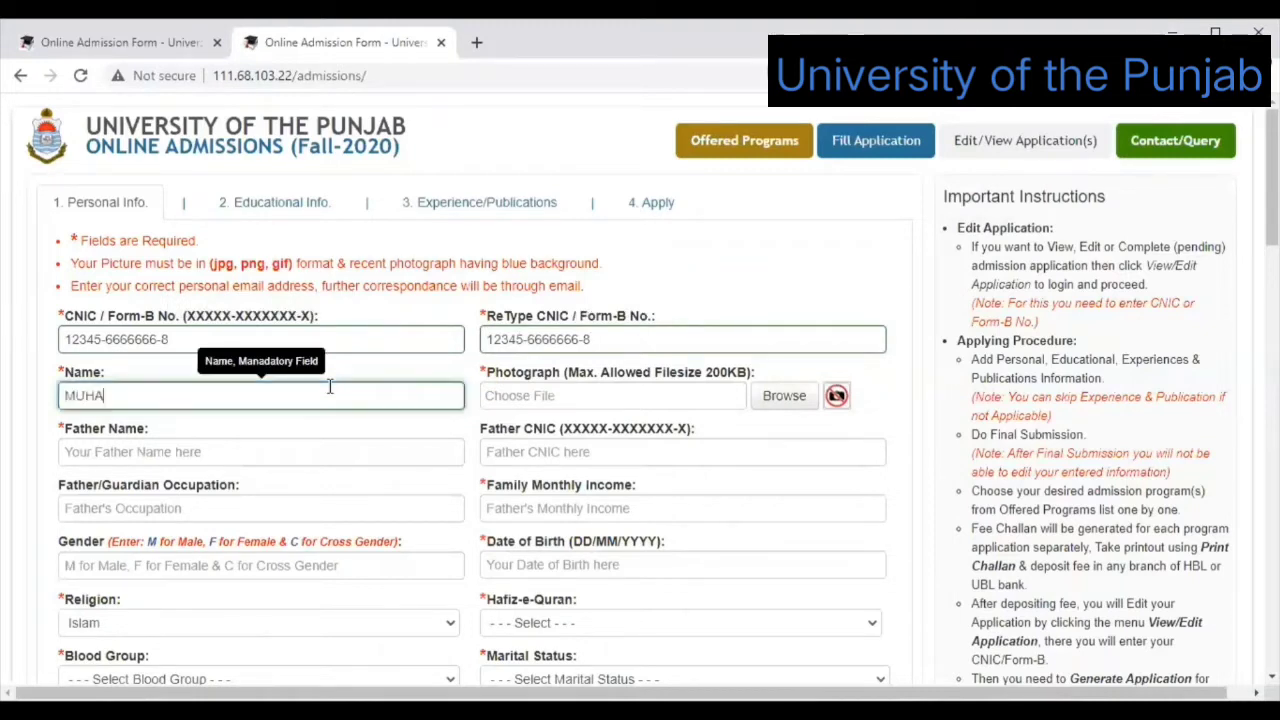
key("BackSpace")
key("BackSpace")
key("BackSpace")
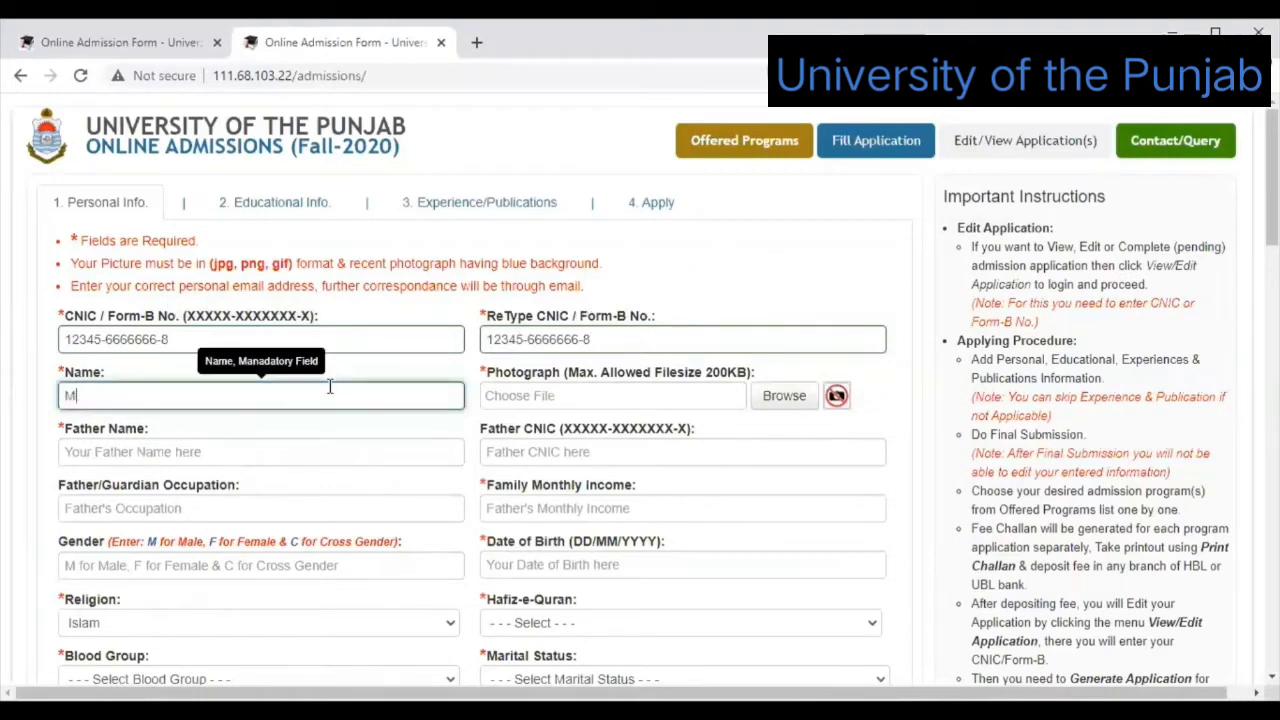
type("UHAMMAD")
key("BackSpace")
key("BackSpace")
key("BackSpace")
key("BackSpace")
key("BackSpace")
key("BackSpace")
key("BackSpace")
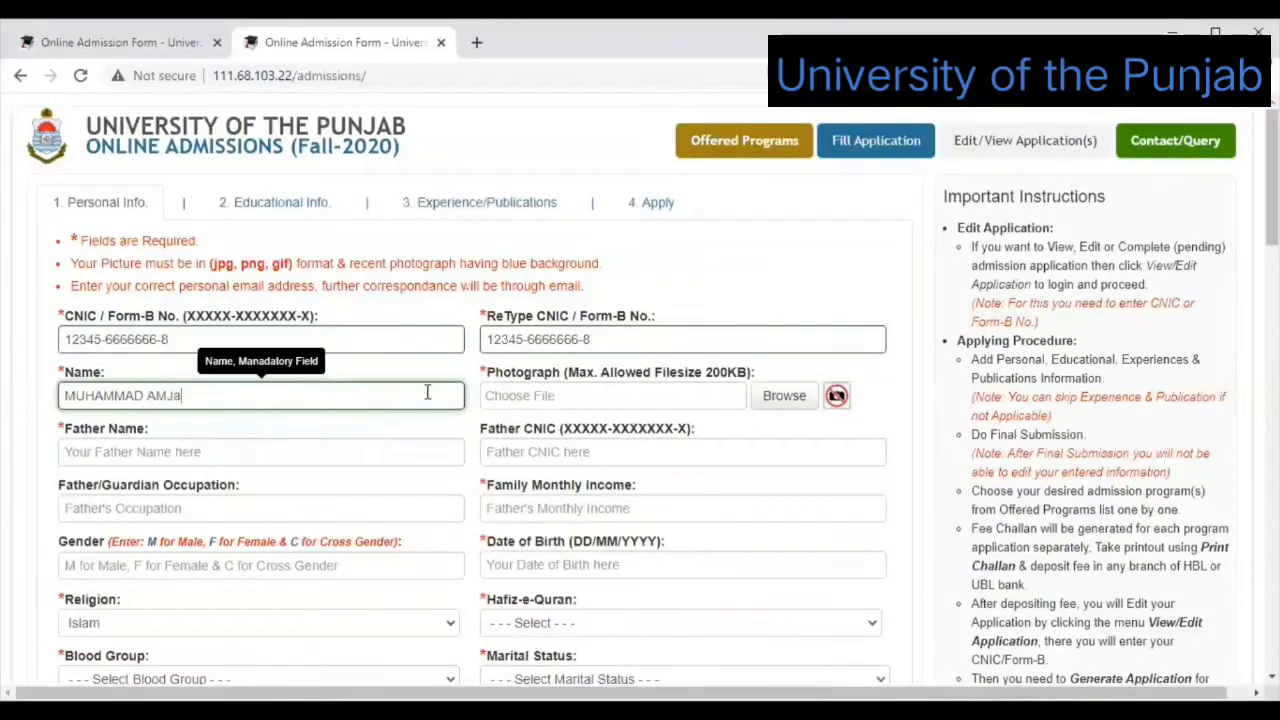
Enter the father's full name in the Father Name field.
left_click(210, 453)
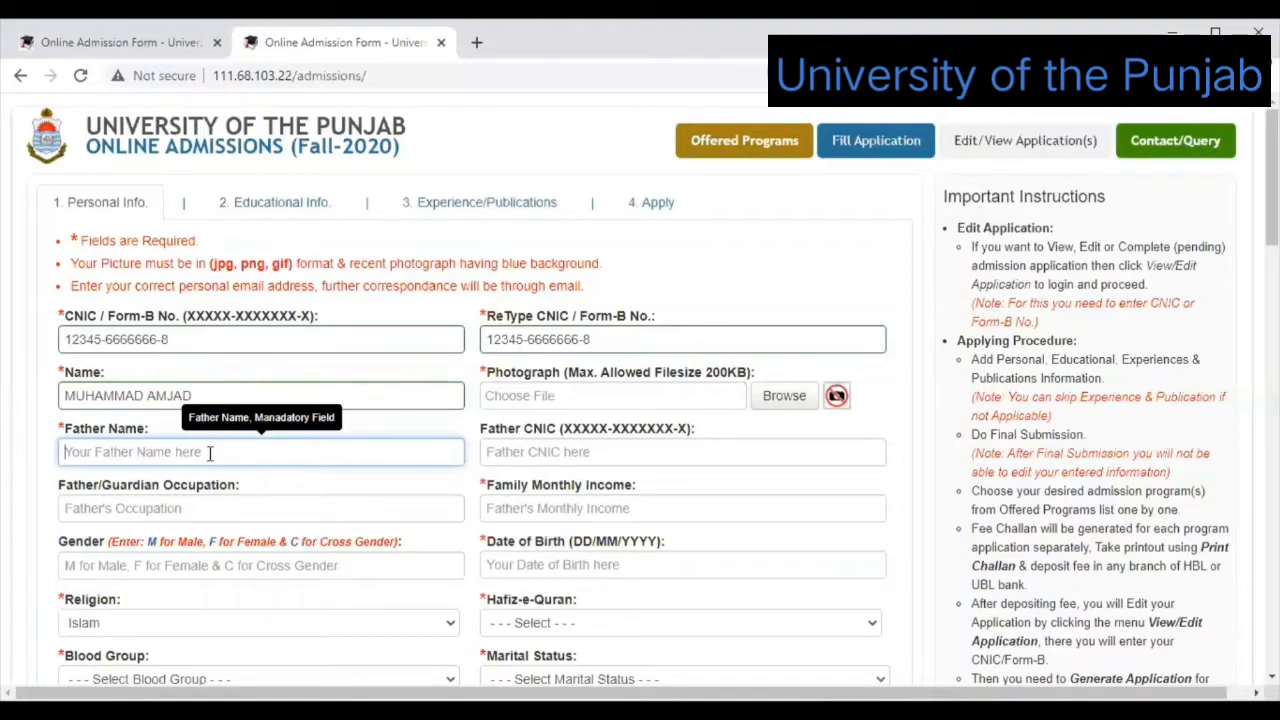
type("ALI")
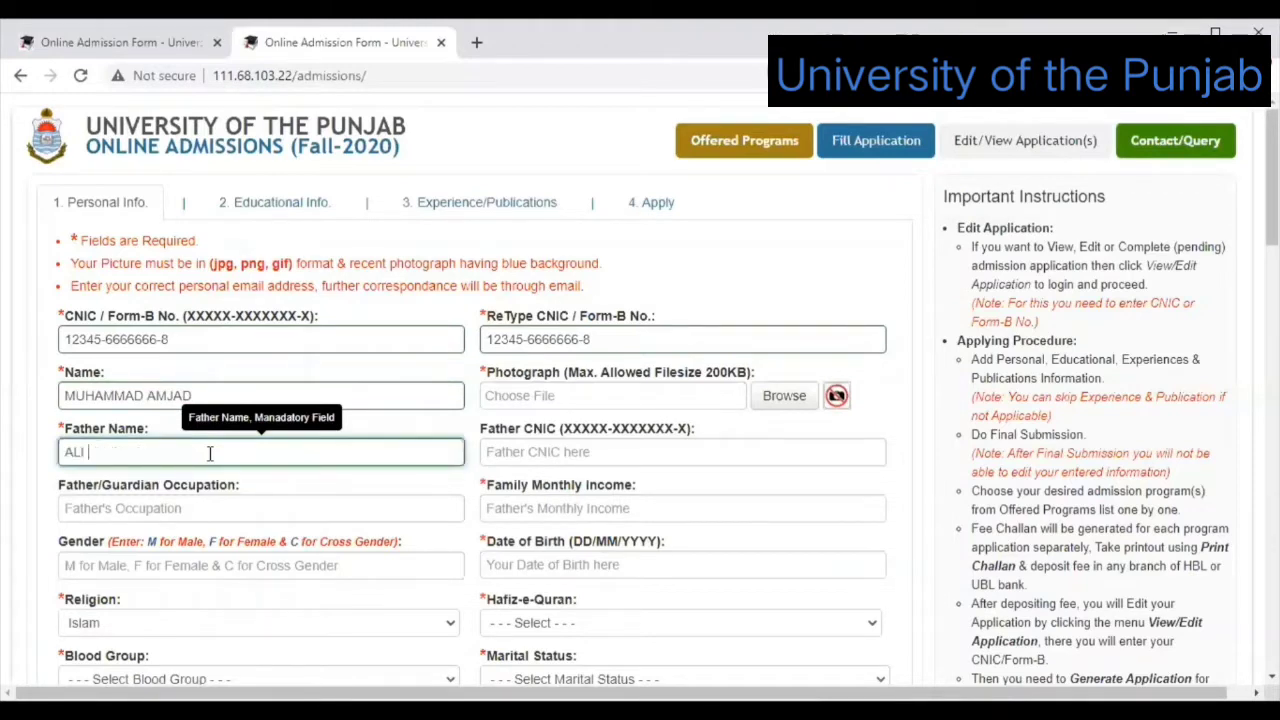
key("BackSpace")
key("BackSpace")
key("BackSpace")
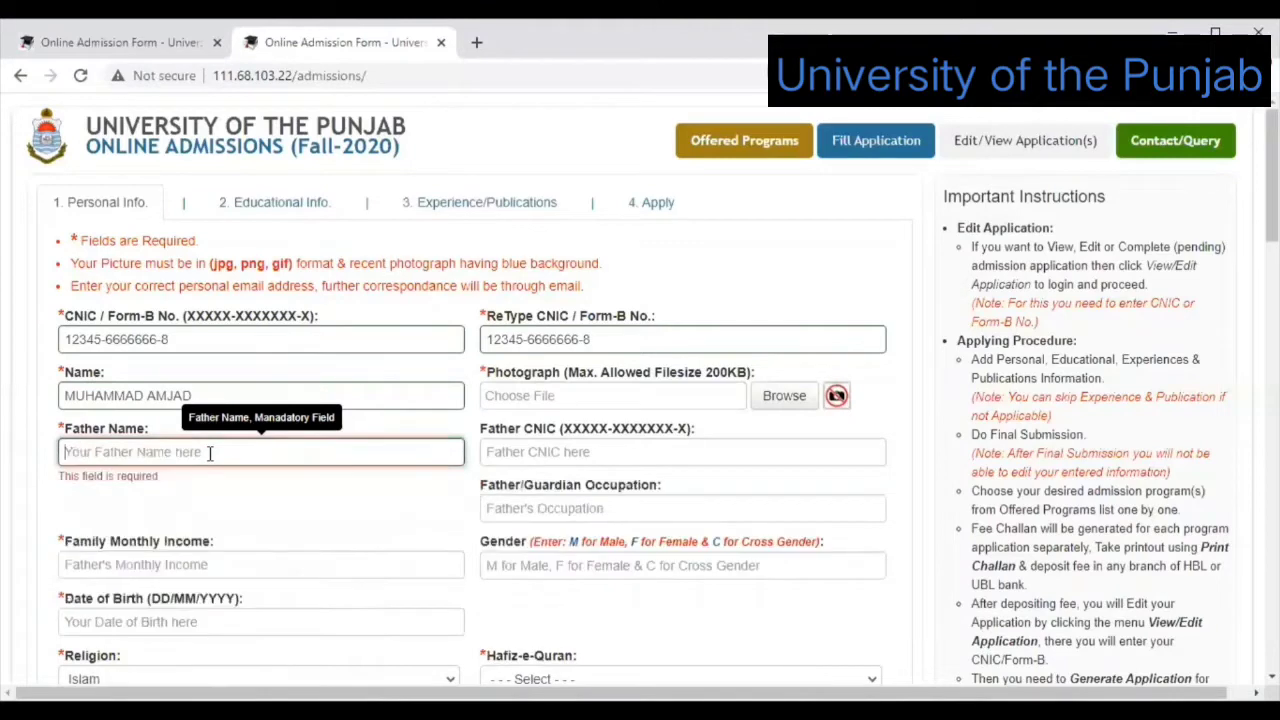
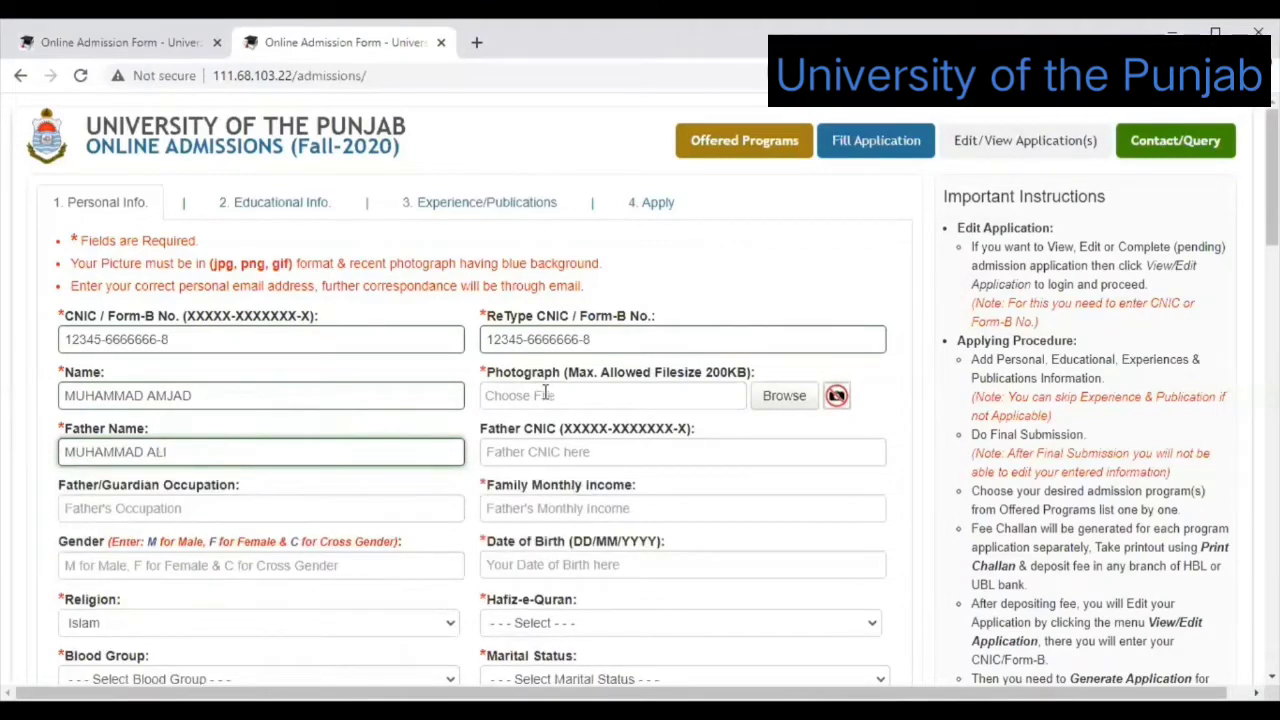
Fill Father/Guardian Occupation with 'business man' and set Gender to M.
scroll(640, 400, "down", 1)
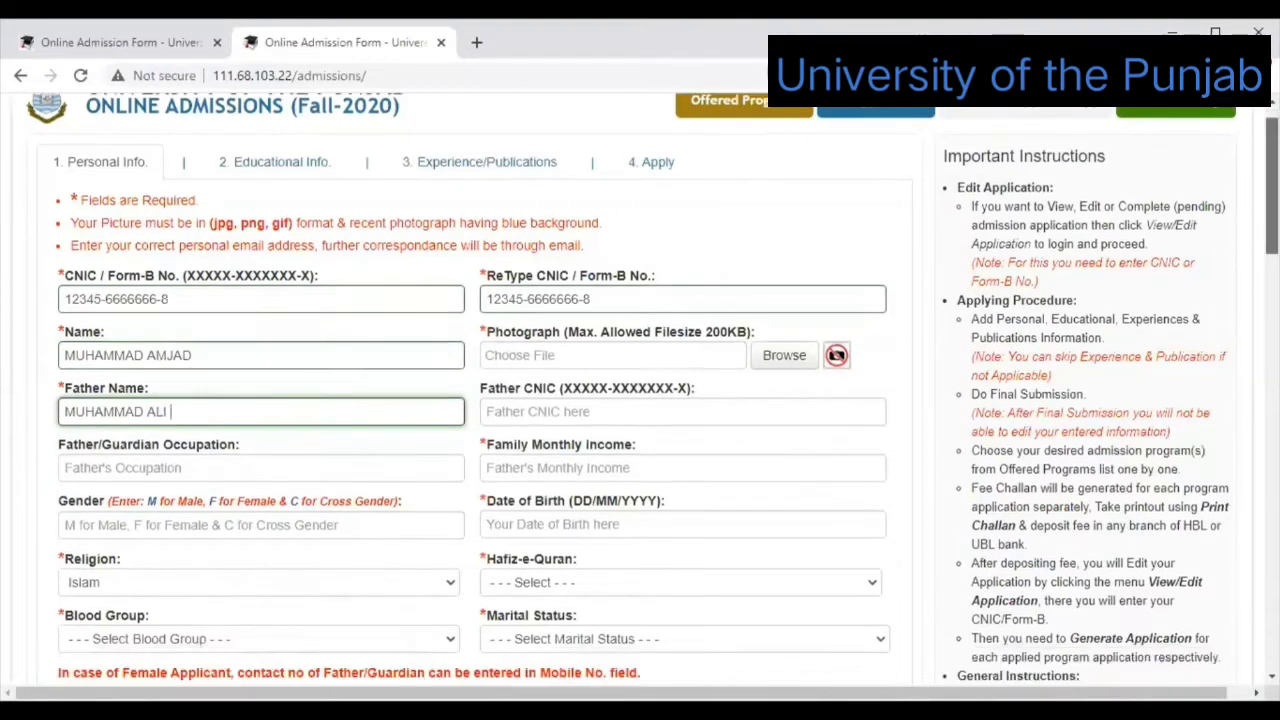
scroll(215, 351, "down", 1)
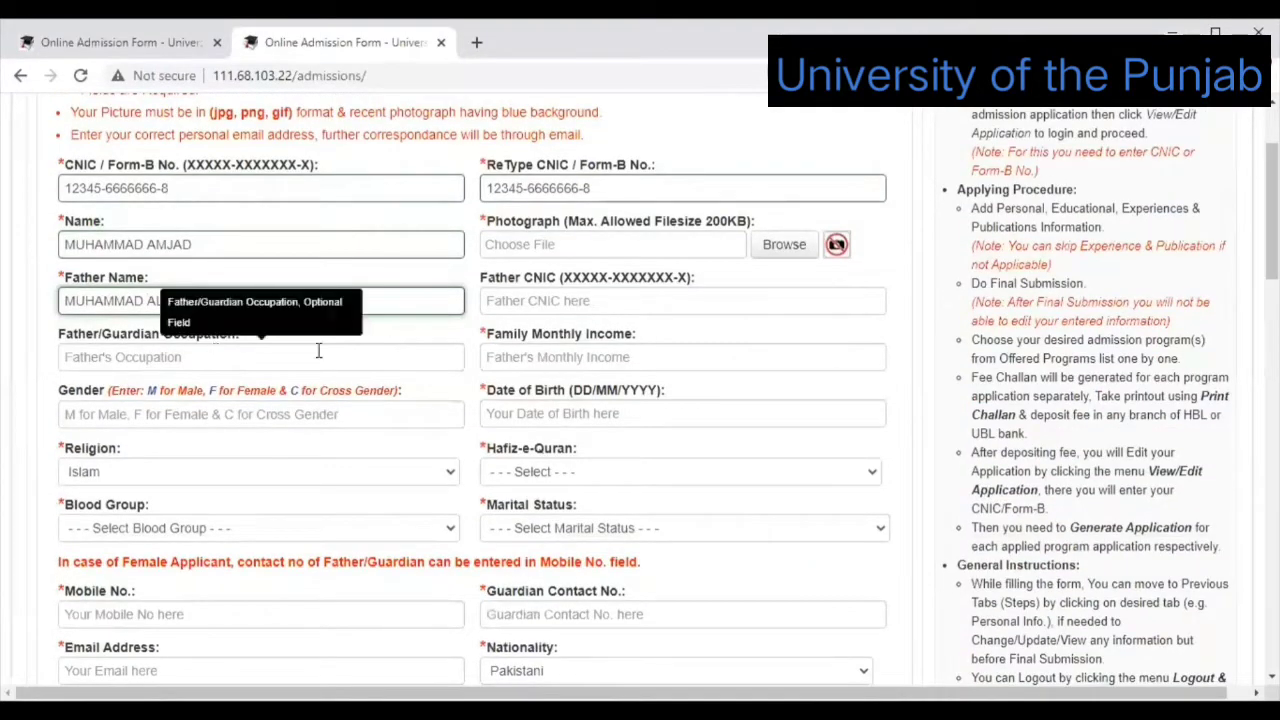
left_click(318, 350)
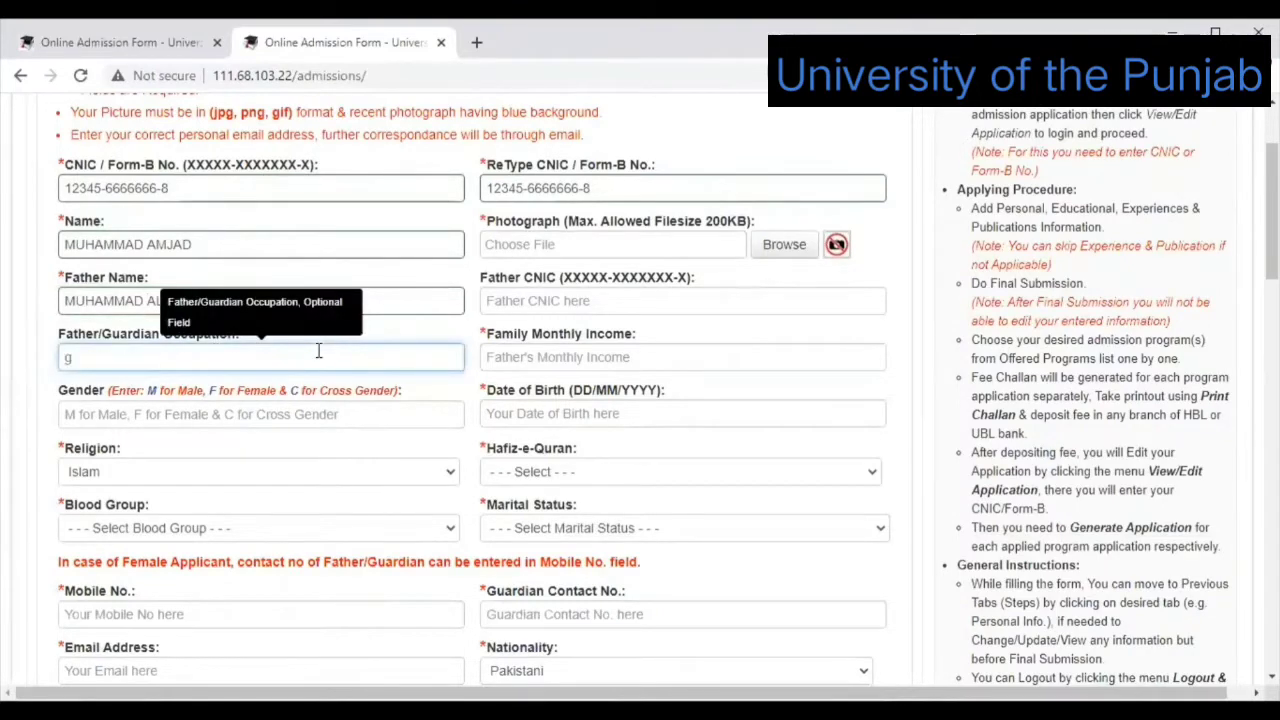
type("business man")
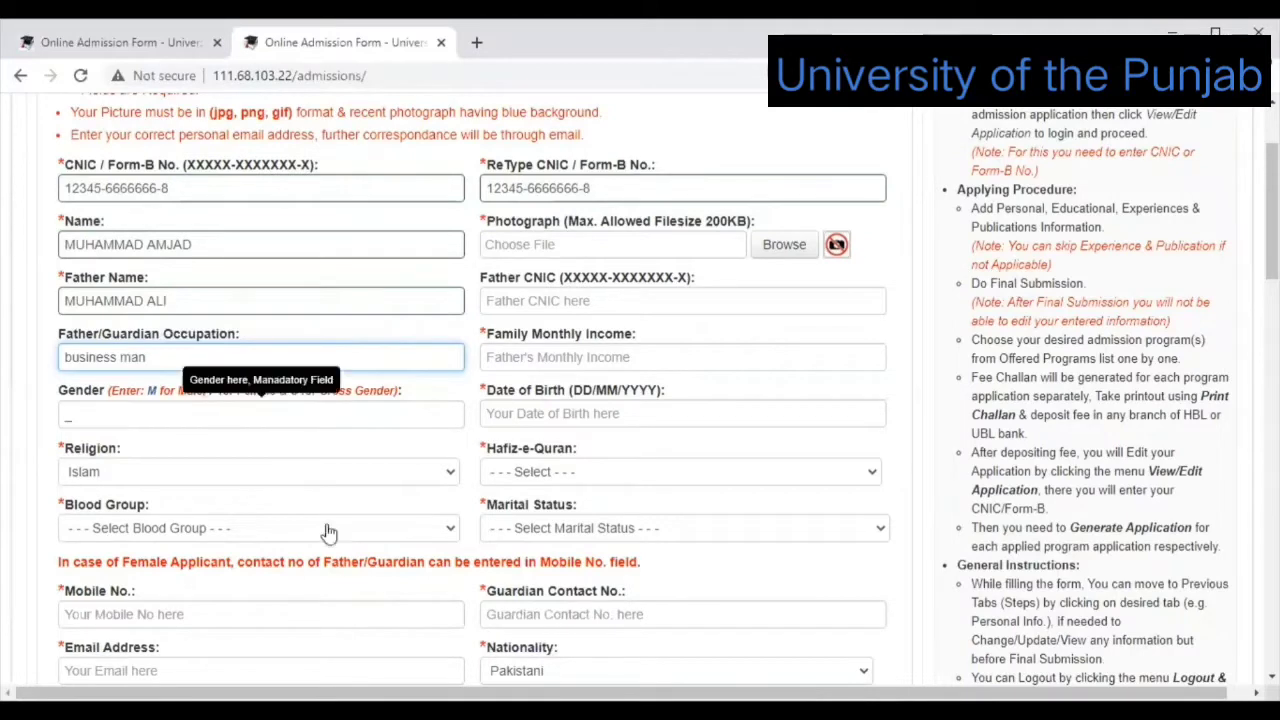
left_click(118, 412)
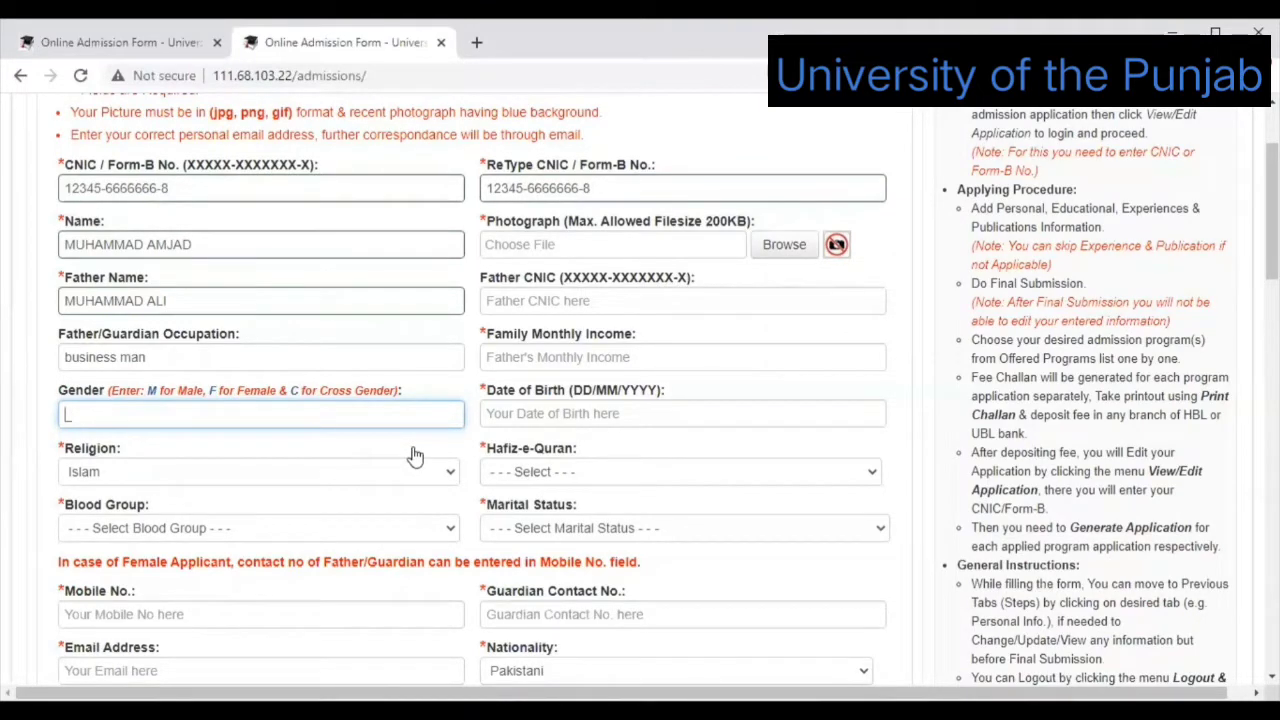
type("M")
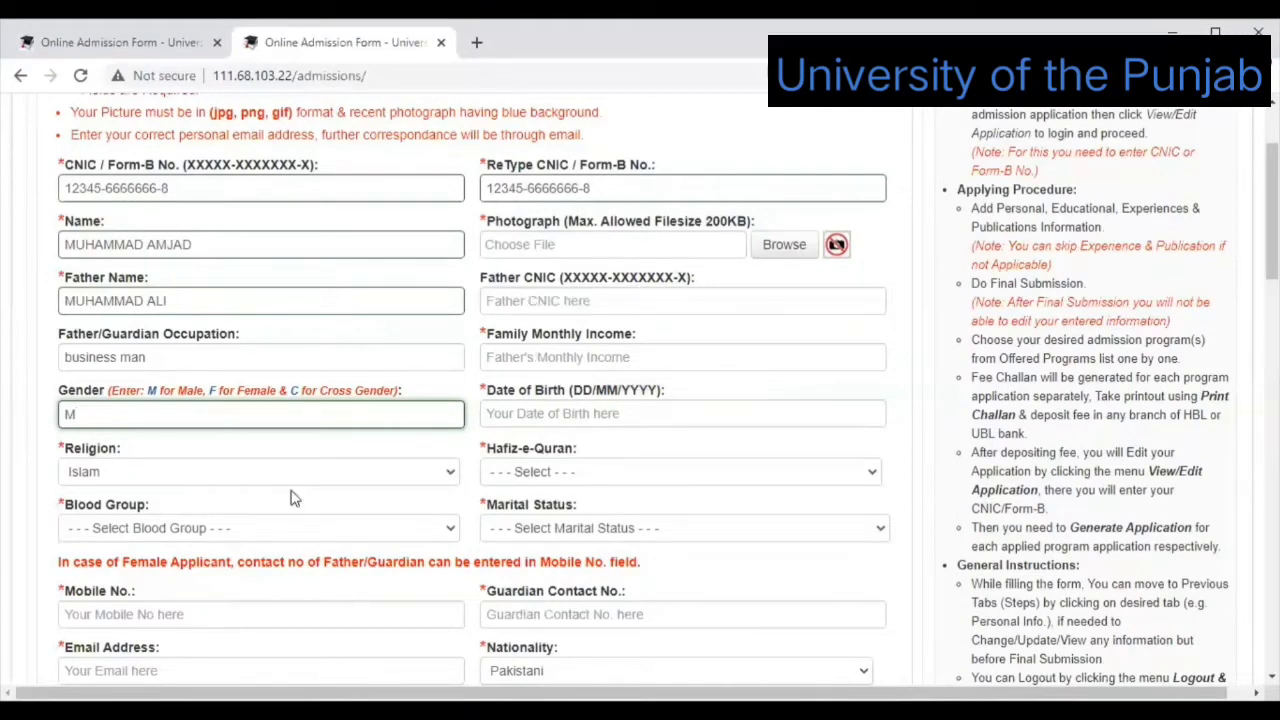
Pick A-ve from the Blood Group dropdown, then select the Mobile No. field.
scroll(626, 267, "down", 1)
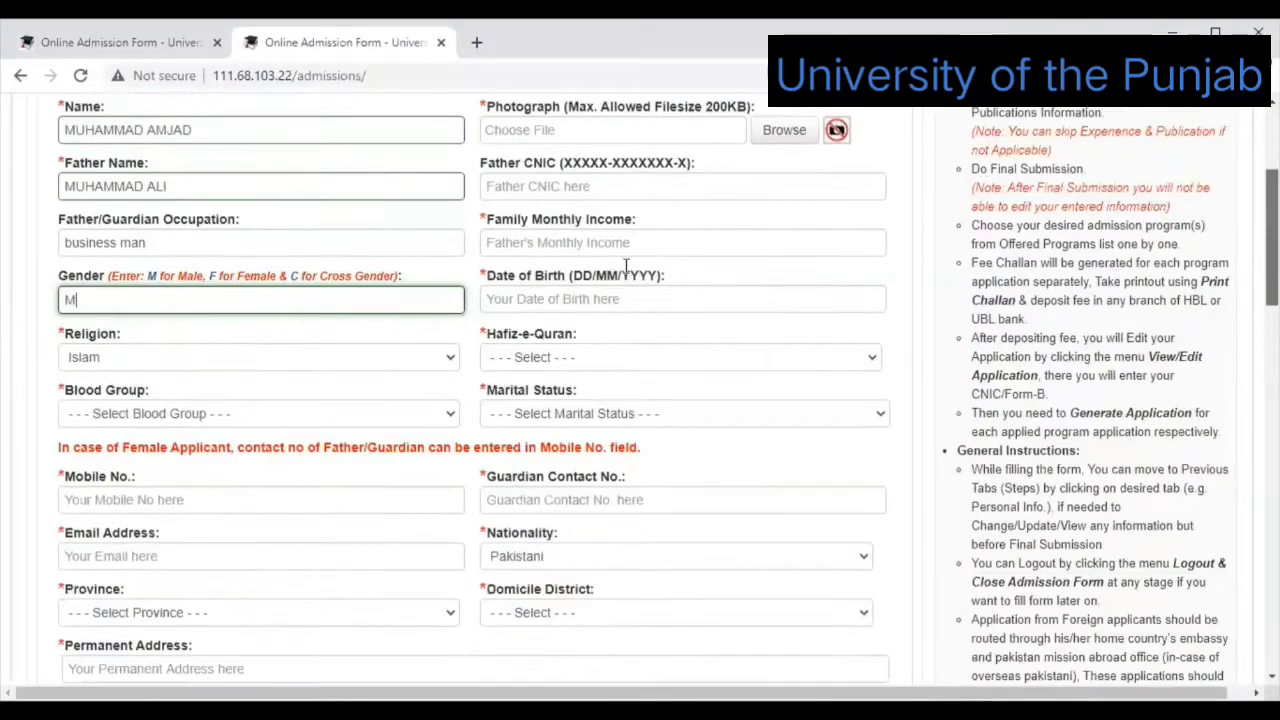
scroll(411, 380, "down", 1)
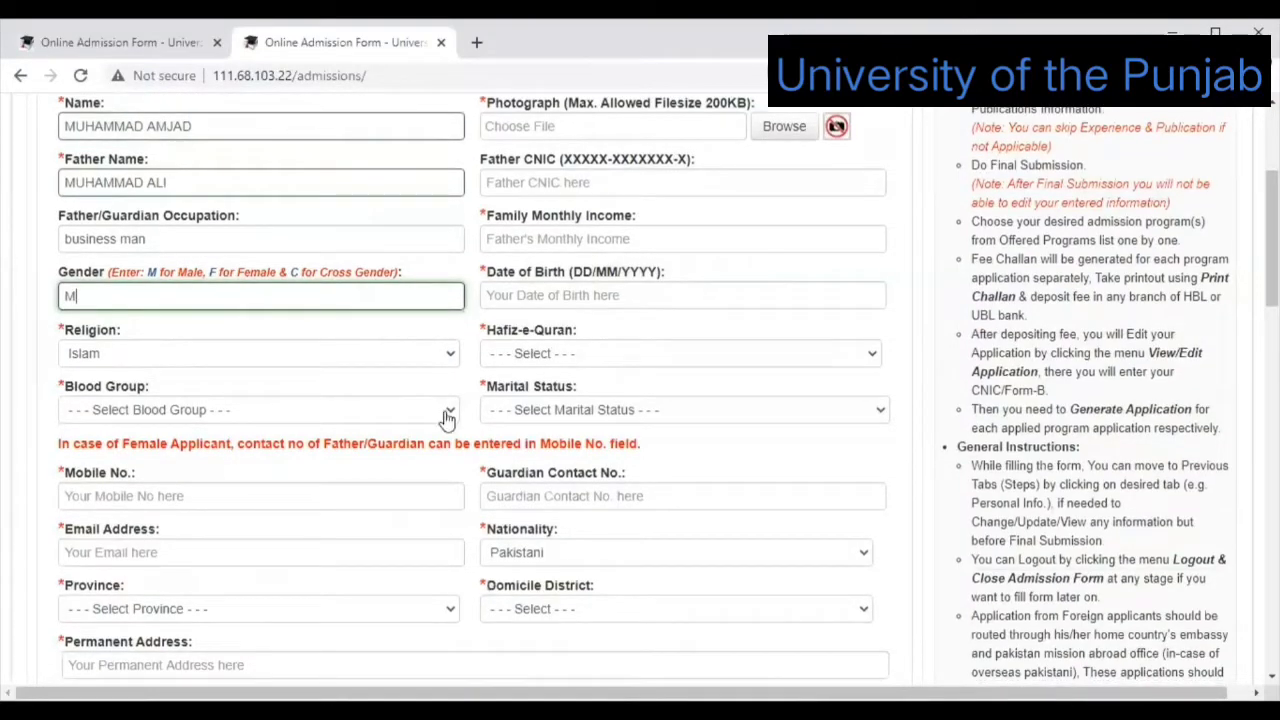
left_click(447, 418)
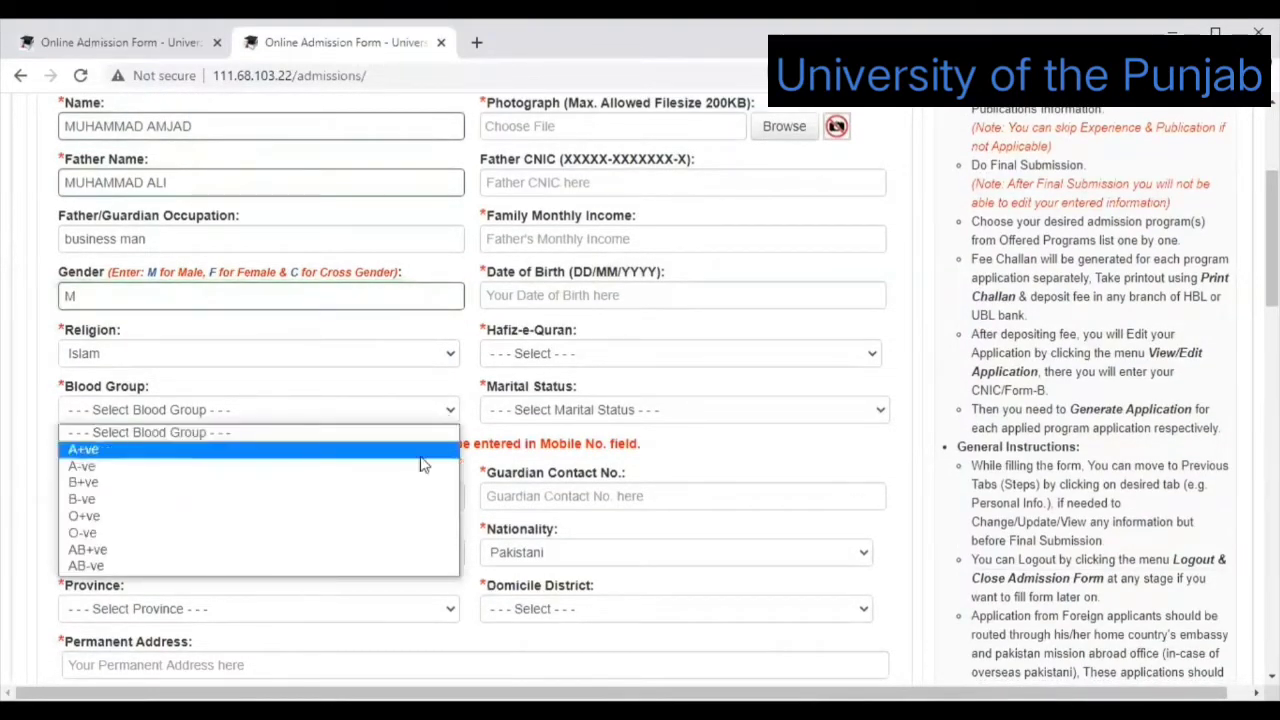
key("Down")
key("Return")
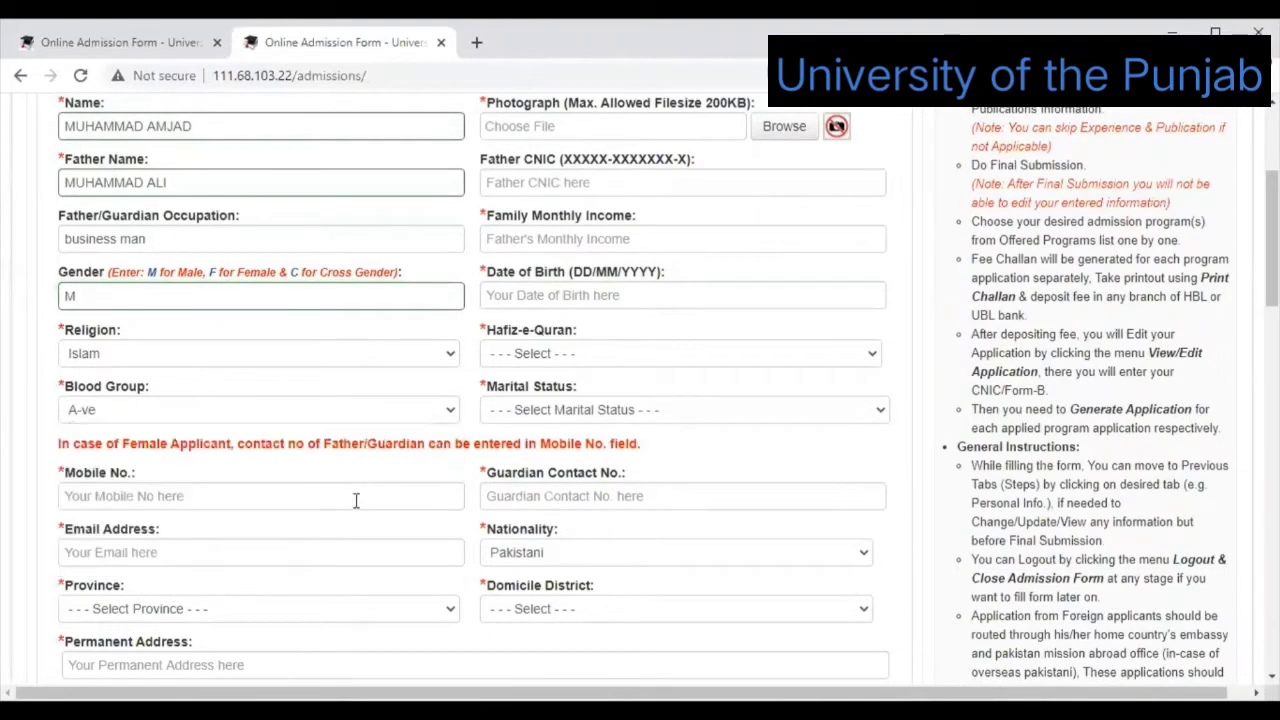
left_click(355, 500)
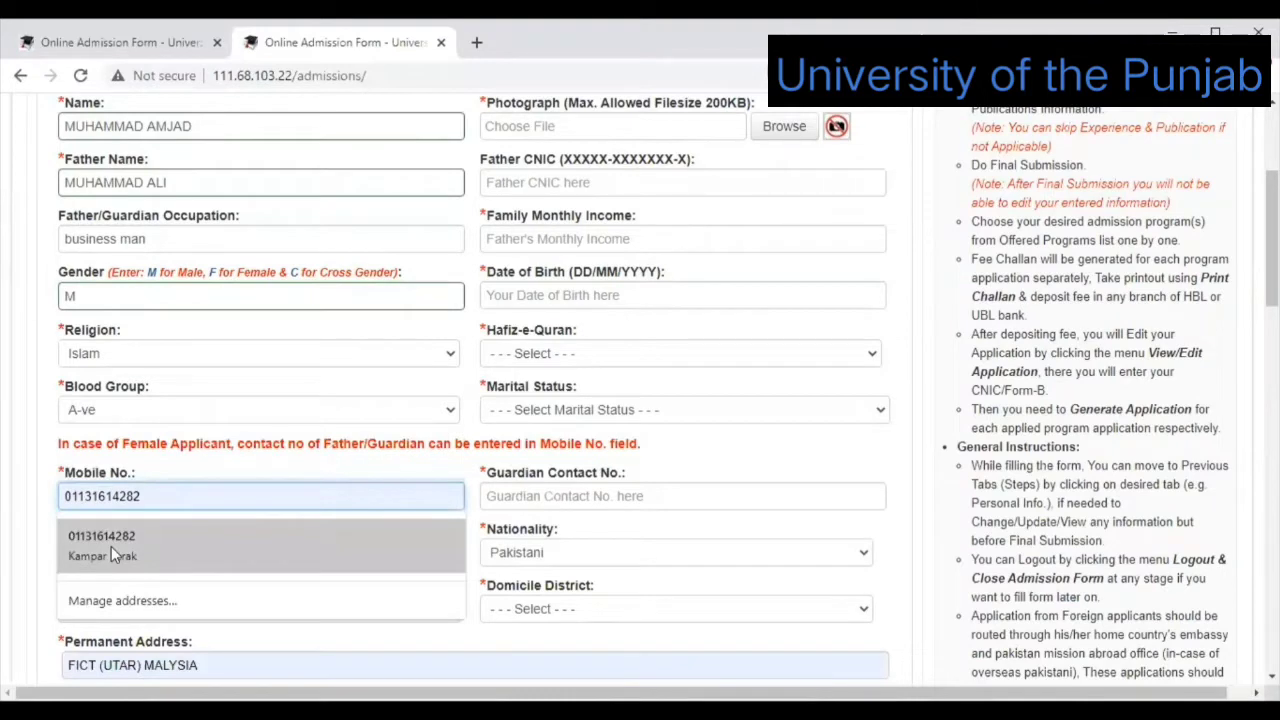
Autofill the contact details from saved browser data and erase the suggested email address.
left_click(277, 556)
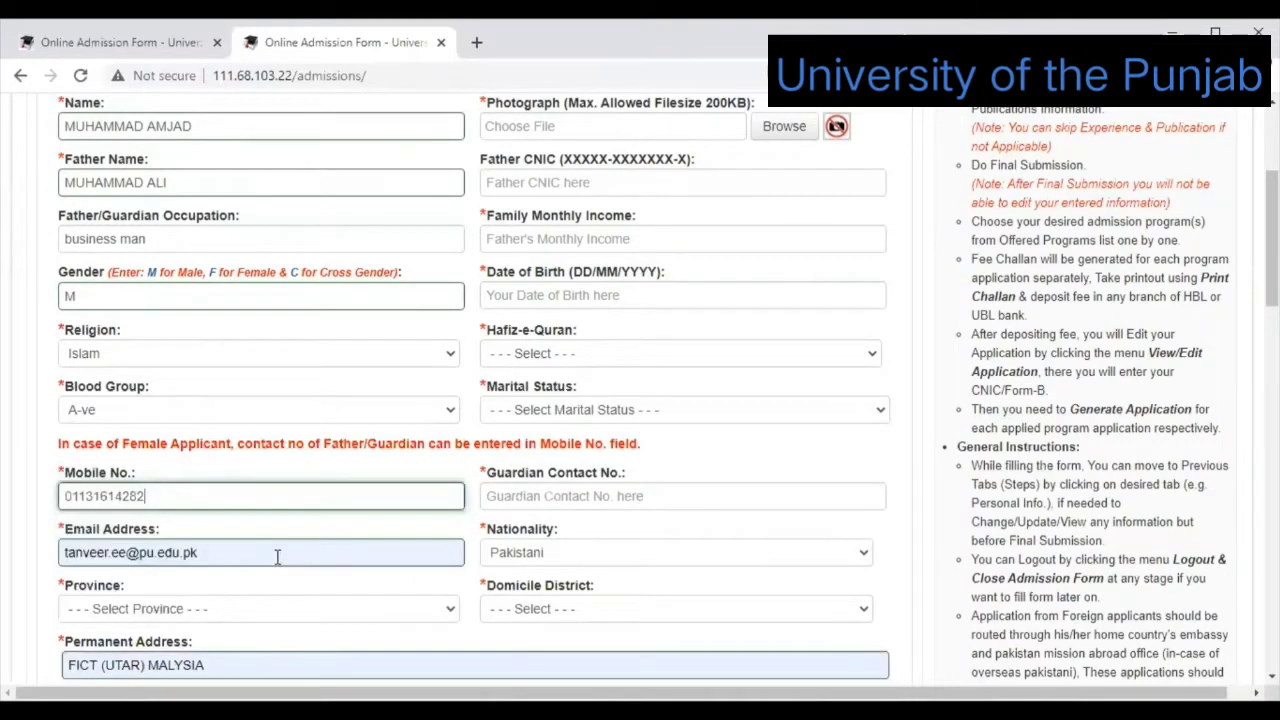
left_click(277, 556)
key("BackSpace")
key("BackSpace")
key("BackSpace")
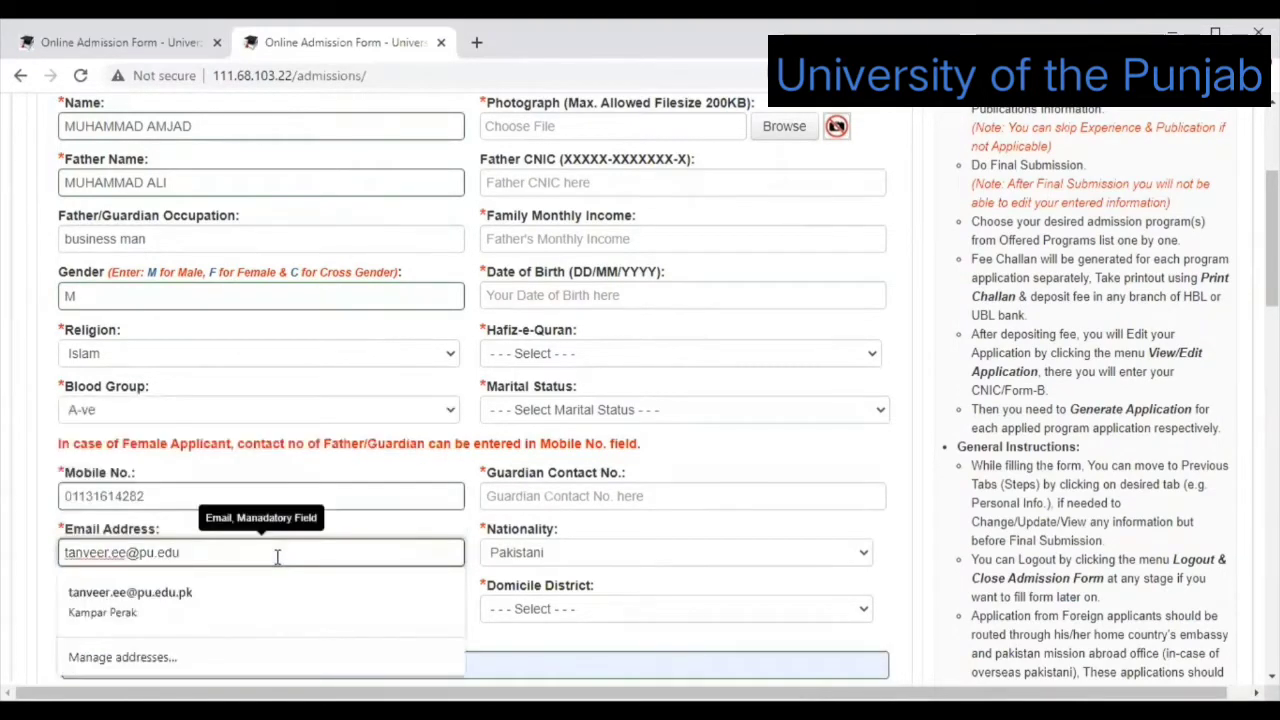
key("BackSpace")
key("BackSpace")
key("BackSpace")
key("BackSpace")
key("BackSpace")
key("BackSpace")
key("BackSpace")
key("BackSpace")
key("BackSpace")
key("BackSpace")
key("BackSpace")
key("BackSpace")
key("BackSpace")
key("BackSpace")
key("BackSpace")
key("BackSpace")
key("BackSpace")
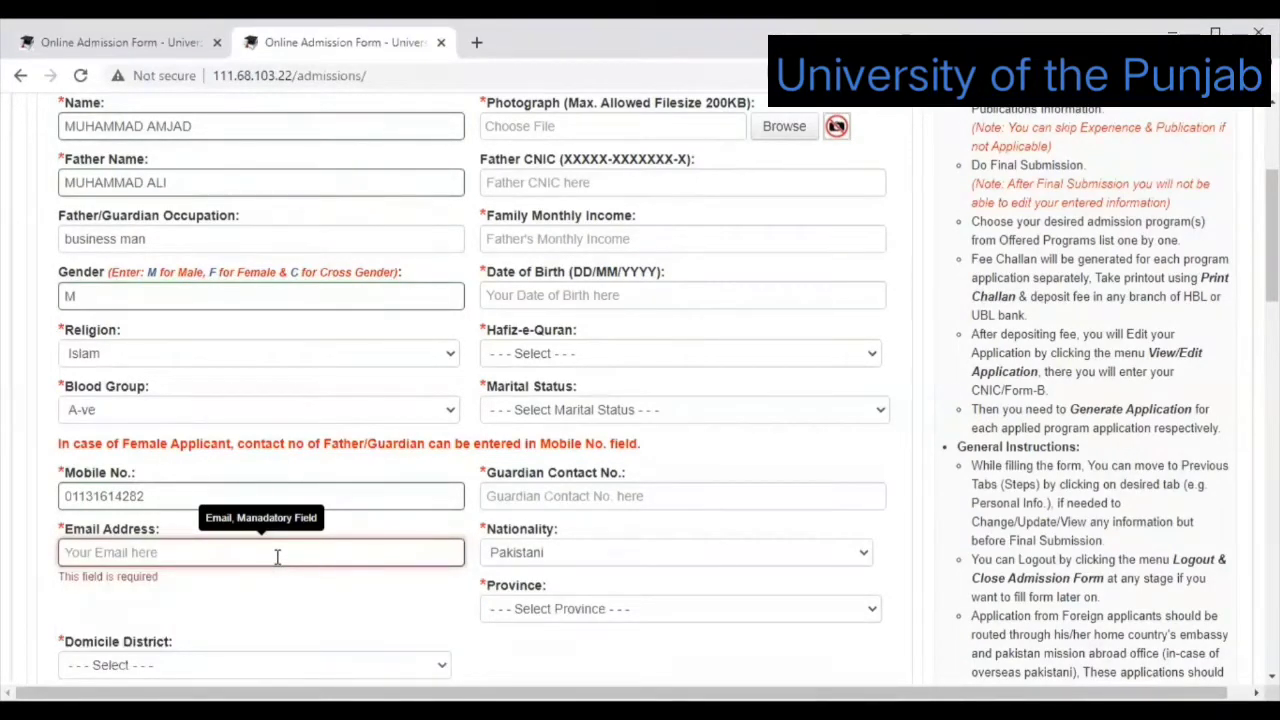
Type the applicant's own Yahoo email address, fixing typos along the way.
type("ta")
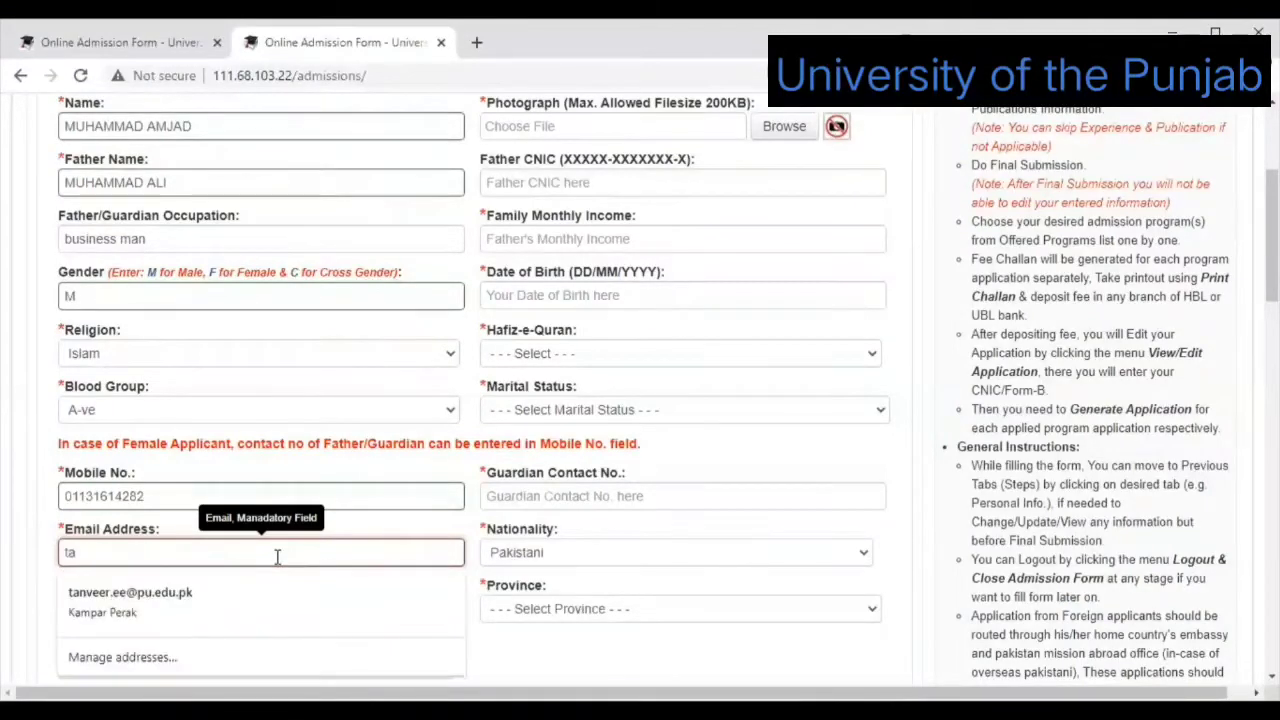
key("BackSpace")
key("BackSpace")
type("tanvee")
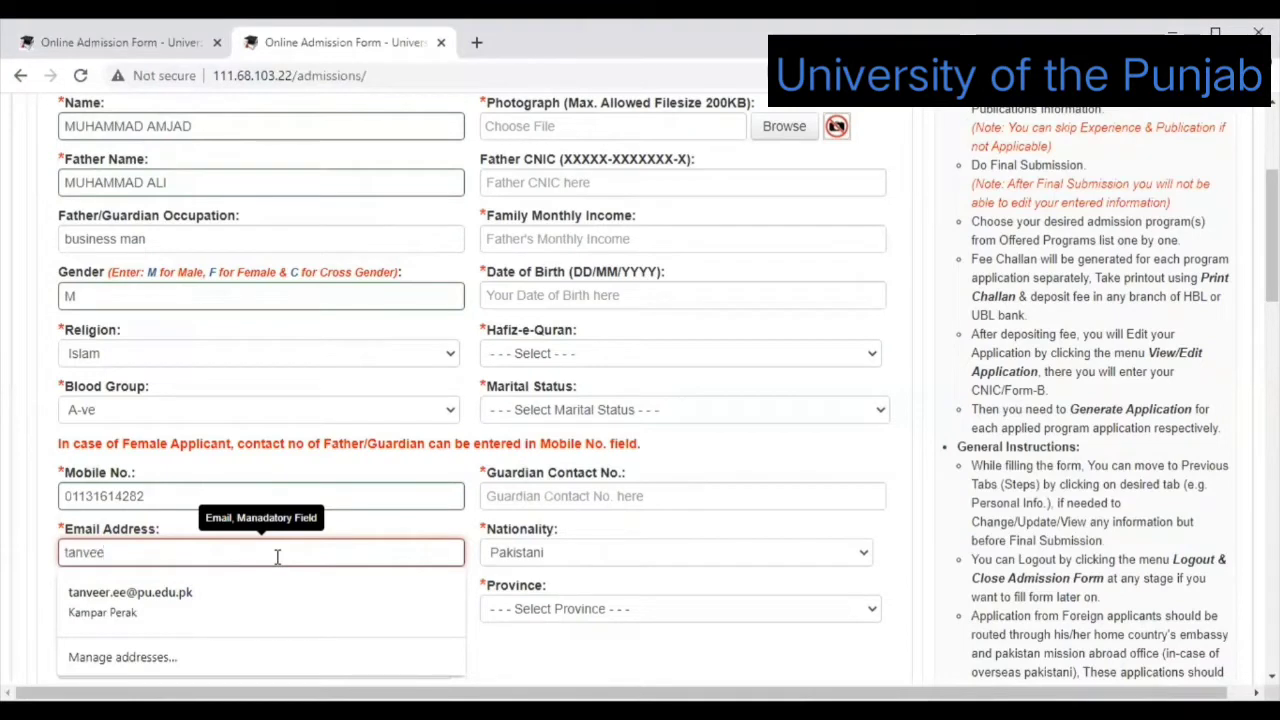
type("r.")
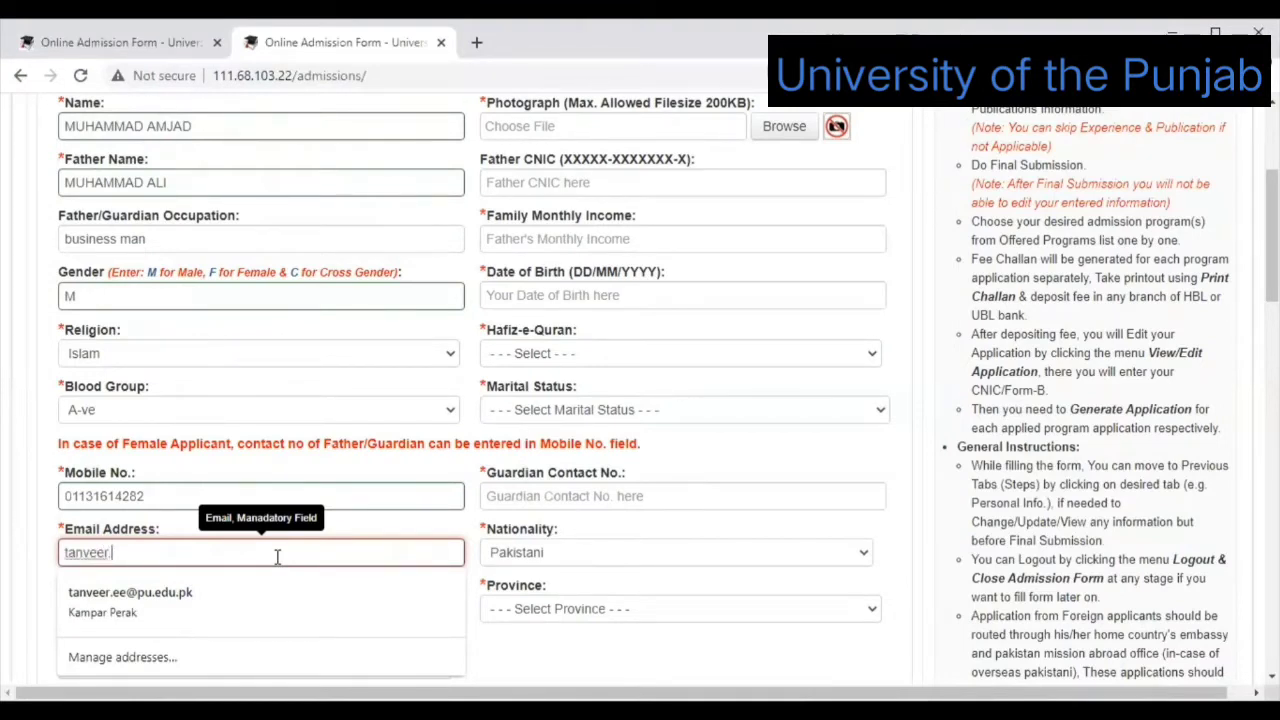
key("BackSpace")
key("BackSpace")
key("BackSpace")
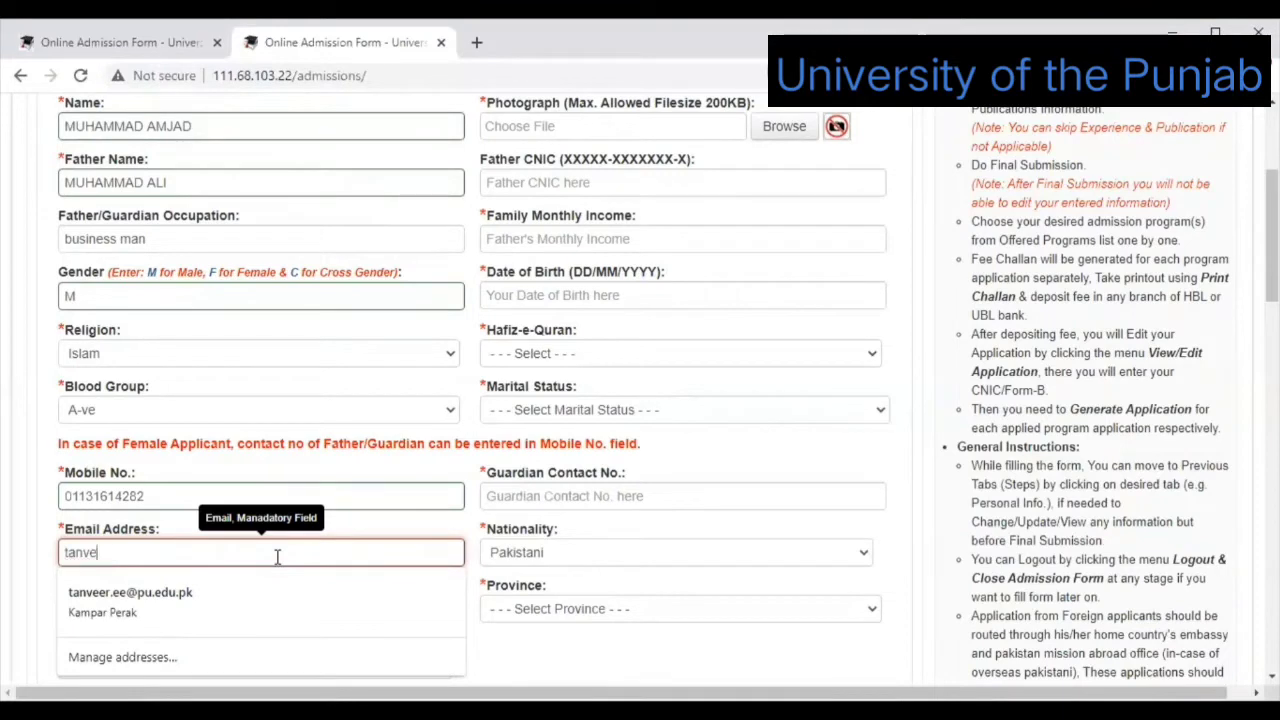
key("BackSpace")
key("BackSpace")
key("BackSpace")
key("BackSpace")
key("BackSpace")
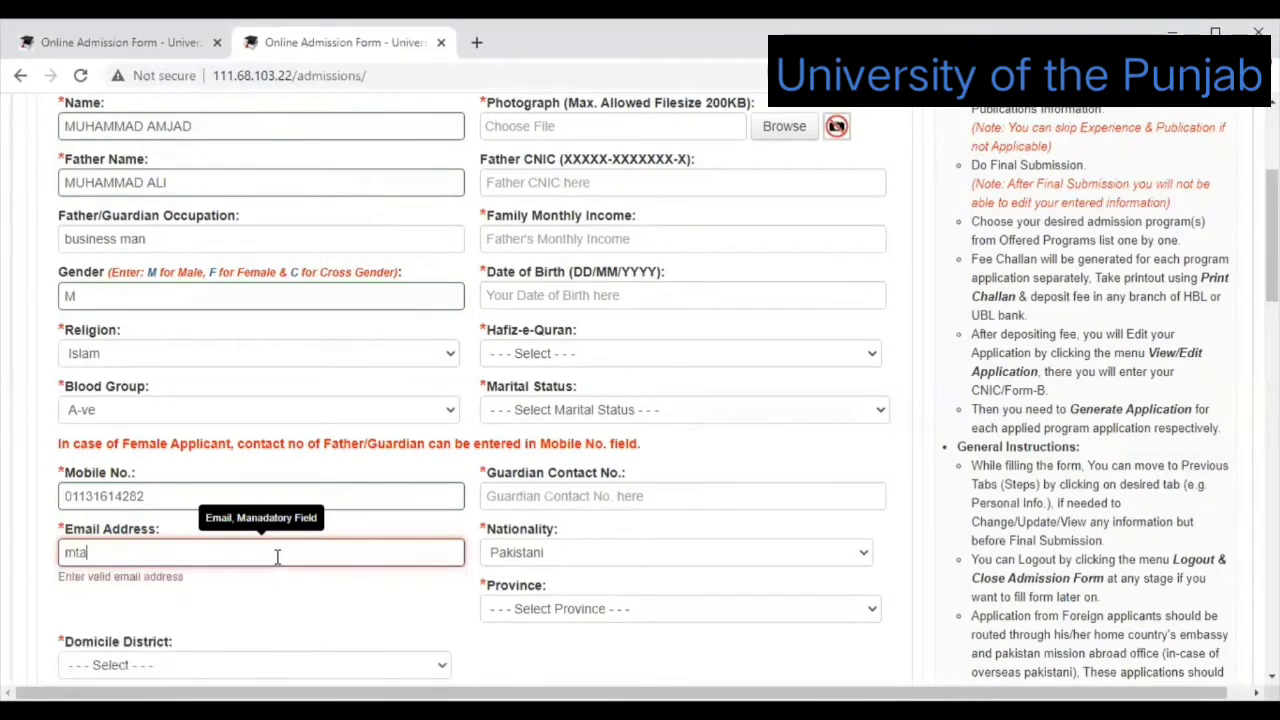
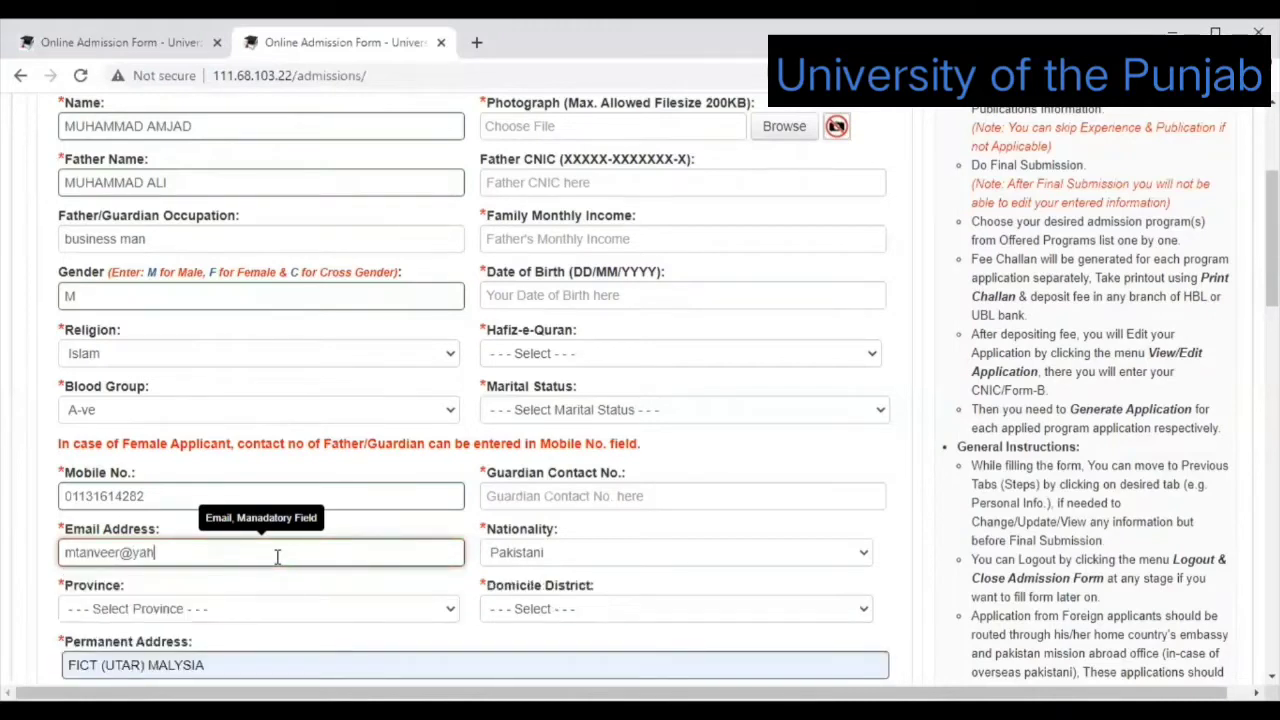
Select Punjab in the Province dropdown and scroll through the form to review it.
left_click(447, 614)
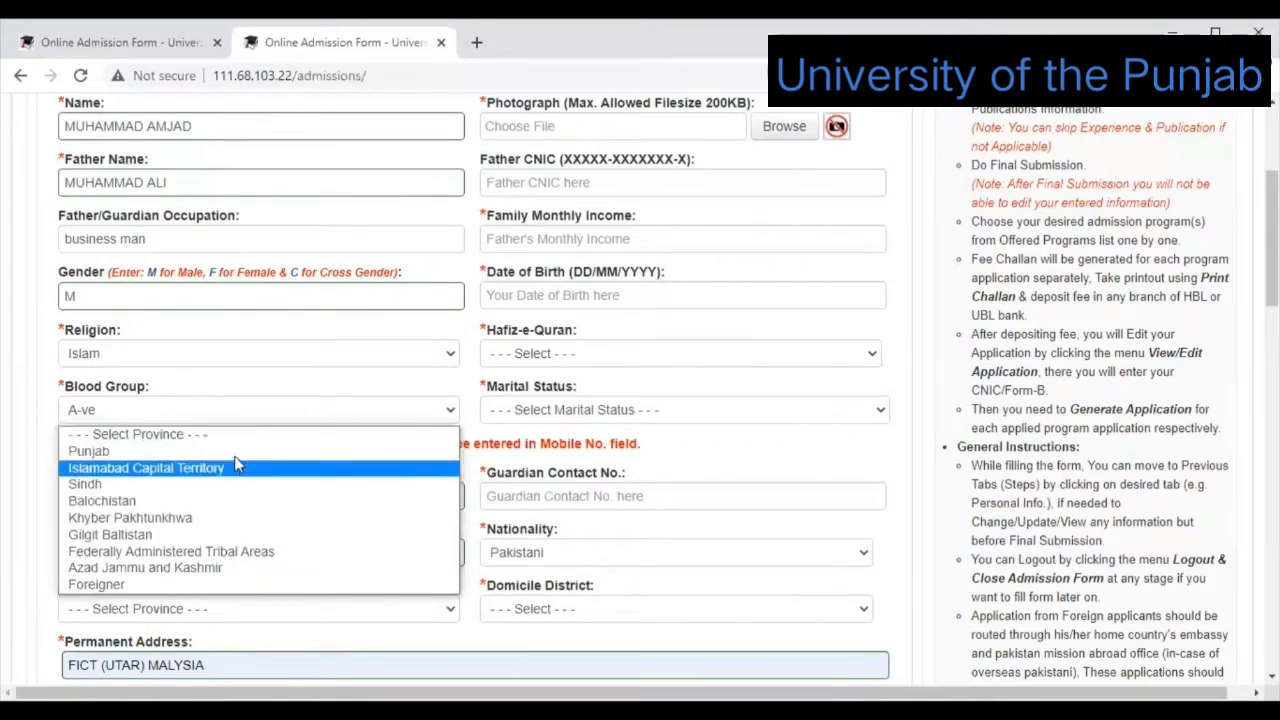
left_click(234, 455)
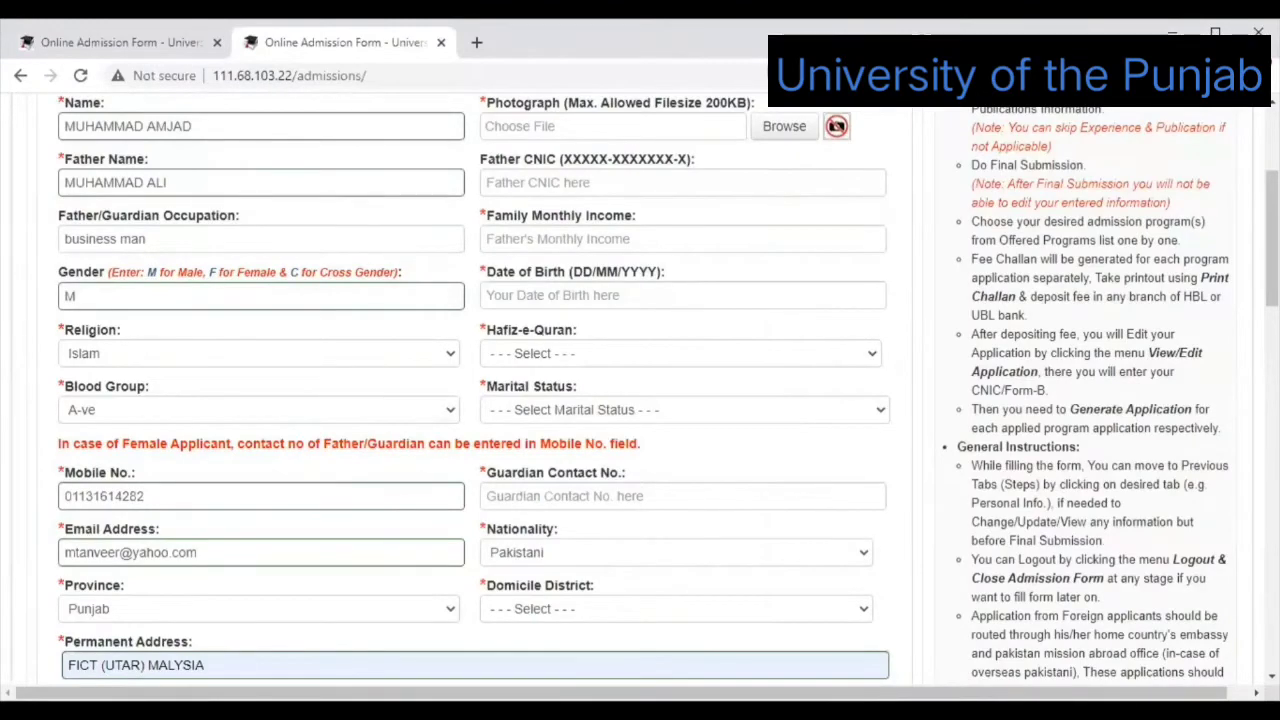
scroll(640, 400, "down", 1)
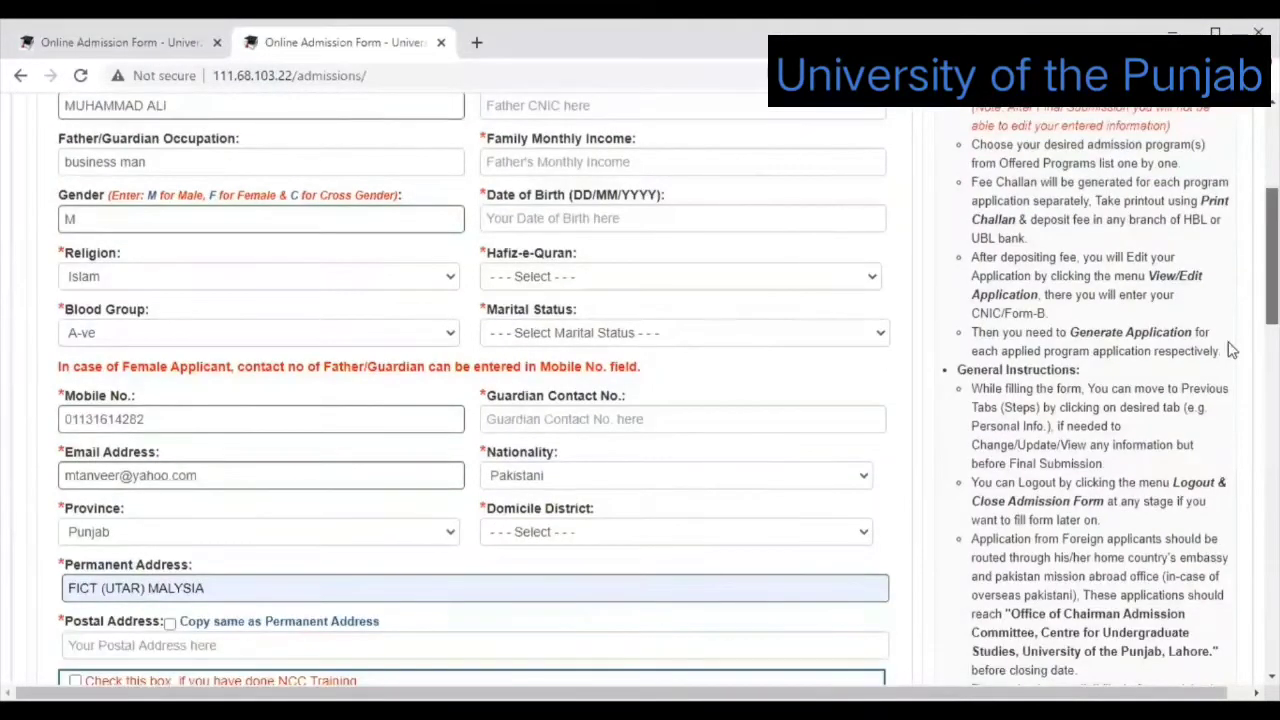
scroll(234, 377, "down", 1)
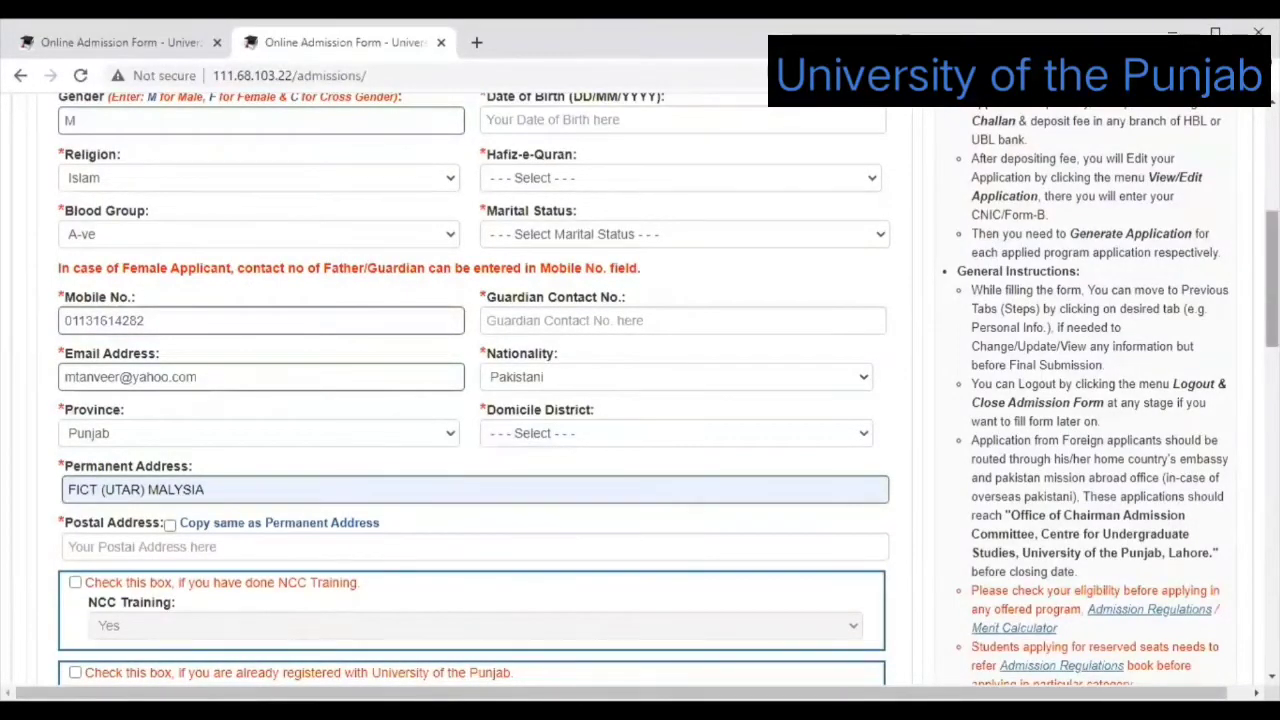
scroll(640, 400, "down", 2)
scroll(640, 400, "up", 3)
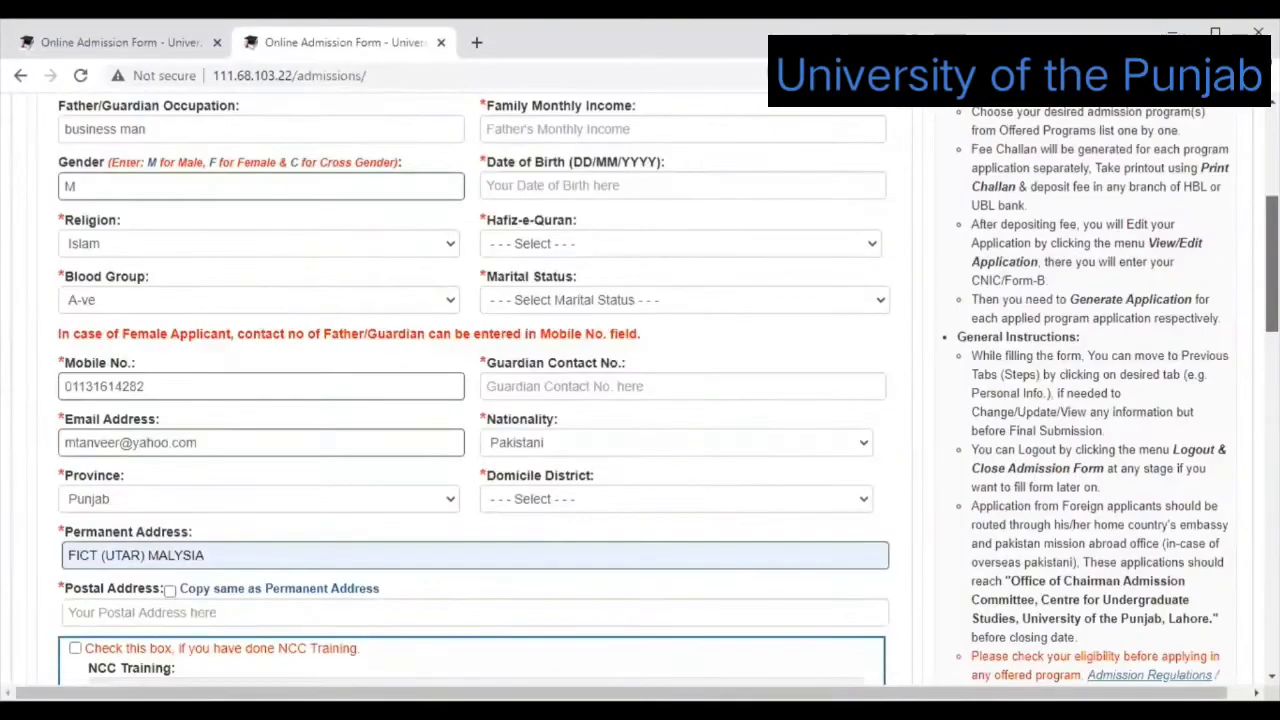
scroll(640, 400, "up", 1)
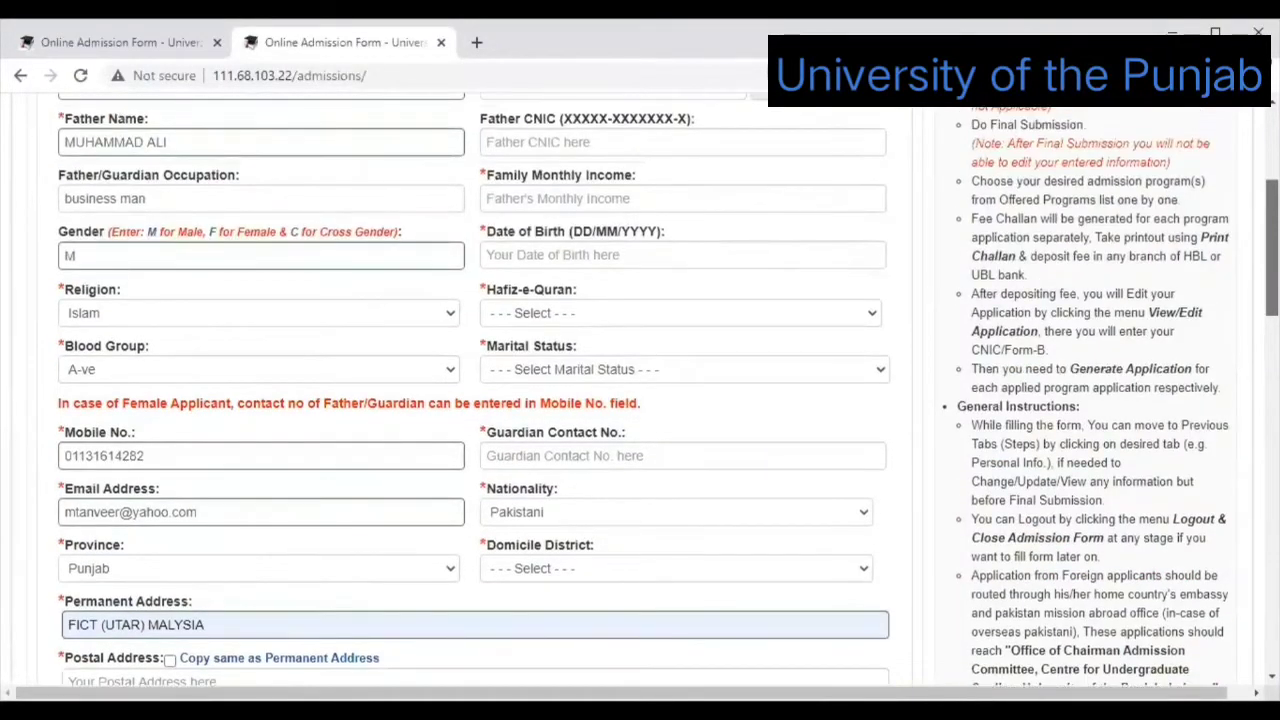
scroll(677, 238, "up", 2)
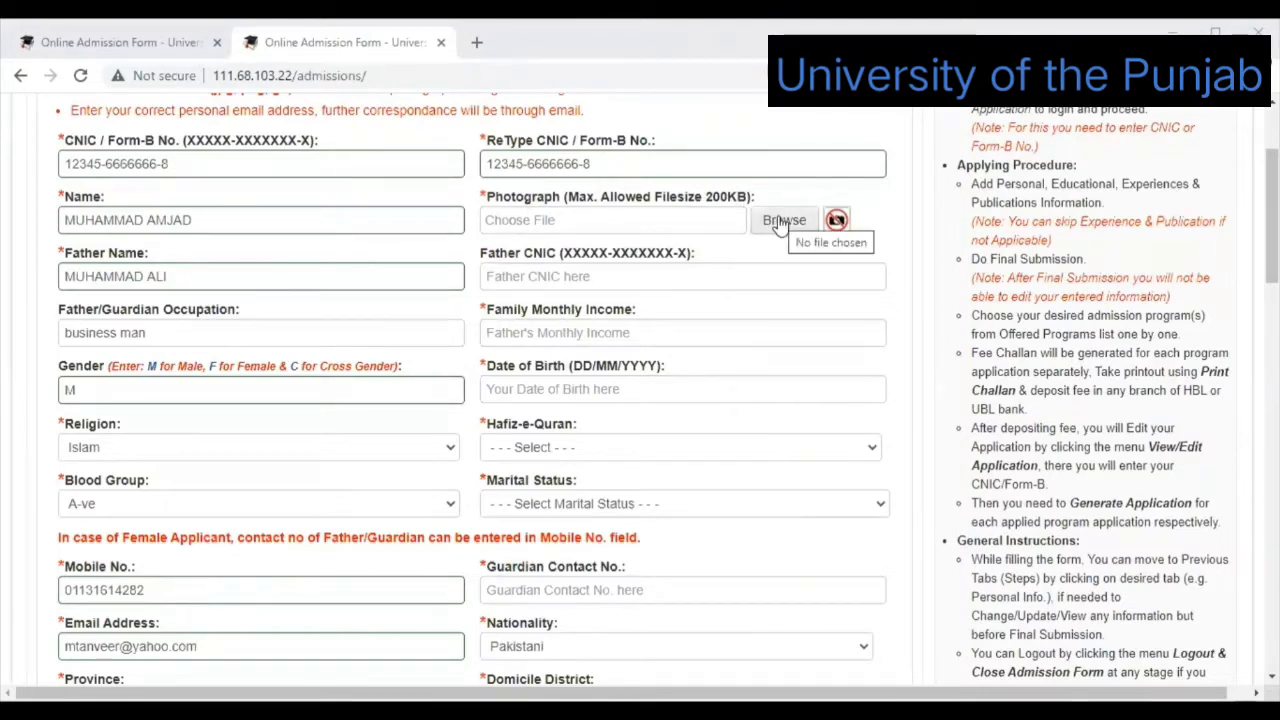
Upload student.JPG from the Desktop folder as the applicant's photograph.
left_click(779, 222)
left_click(778, 219)
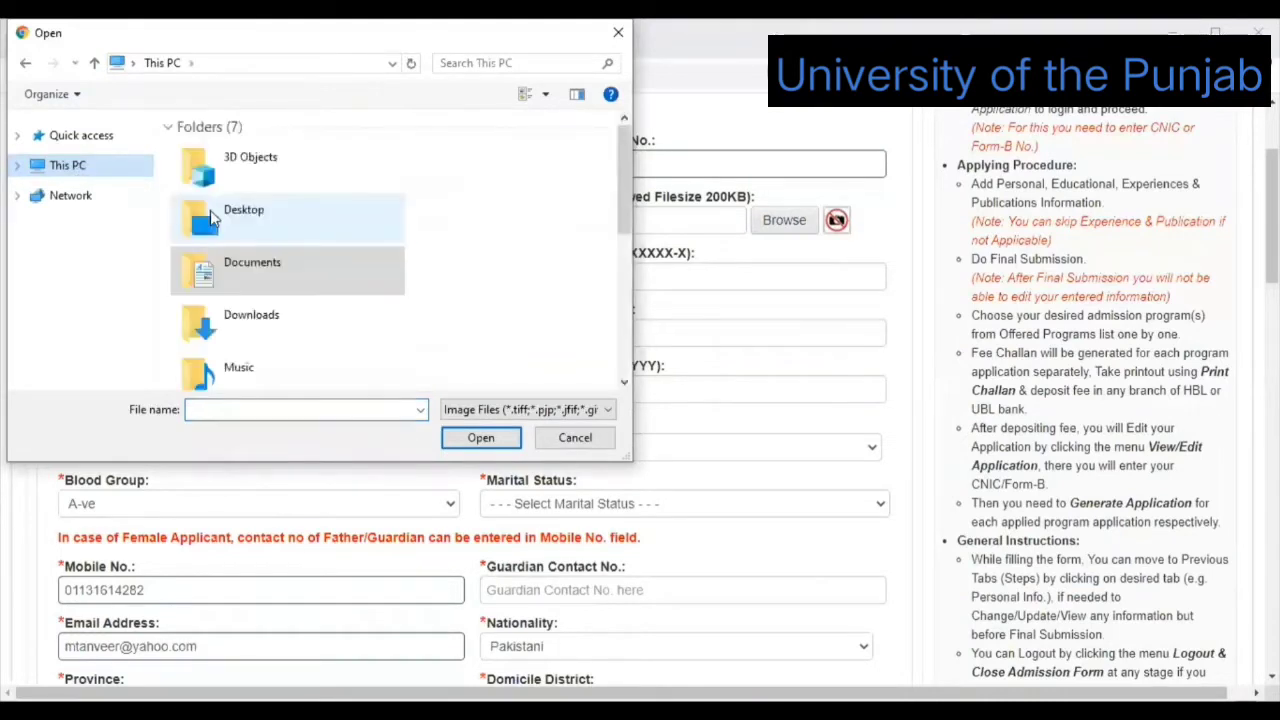
left_click(210, 220)
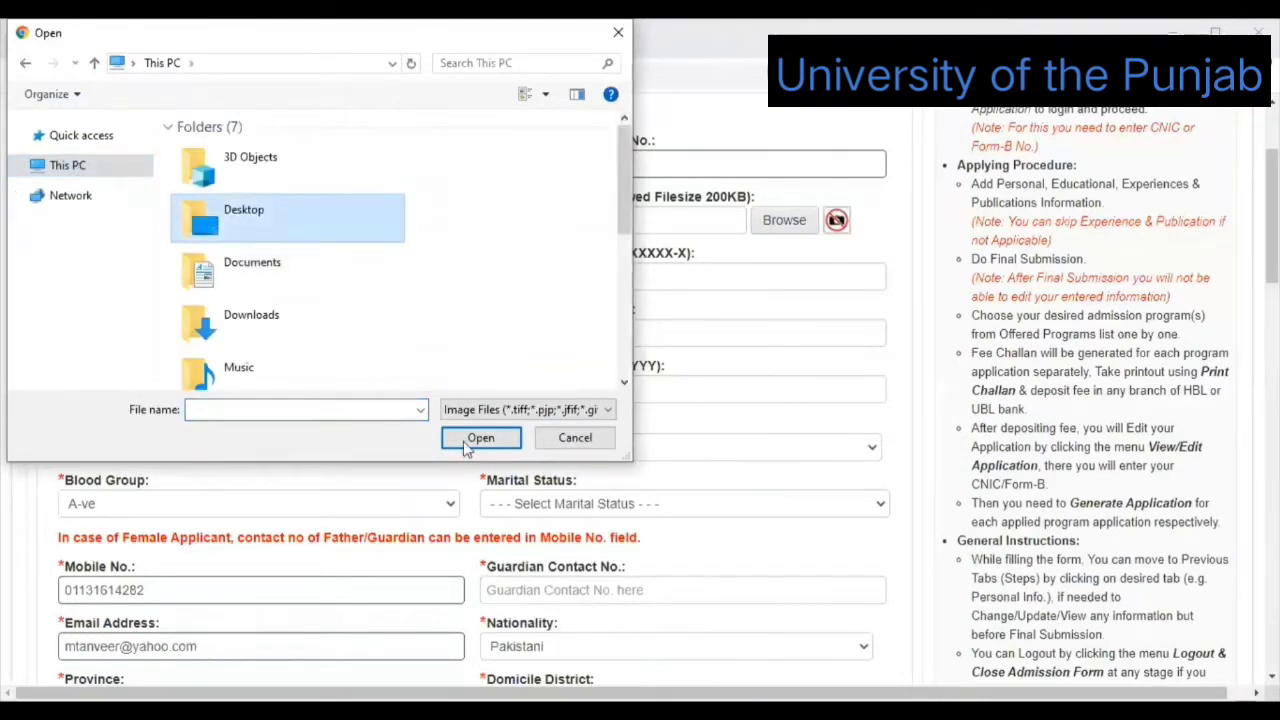
left_click(463, 441)
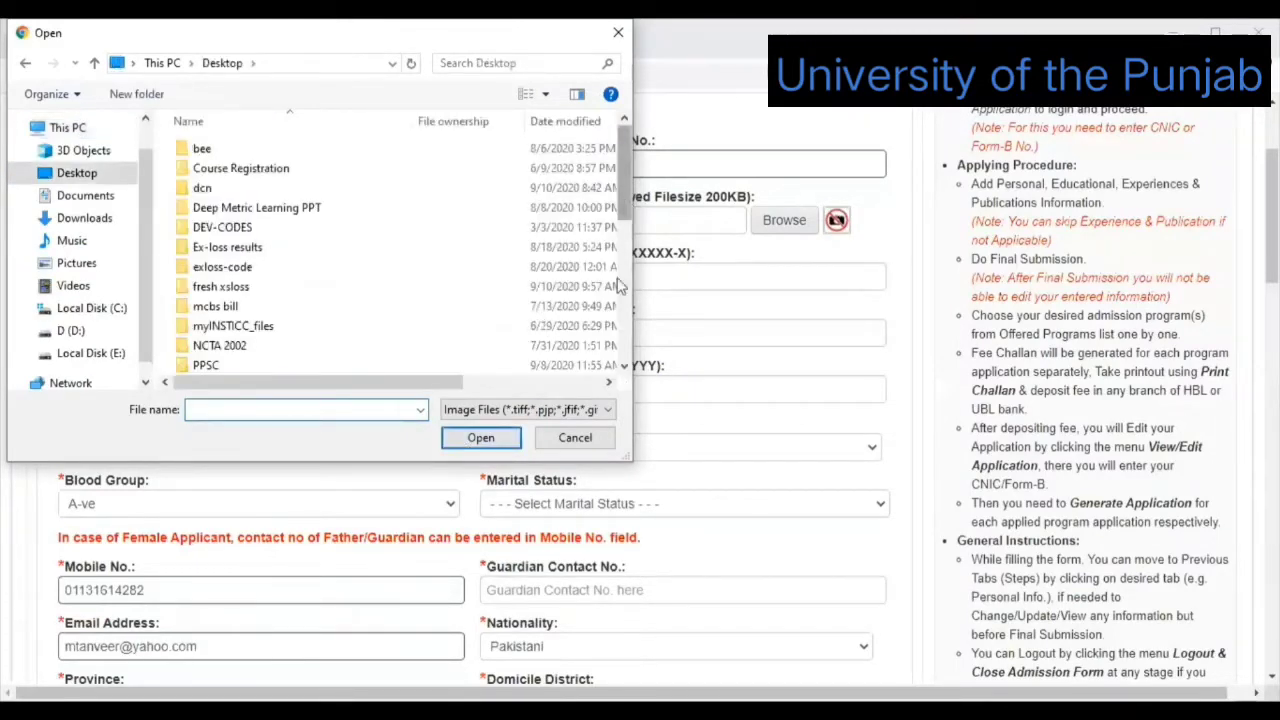
scroll(612, 358, "down", 5)
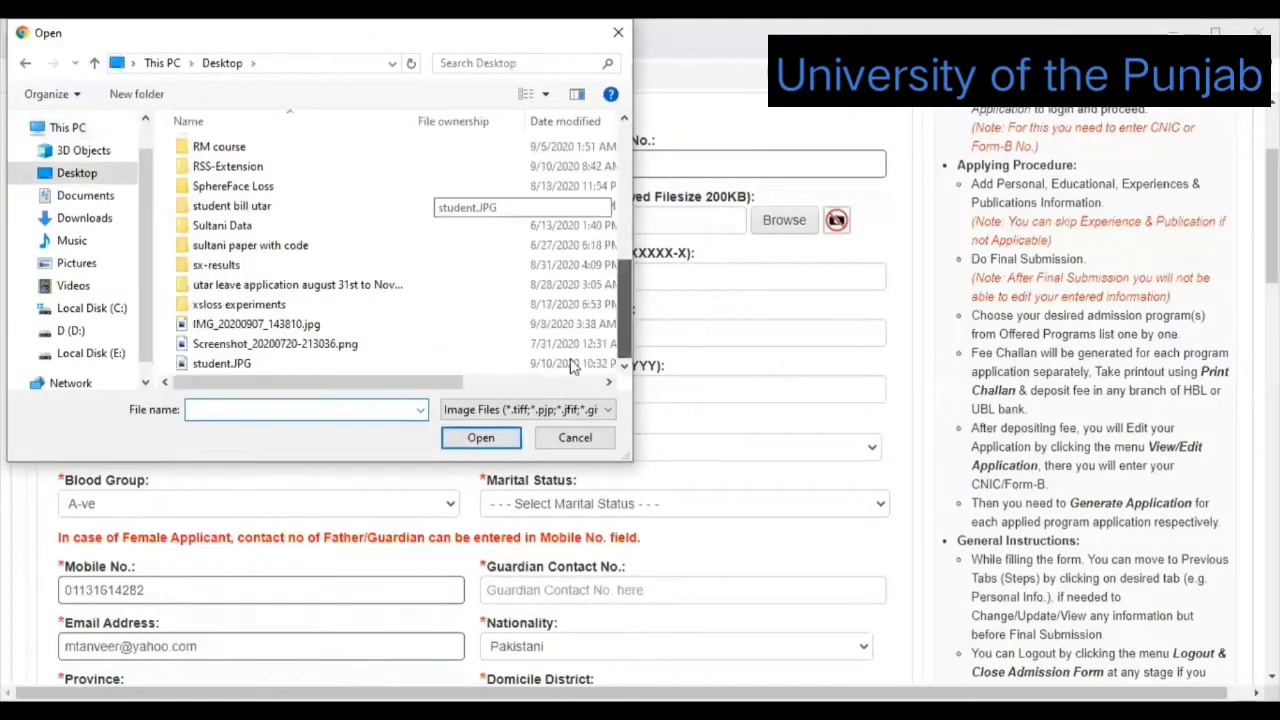
left_click(238, 366)
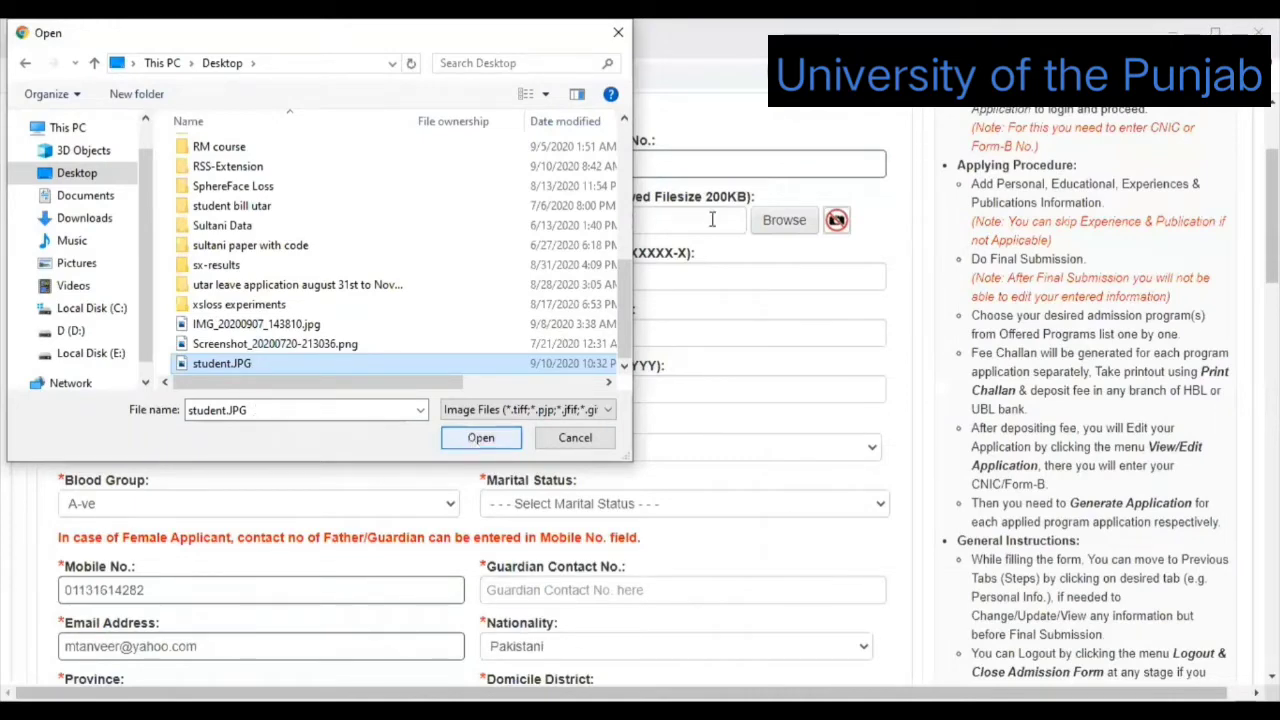
left_click(476, 438)
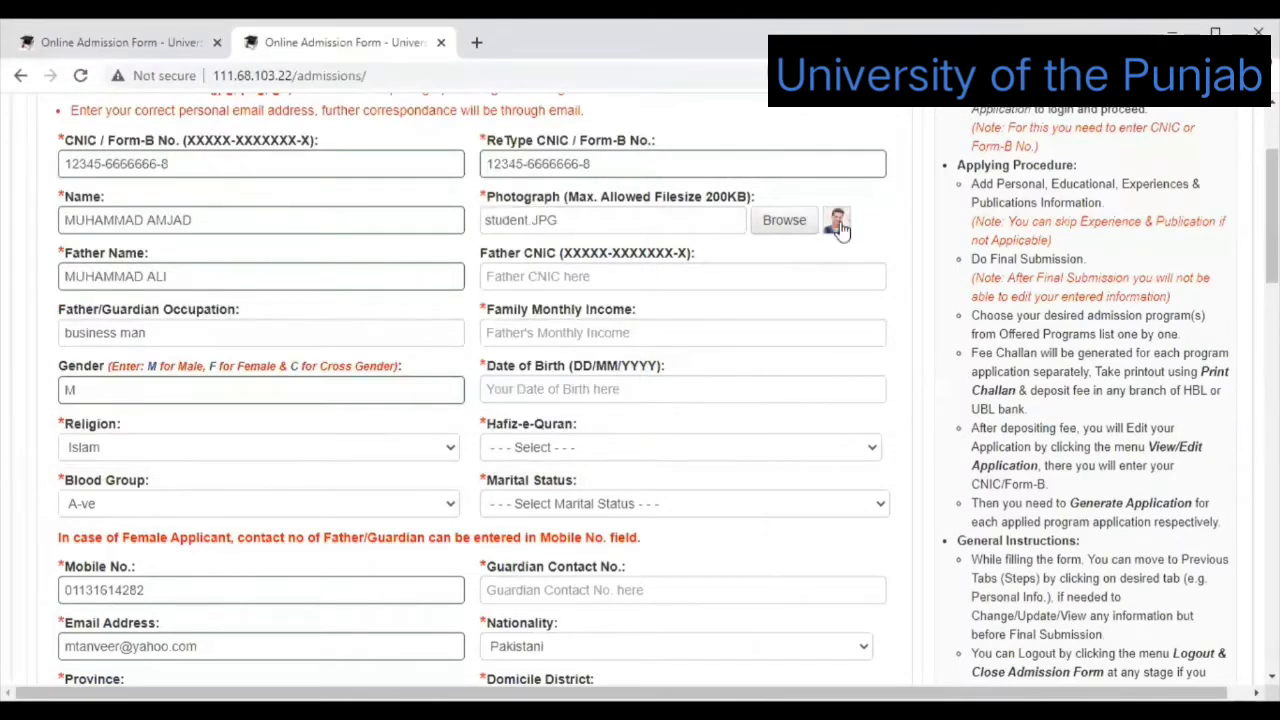
Enter the father's CNIC number and a monthly family income of 50000.
left_click(648, 273)
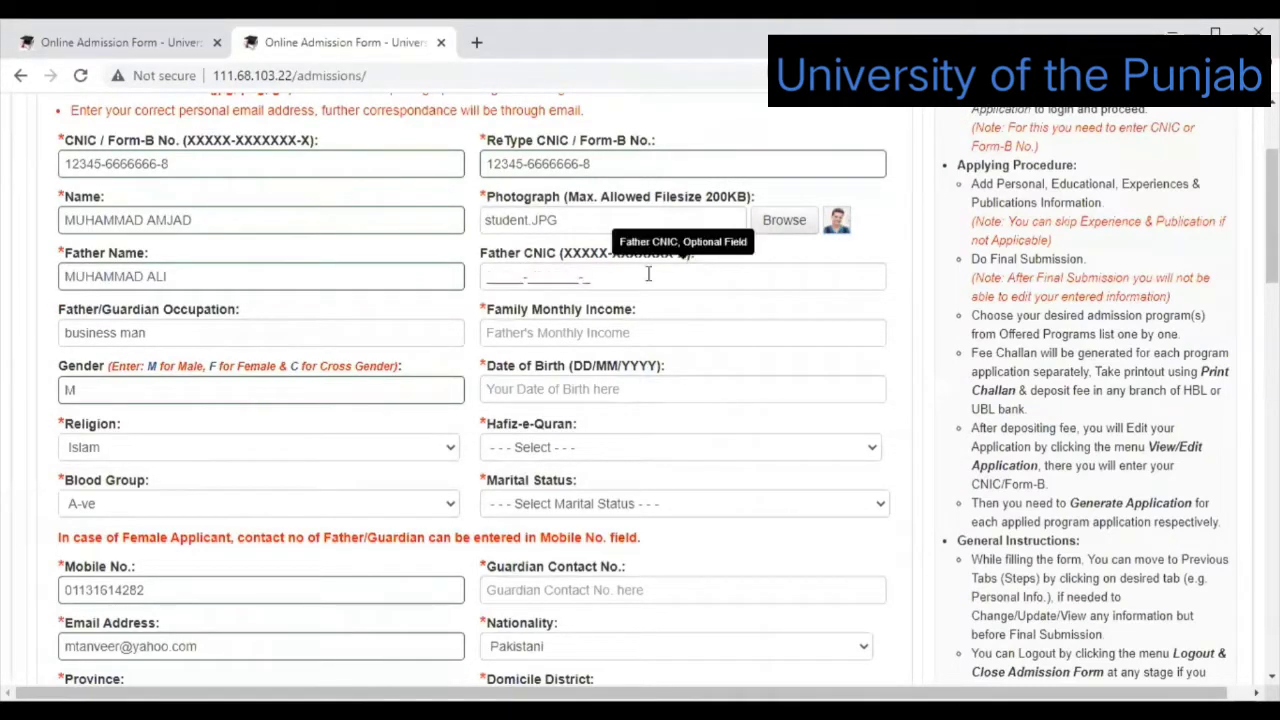
left_click(648, 273)
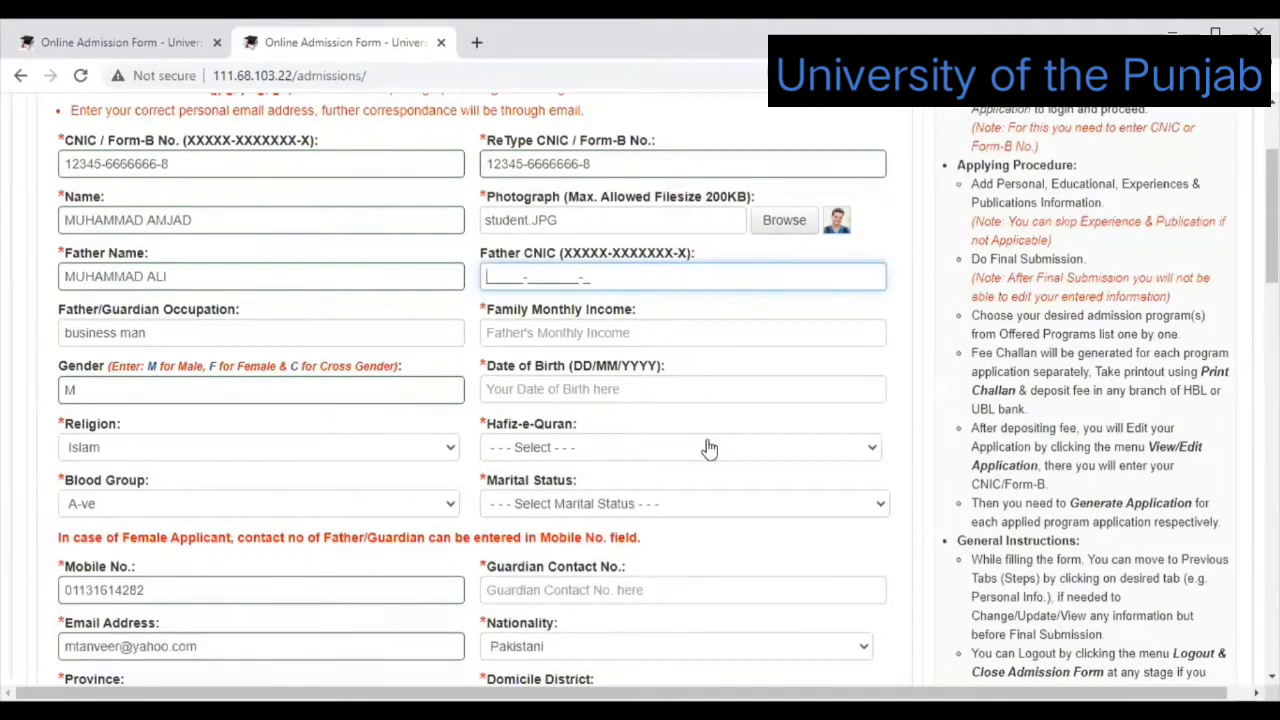
type("12333-")
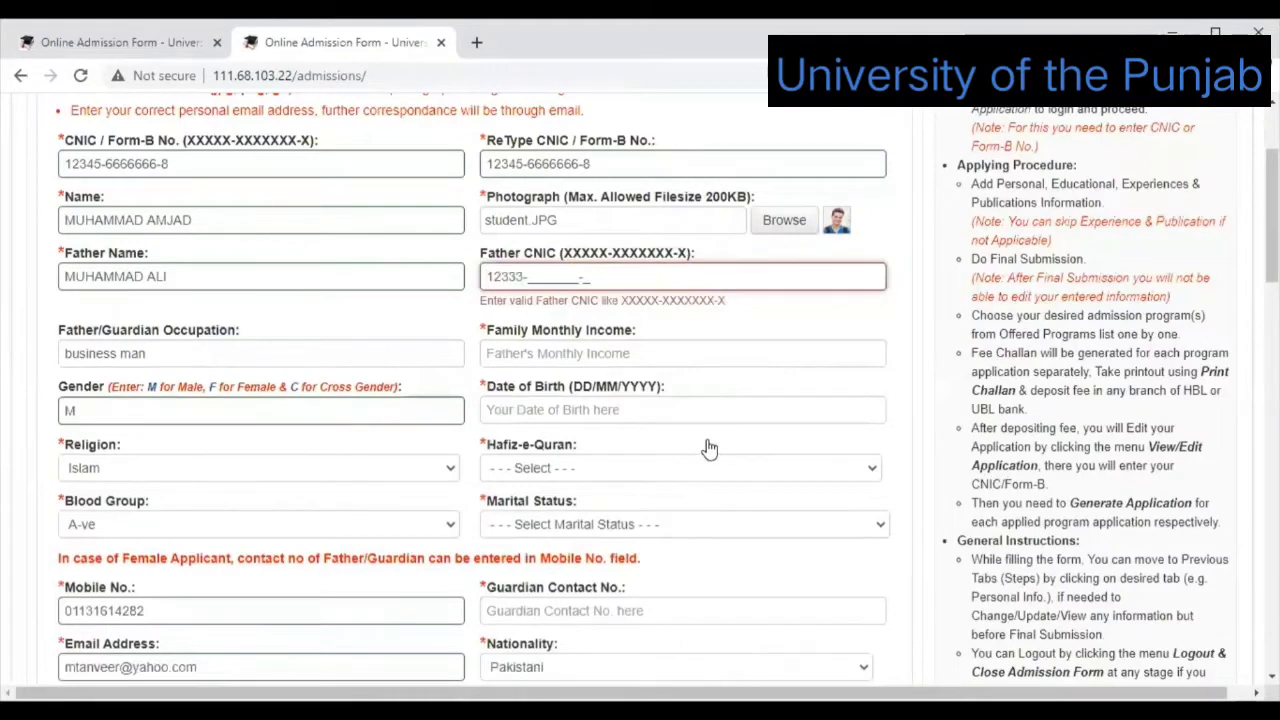
type("3333333-3")
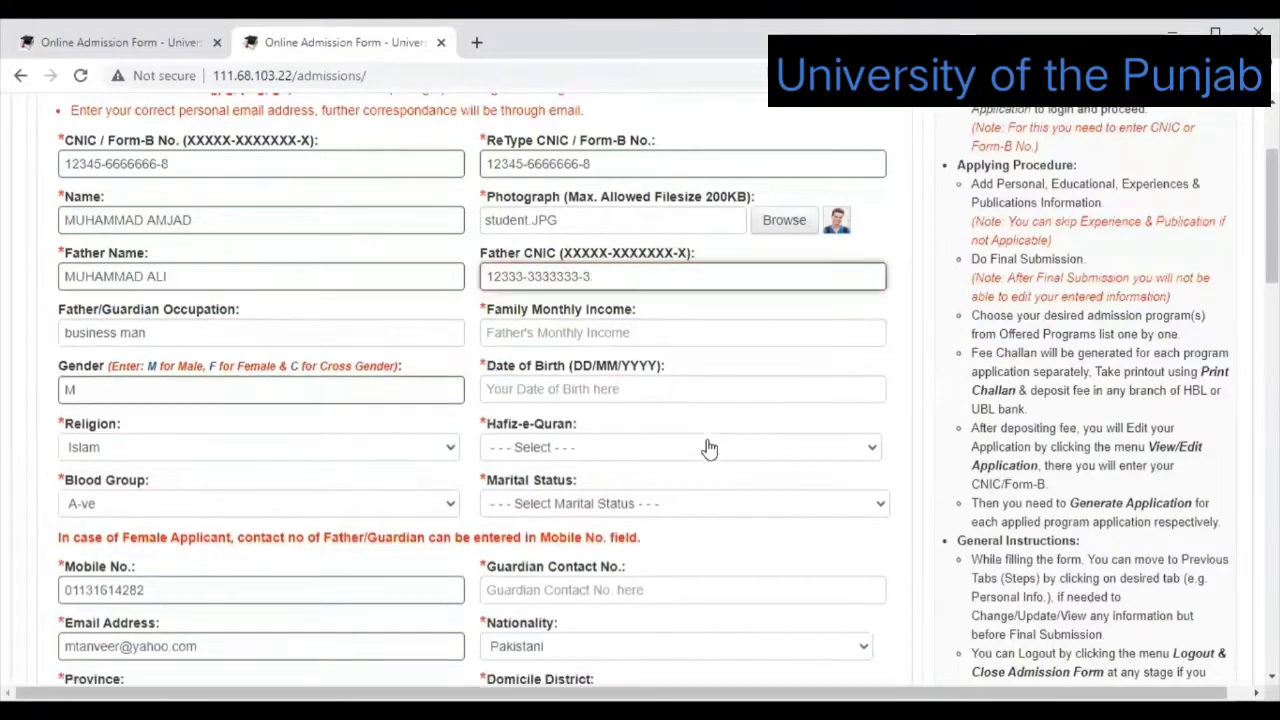
left_click(691, 341)
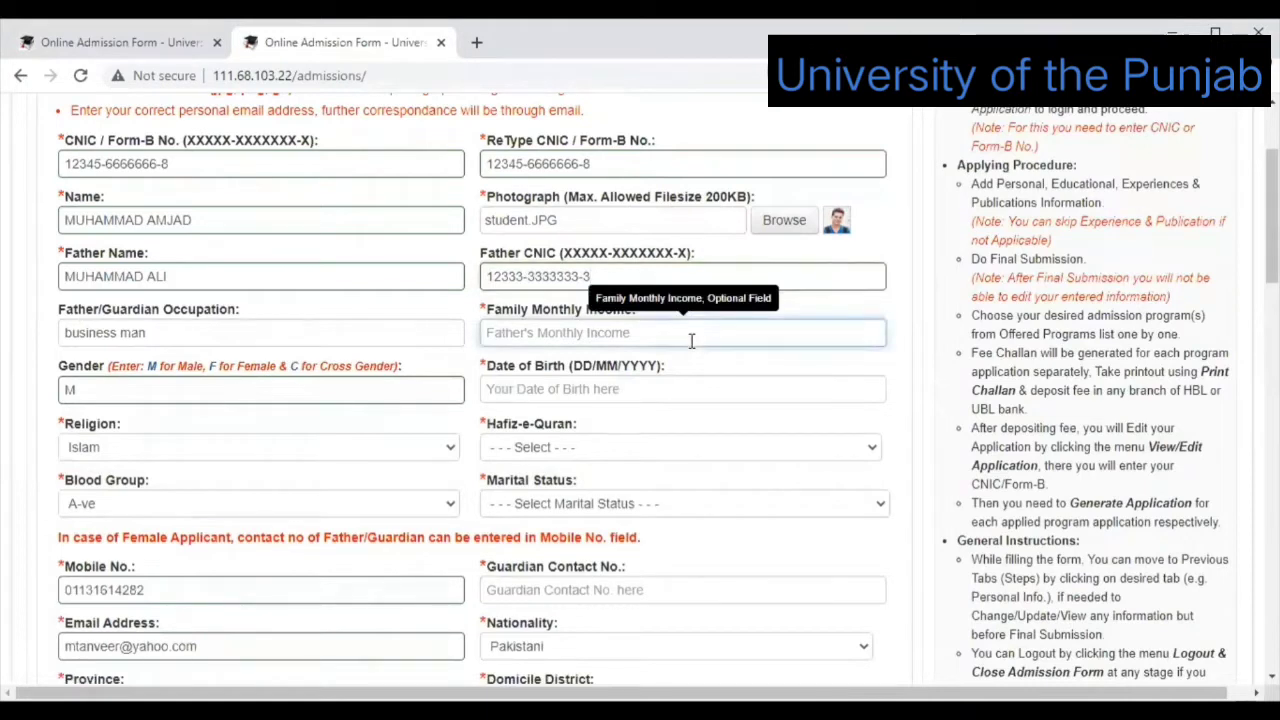
type("5000")
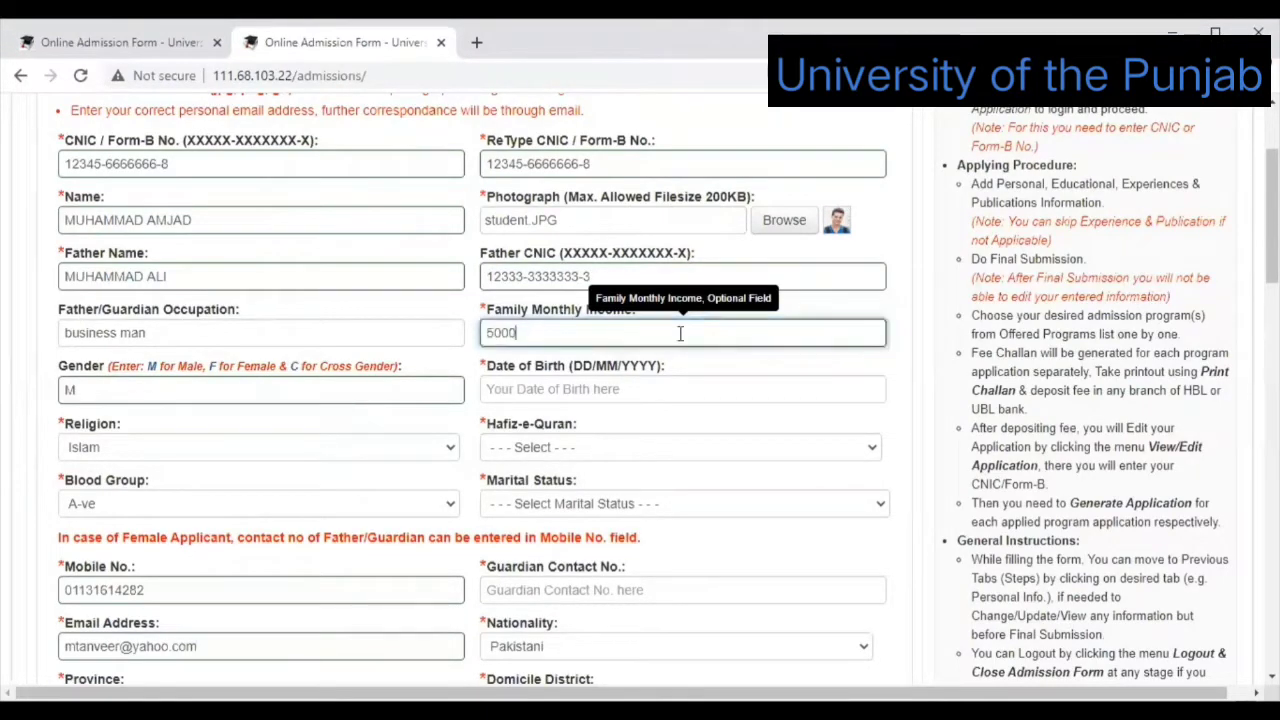
type("0")
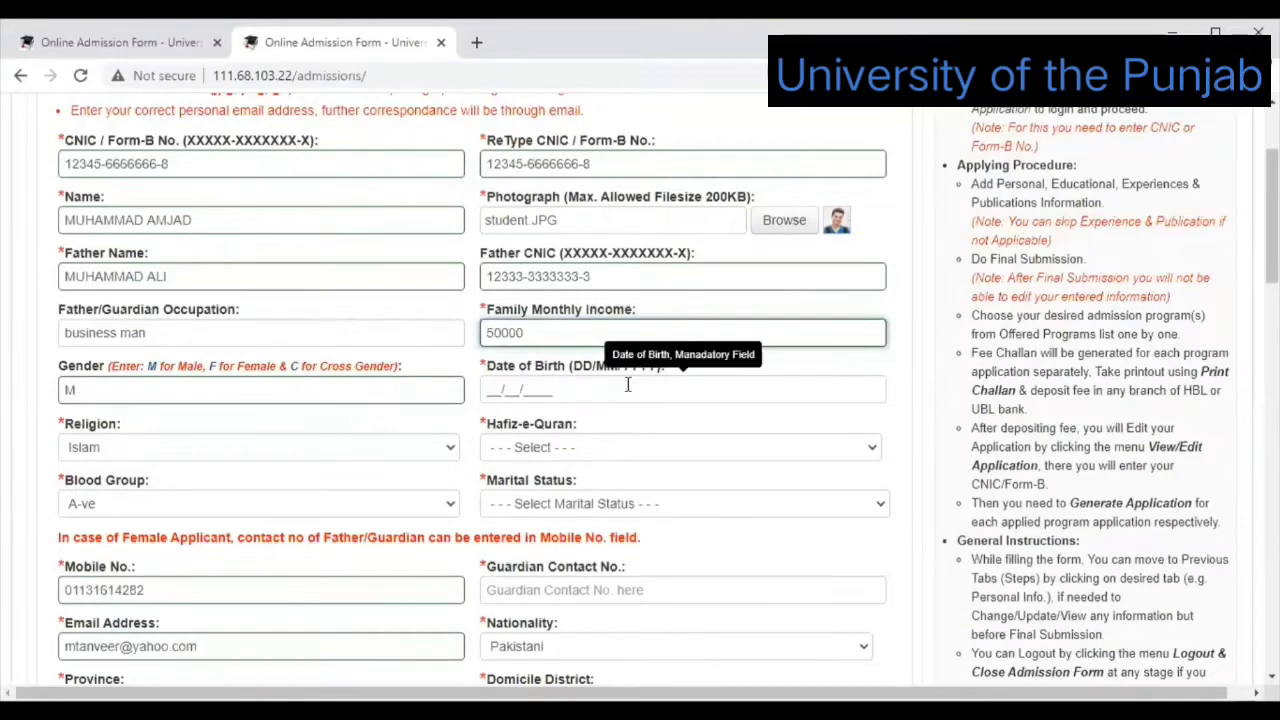
Set the date of birth to 10/09/2020, Hafiz-e-Quran to Yes and Marital Status to Single.
left_click(495, 393)
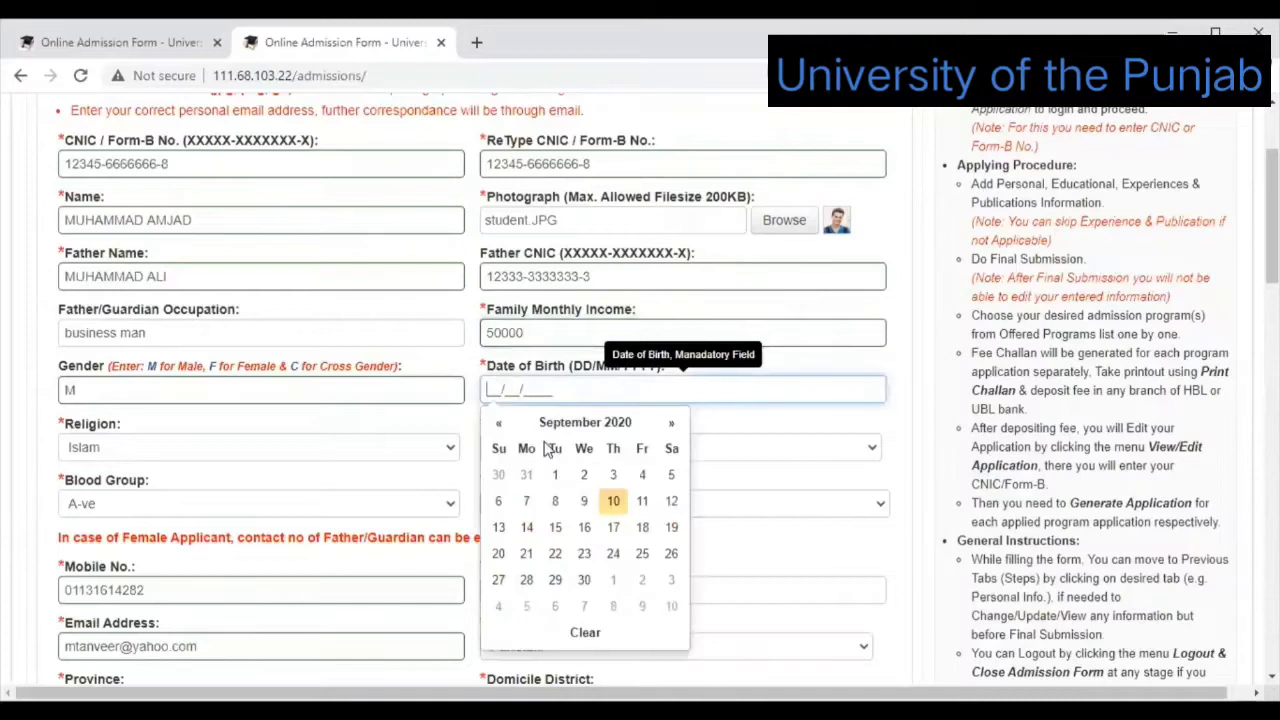
left_click(614, 502)
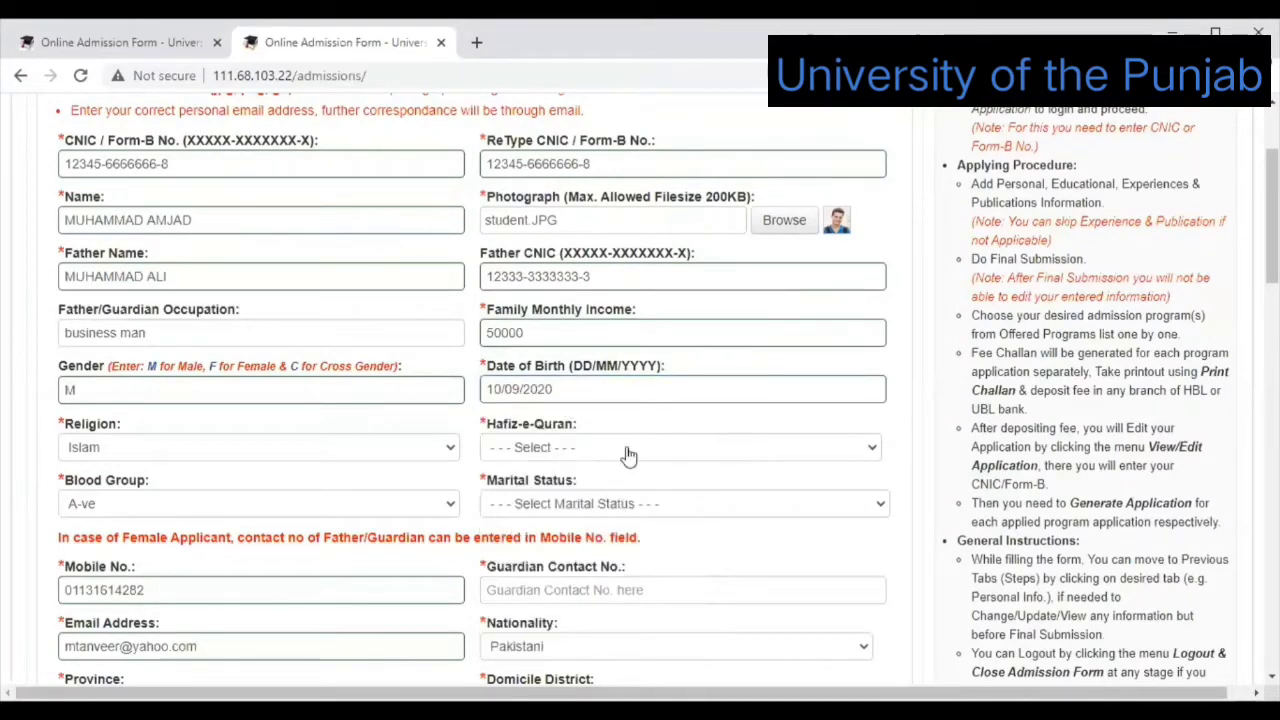
left_click(869, 451)
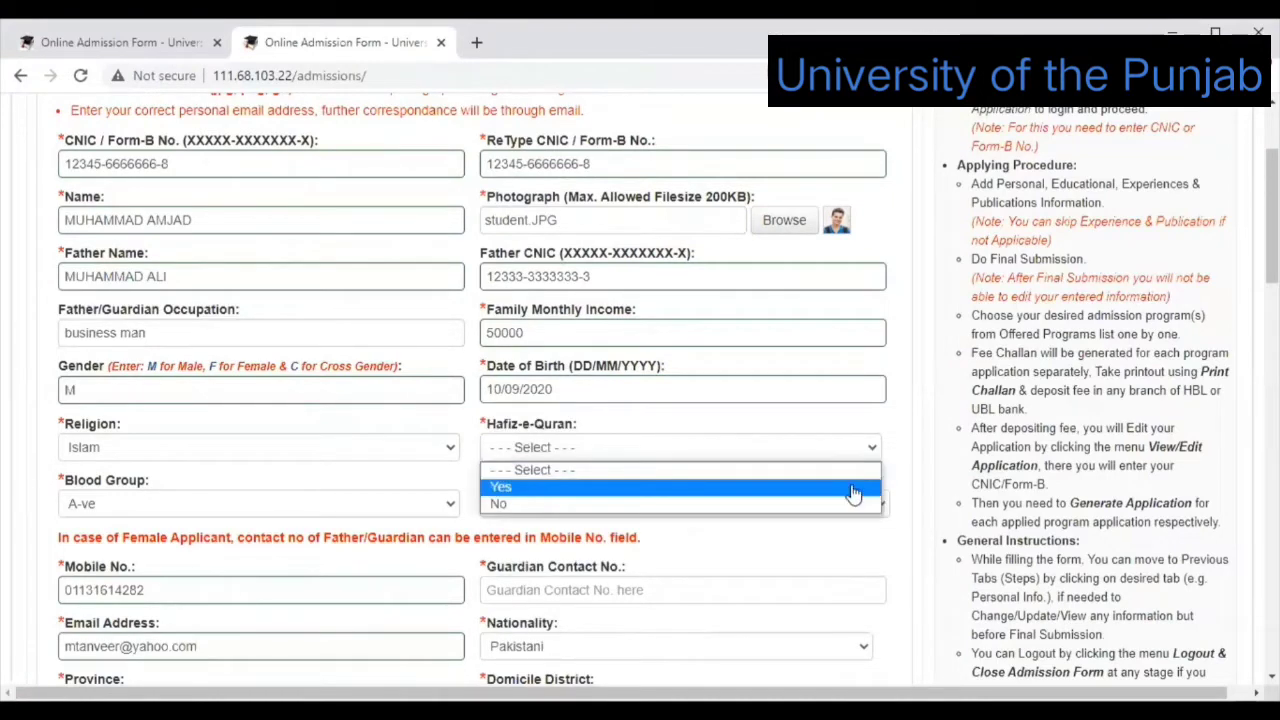
left_click(853, 488)
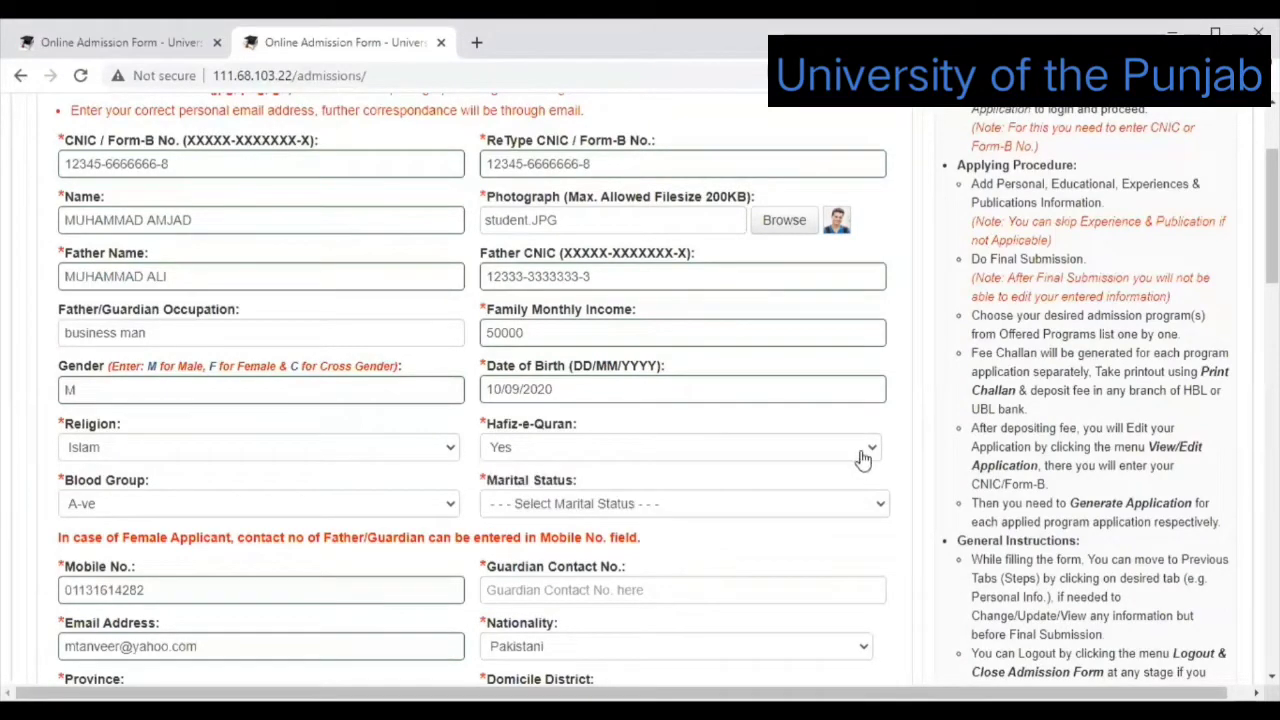
left_click(864, 458)
left_click(875, 489)
left_click(877, 505)
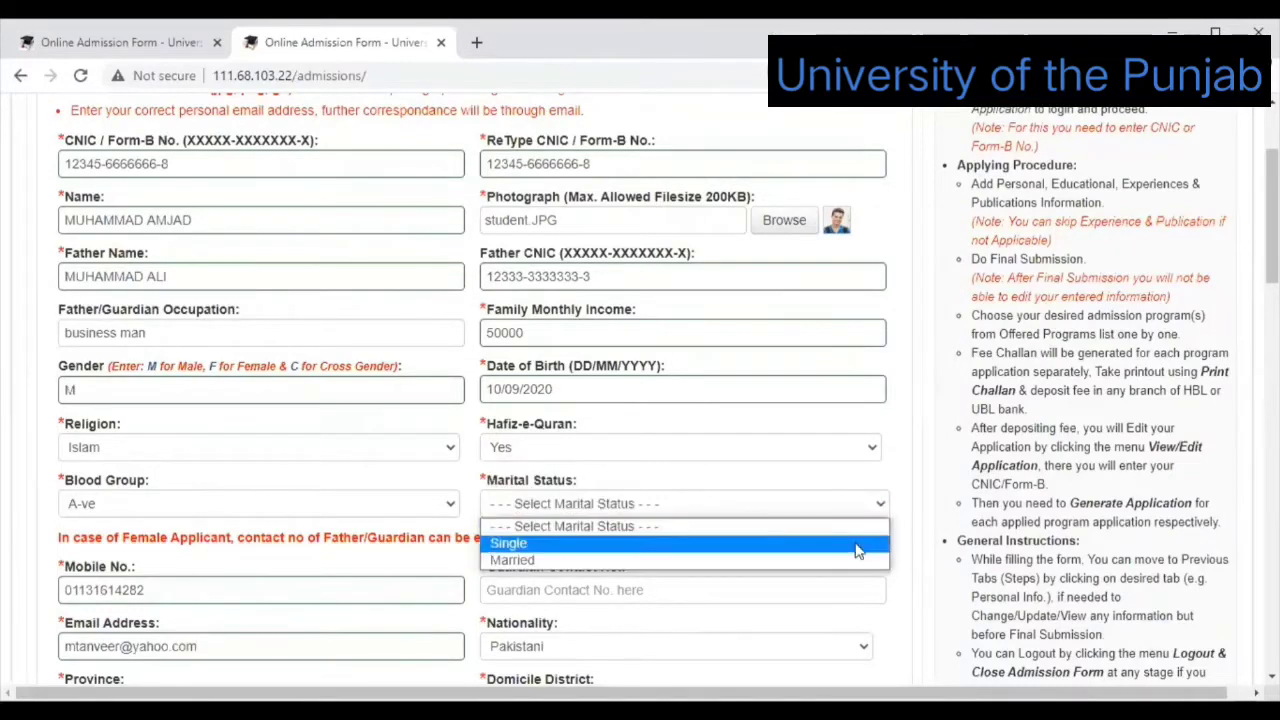
key("Return")
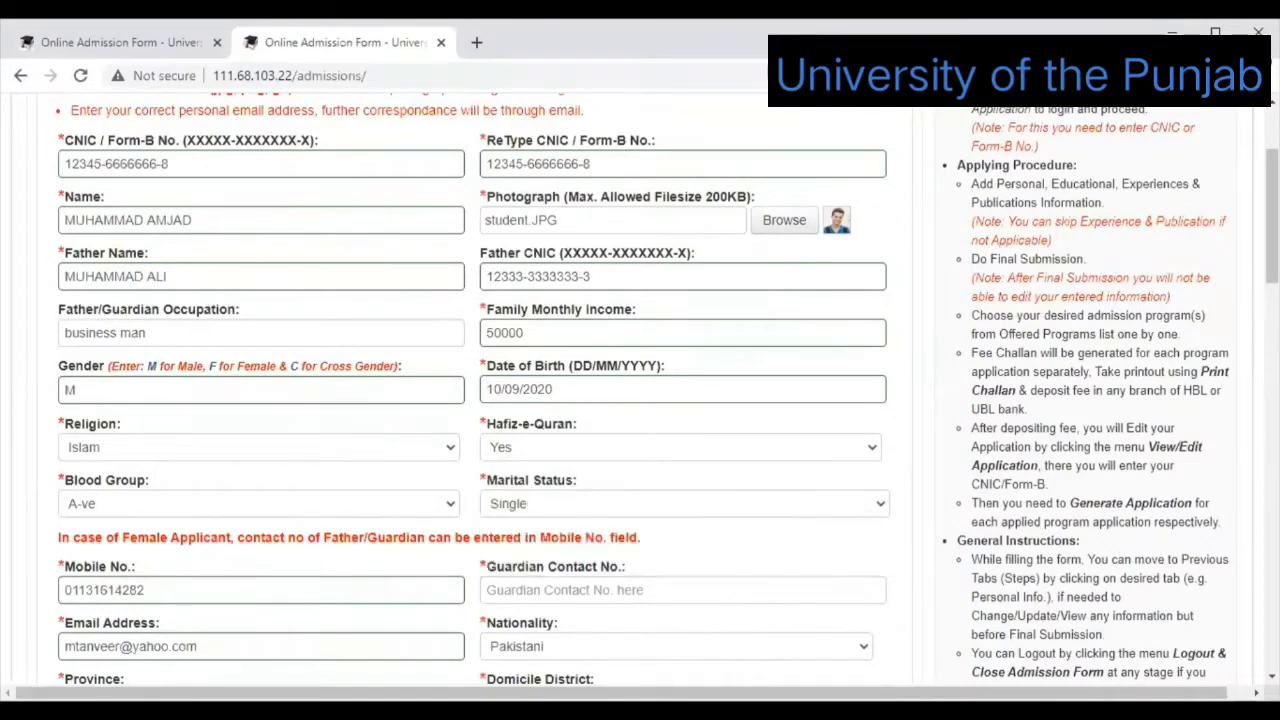
scroll(1272, 215, "down", 1)
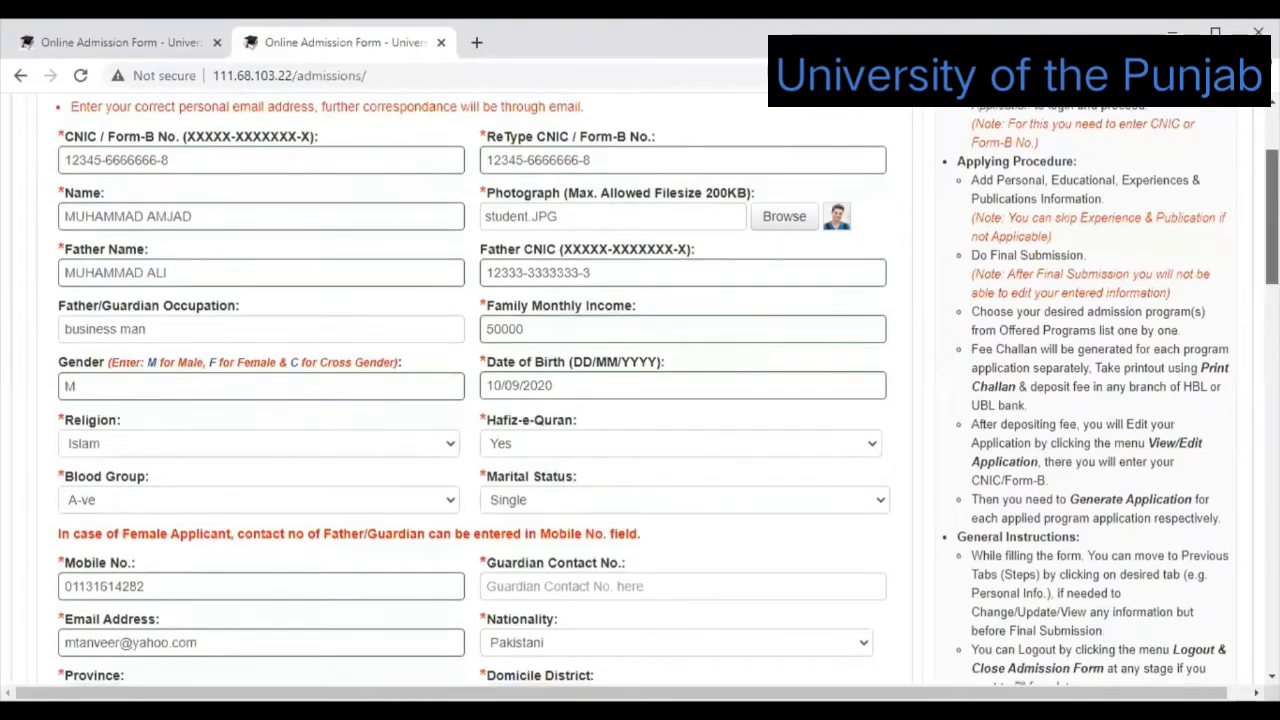
Enter the guardian's contact number and set Domicile District to Lahore.
scroll(771, 257, "down", 3)
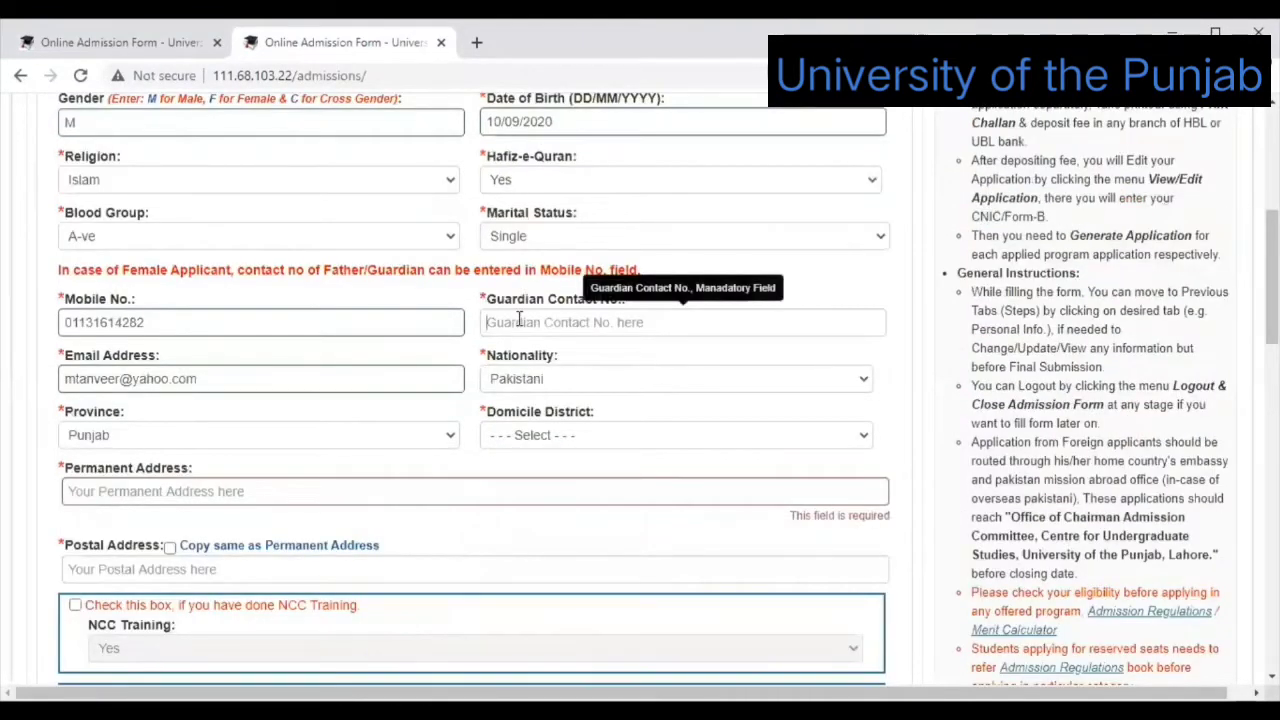
left_click(519, 320)
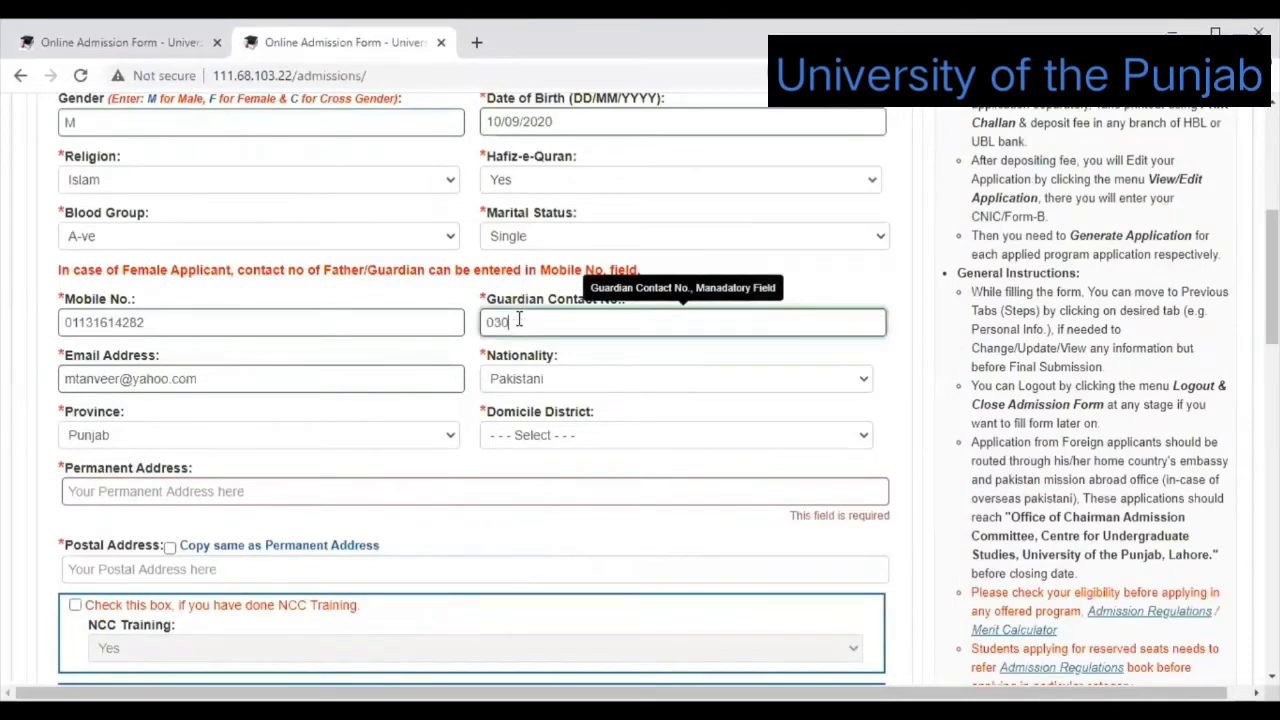
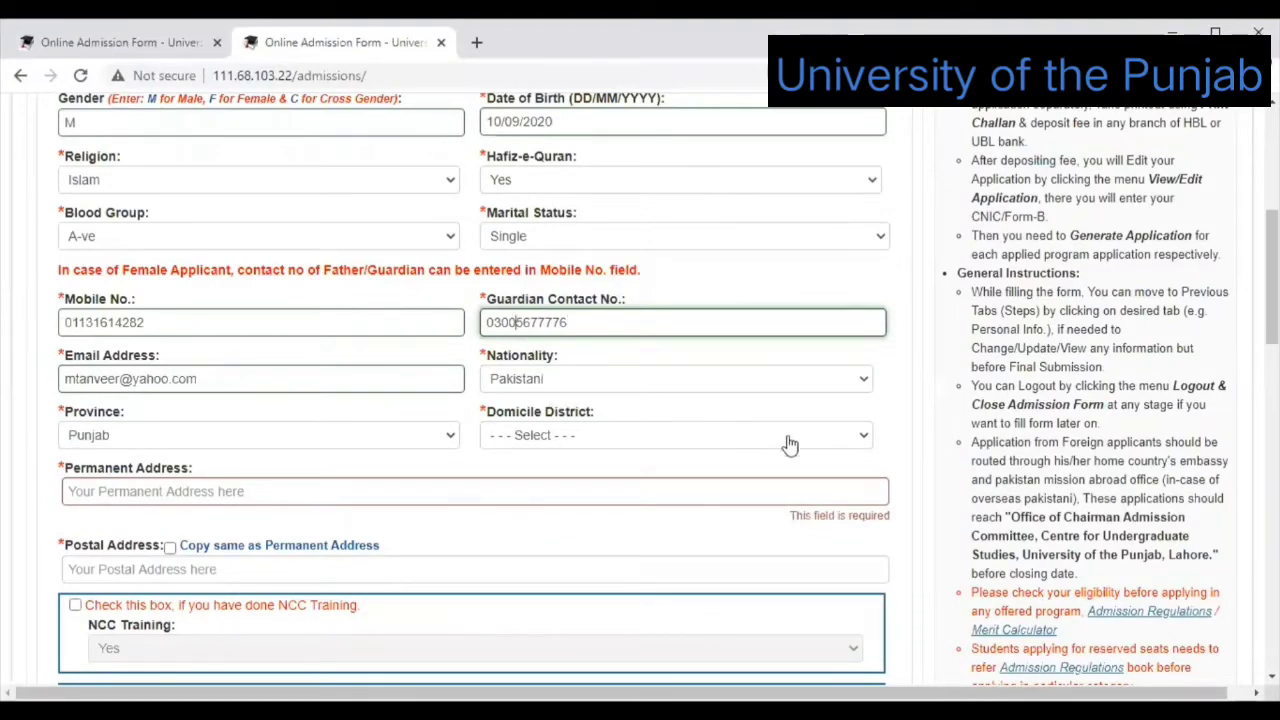
left_click(868, 441)
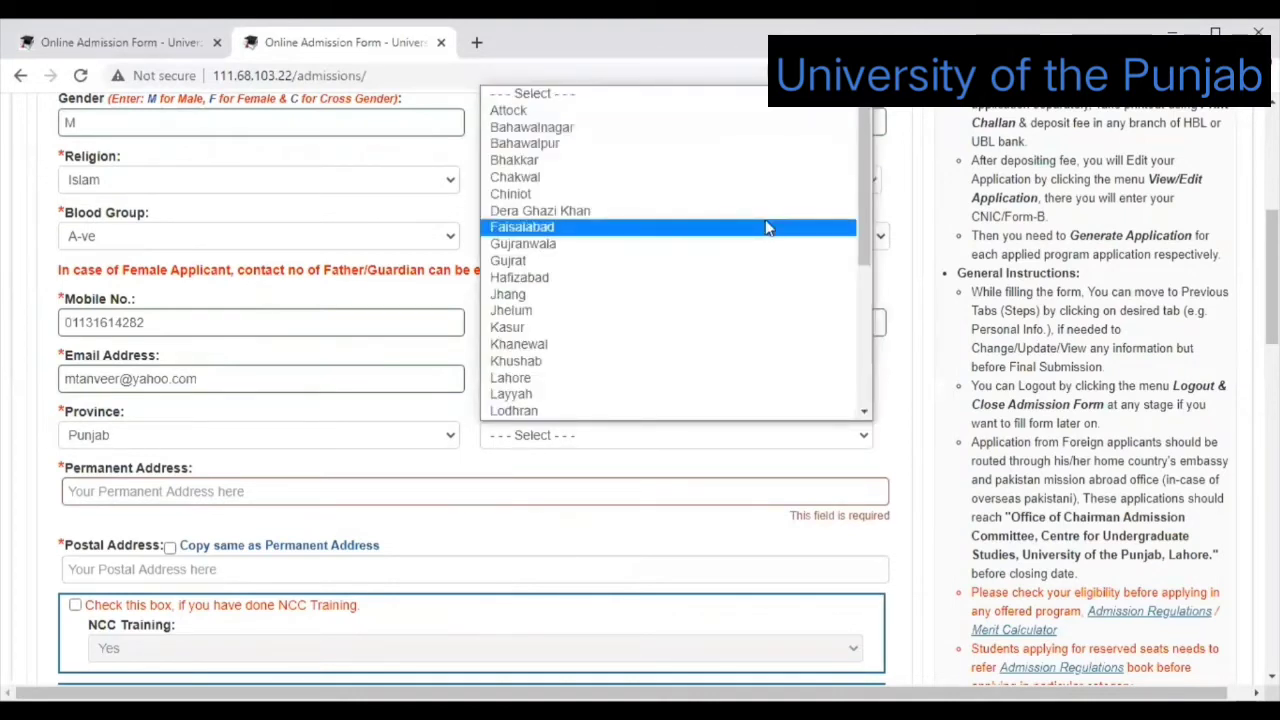
key("l")
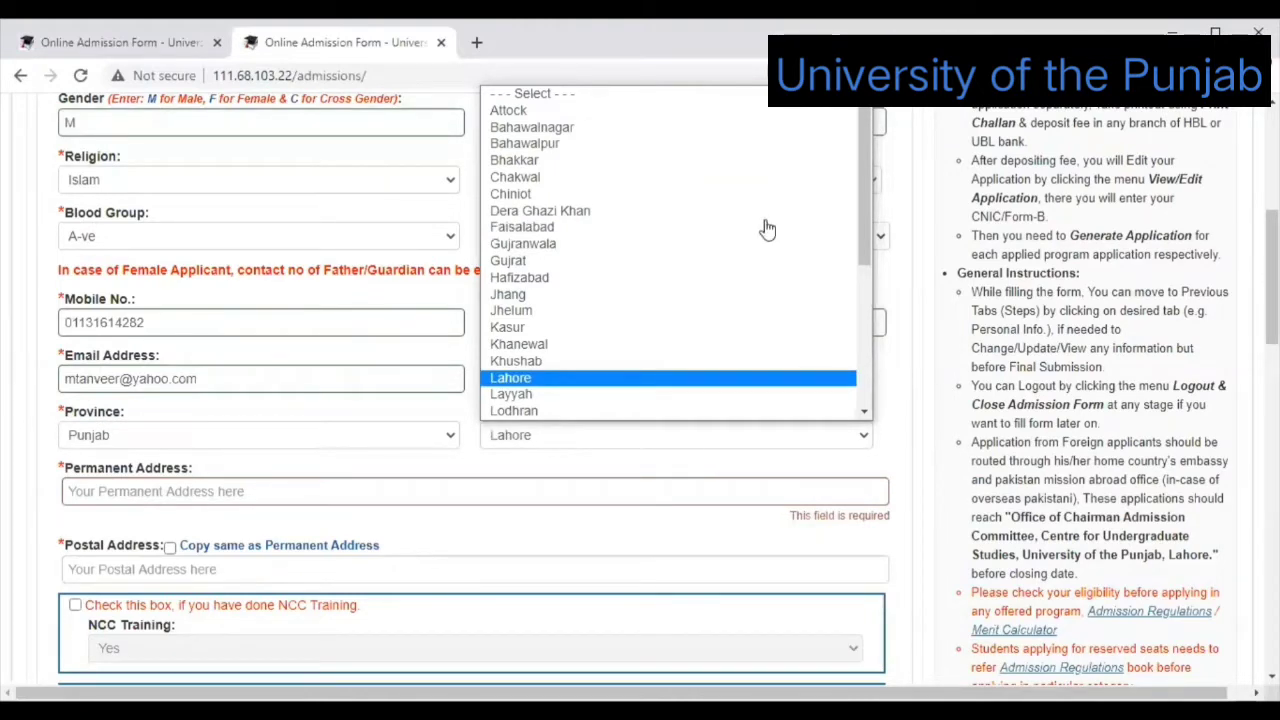
key("Return")
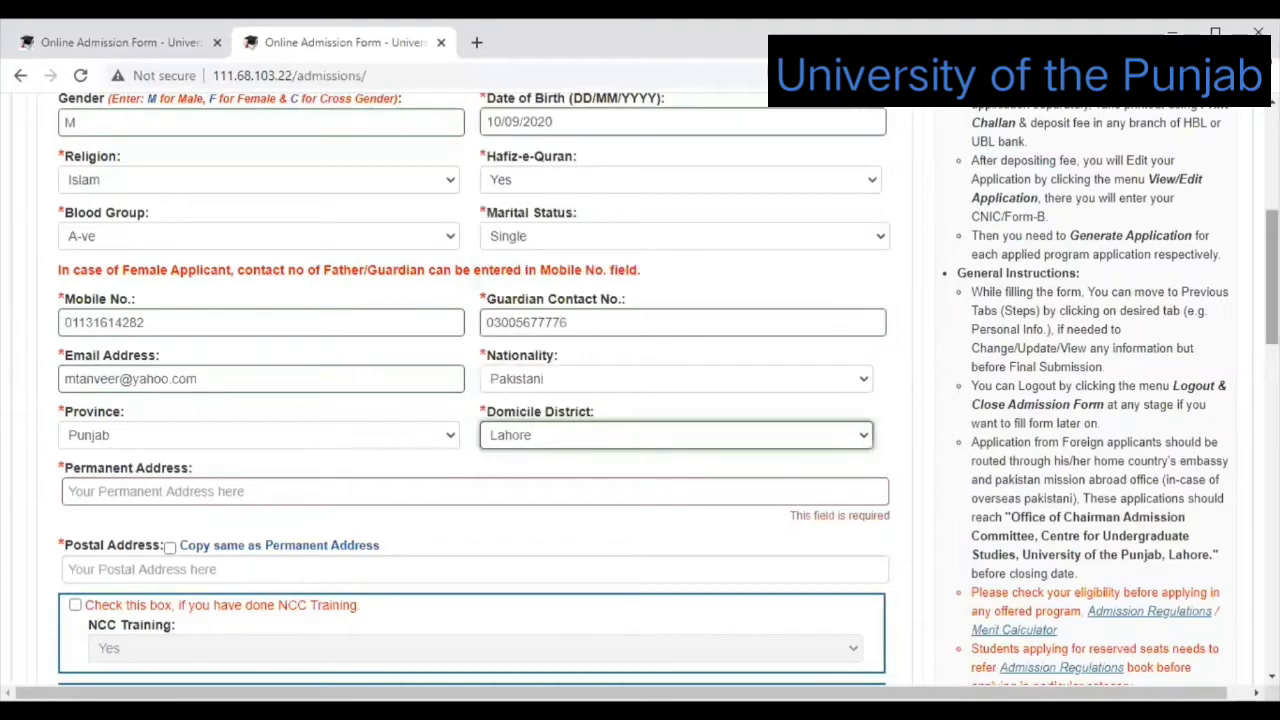
Type the applicant's permanent house, street and area address.
scroll(565, 263, "down", 2)
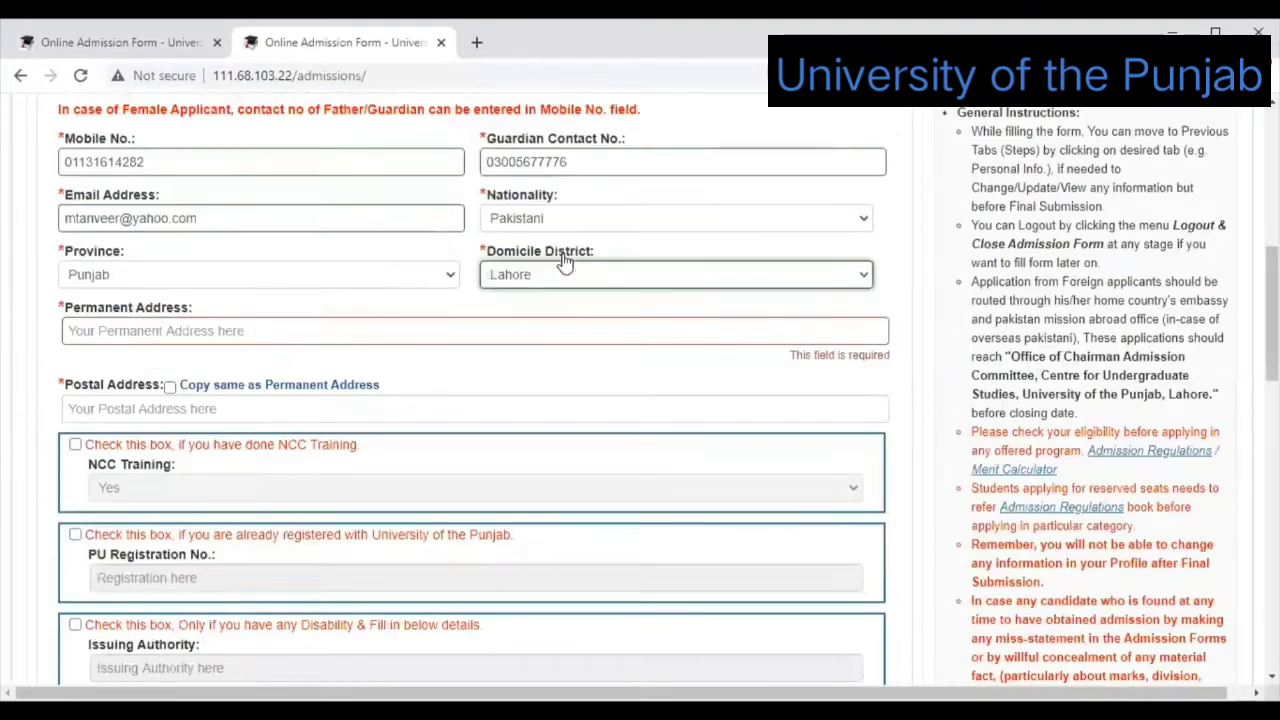
left_click(483, 330)
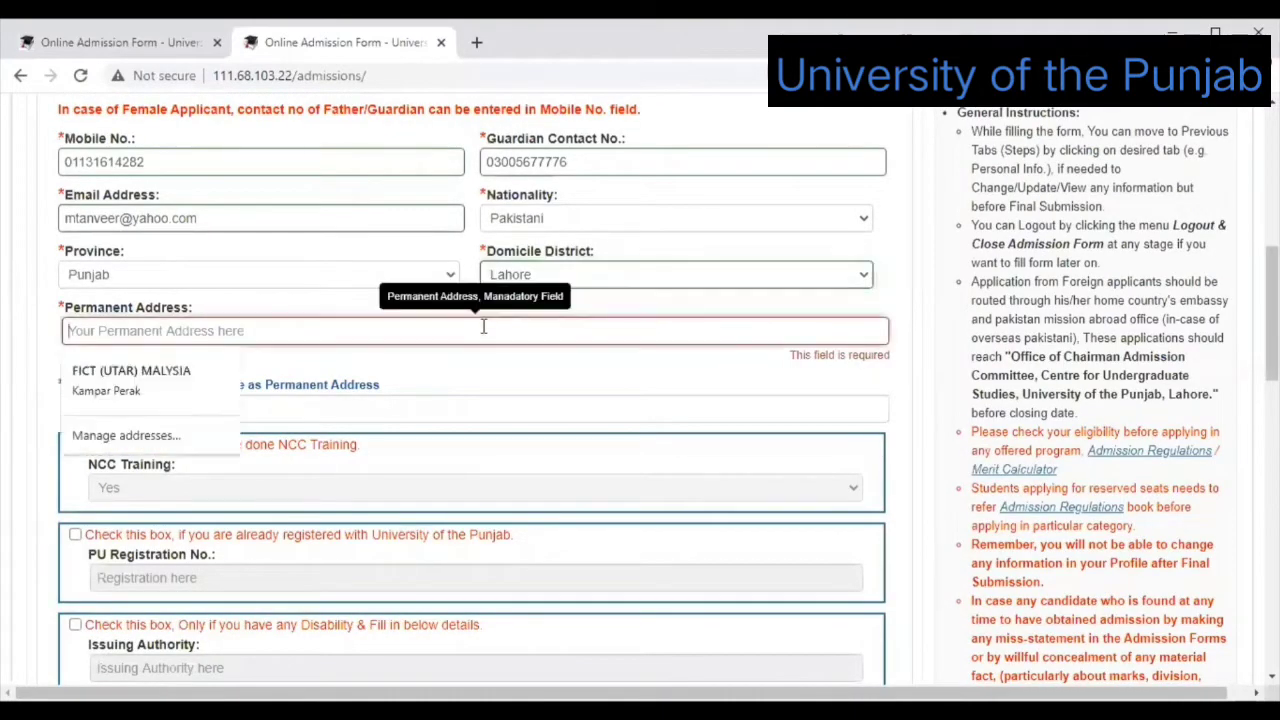
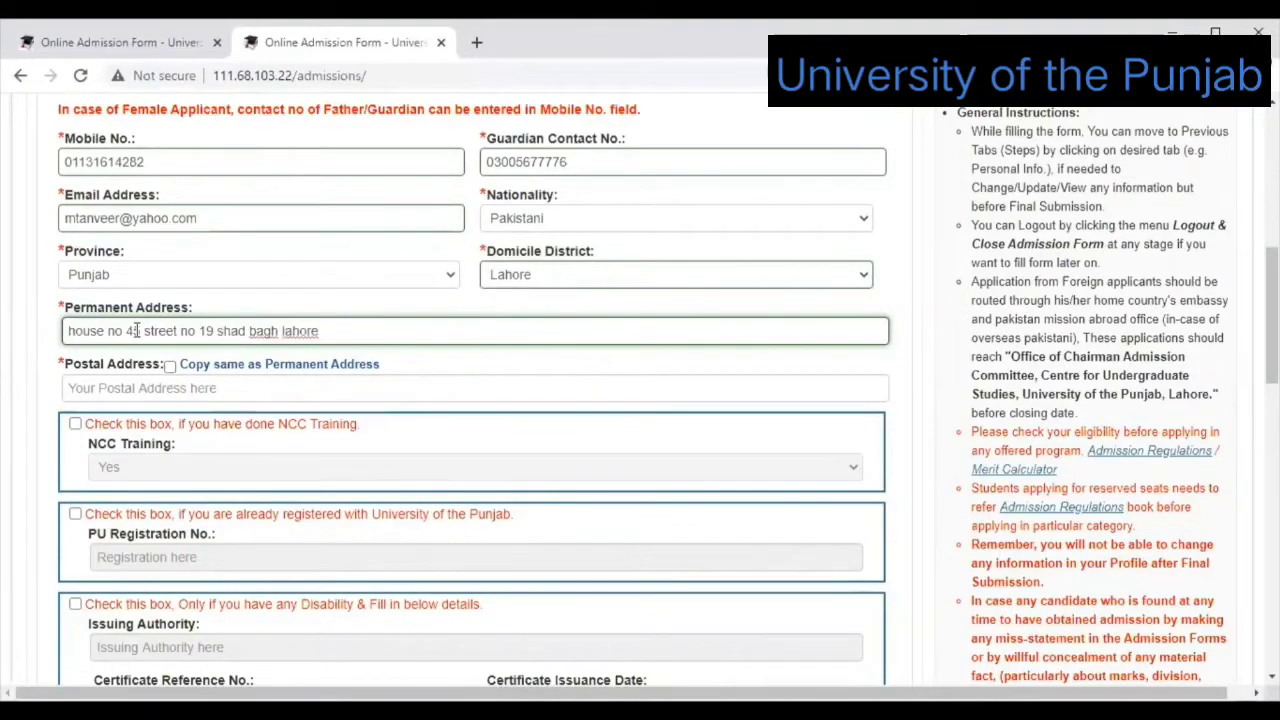
Tick 'Copy same as Permanent Address' for the postal address and tick NCC Training.
left_click(170, 366)
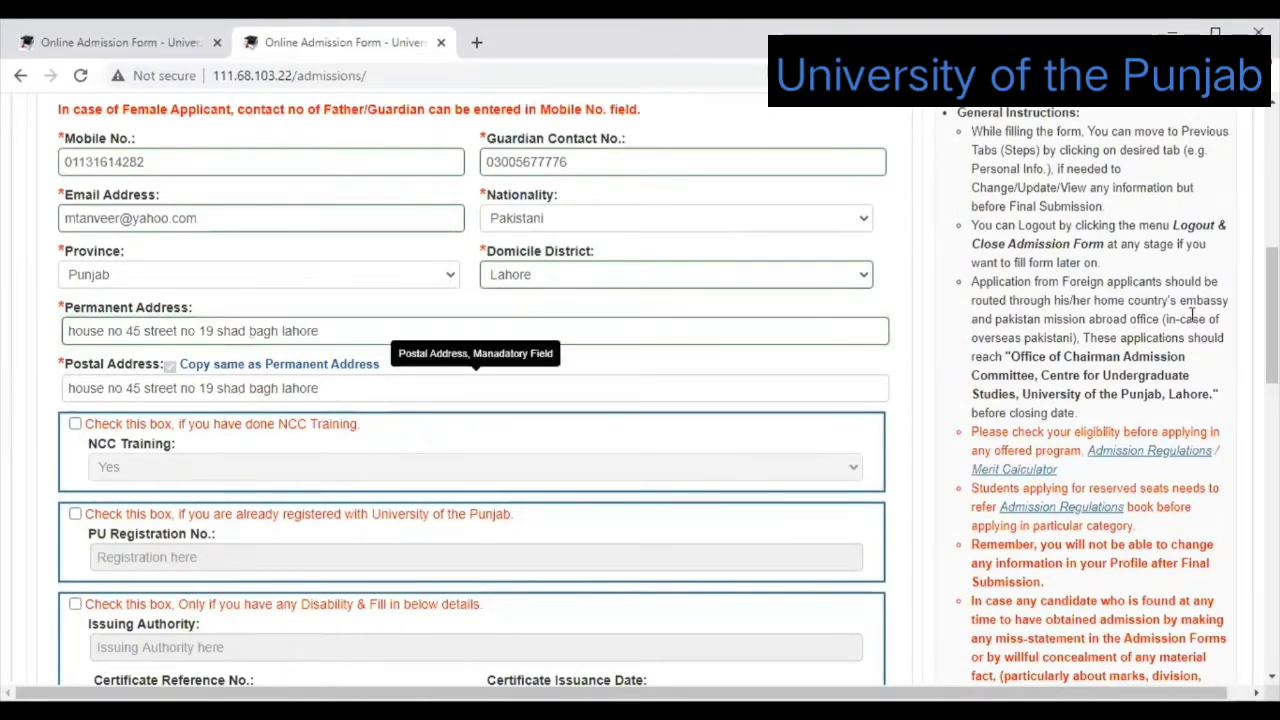
scroll(470, 400, "down", 1)
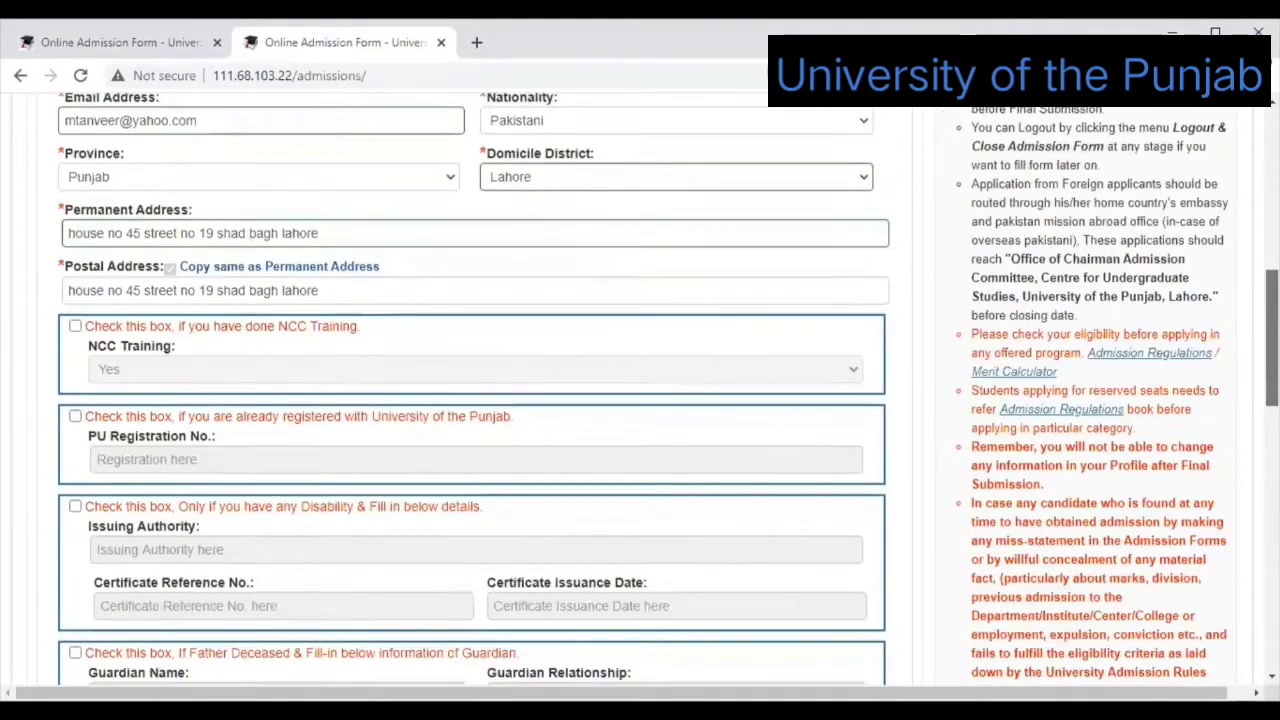
scroll(258, 318, "down", 1)
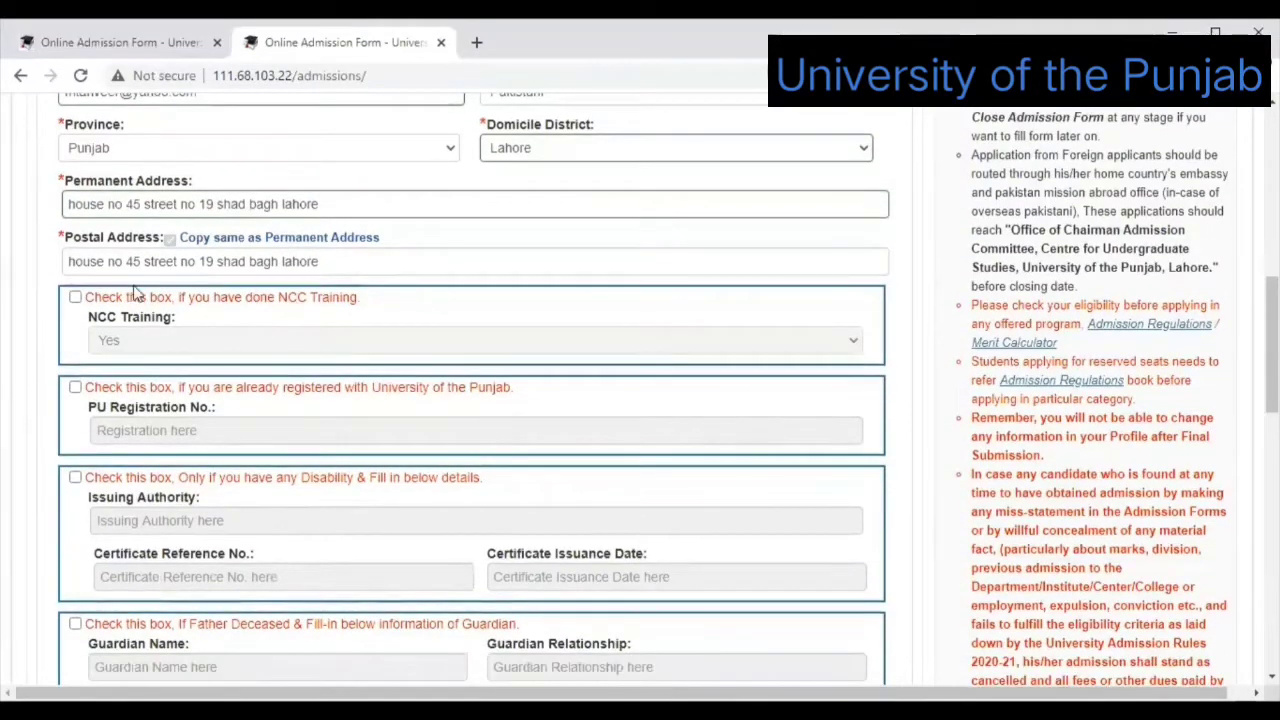
left_click(76, 303)
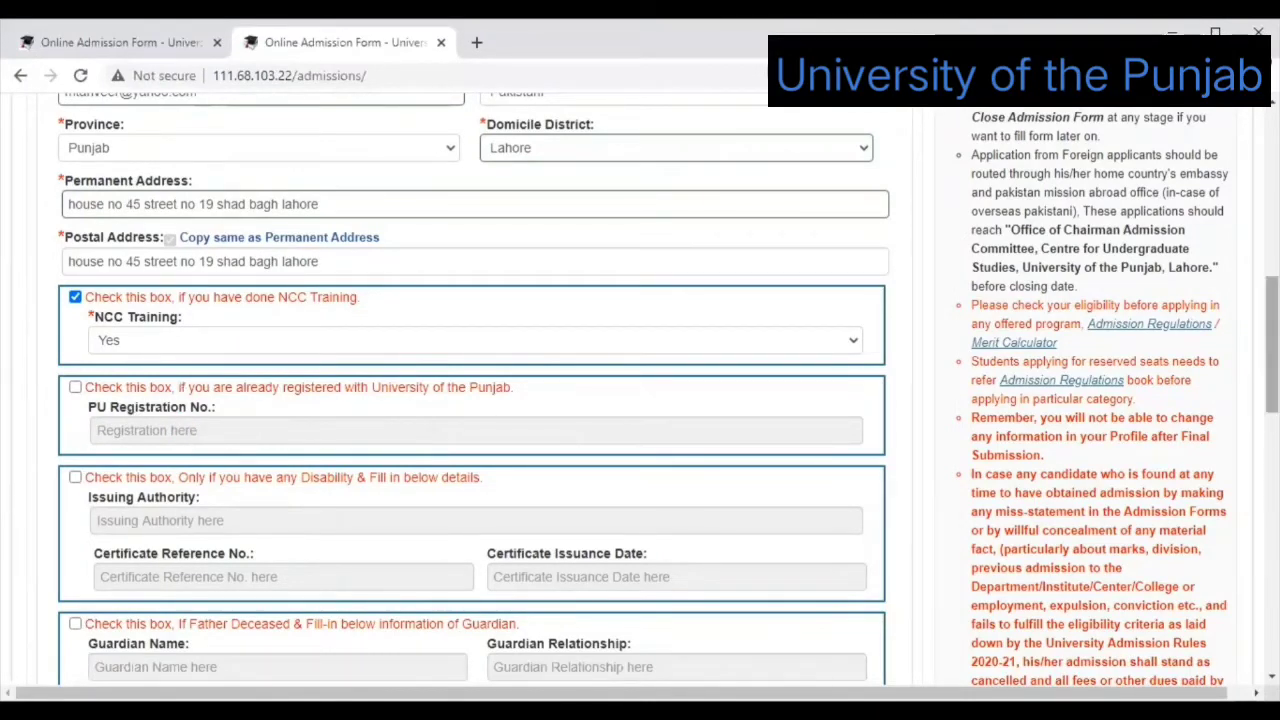
scroll(52, 433, "down", 2)
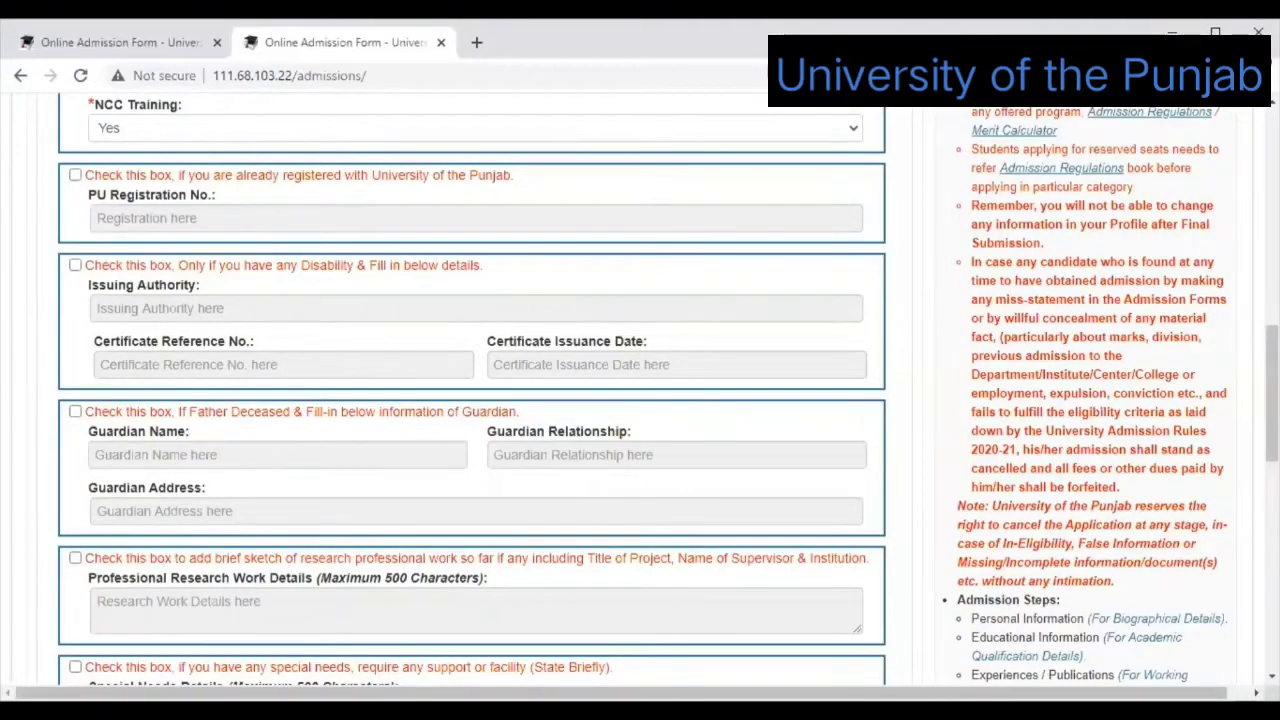
scroll(470, 400, "down", 1)
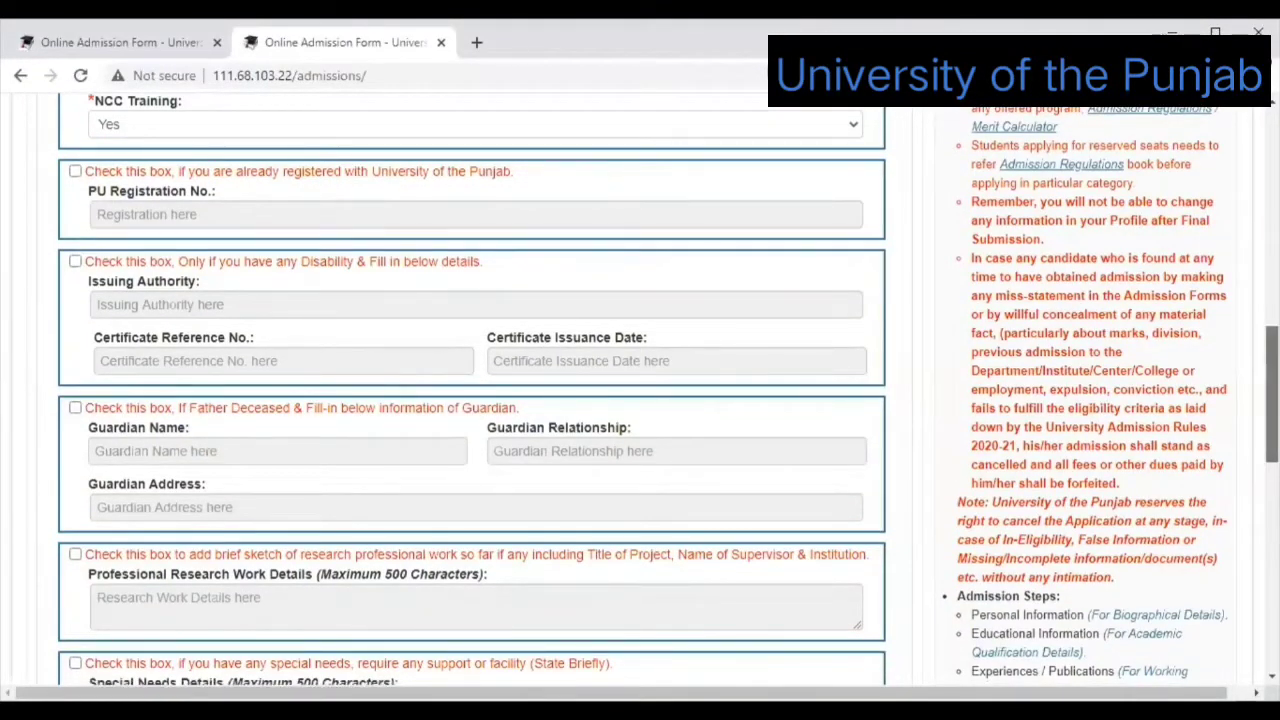
scroll(470, 400, "down", 3)
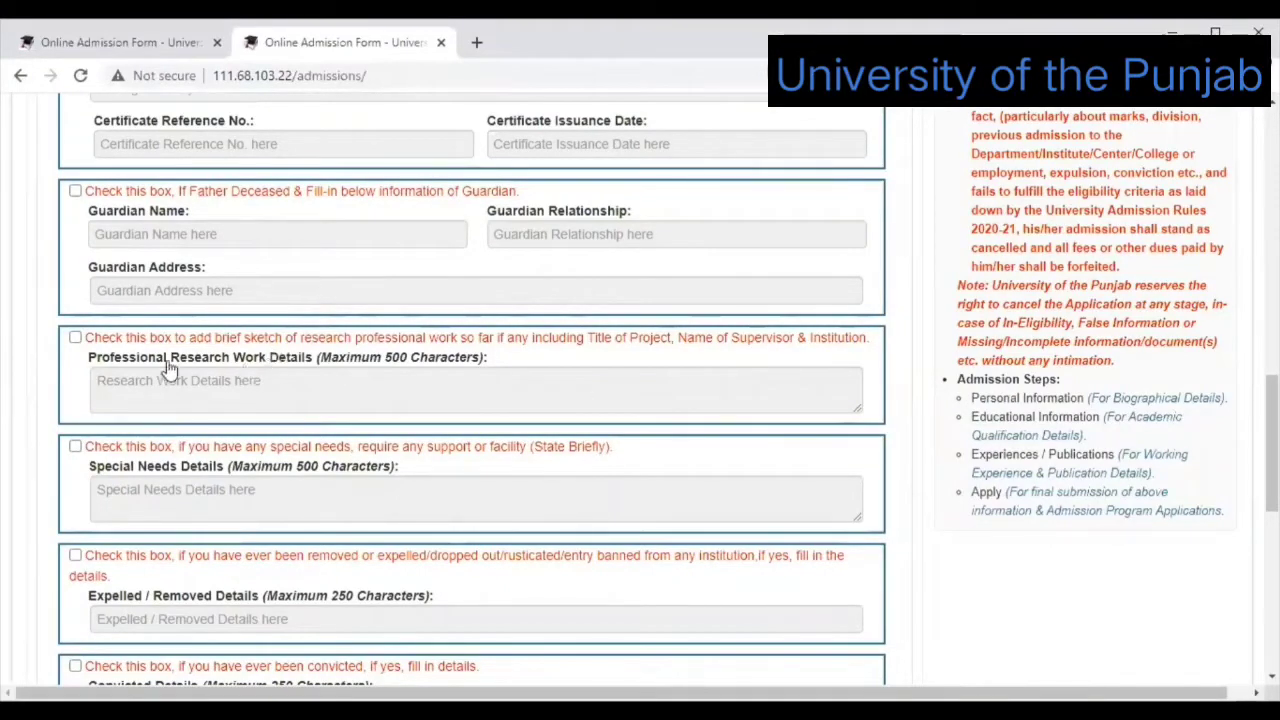
left_click(76, 339)
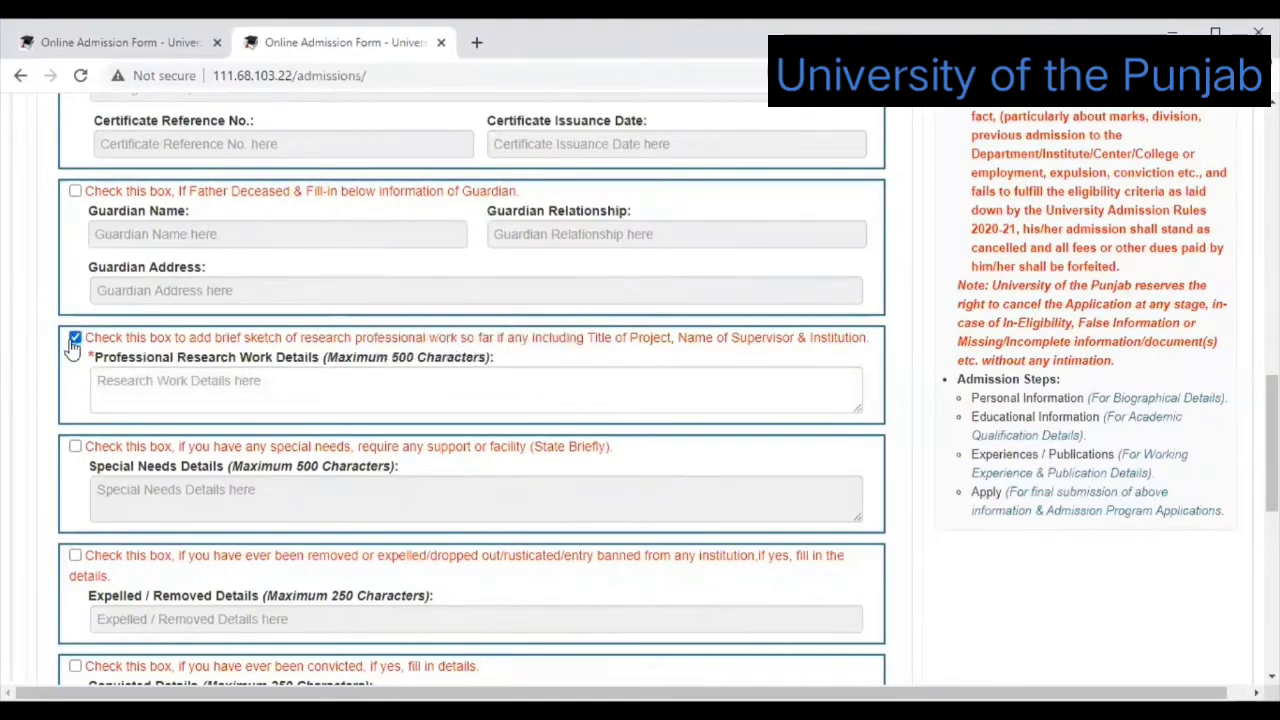
left_click(720, 345)
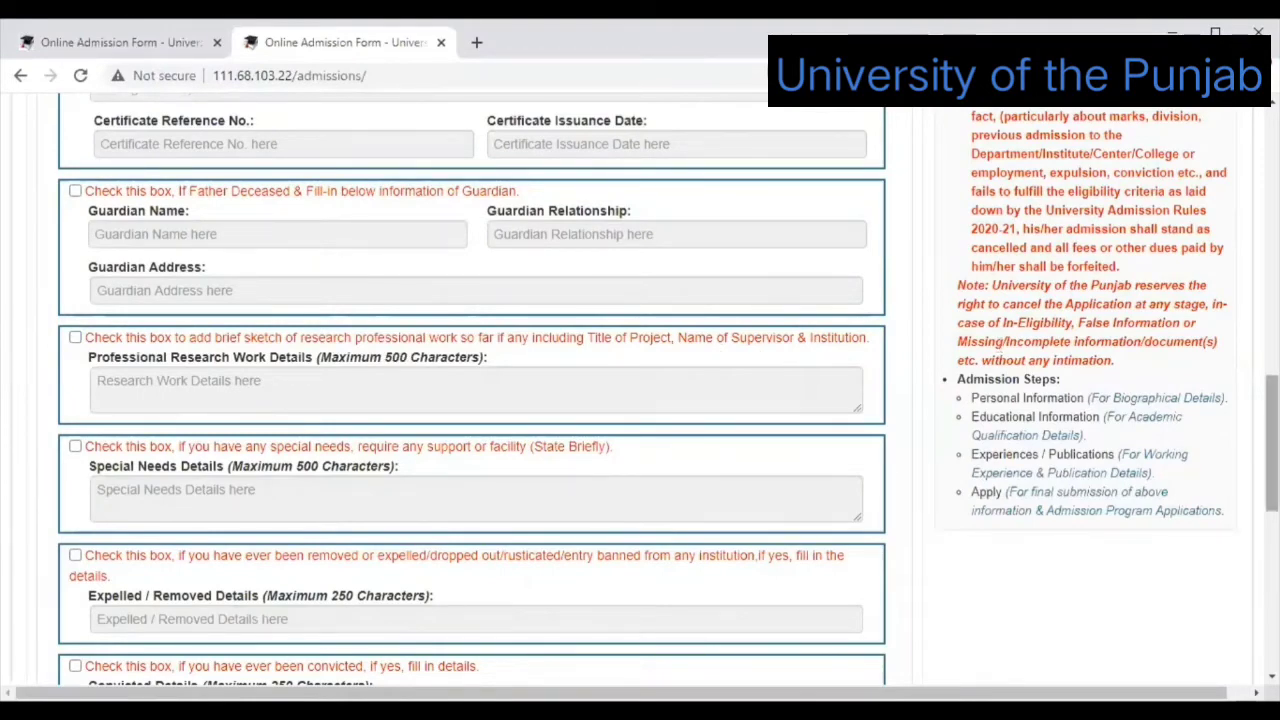
scroll(277, 378, "down", 1)
scroll(351, 240, "down", 2)
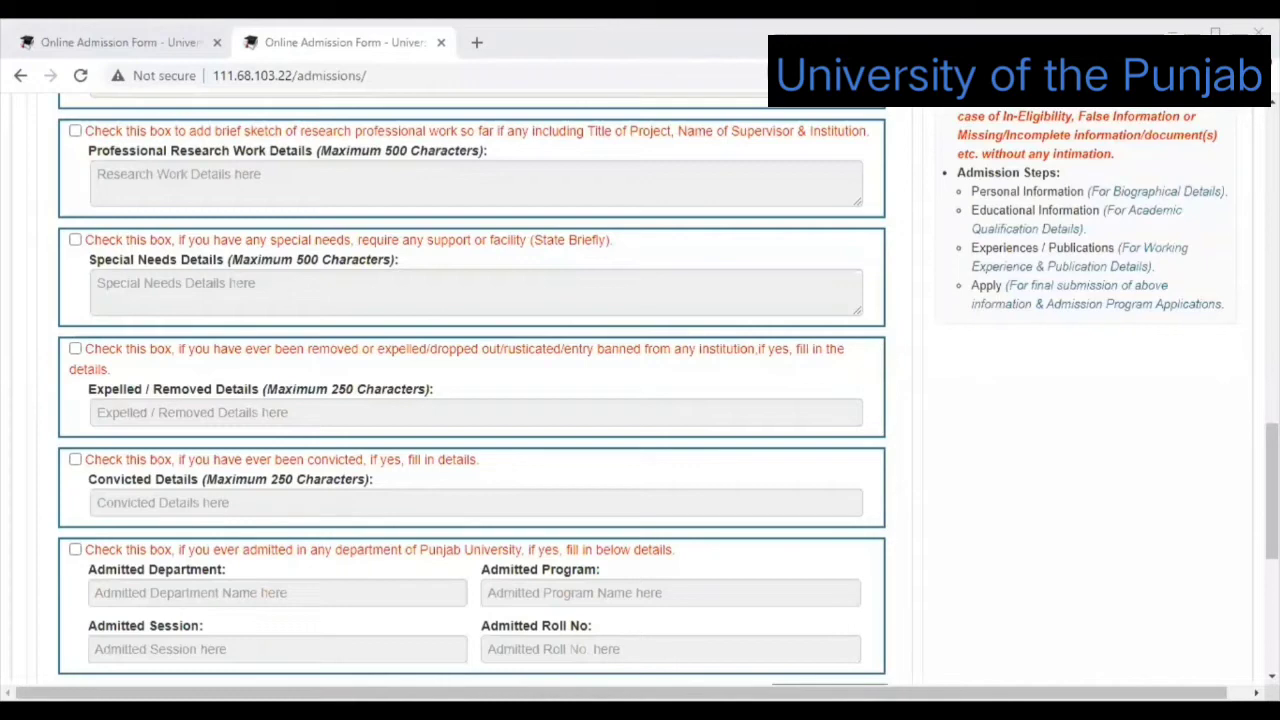
scroll(640, 400, "down", 1)
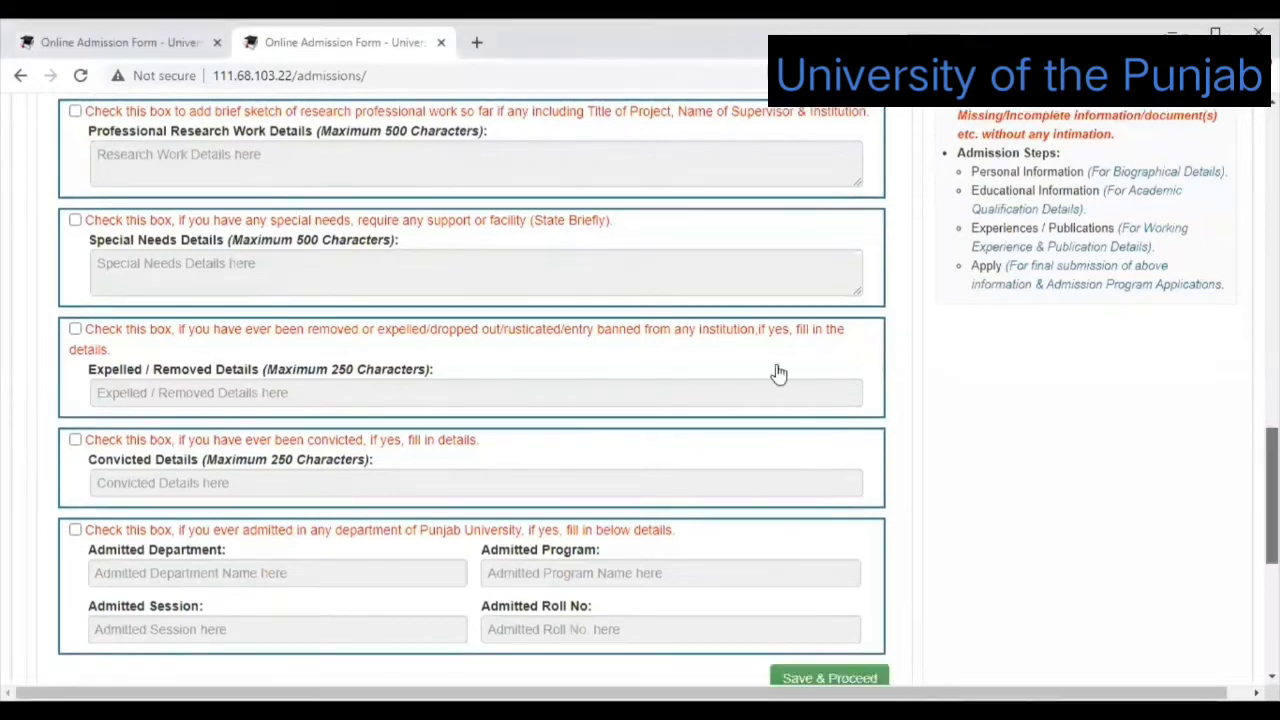
scroll(774, 371, "down", 3)
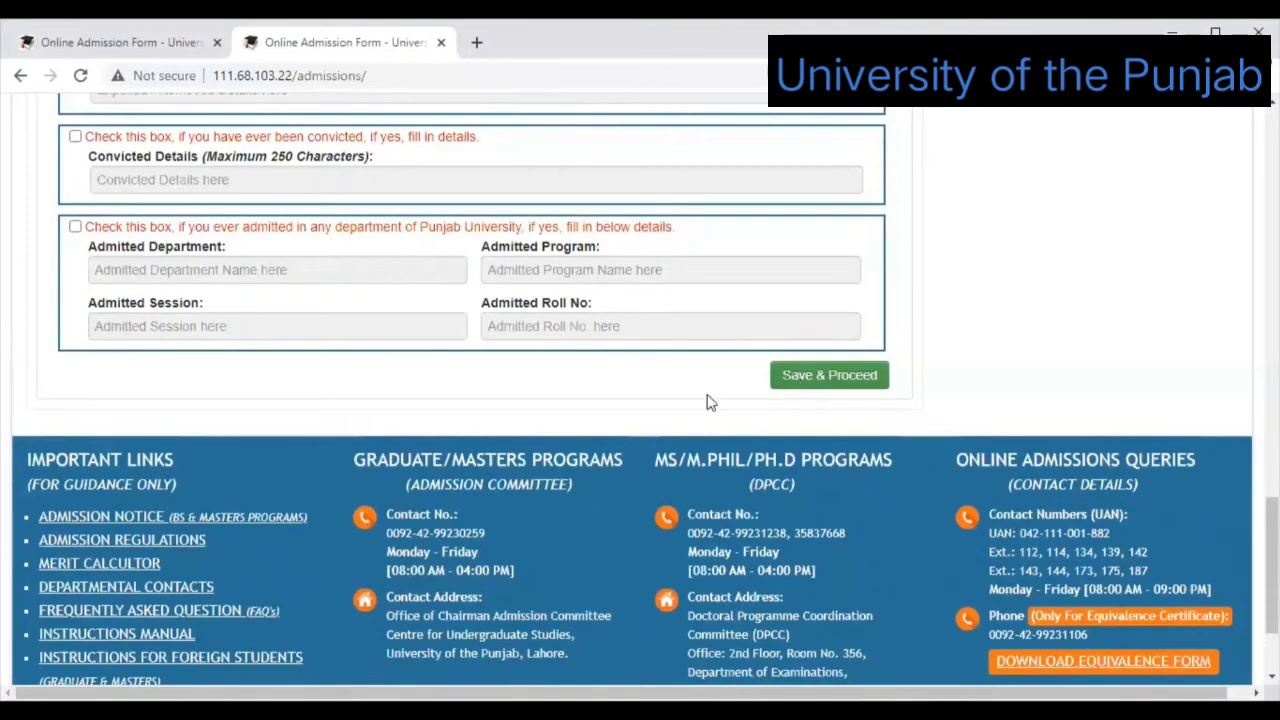
Save the personal information with Save & Proceed to reach the Educational Info step.
left_click(809, 377)
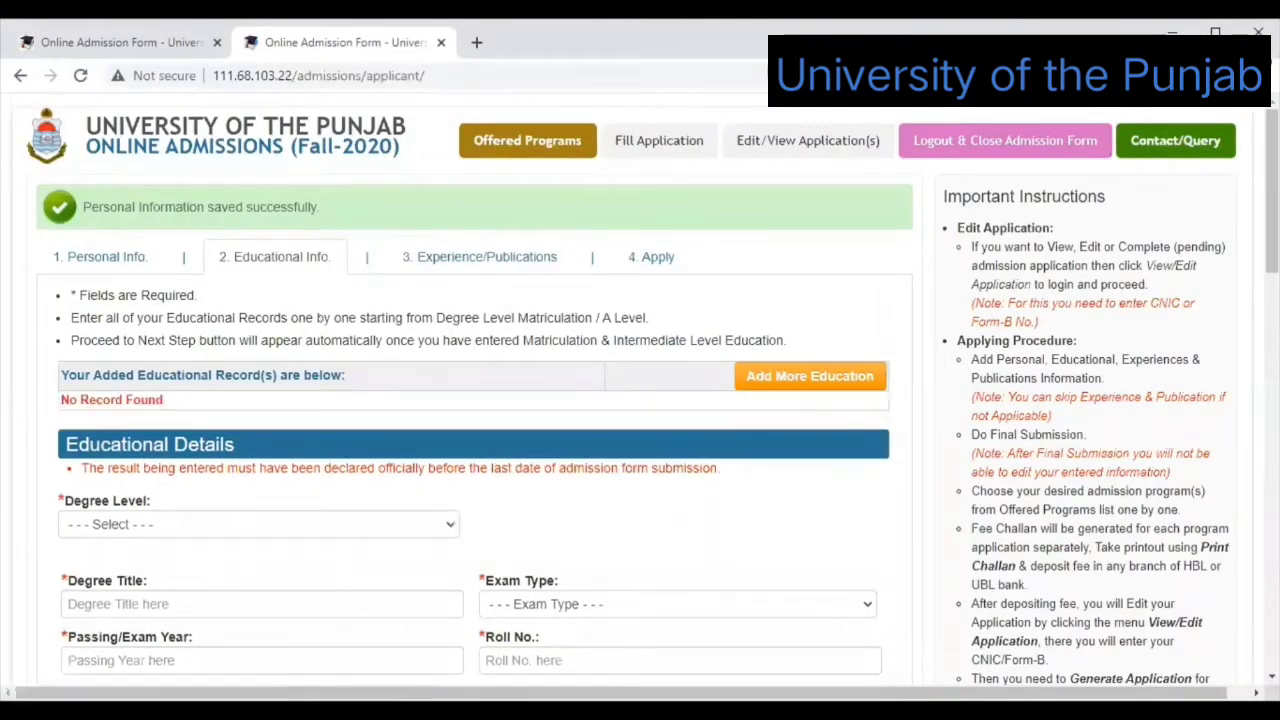
scroll(640, 400, "down", 1)
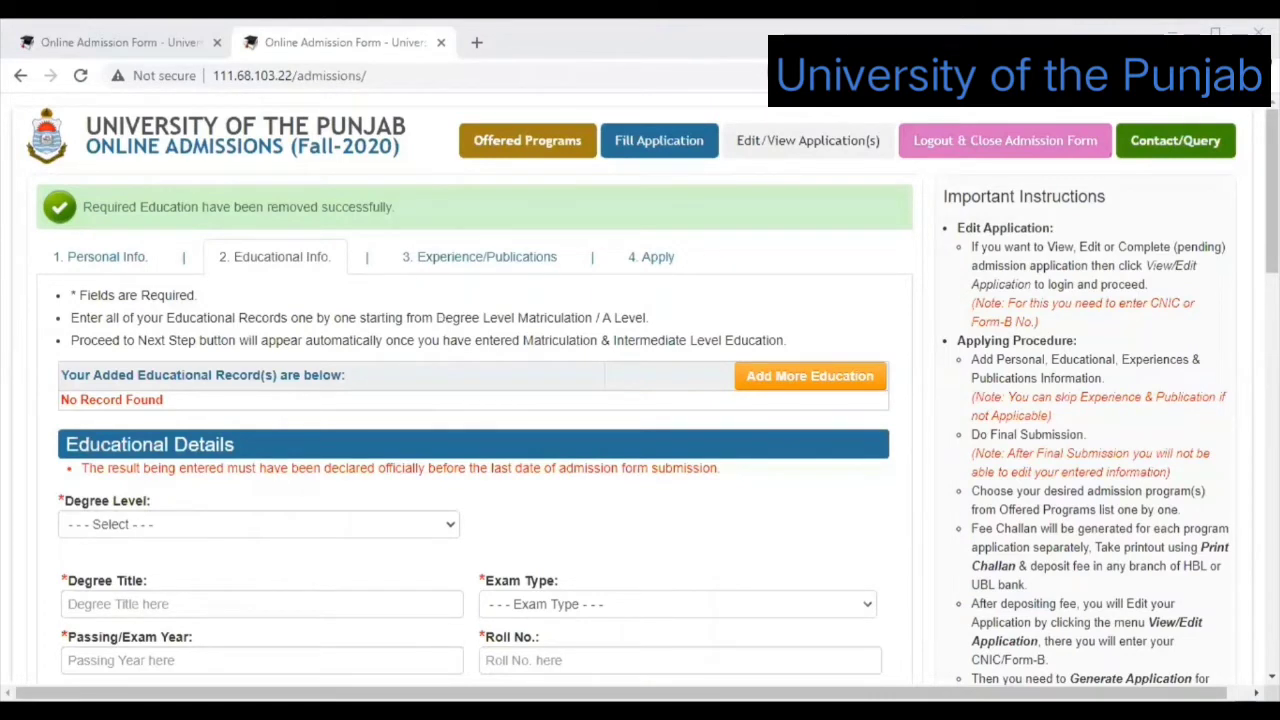
scroll(735, 260, "down", 1)
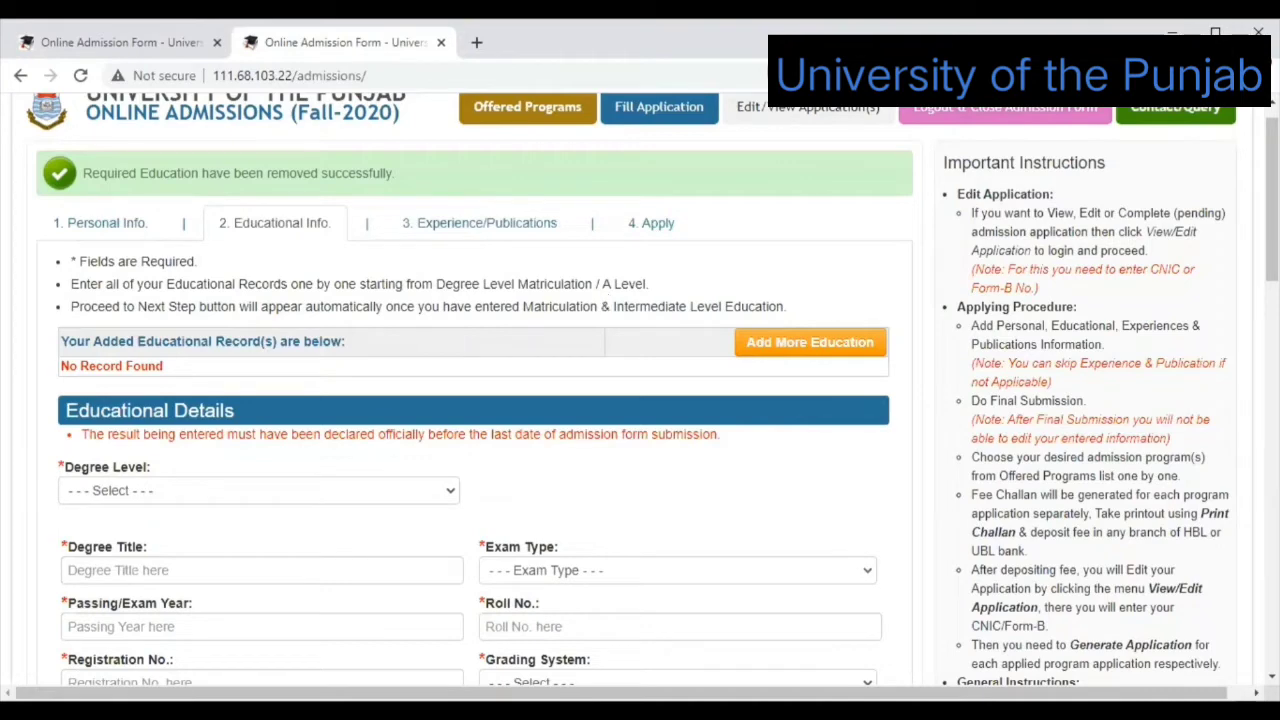
scroll(640, 400, "down", 1)
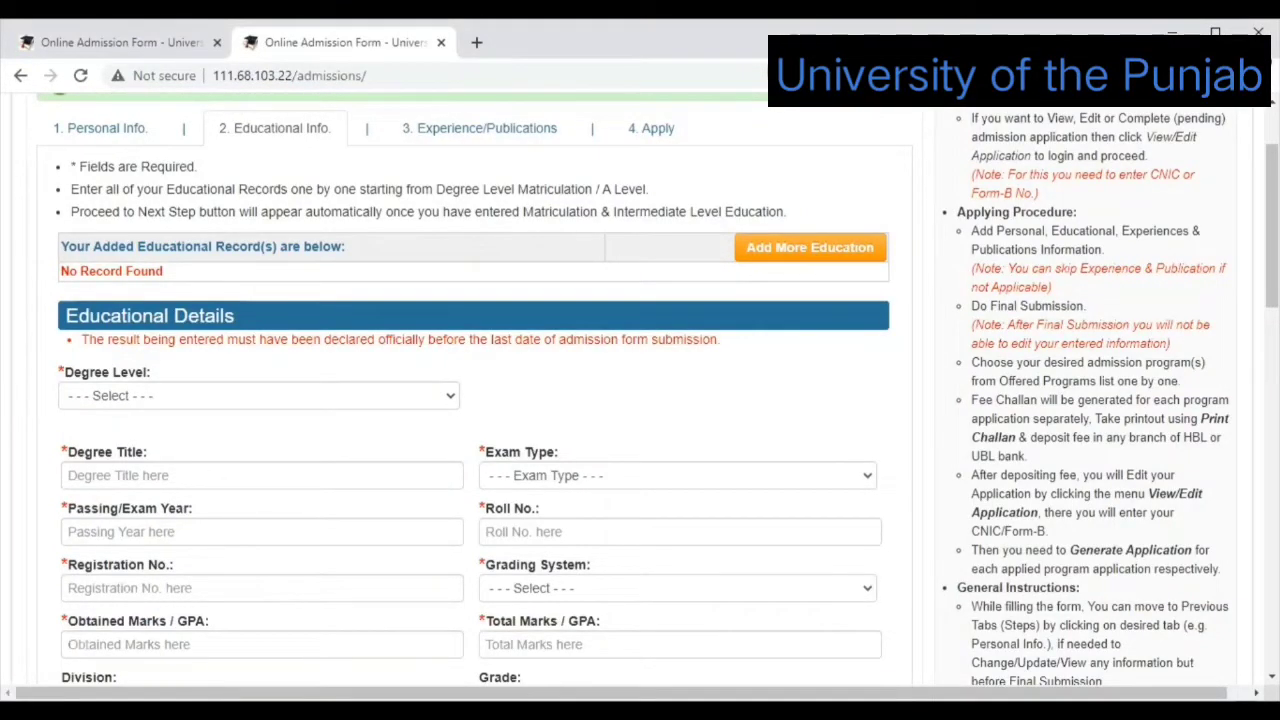
scroll(851, 597, "down", 2)
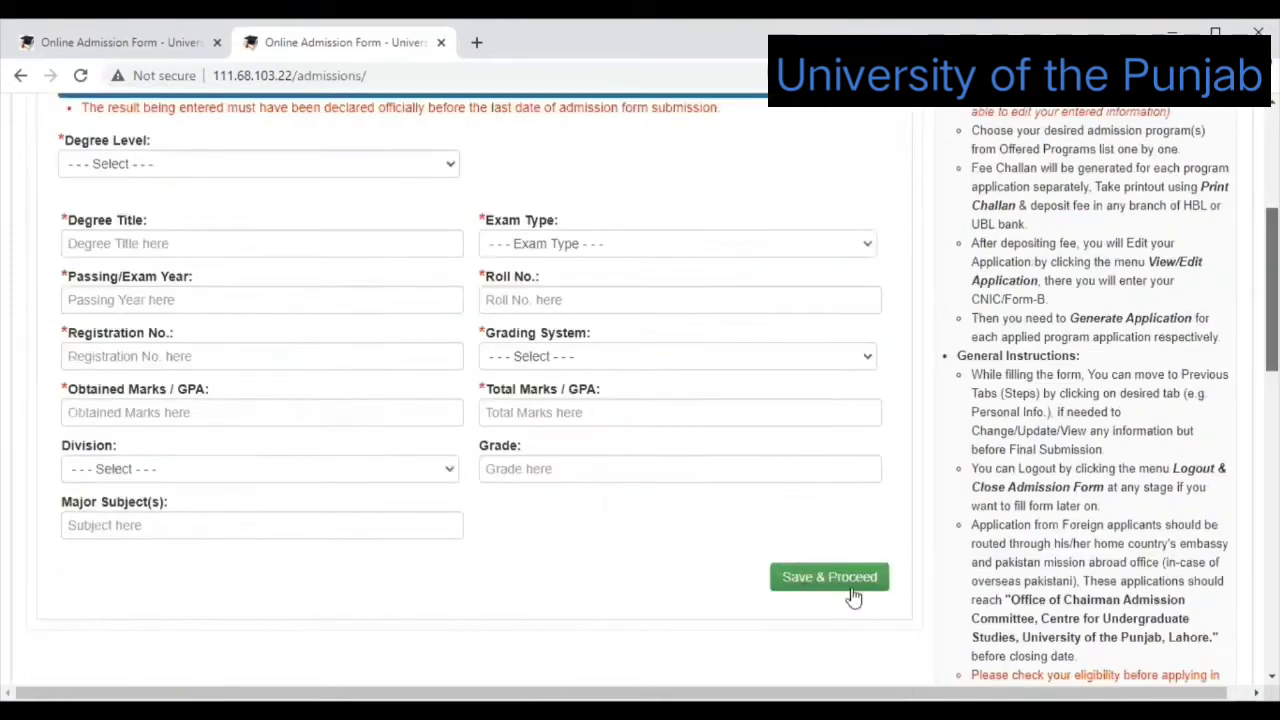
scroll(470, 400, "up", 2)
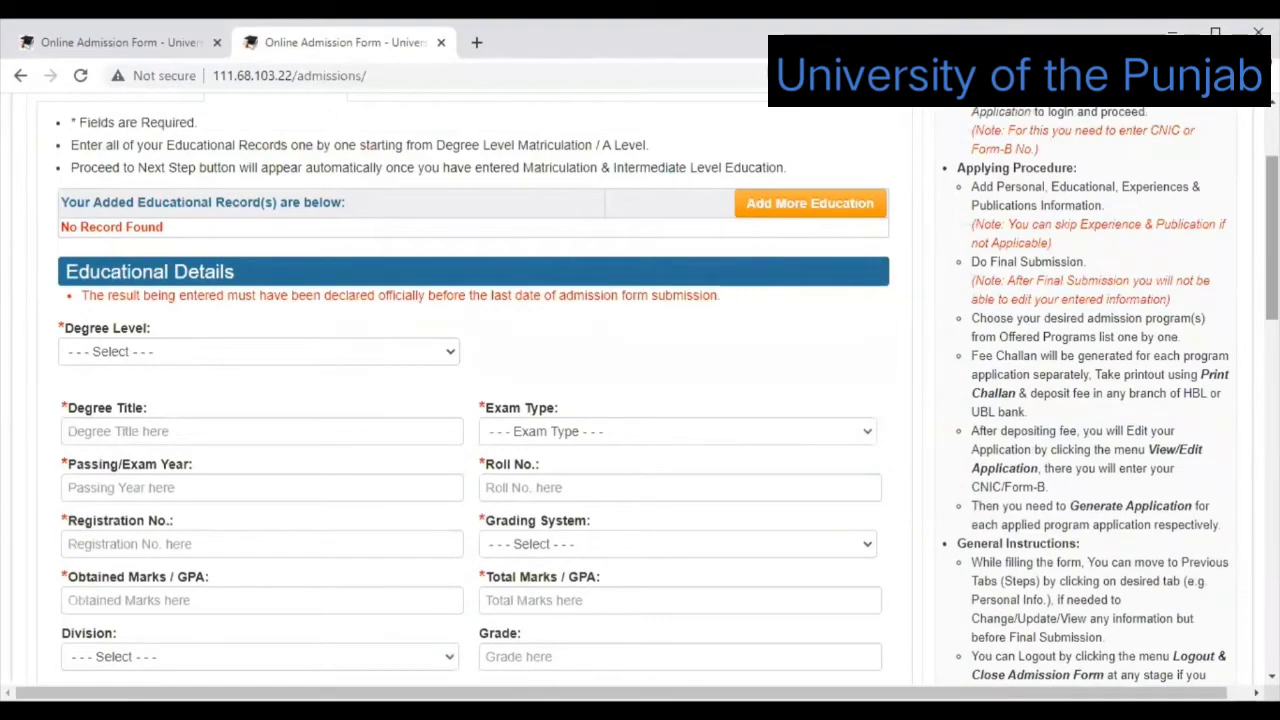
scroll(810, 378, "down", 4)
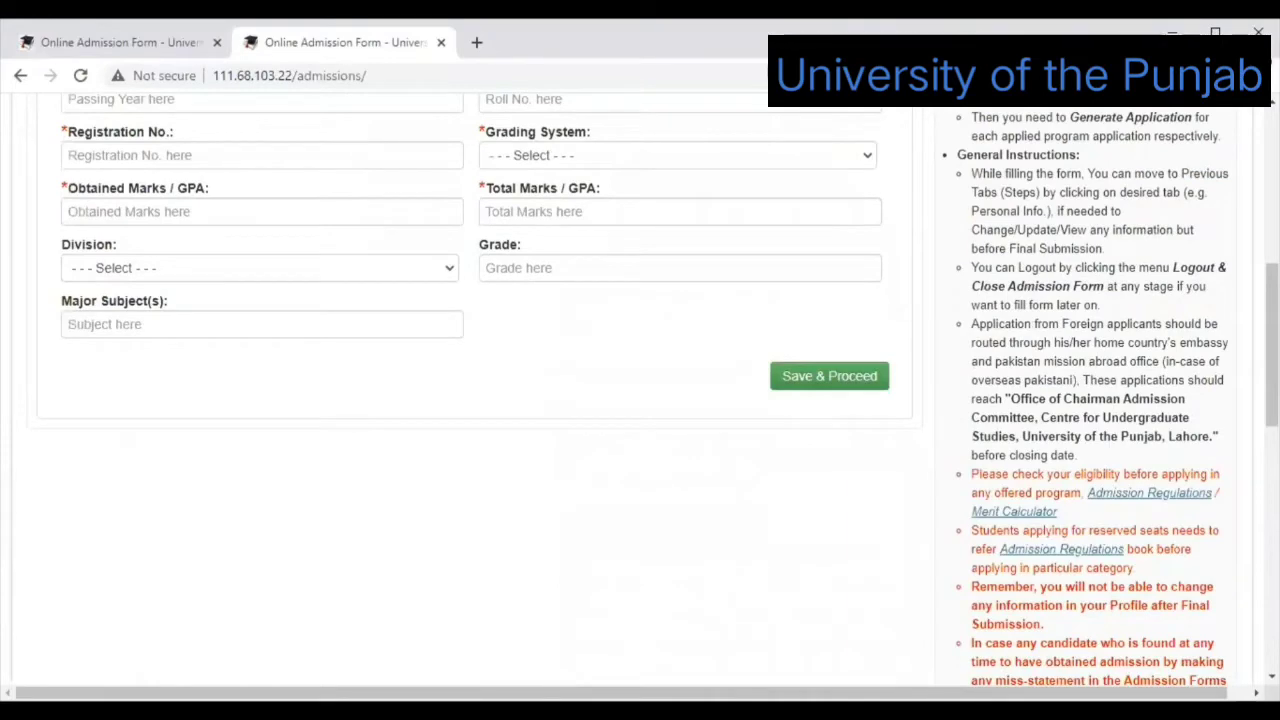
scroll(517, 489, "up", 3)
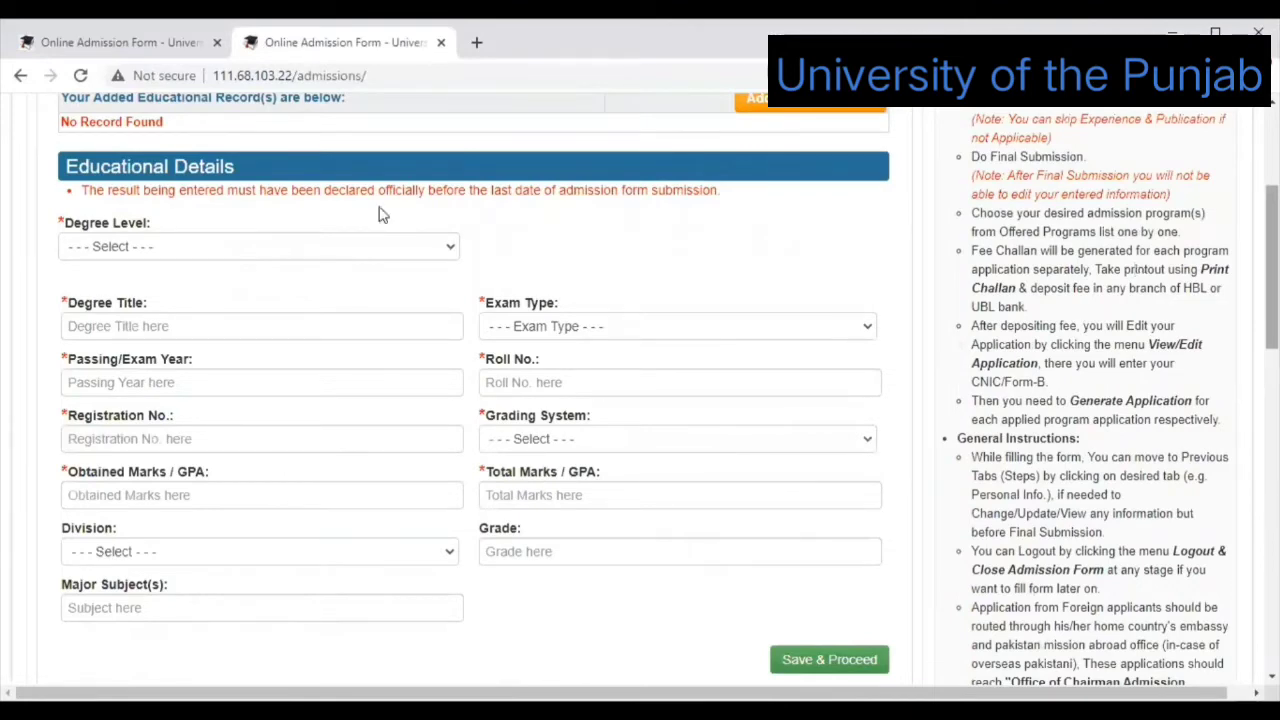
scroll(380, 211, "up", 1)
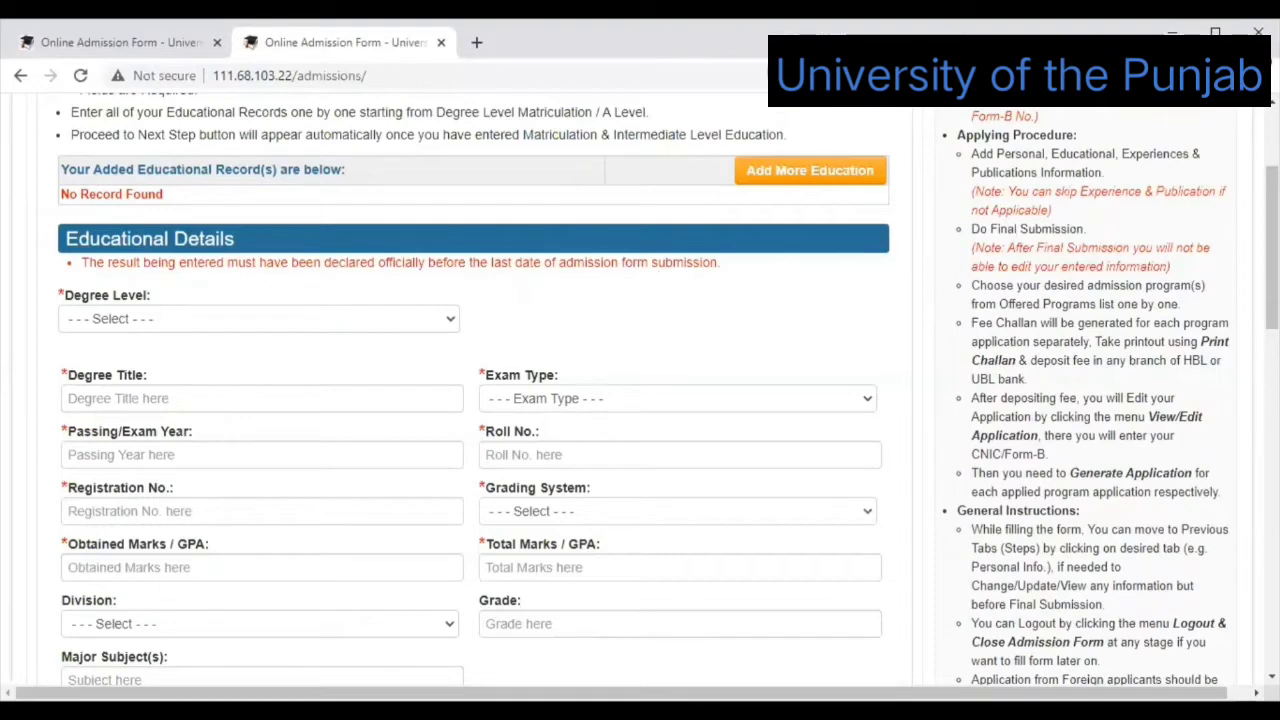
scroll(634, 246, "down", 1)
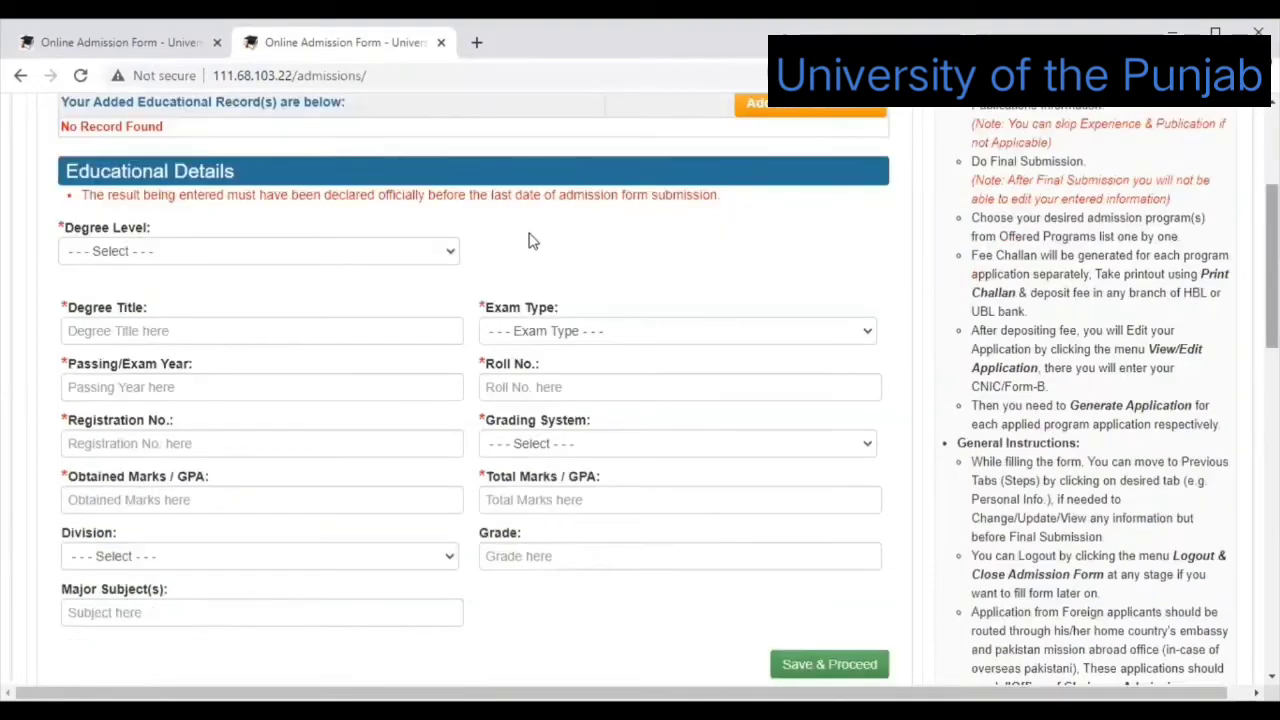
Choose Matriculation level, board BISE Bahawalpur, Annual exam type, and enter the roll number.
left_click(448, 257)
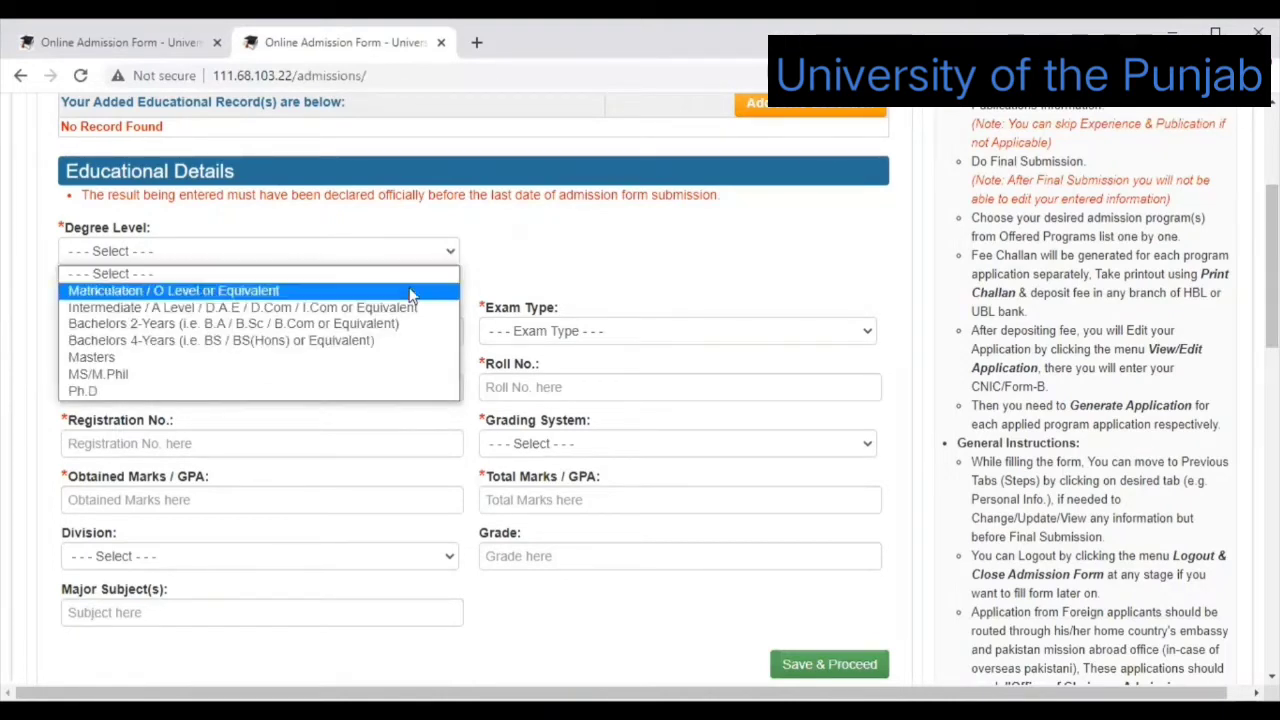
left_click(410, 291)
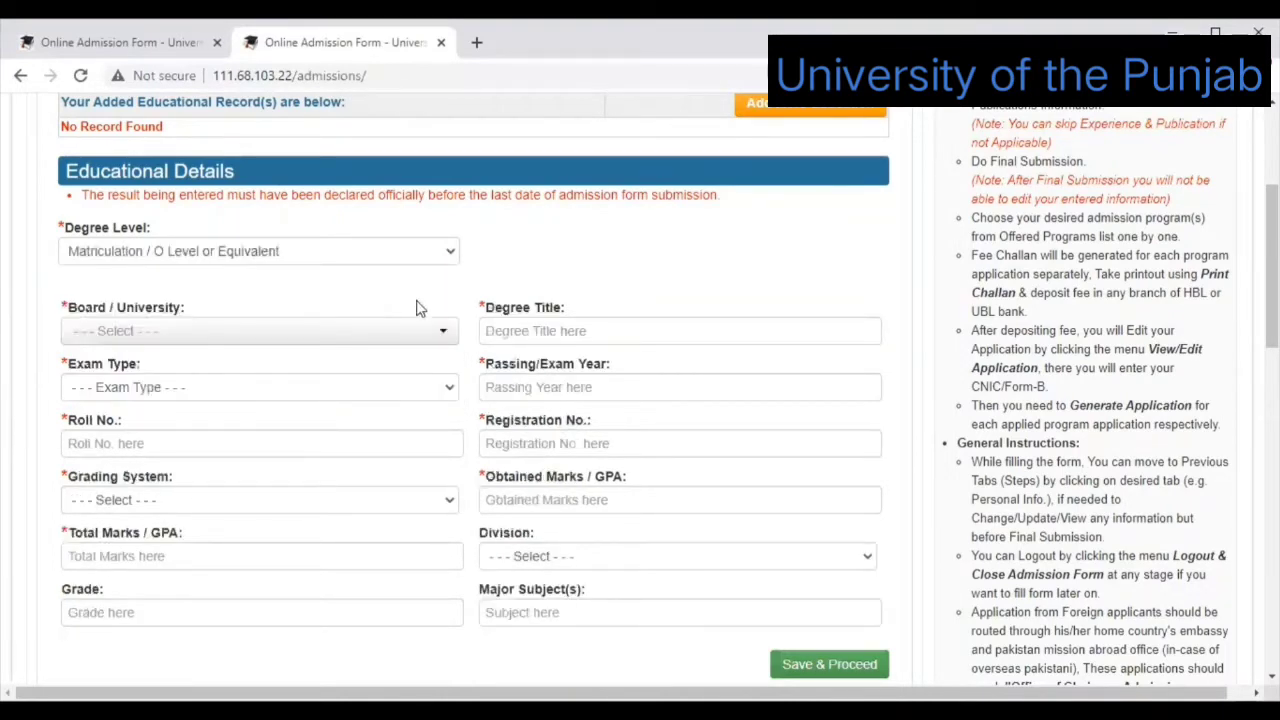
left_click(442, 333)
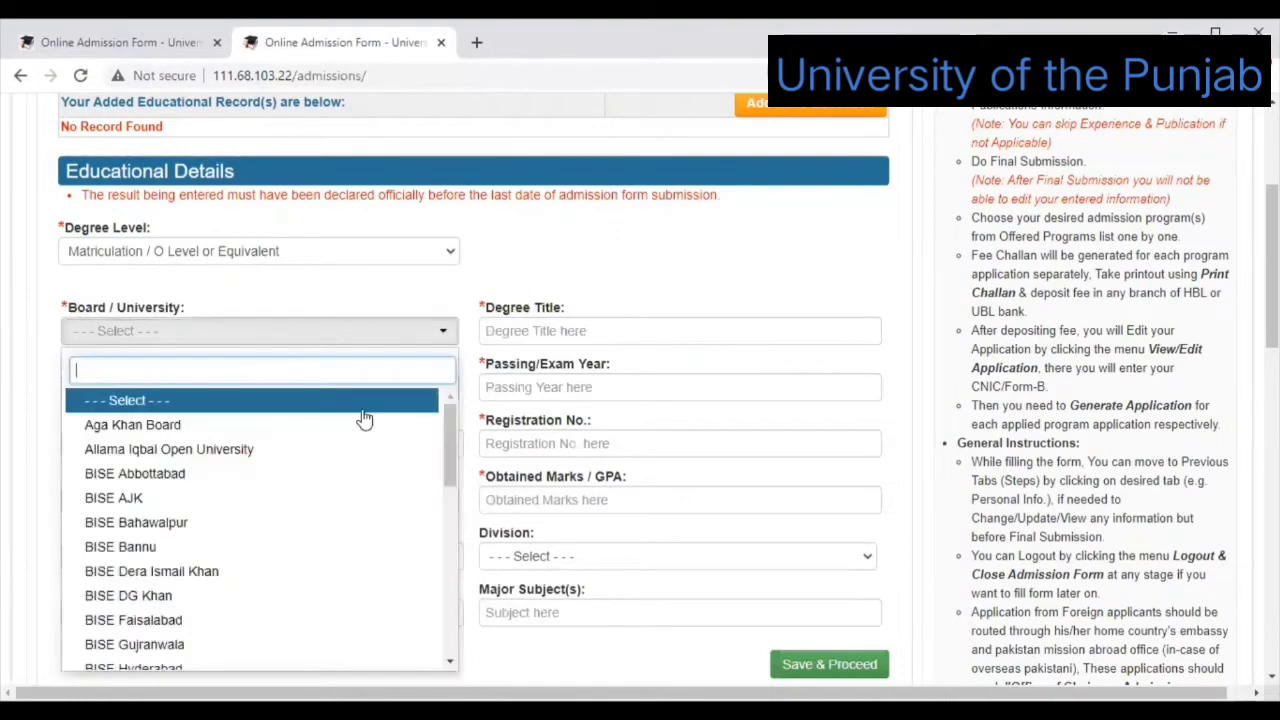
left_click(291, 522)
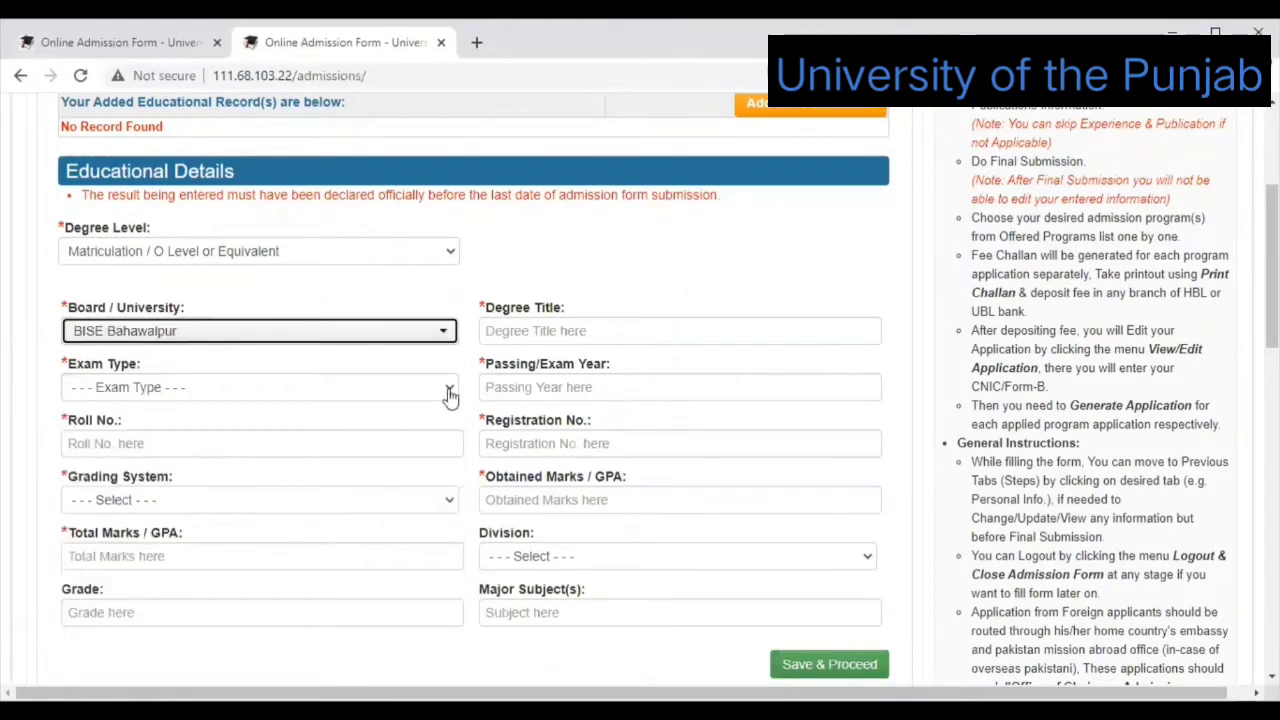
key("Tab")
key("alt+Down")
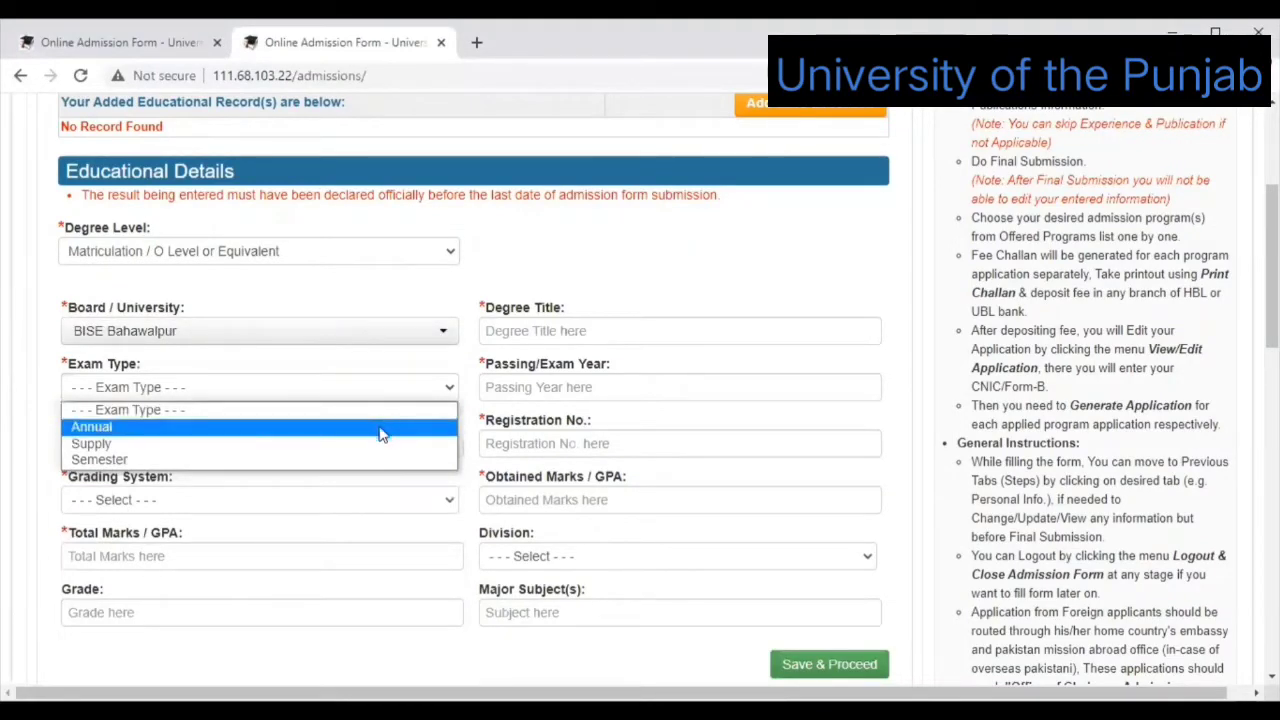
left_click(380, 430)
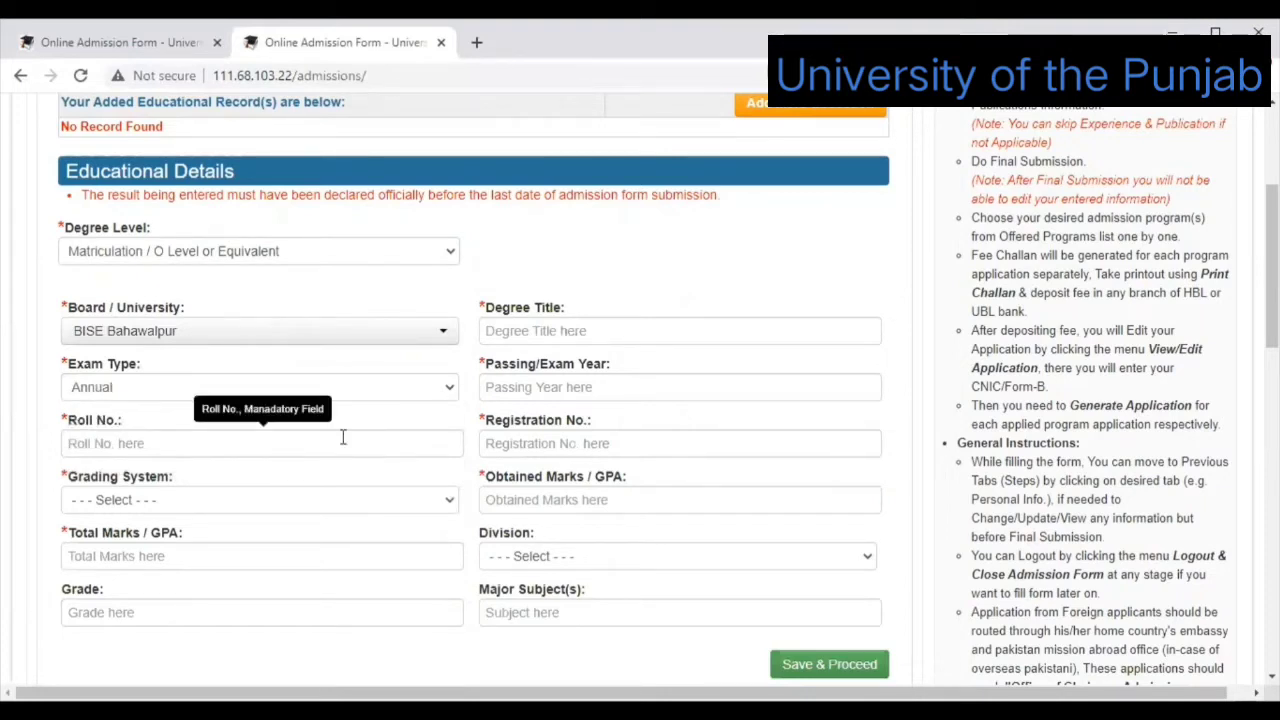
left_click(342, 437)
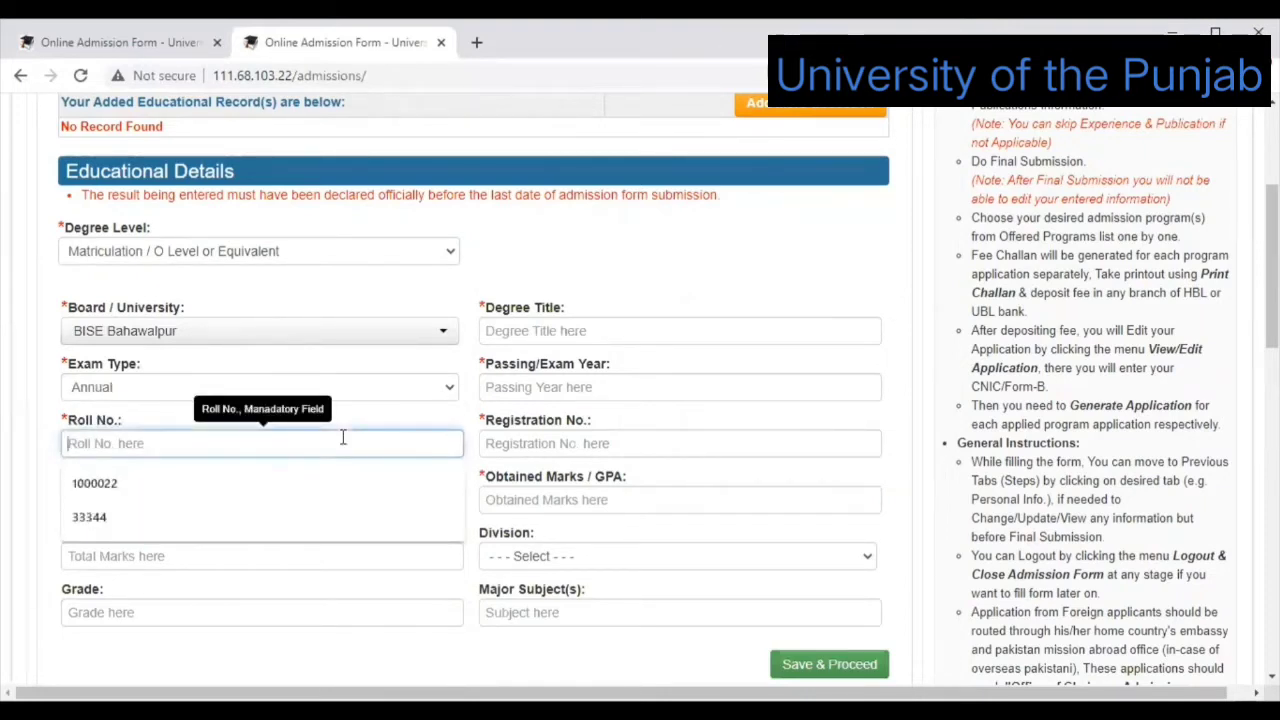
type("22222")
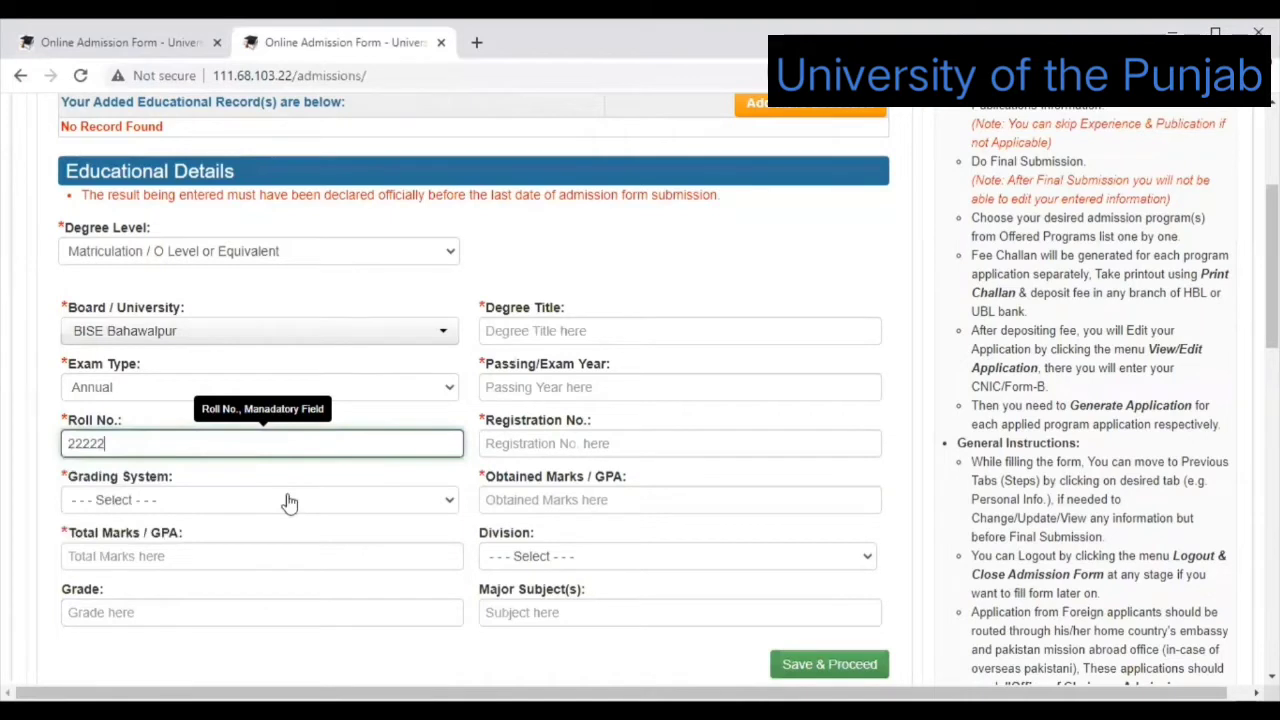
Set Marks grading, total 1050, grade A, title Matric science and passing year 2015.
left_click(256, 504)
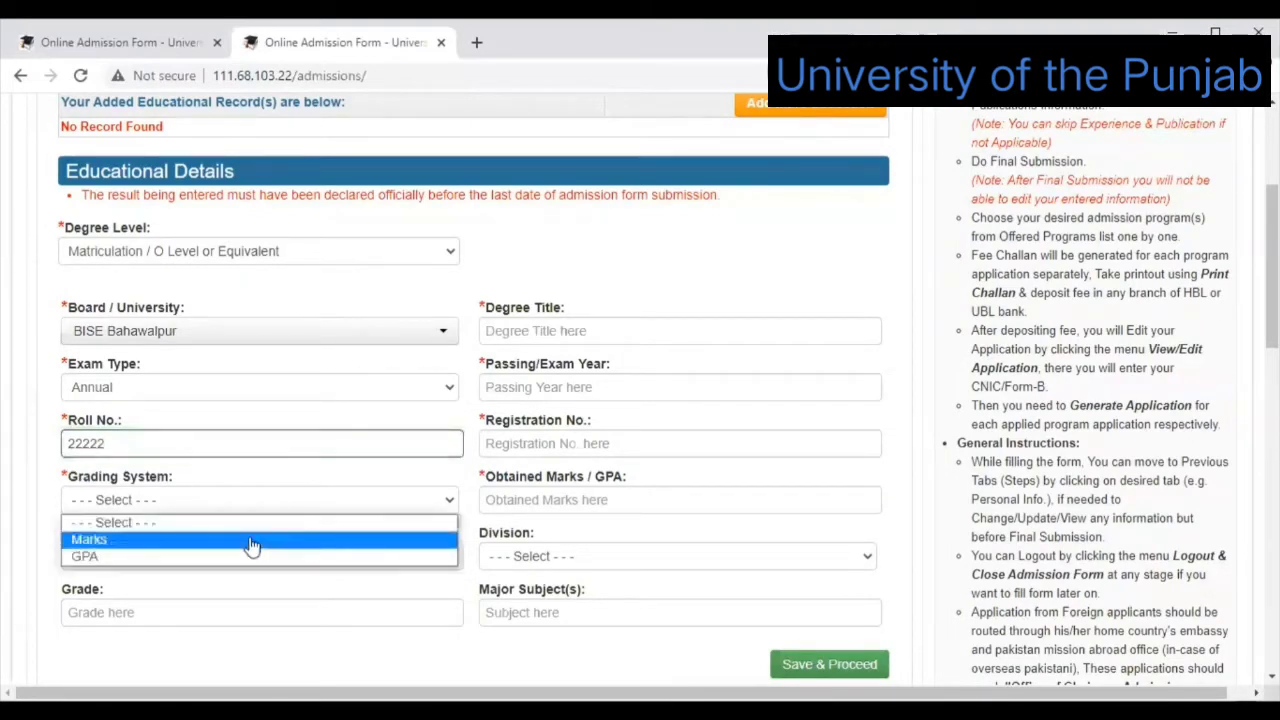
left_click(242, 547)
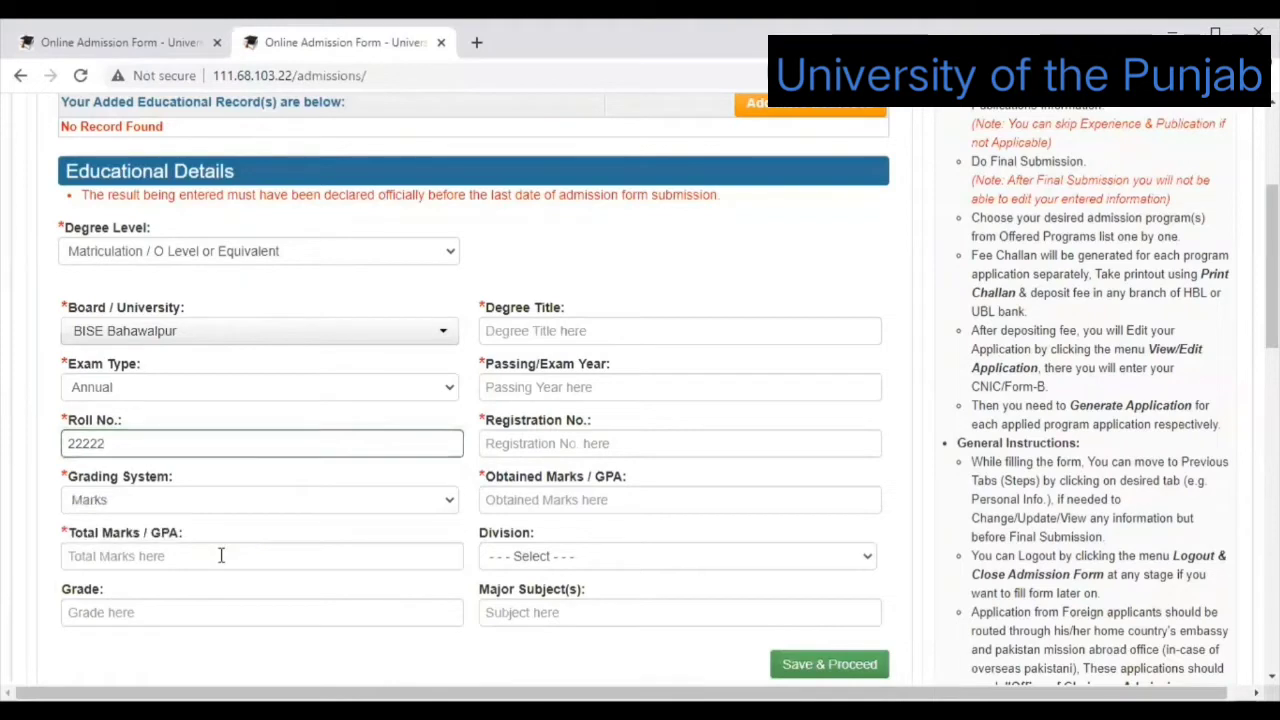
left_click(221, 556)
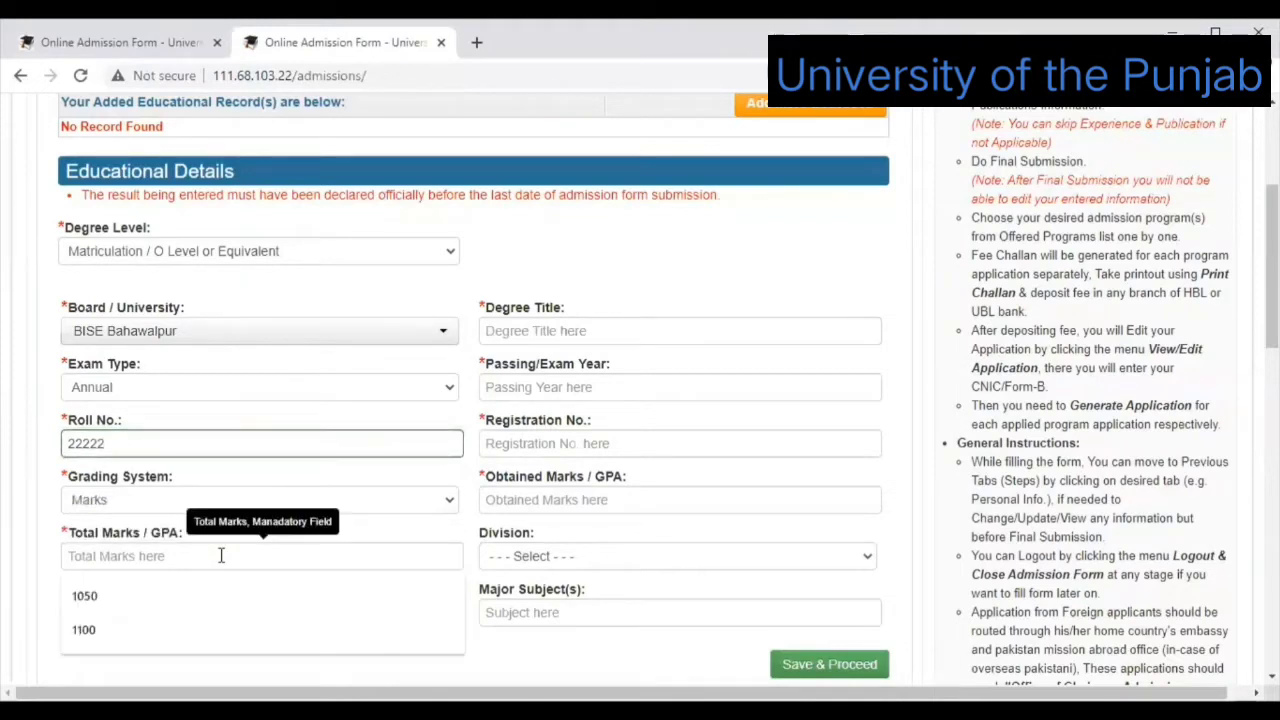
left_click(178, 598)
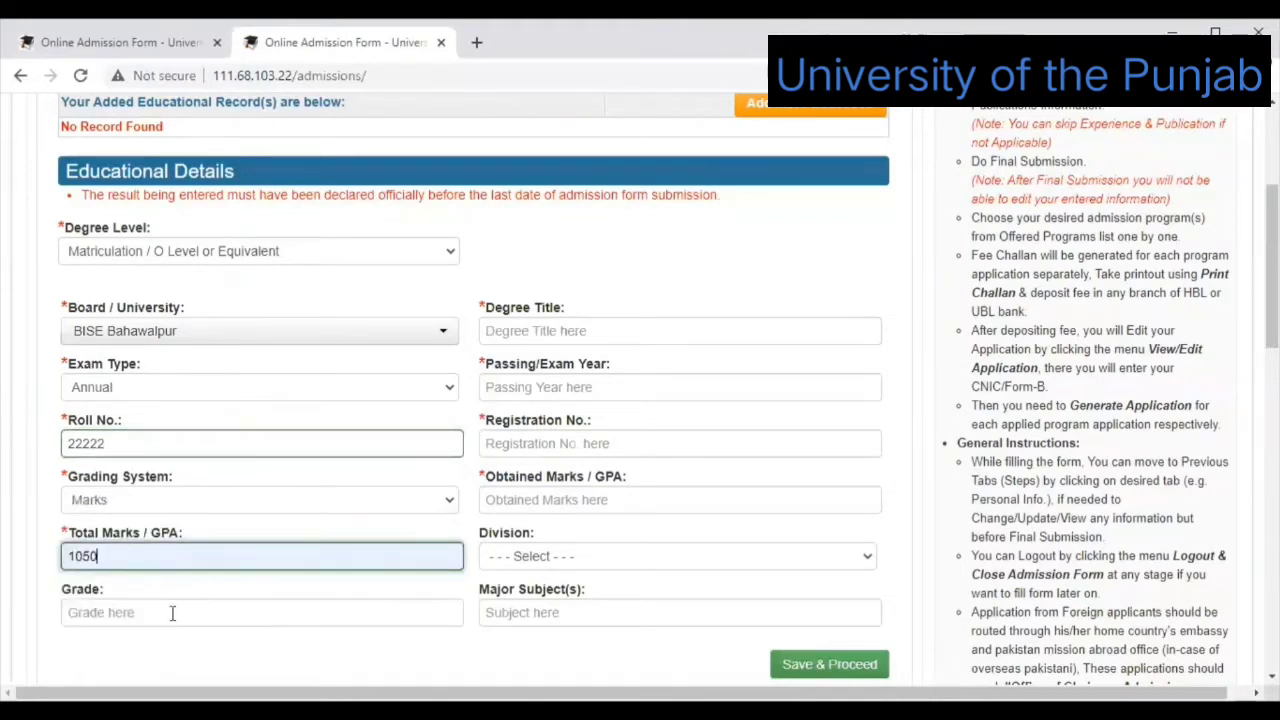
left_click(172, 613)
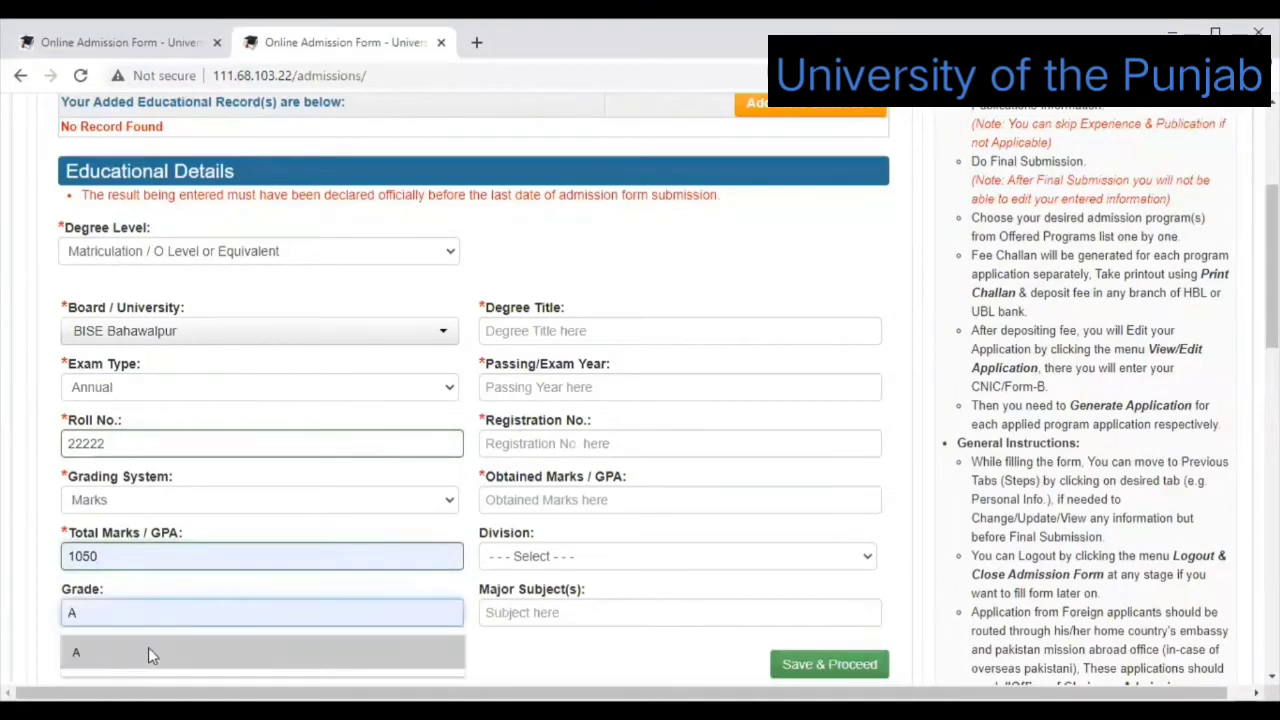
left_click(149, 650)
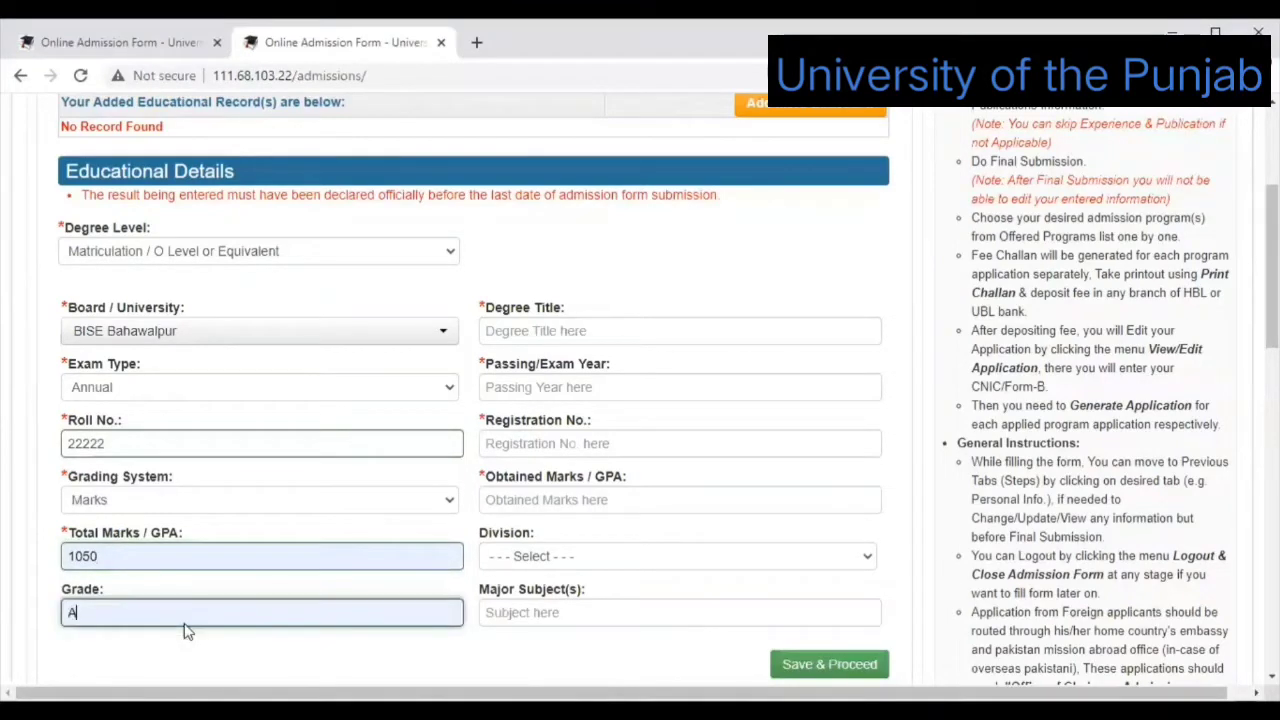
left_click(665, 333)
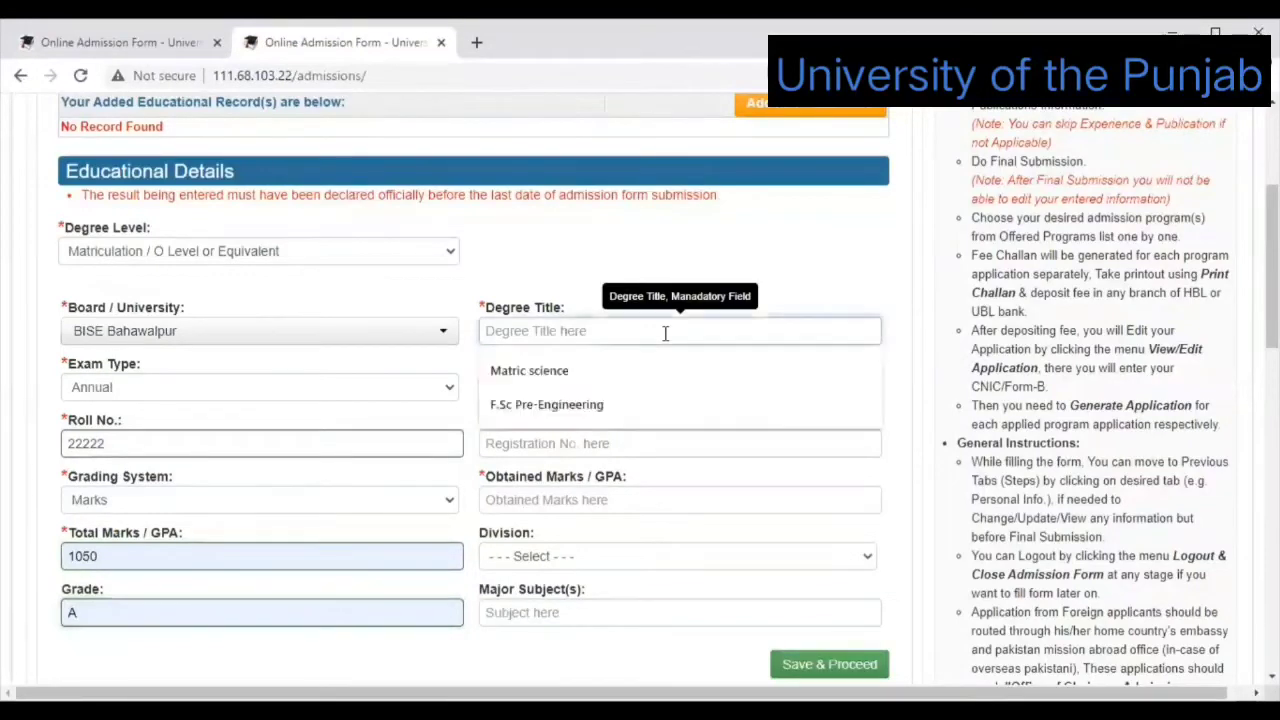
left_click(605, 371)
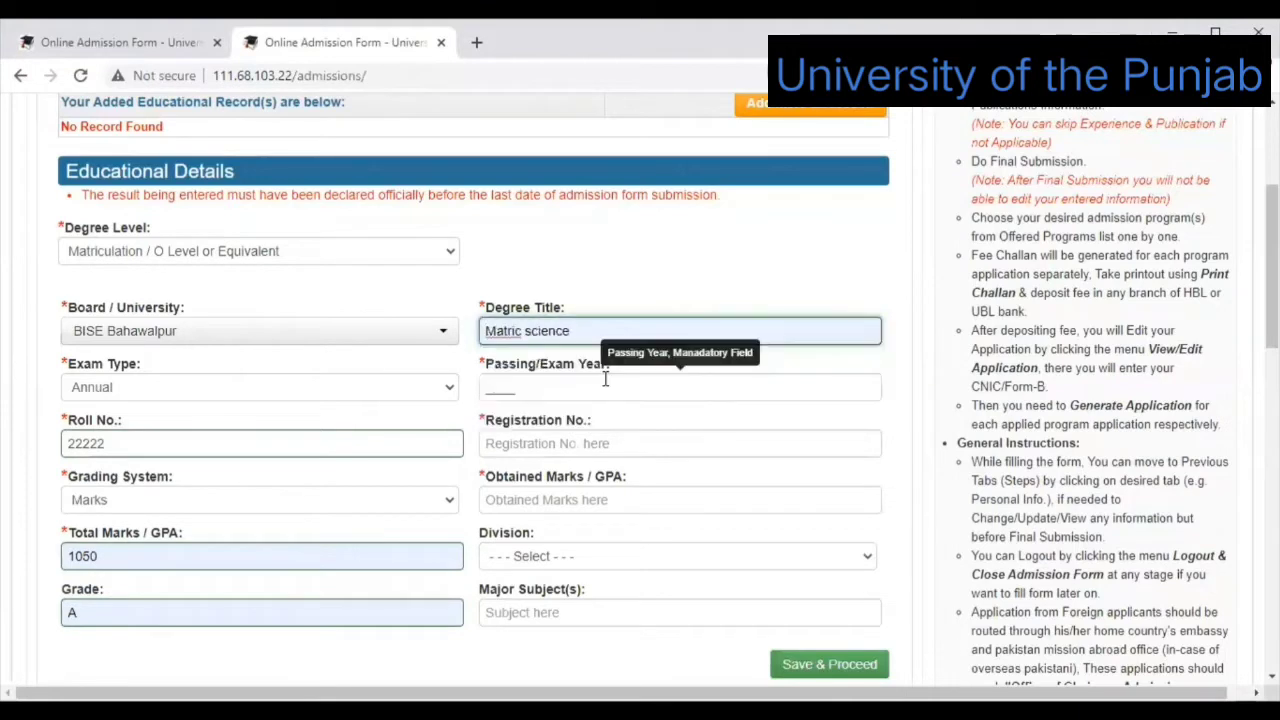
left_click(605, 380)
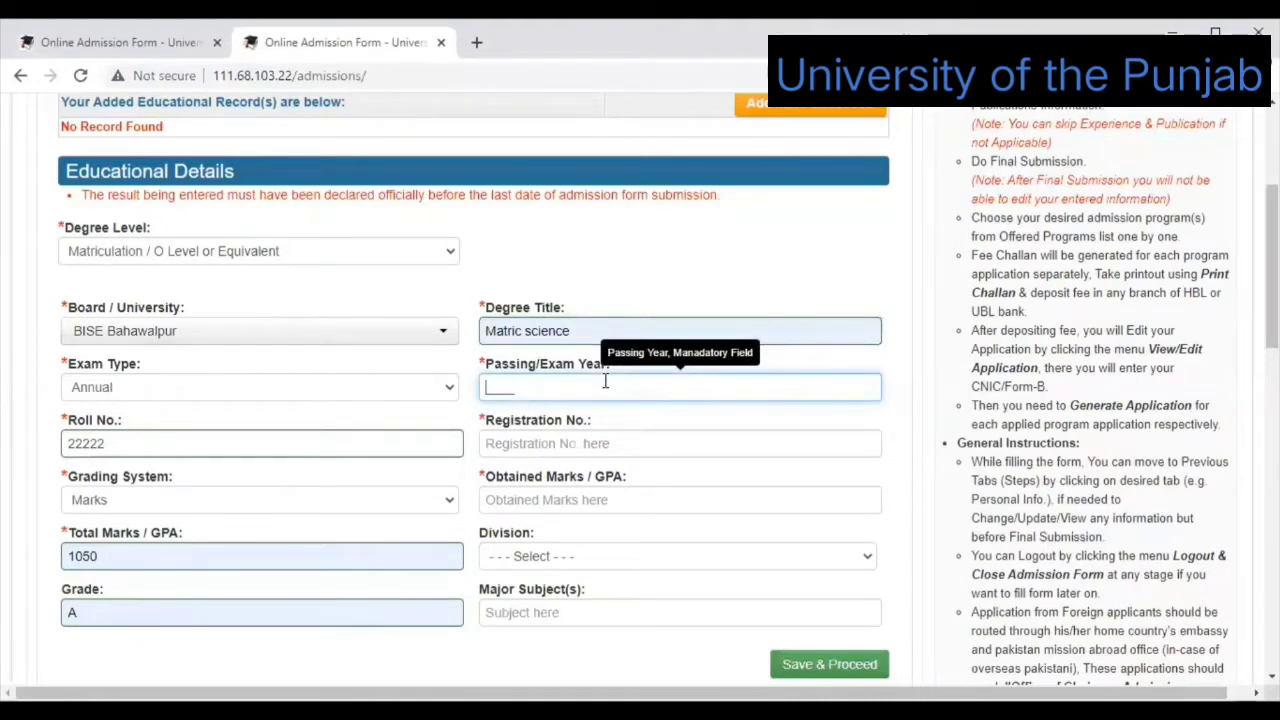
type("20")
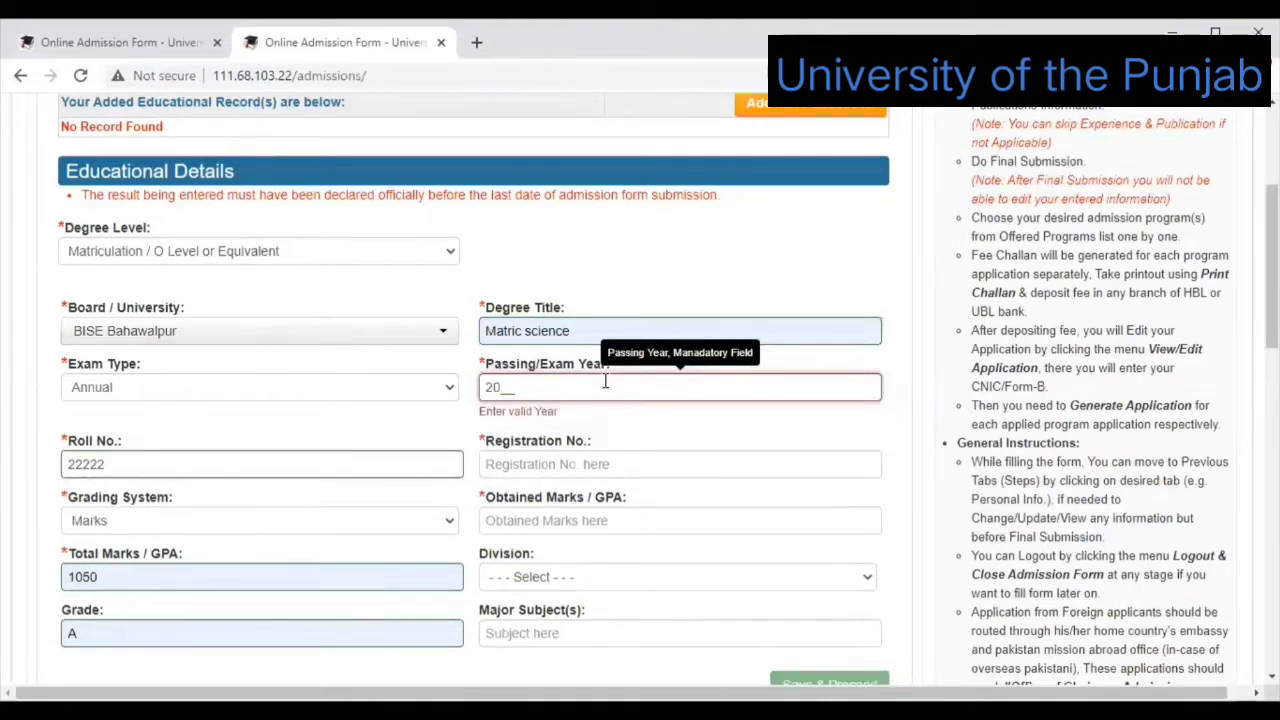
type("15")
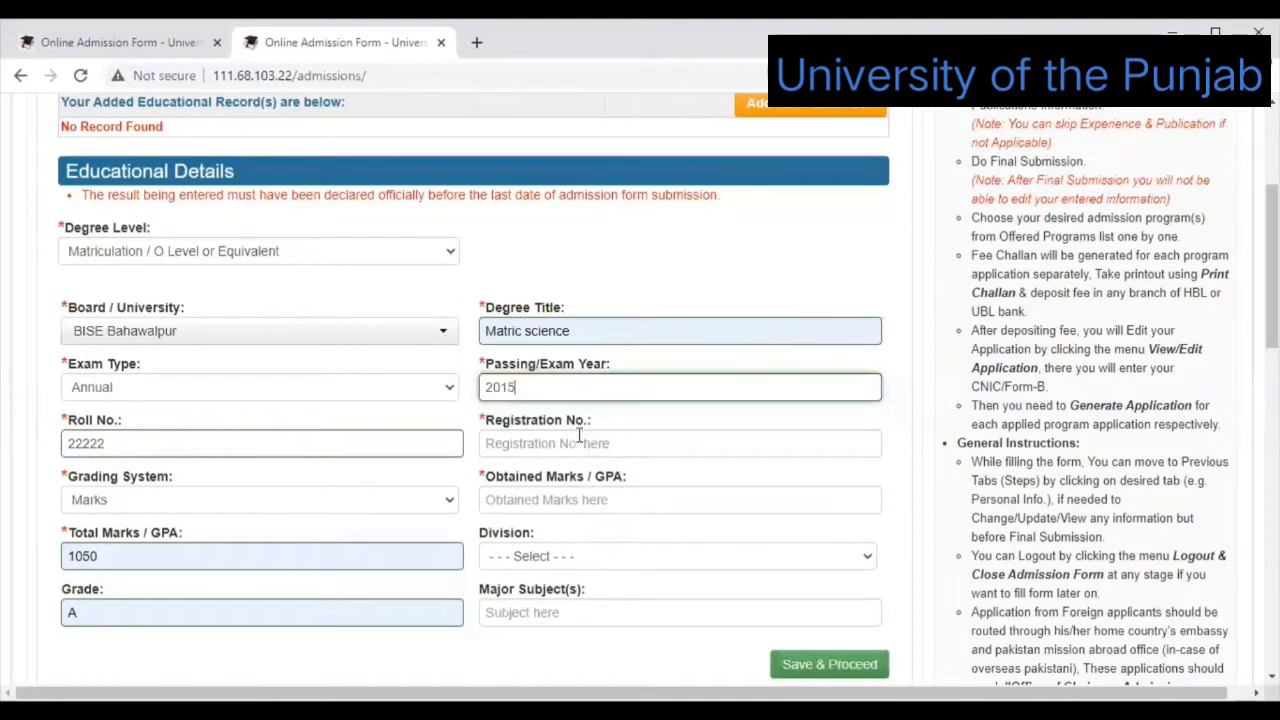
Fill in the suggested registration number and 900 obtained marks.
left_click(578, 440)
mouse_move(556, 483)
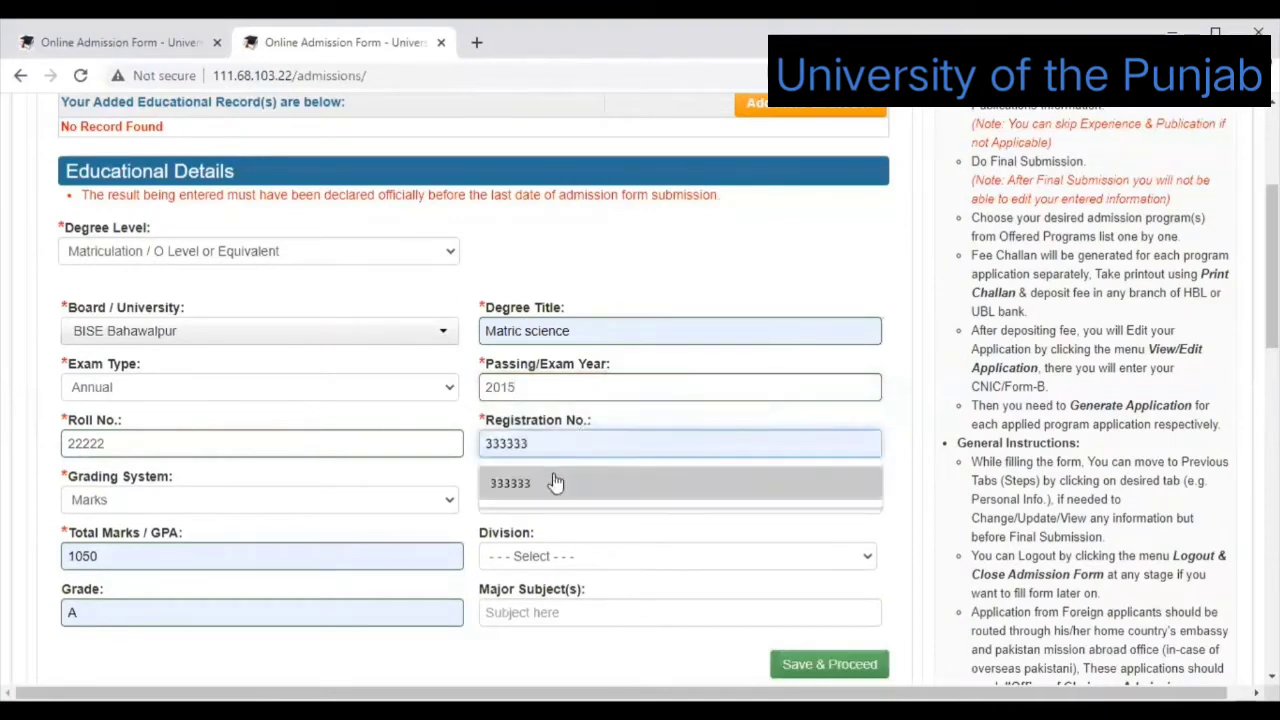
left_click(601, 440)
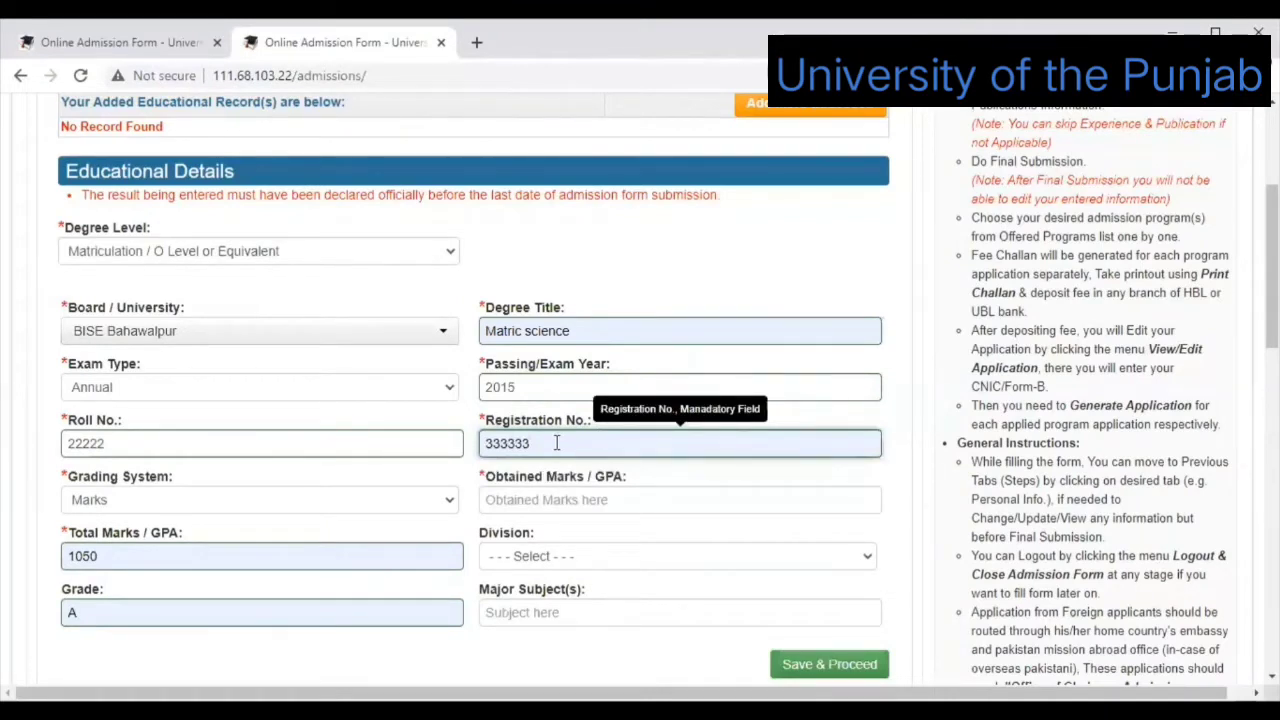
left_click(542, 499)
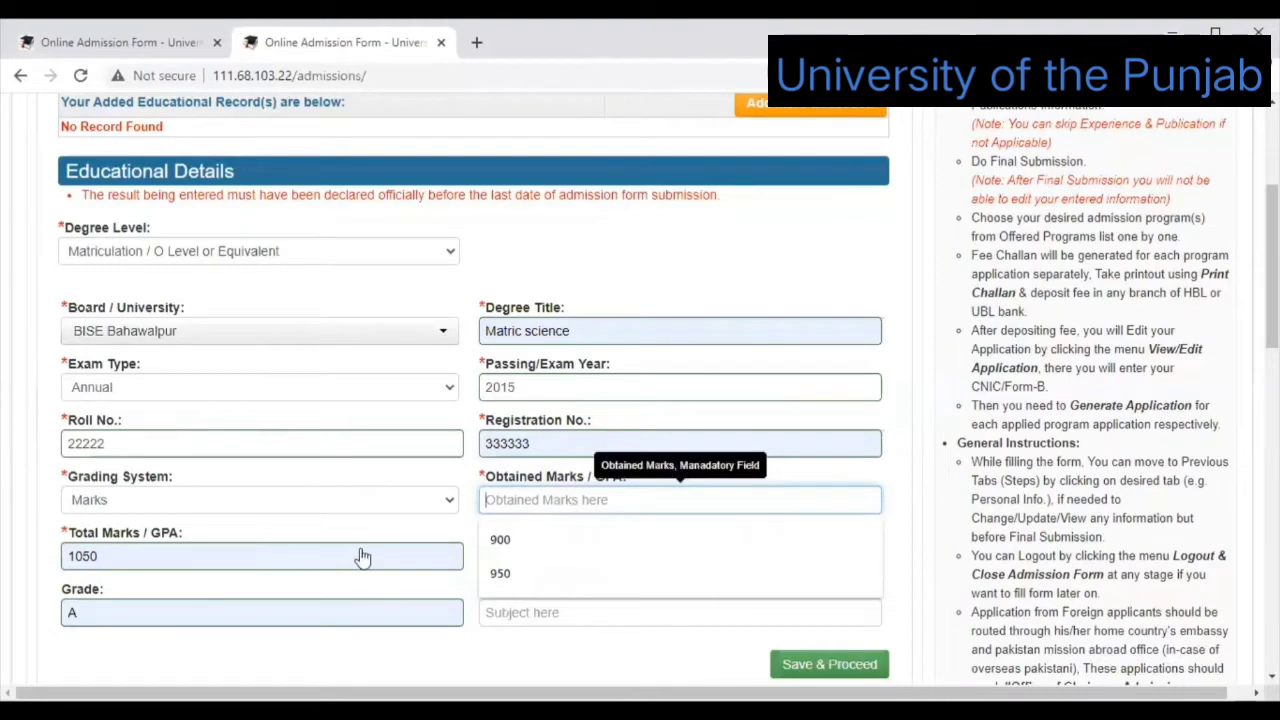
left_click(510, 533)
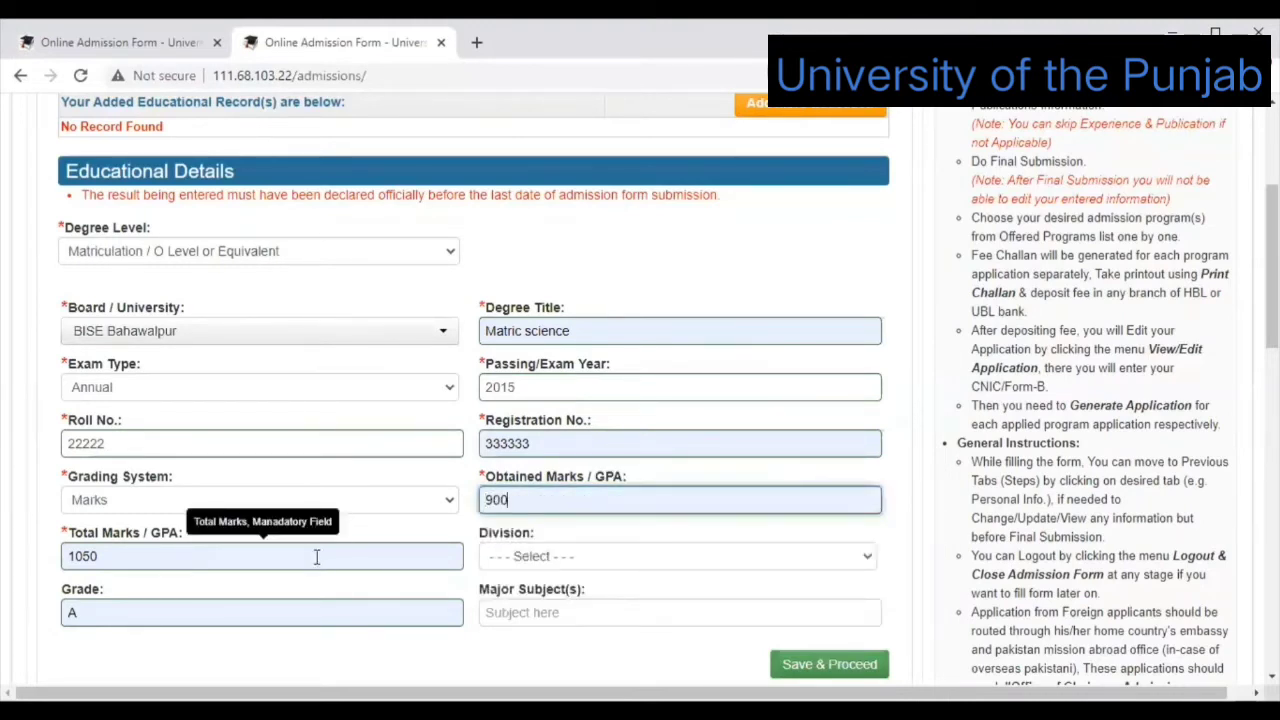
Set the division to First and the major subject to computer.
left_click(803, 558)
left_click(801, 597)
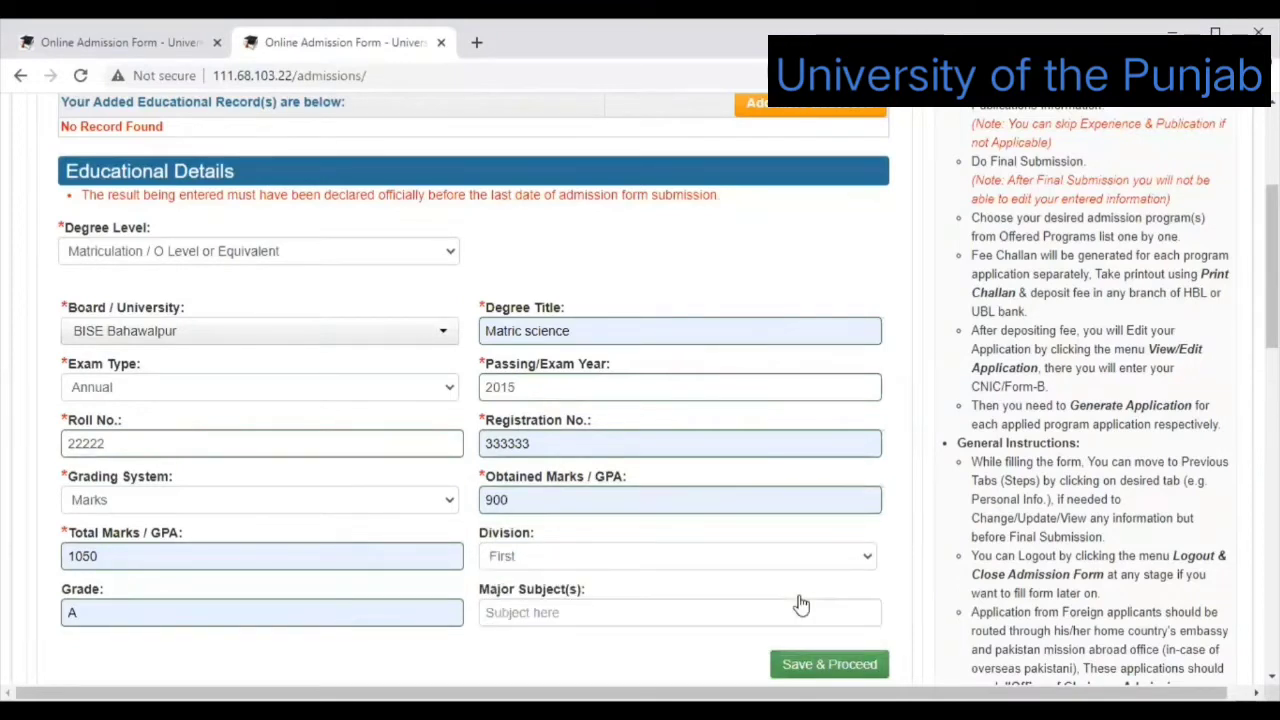
left_click(757, 615)
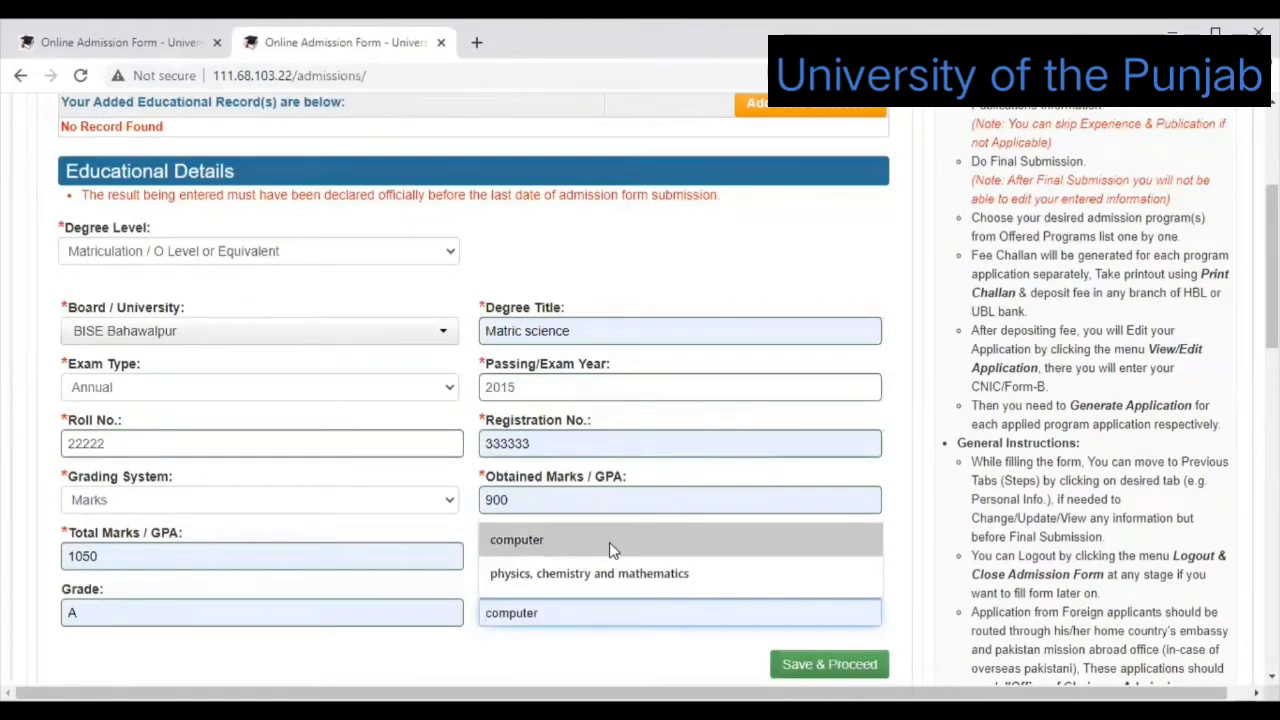
left_click(560, 609)
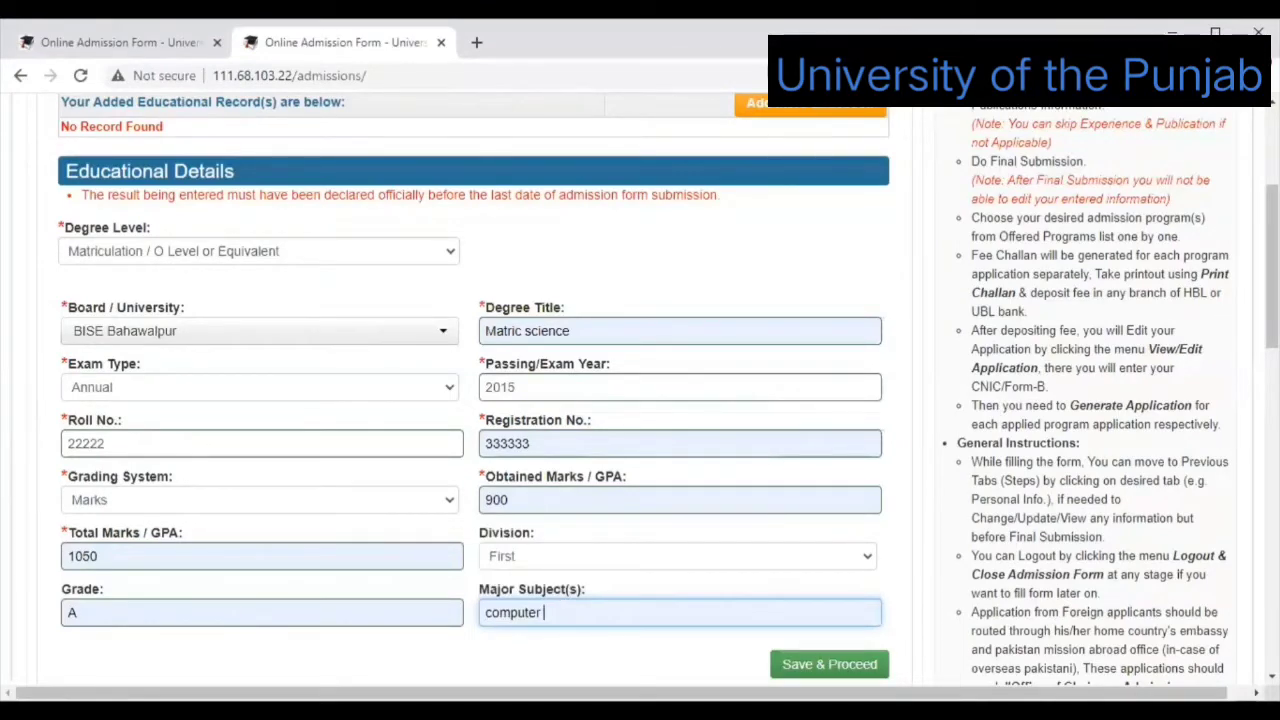
scroll(749, 531, "down", 1)
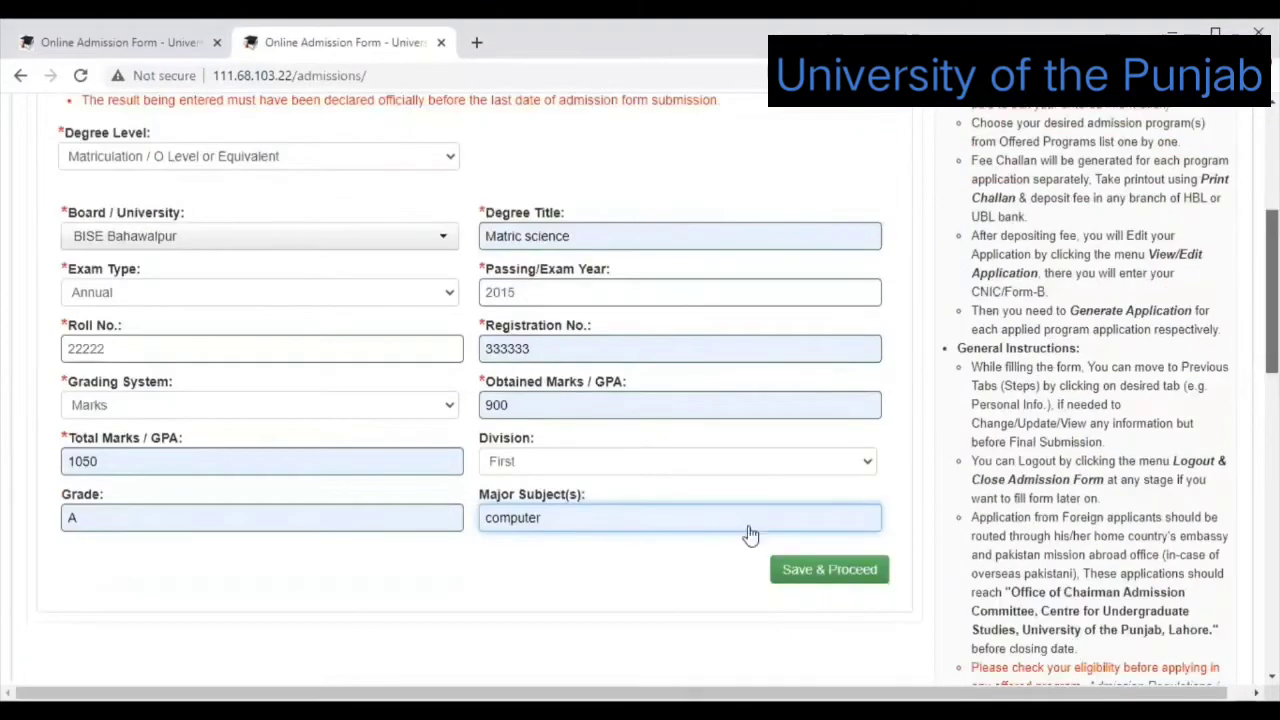
Save the Matric record and pick Intermediate as the degree level for the next entry.
left_click(810, 570)
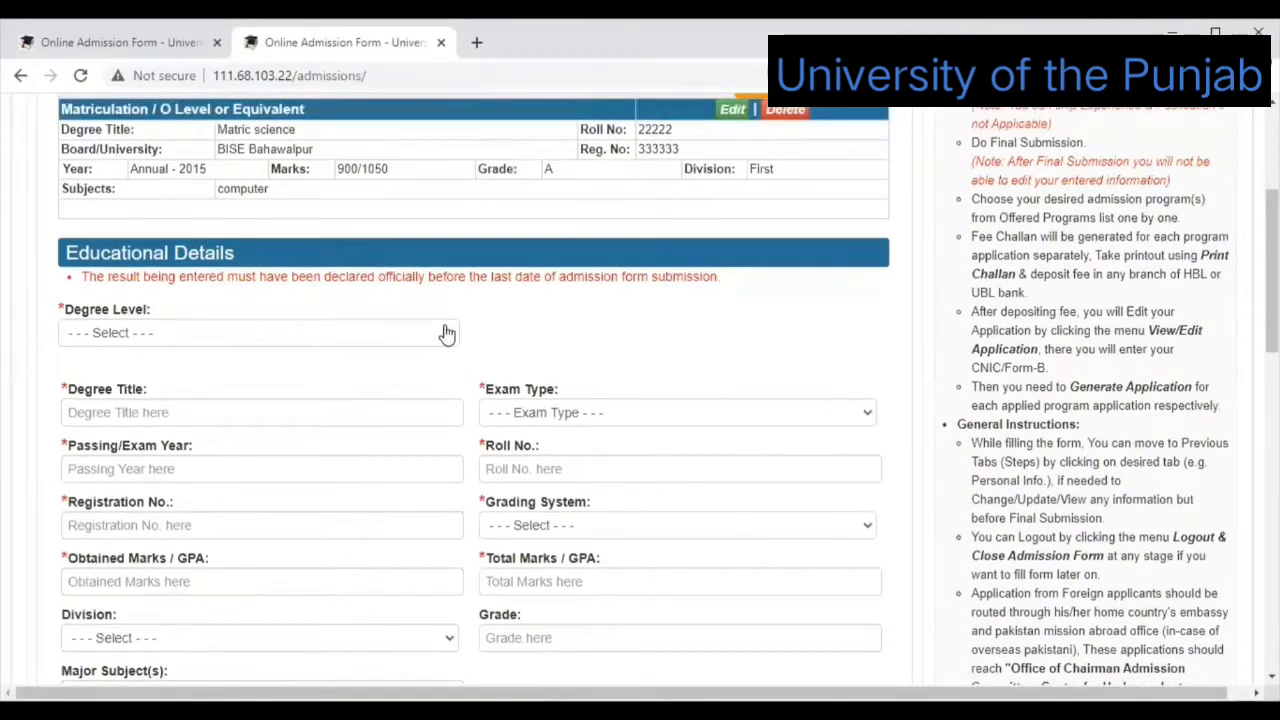
left_click(445, 333)
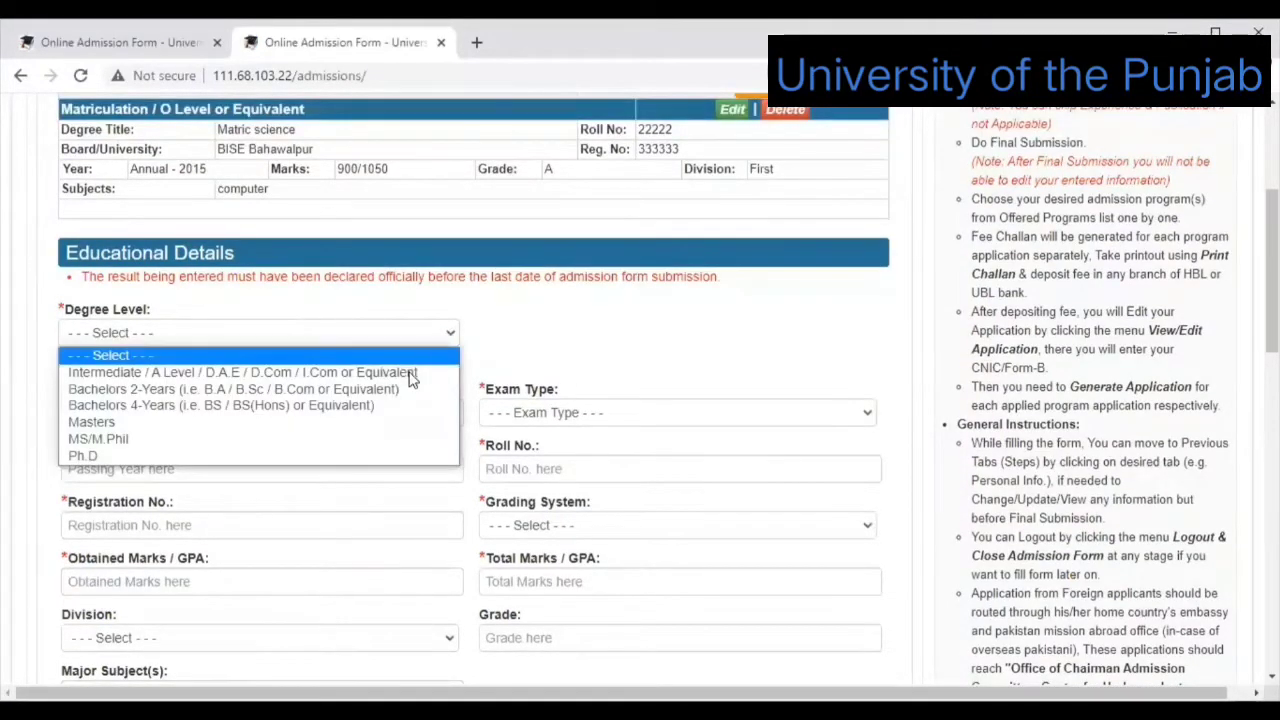
key("Escape")
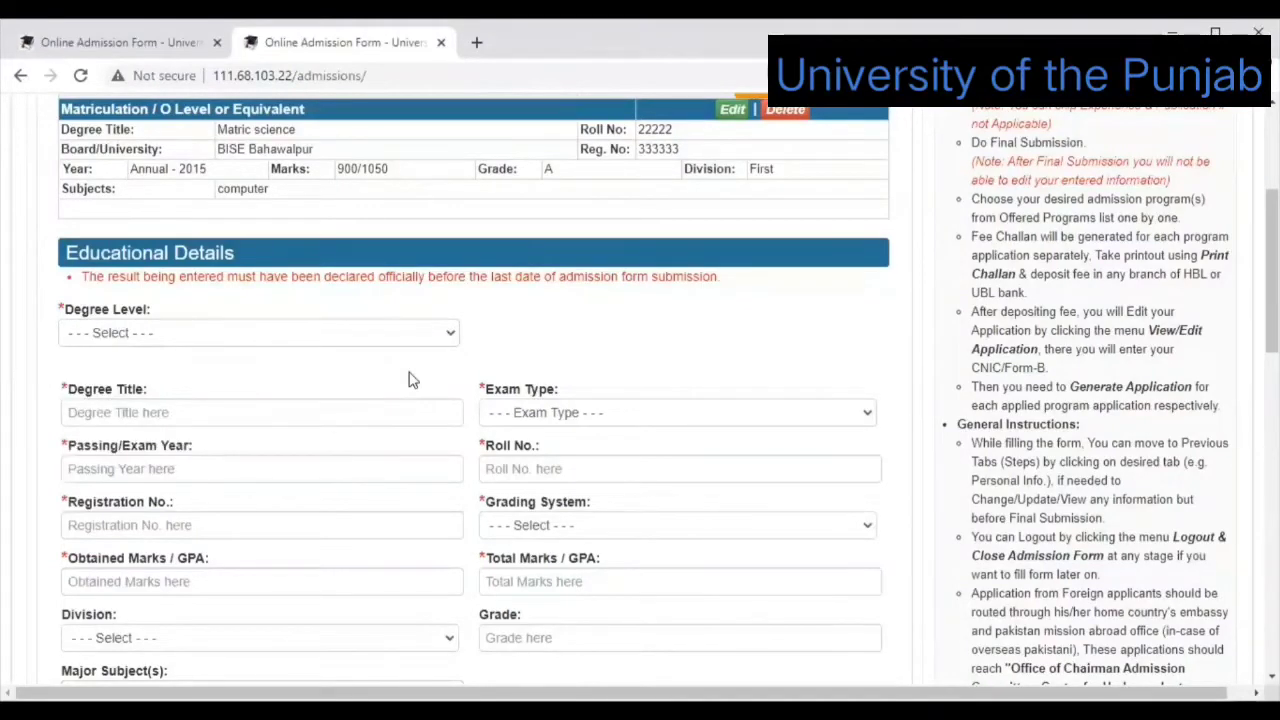
left_click(410, 378)
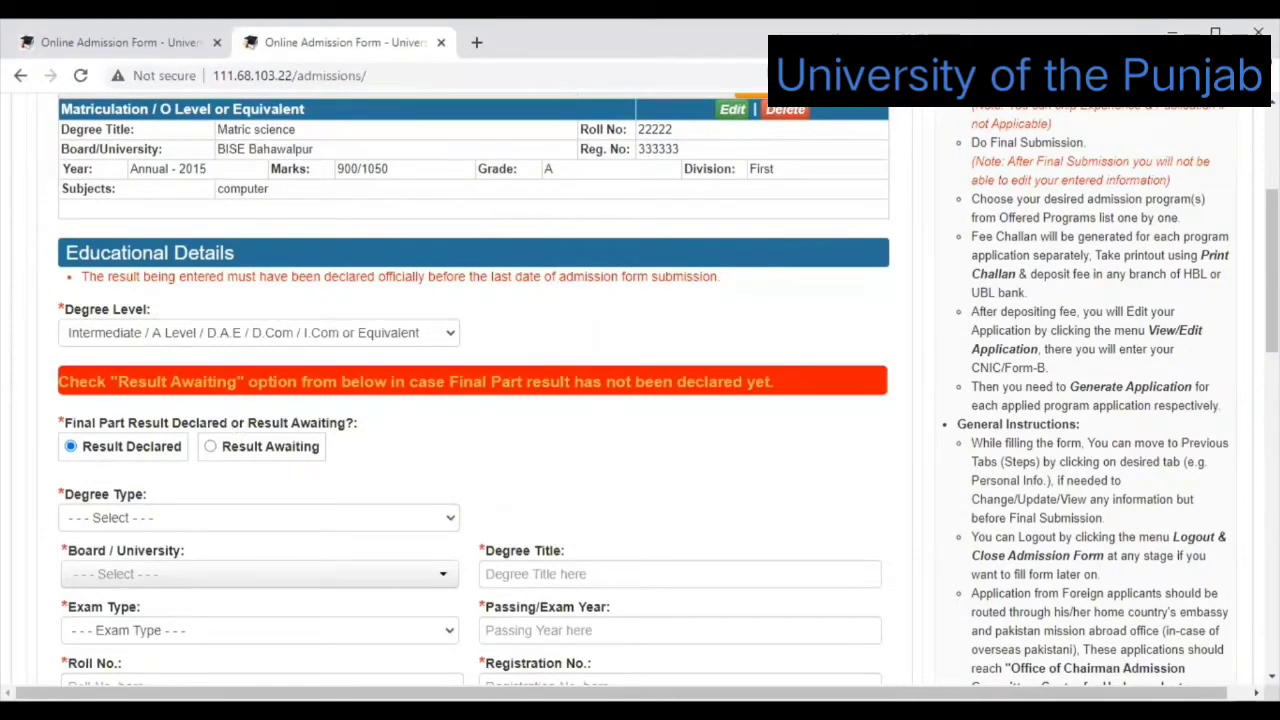
Change the intermediate final-part result from awaited to Result Declared.
scroll(357, 351, "down", 1)
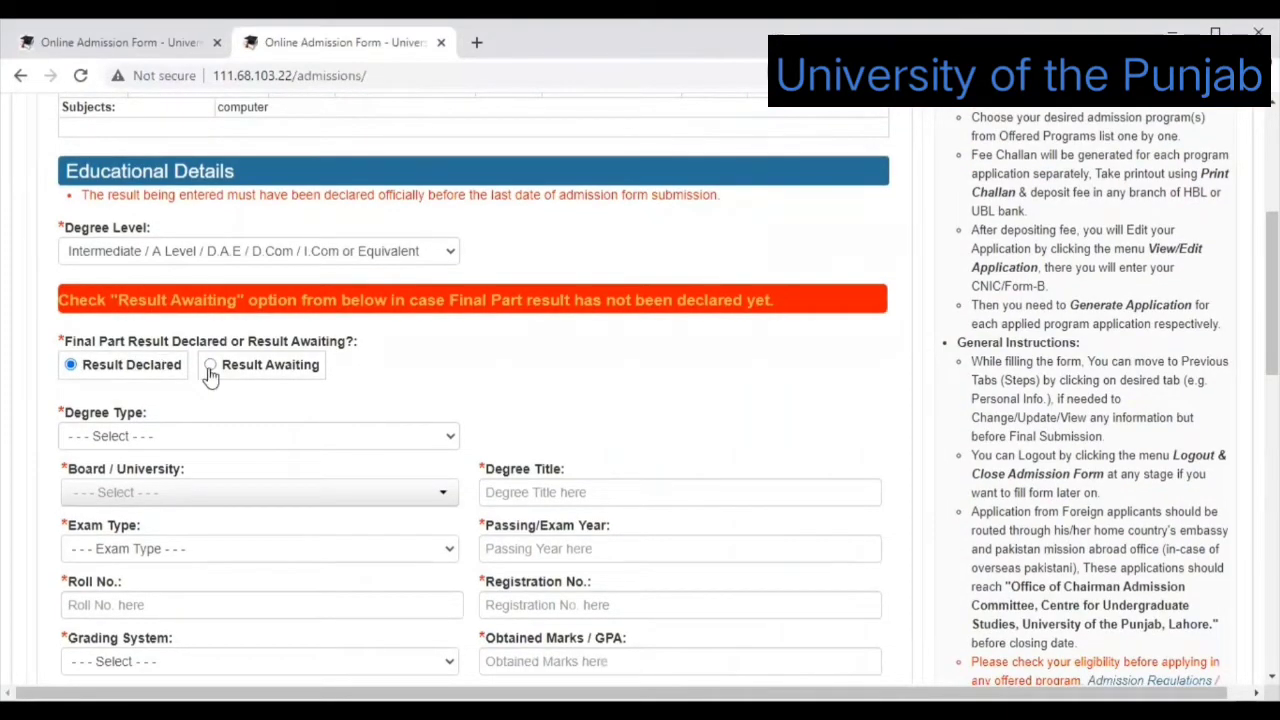
left_click(210, 368)
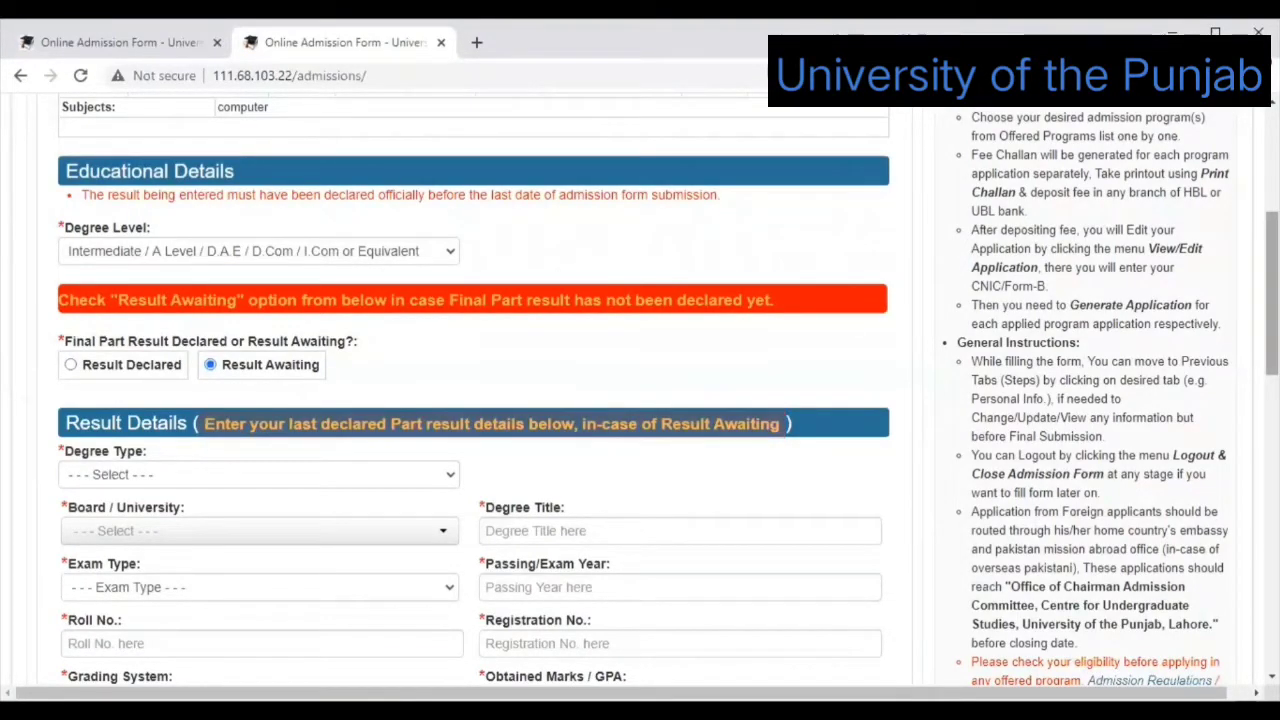
scroll(473, 400, "down", 2)
scroll(680, 360, "up", 1)
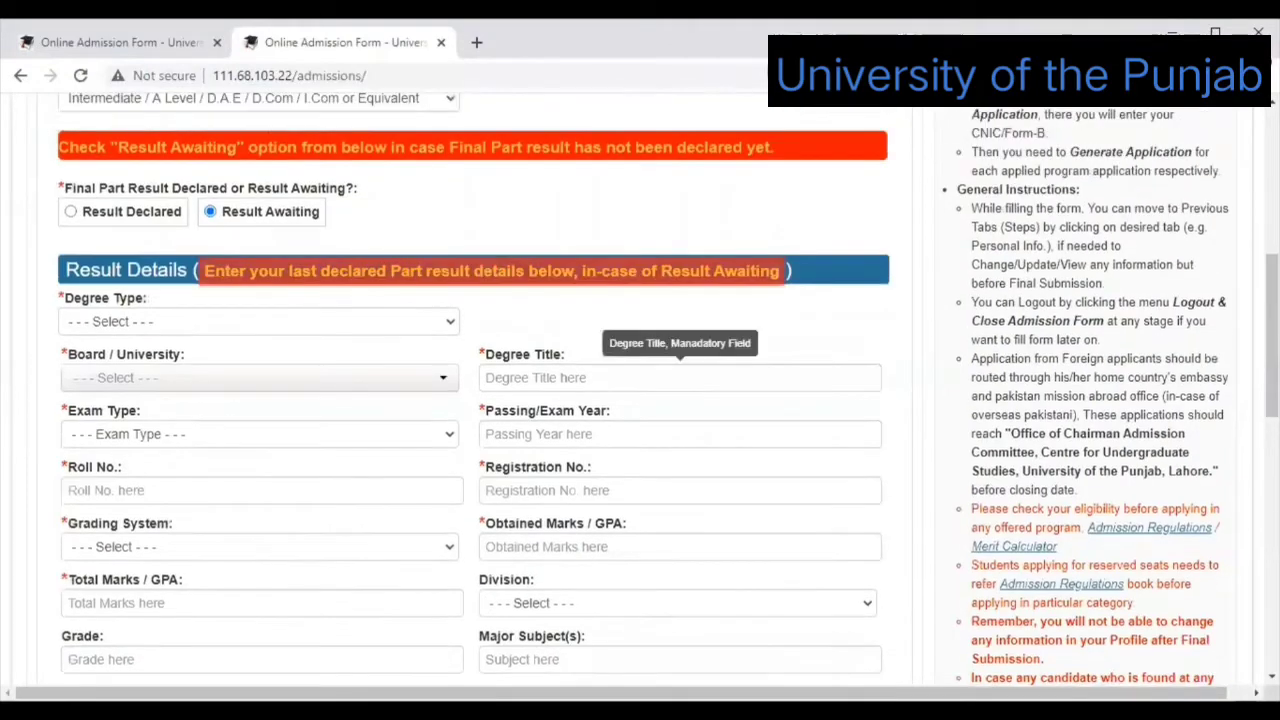
scroll(84, 283, "up", 1)
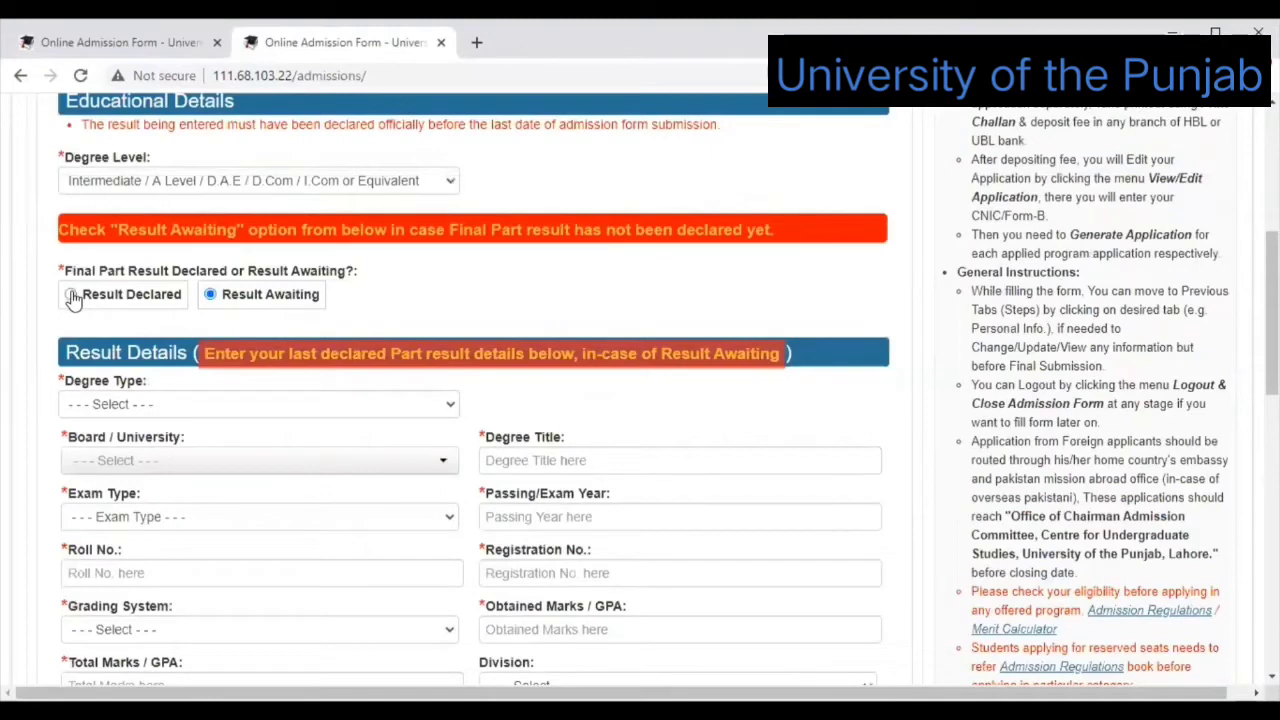
left_click(71, 295)
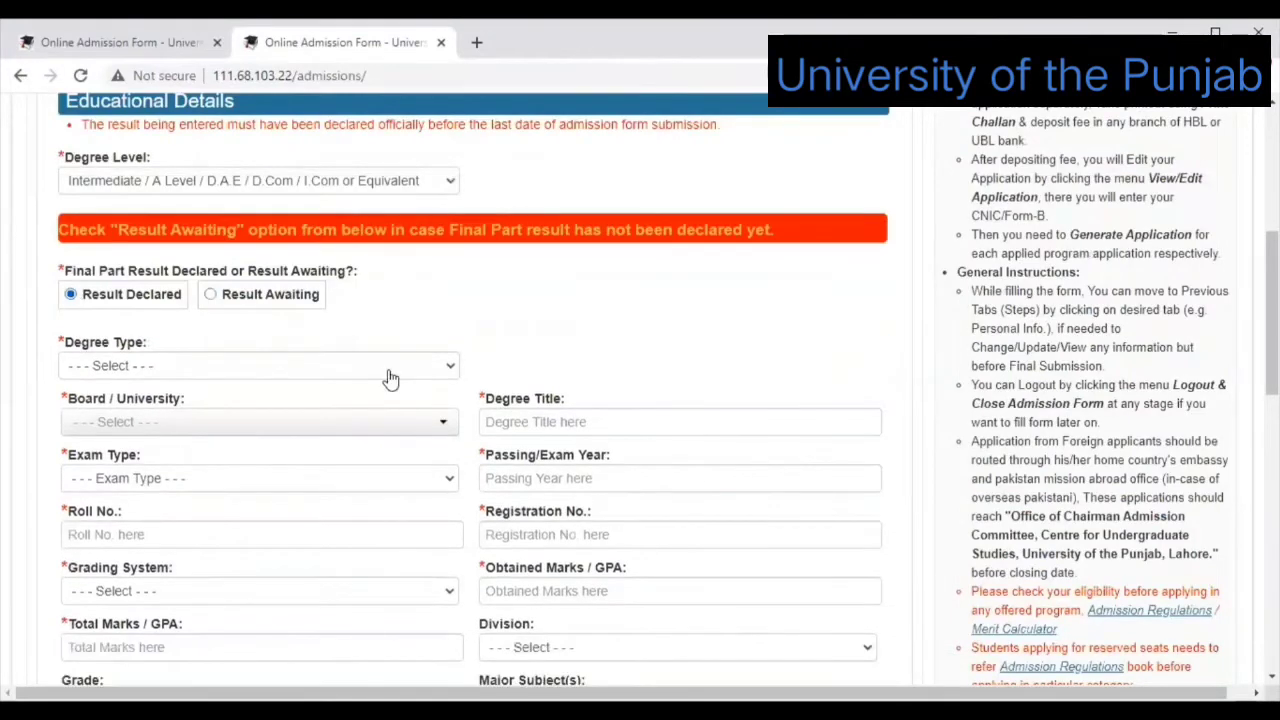
left_click(448, 368)
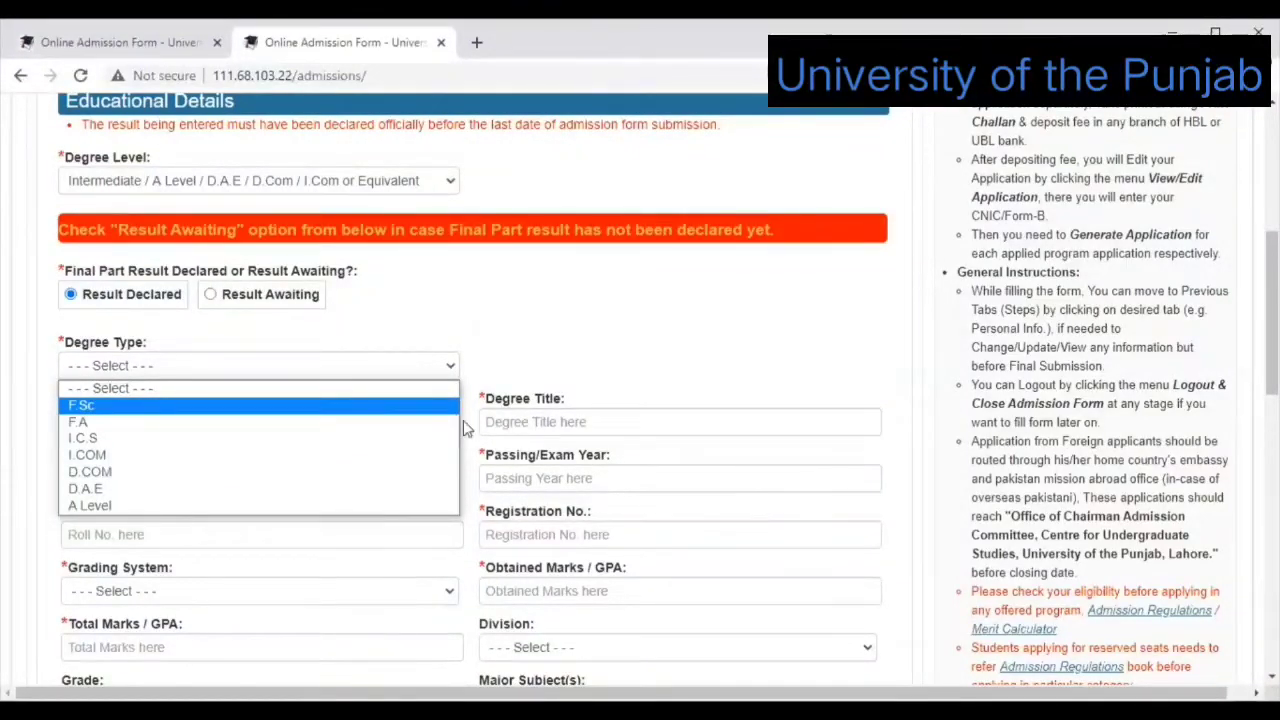
Choose F.Sc, board BISE Bahawalpur and Annual exam type, and fill in the roll number.
left_click(452, 410)
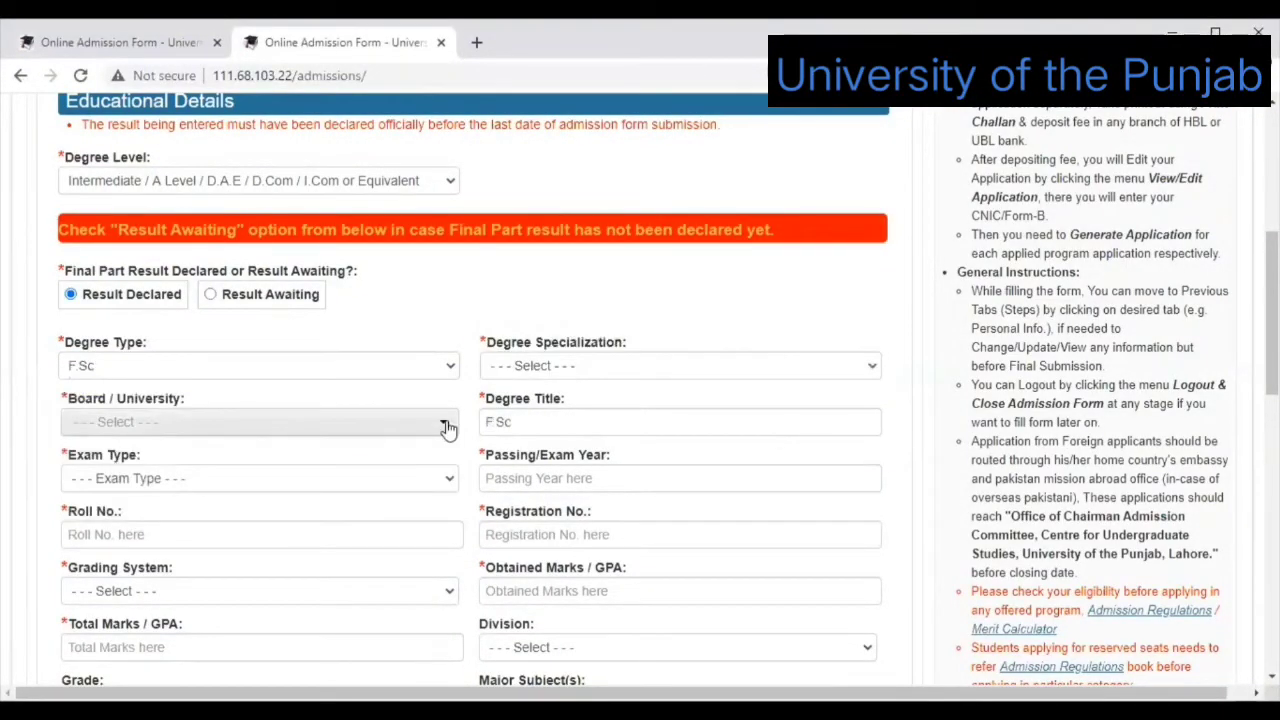
left_click(447, 427)
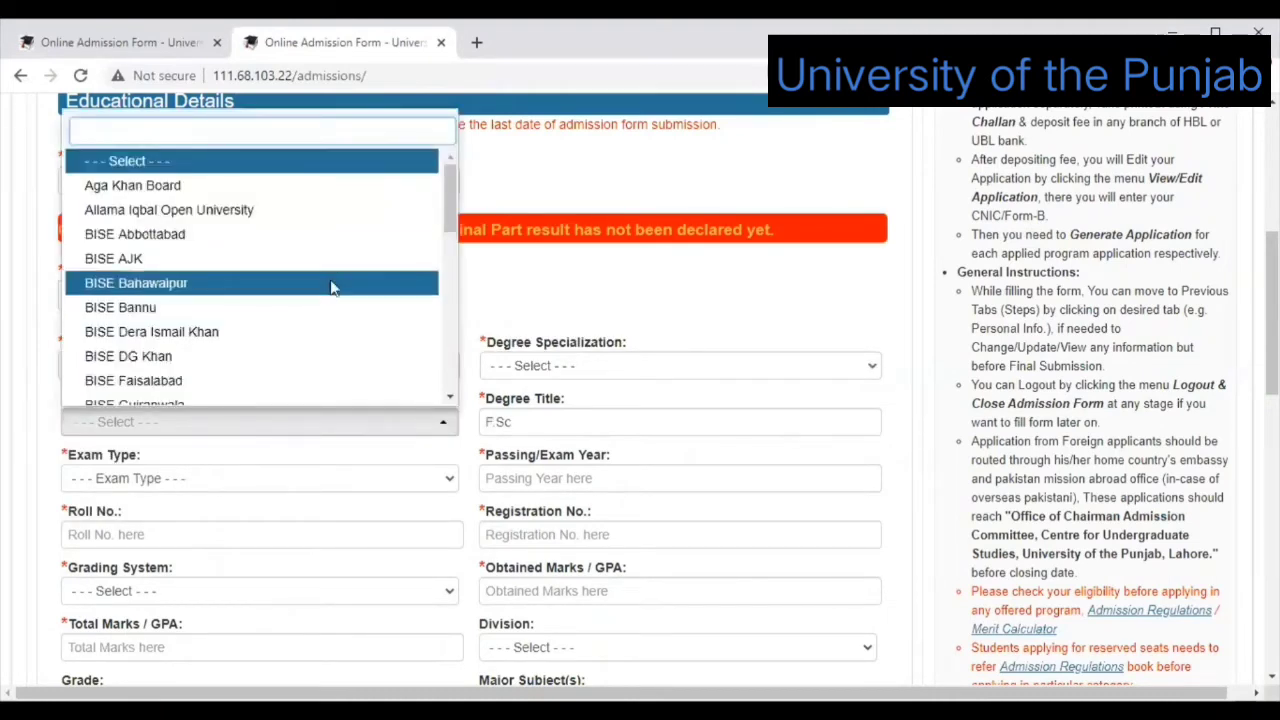
key("Return")
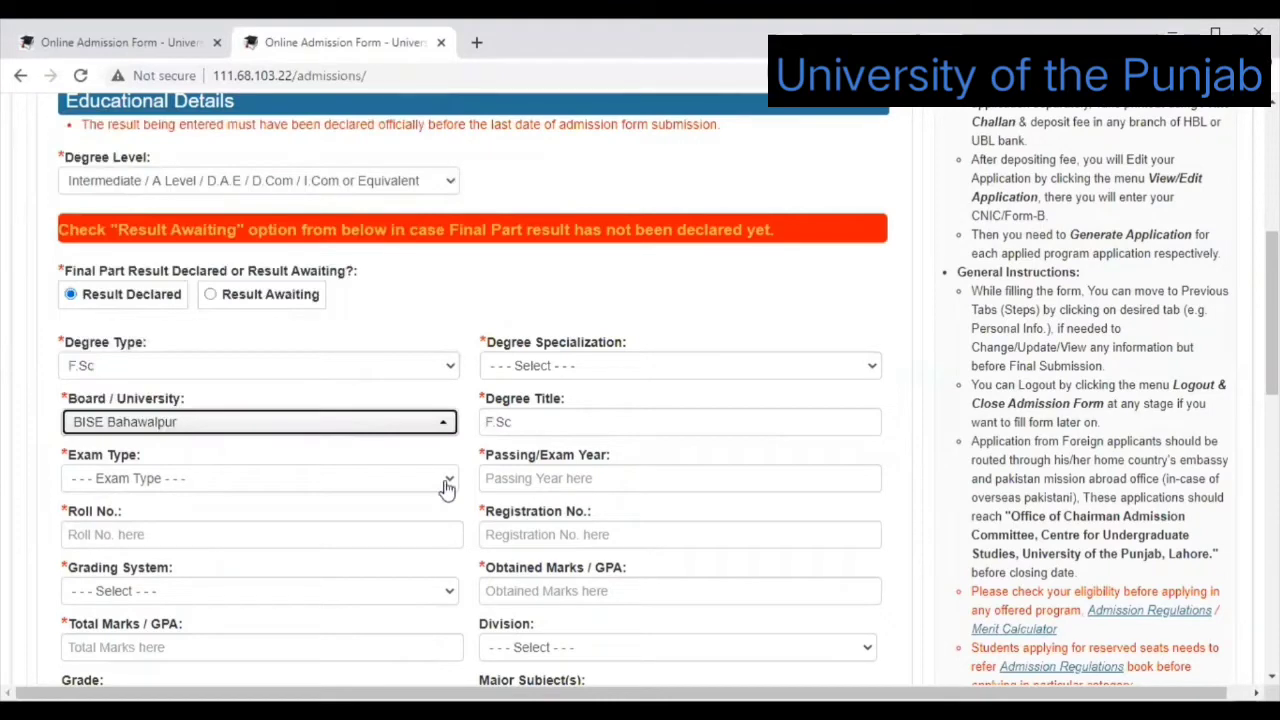
left_click(447, 485)
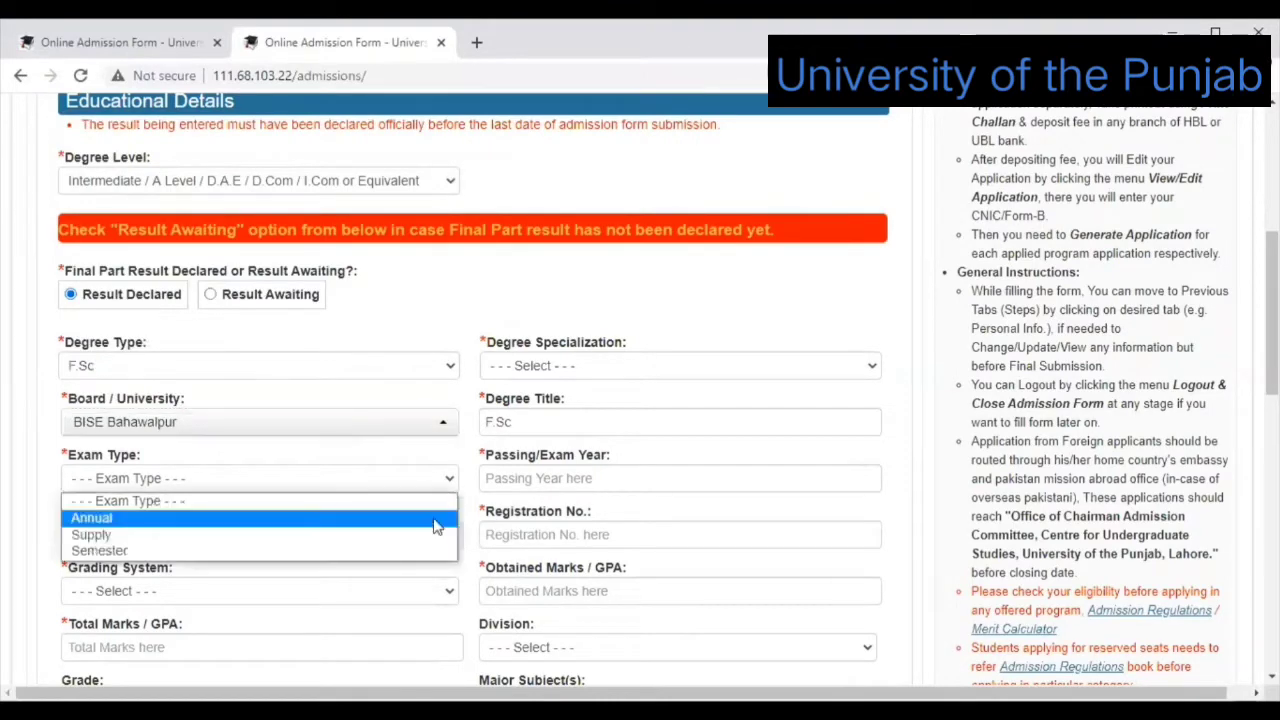
left_click(437, 527)
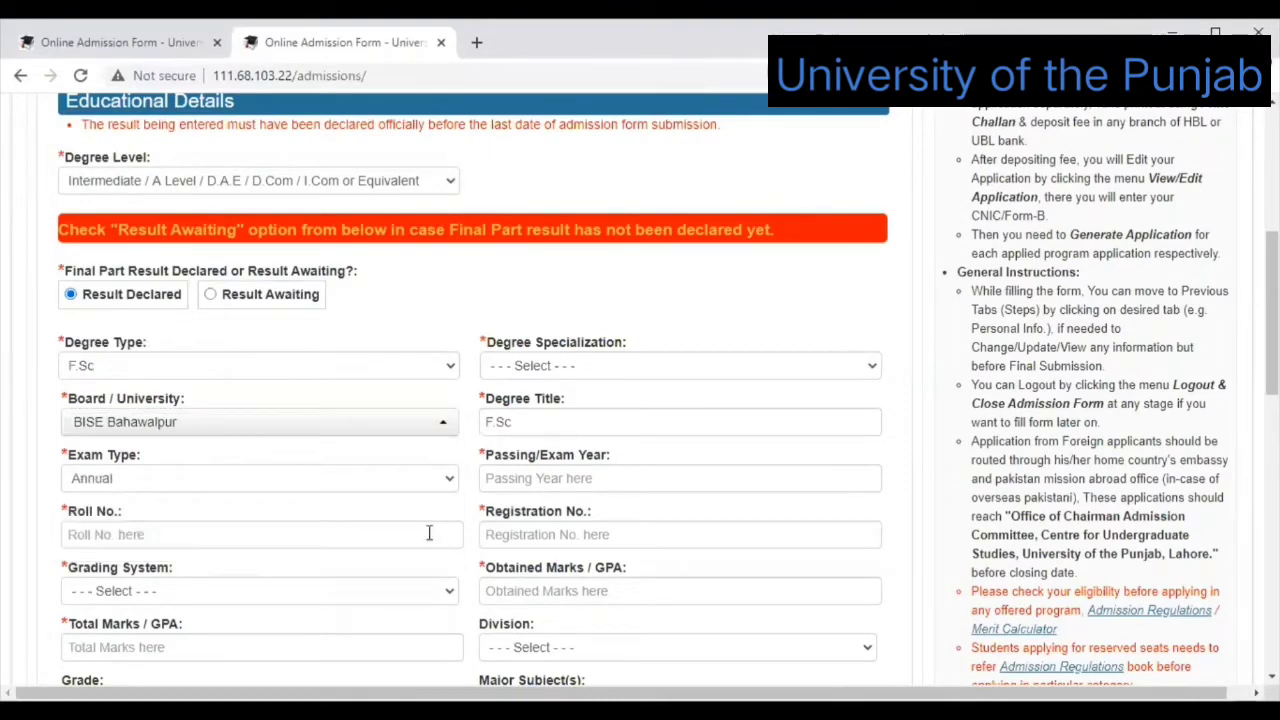
left_click(429, 533)
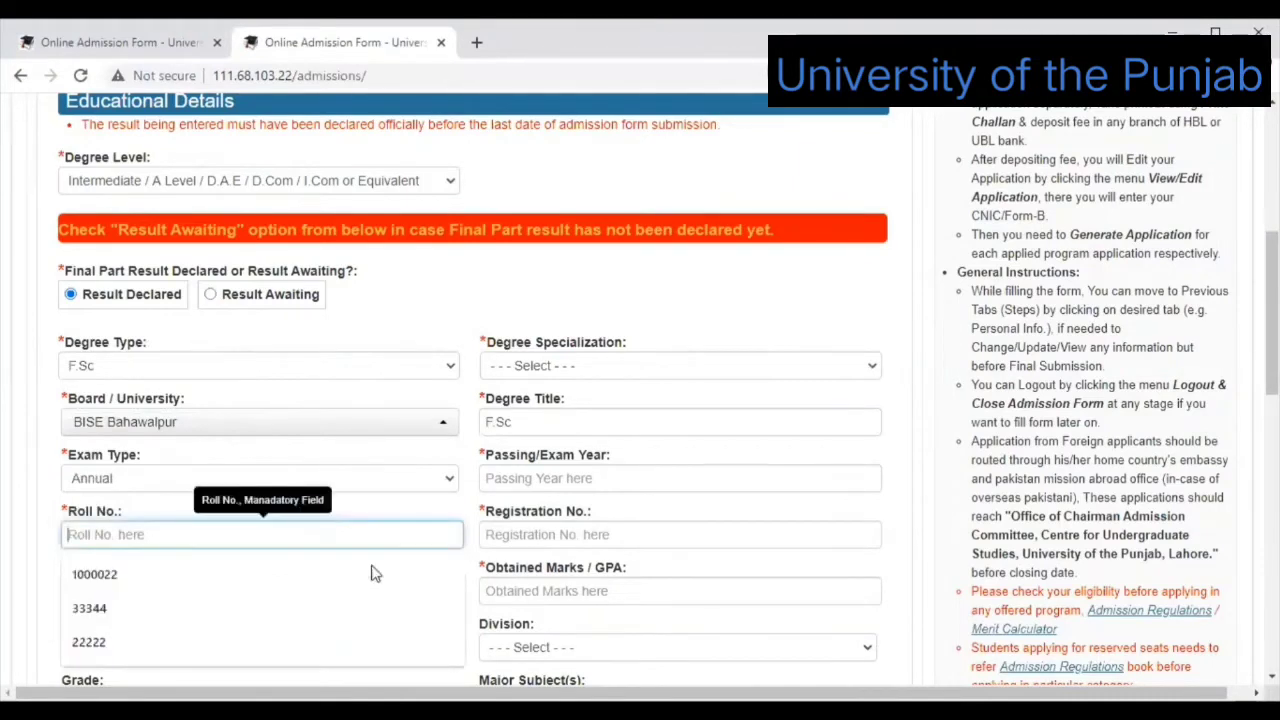
left_click(372, 572)
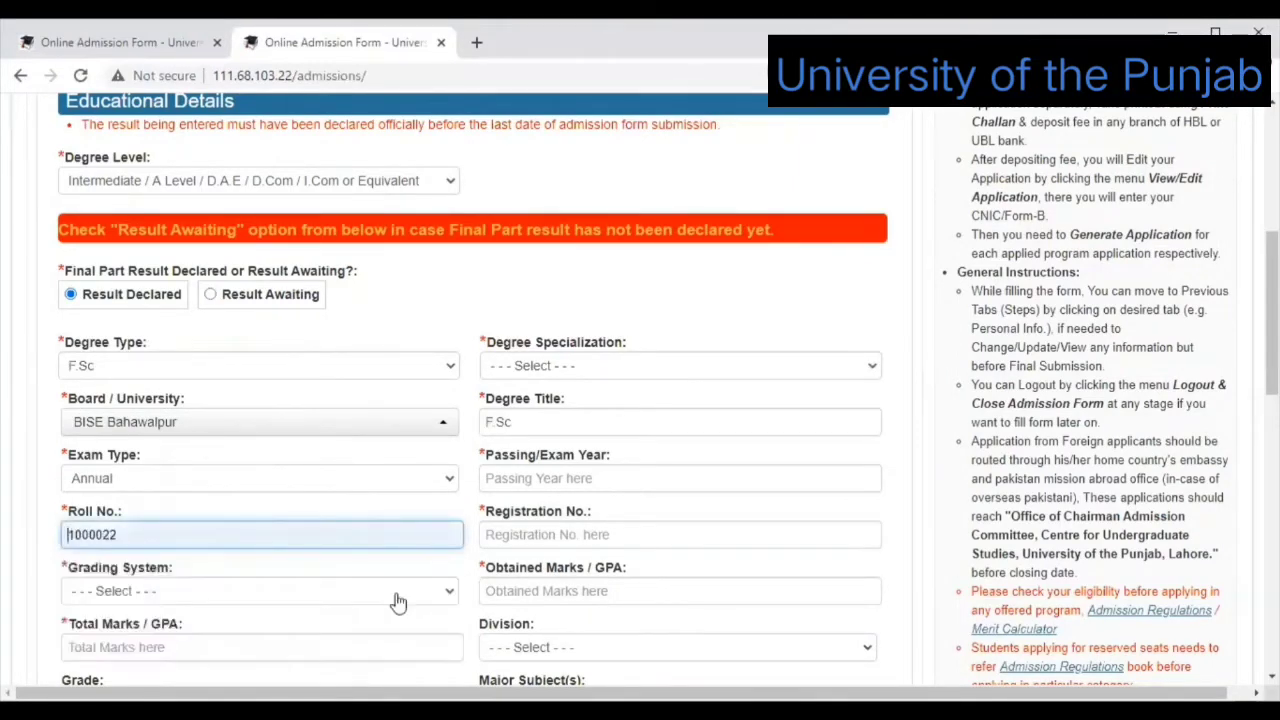
key("End")
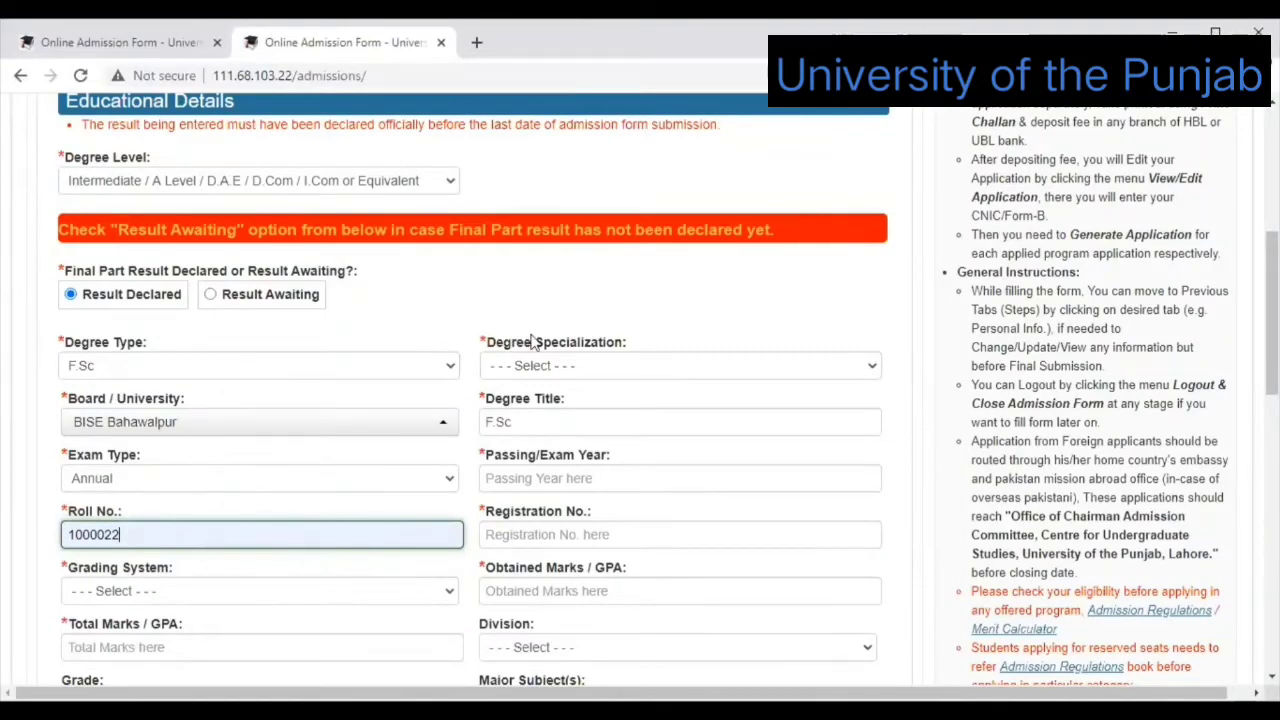
scroll(271, 380, "down", 2)
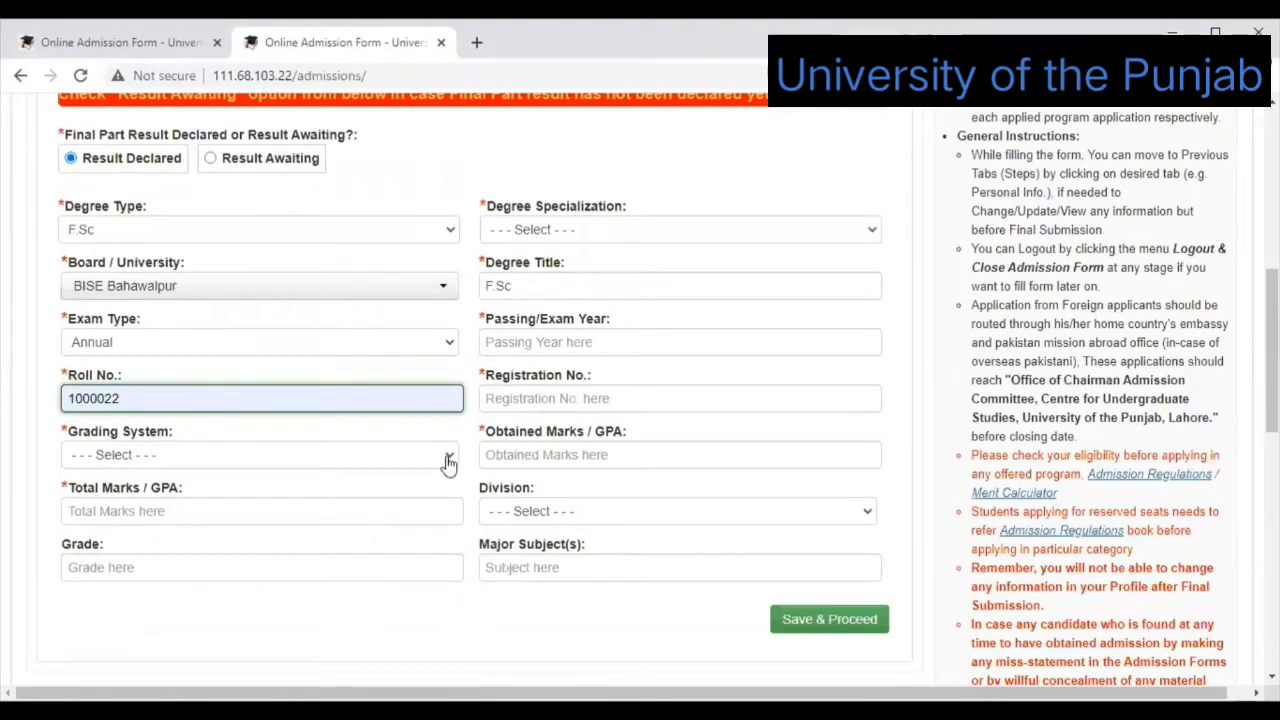
Set the grading system to Marks, total marks to 1100 and grade A.
left_click(418, 454)
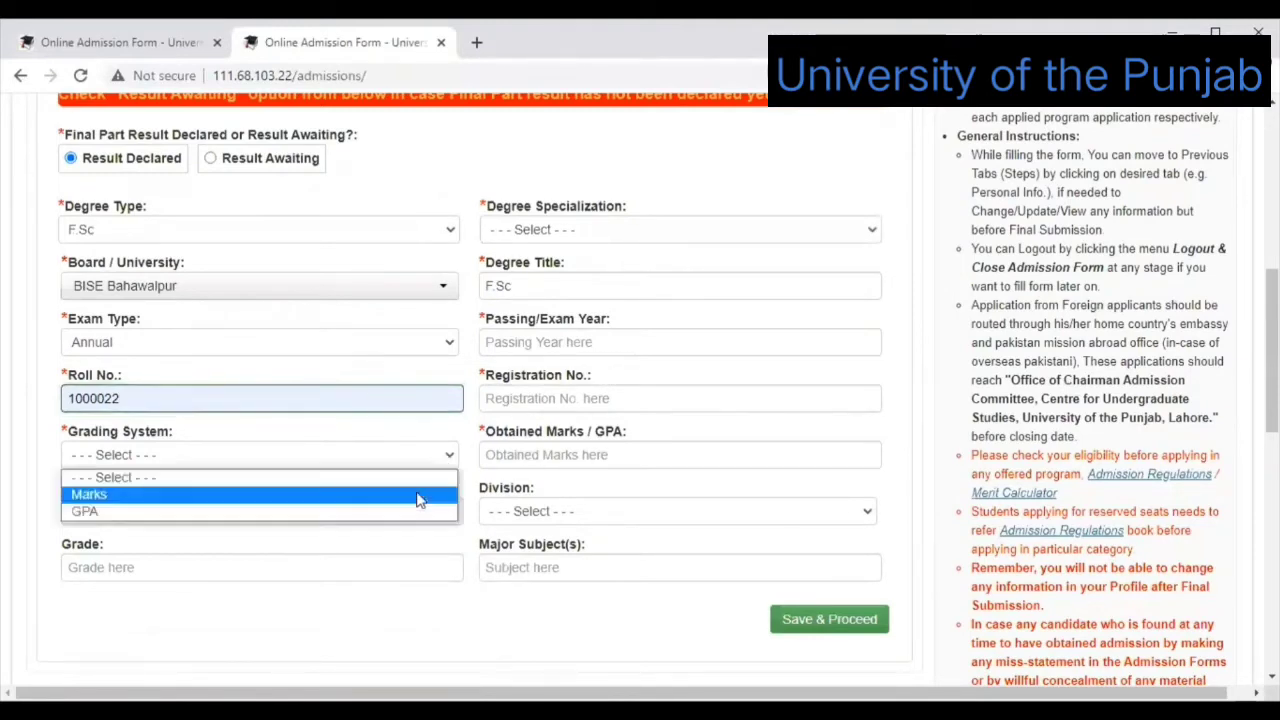
left_click(418, 492)
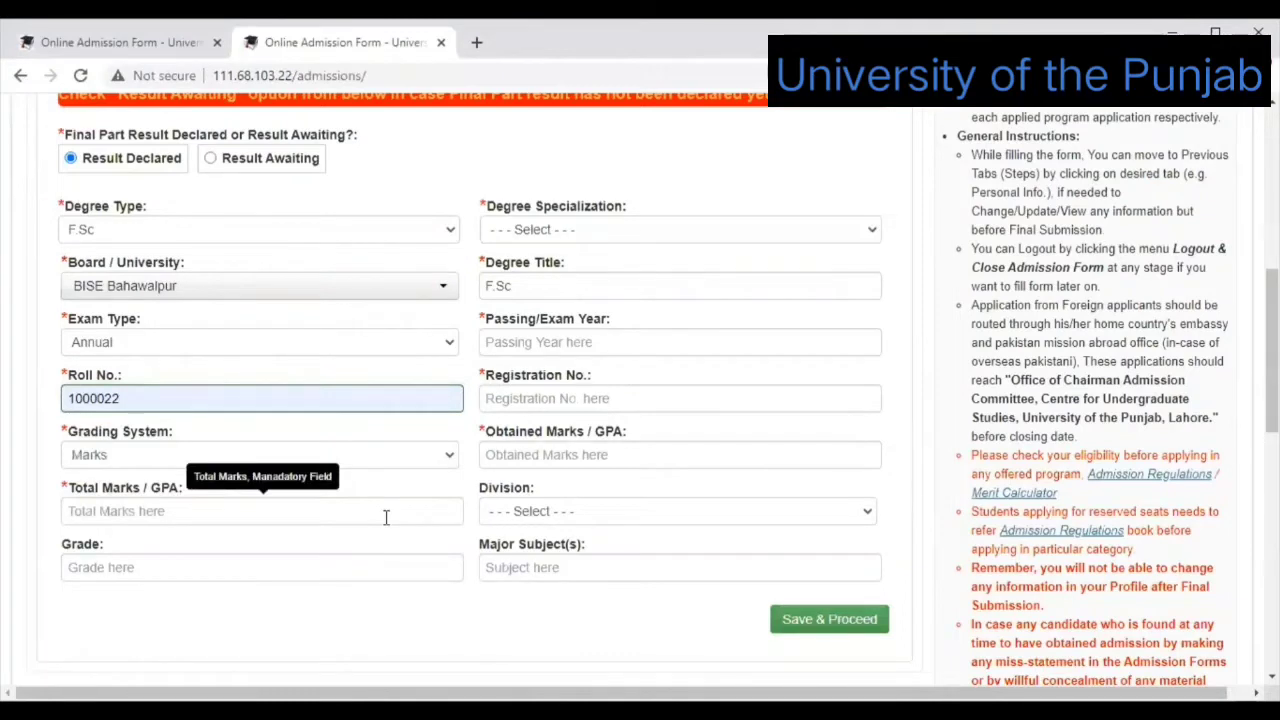
left_click(386, 517)
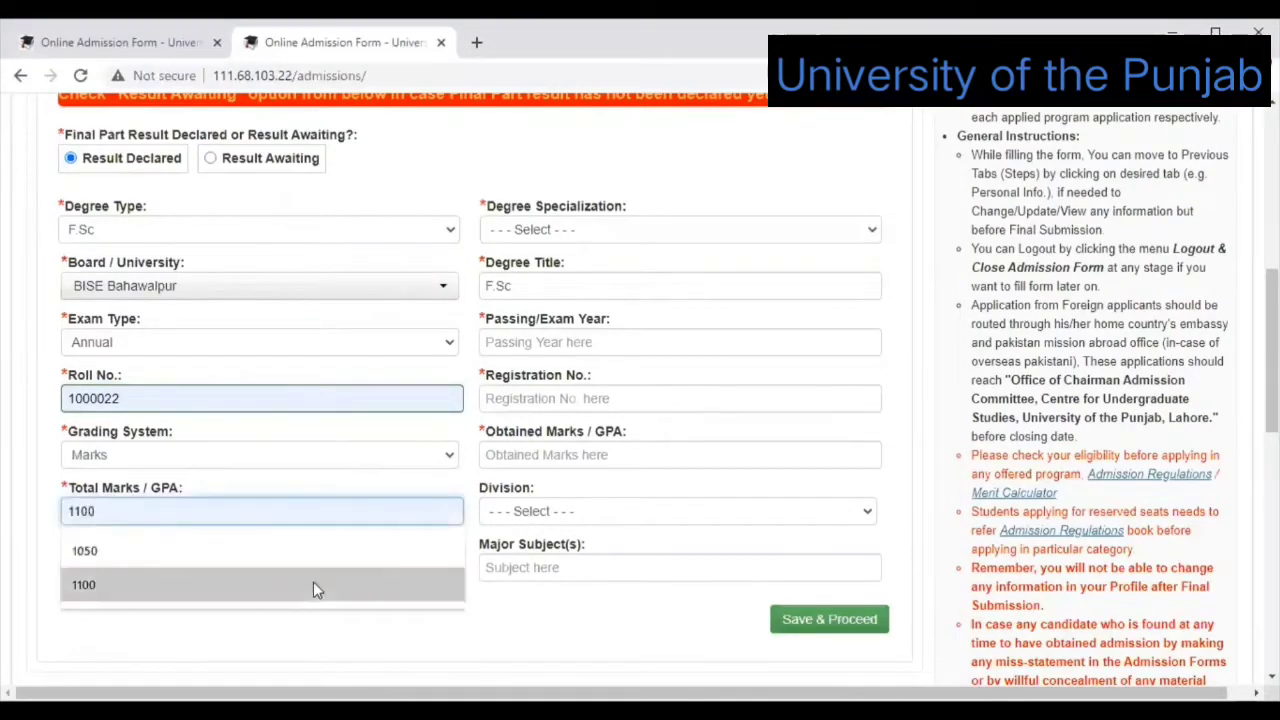
left_click(328, 580)
left_click(343, 570)
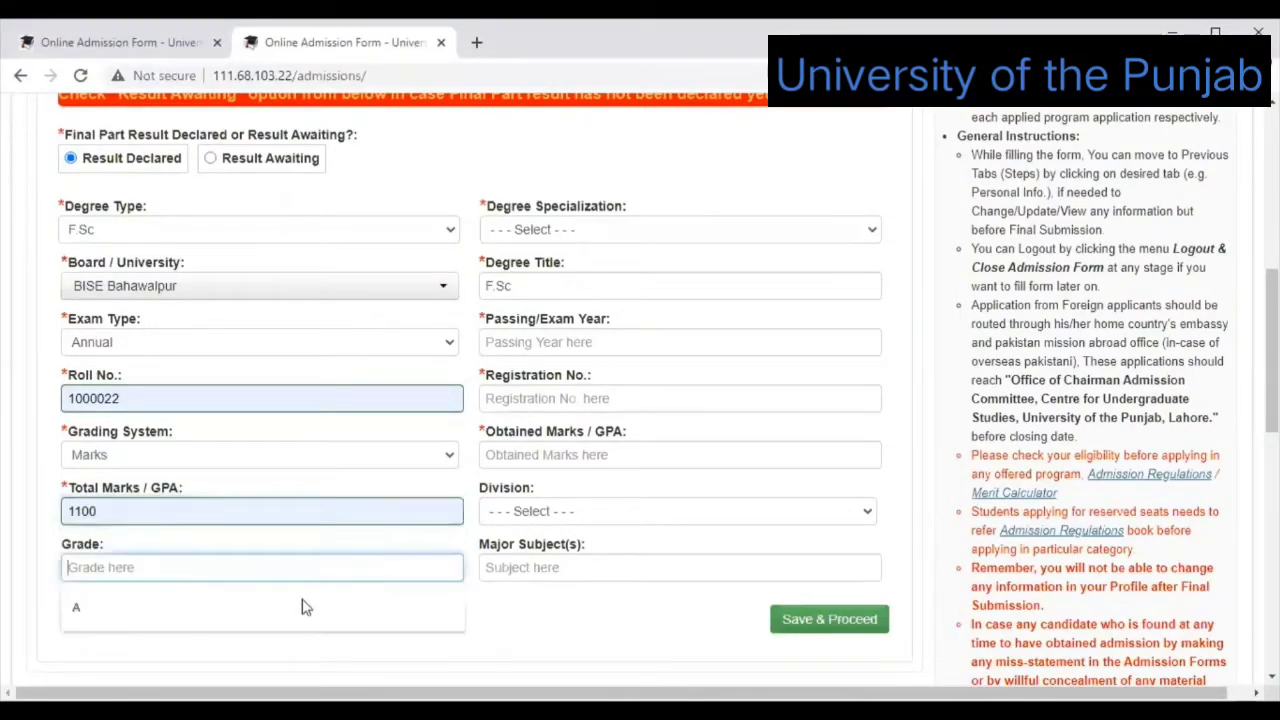
left_click(290, 612)
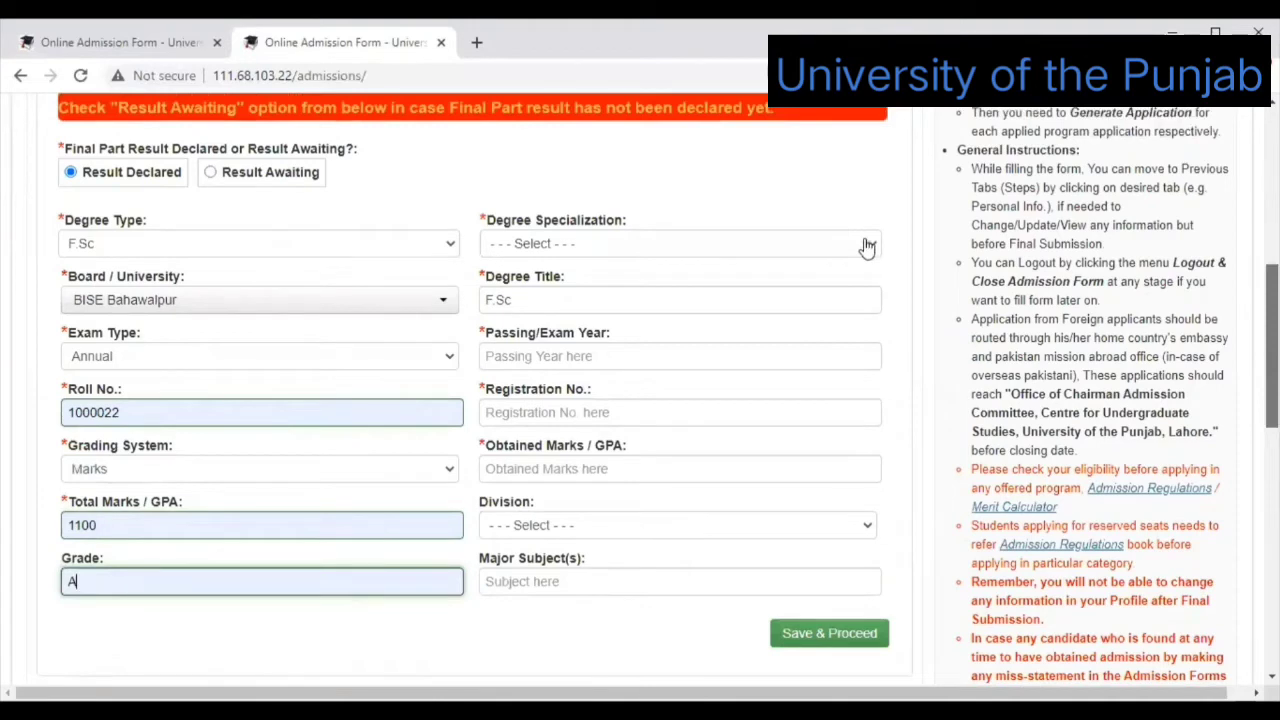
Set specialization Pre-Engineering and passing year 2019, and accept the suggested registration number.
left_click(840, 254)
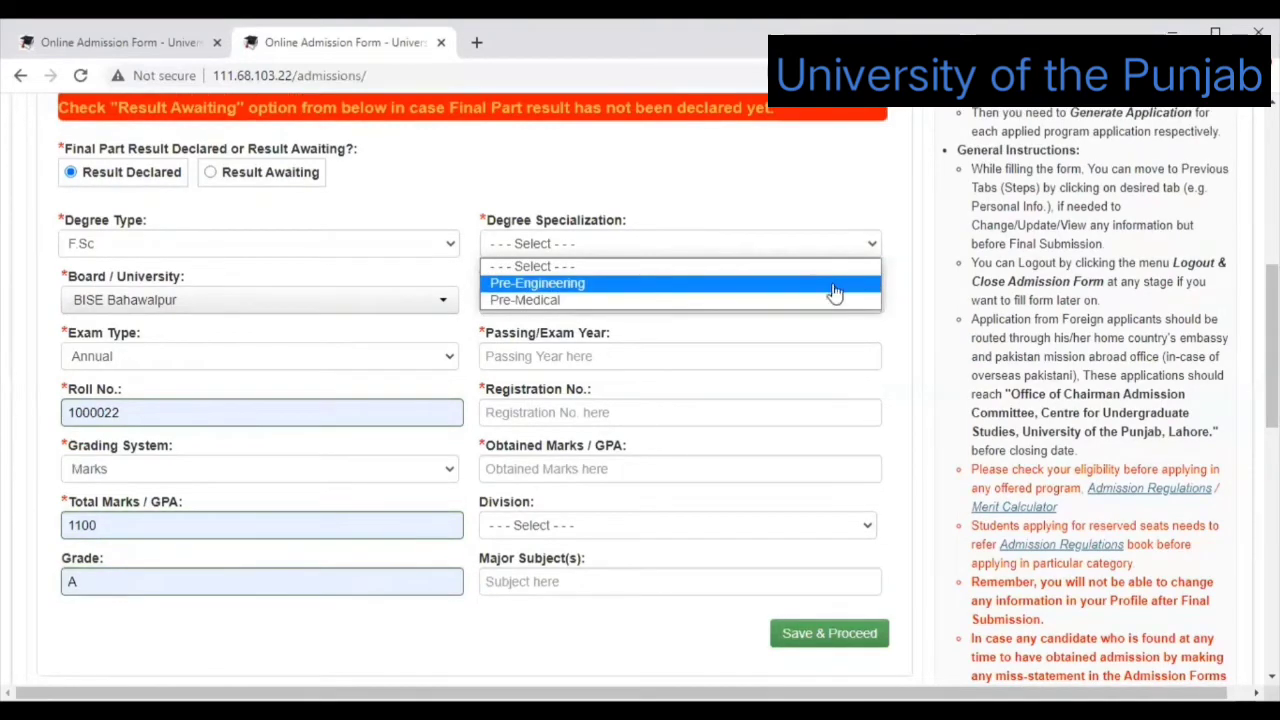
key("Return")
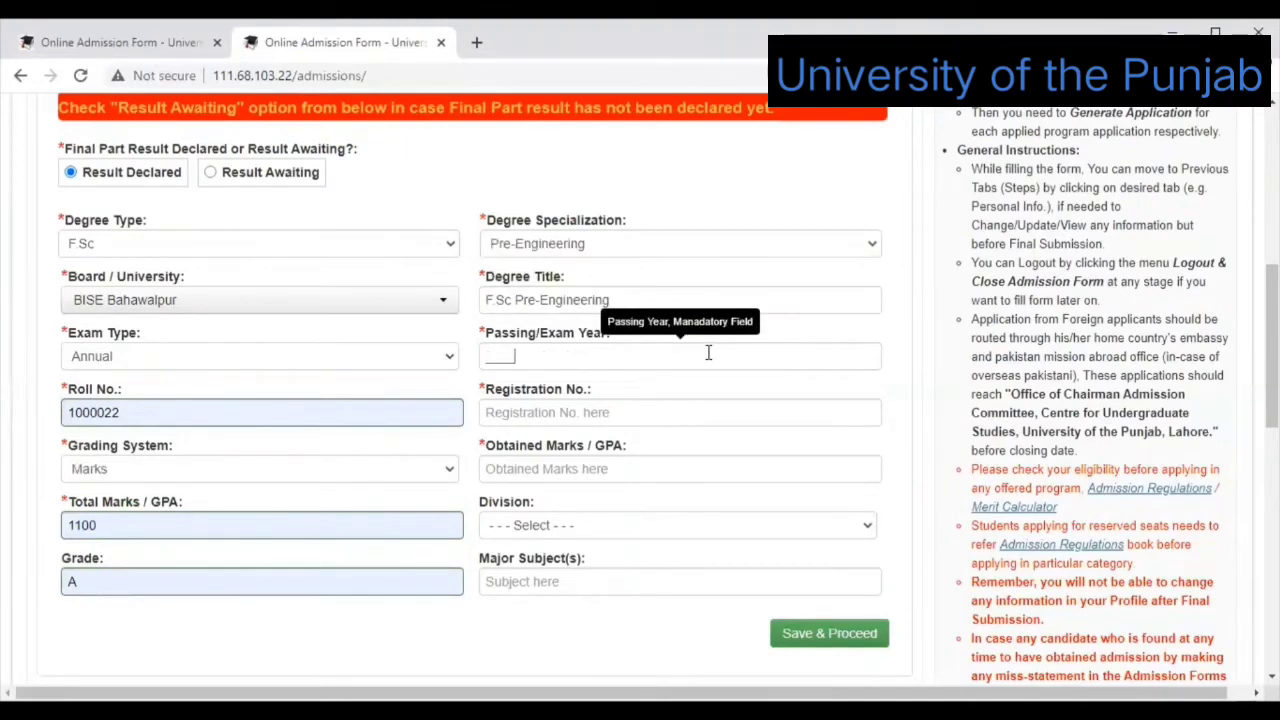
left_click(708, 352)
type("2")
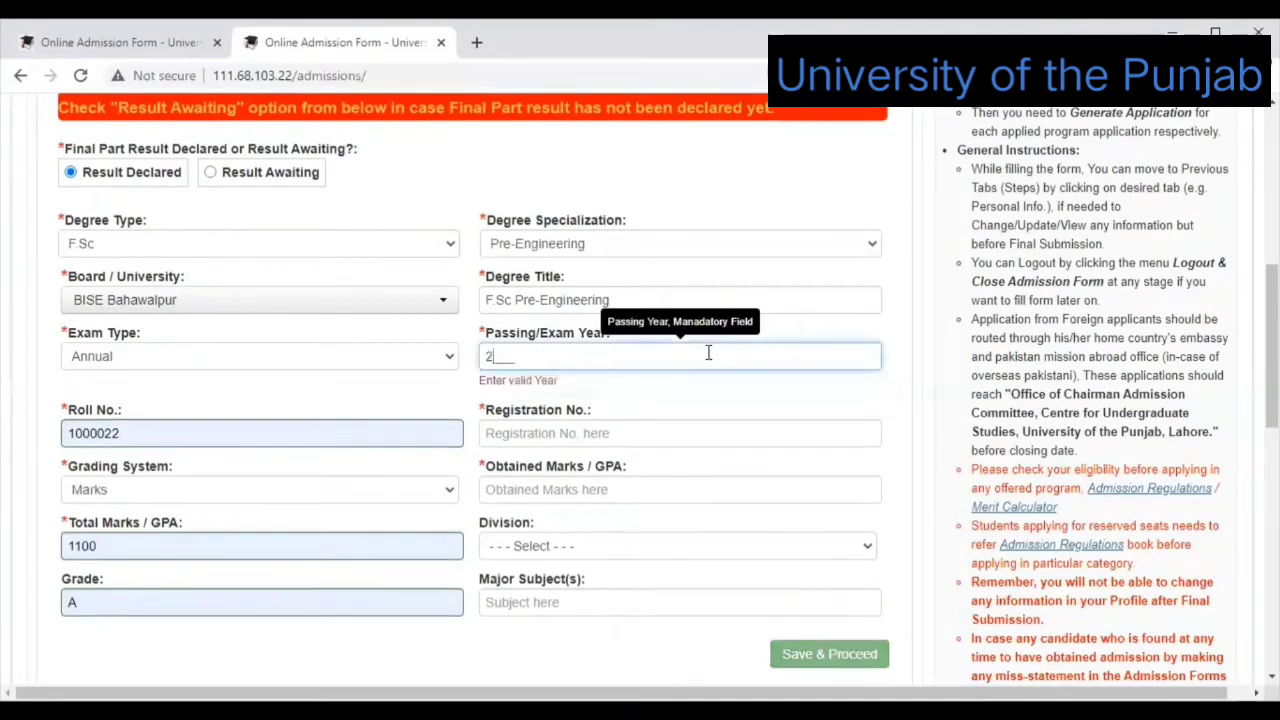
type("01")
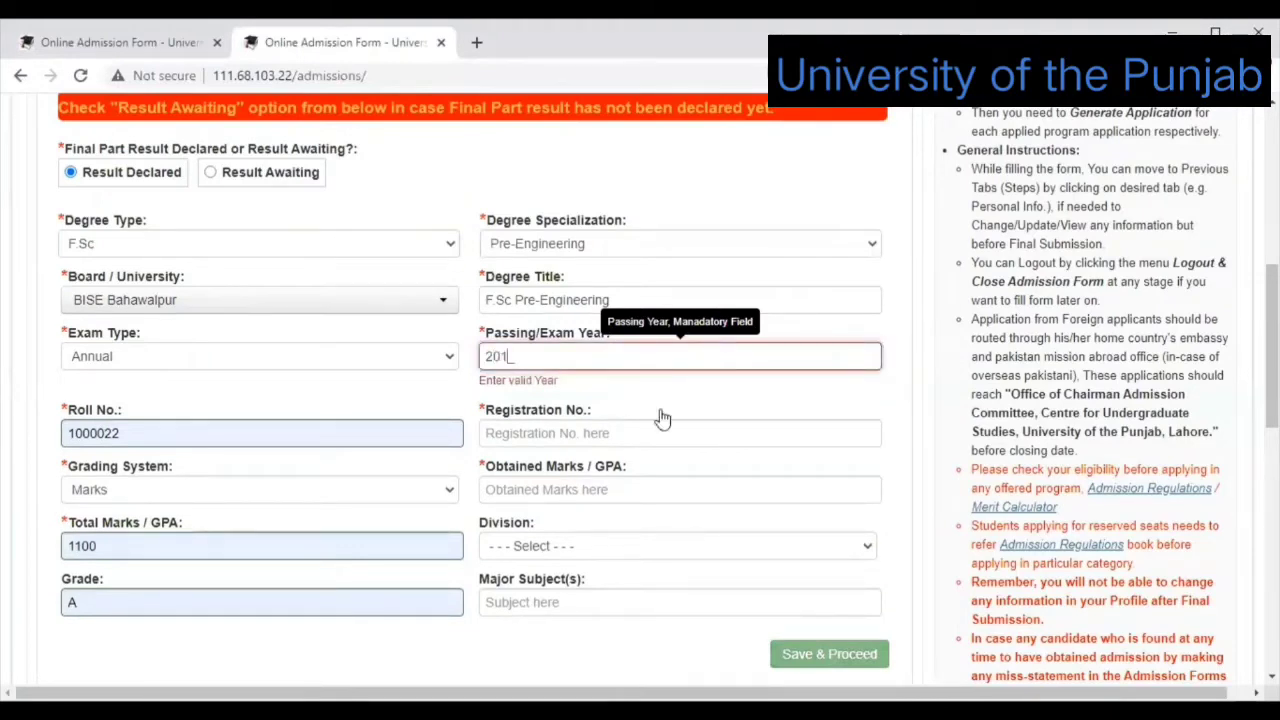
type("9")
left_click(661, 411)
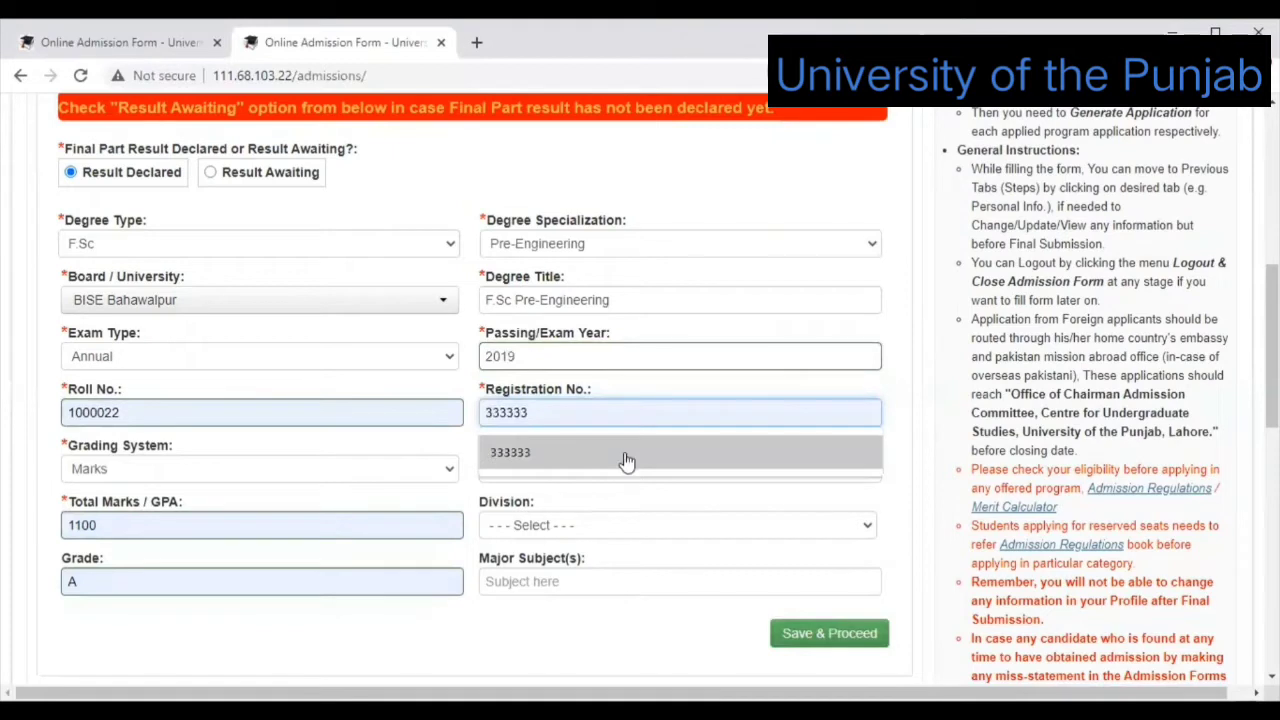
key("Return")
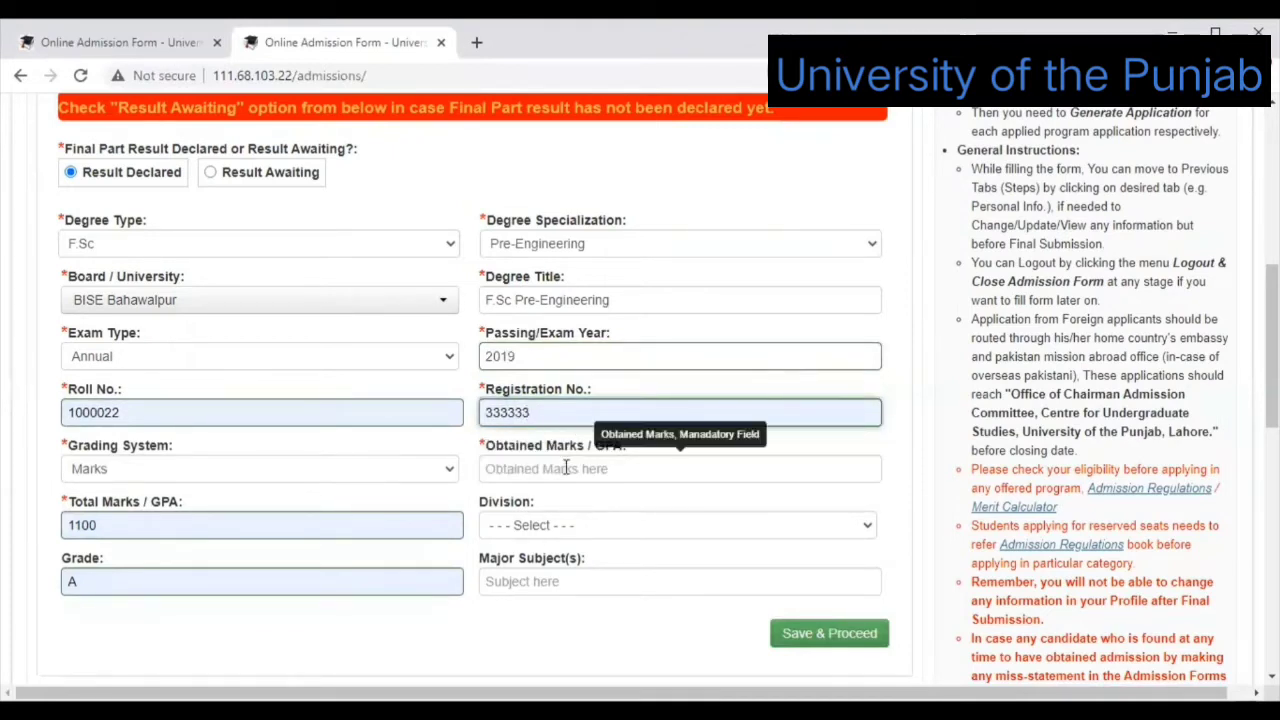
Enter obtained marks 950, First division, and subjects physics, chemistry and mathematics, then save.
left_click(555, 472)
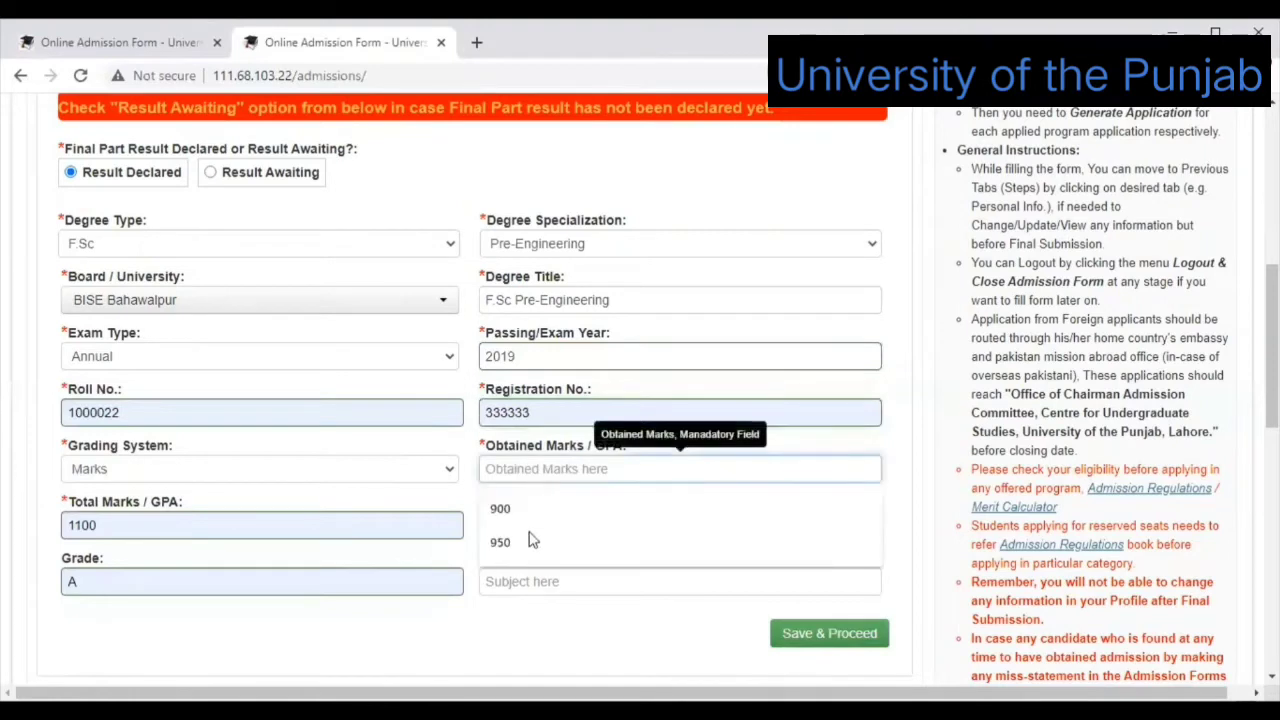
left_click(528, 541)
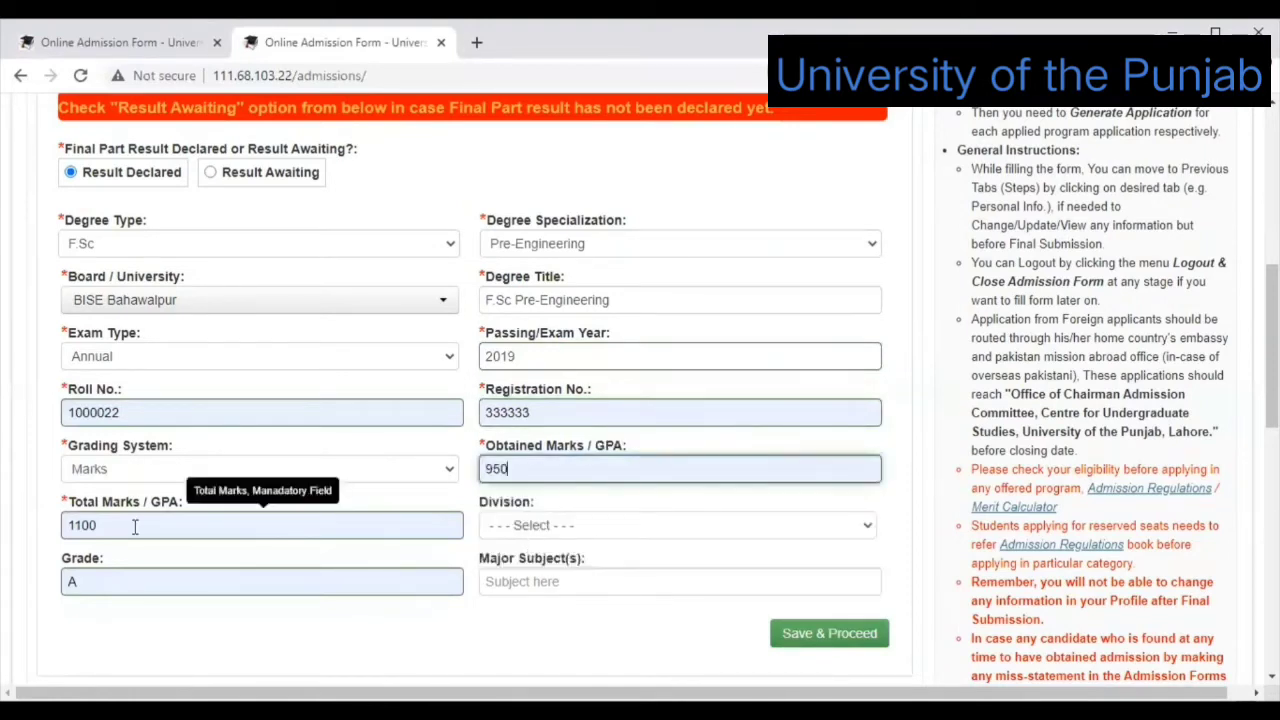
left_click(698, 529)
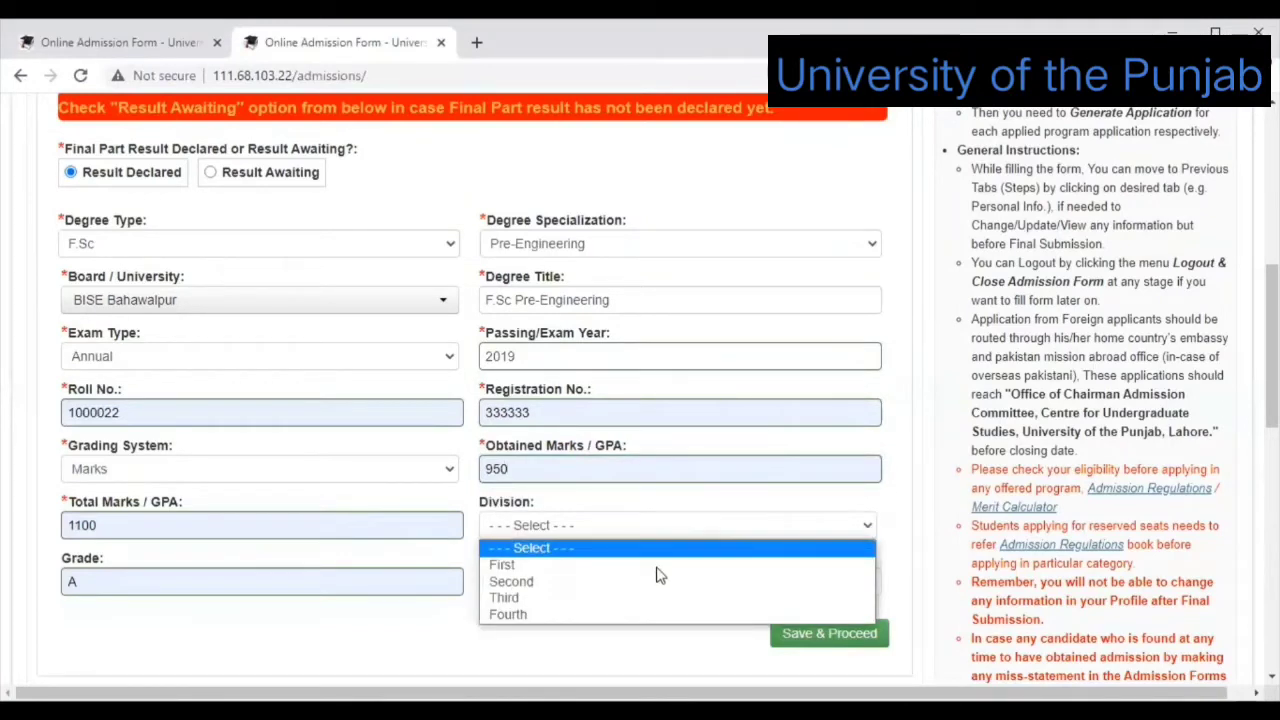
left_click(655, 566)
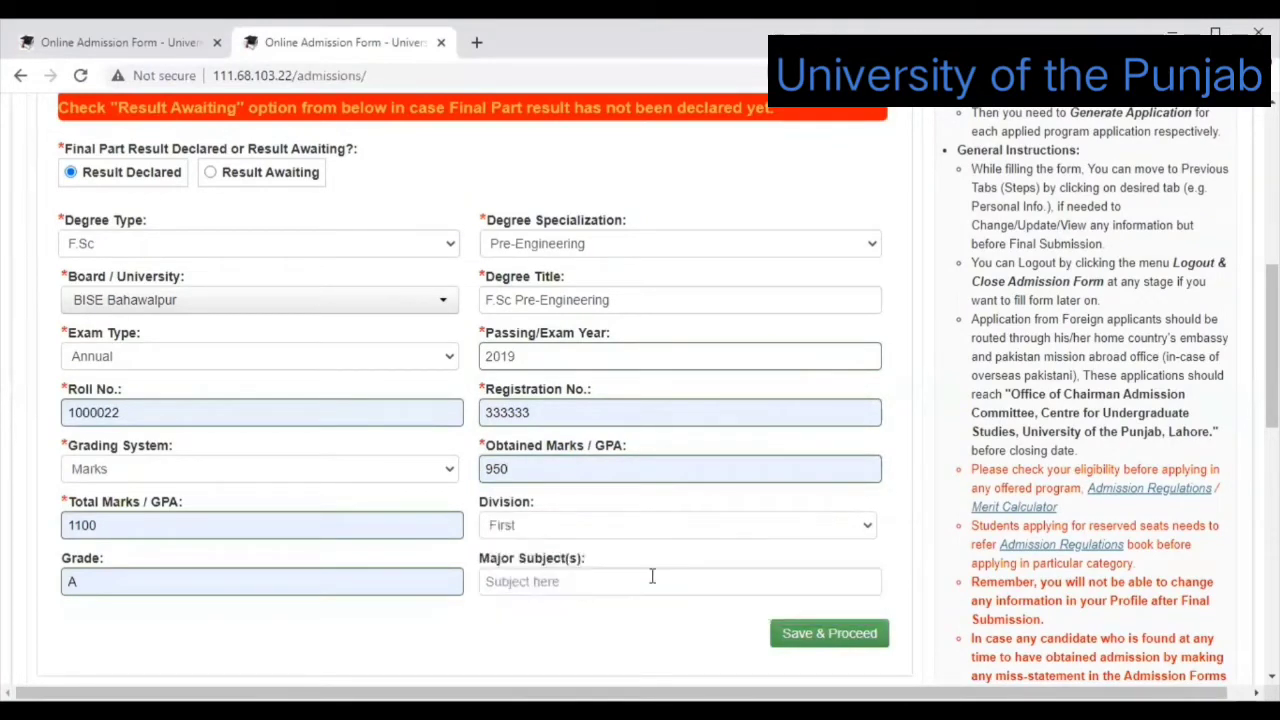
left_click(652, 578)
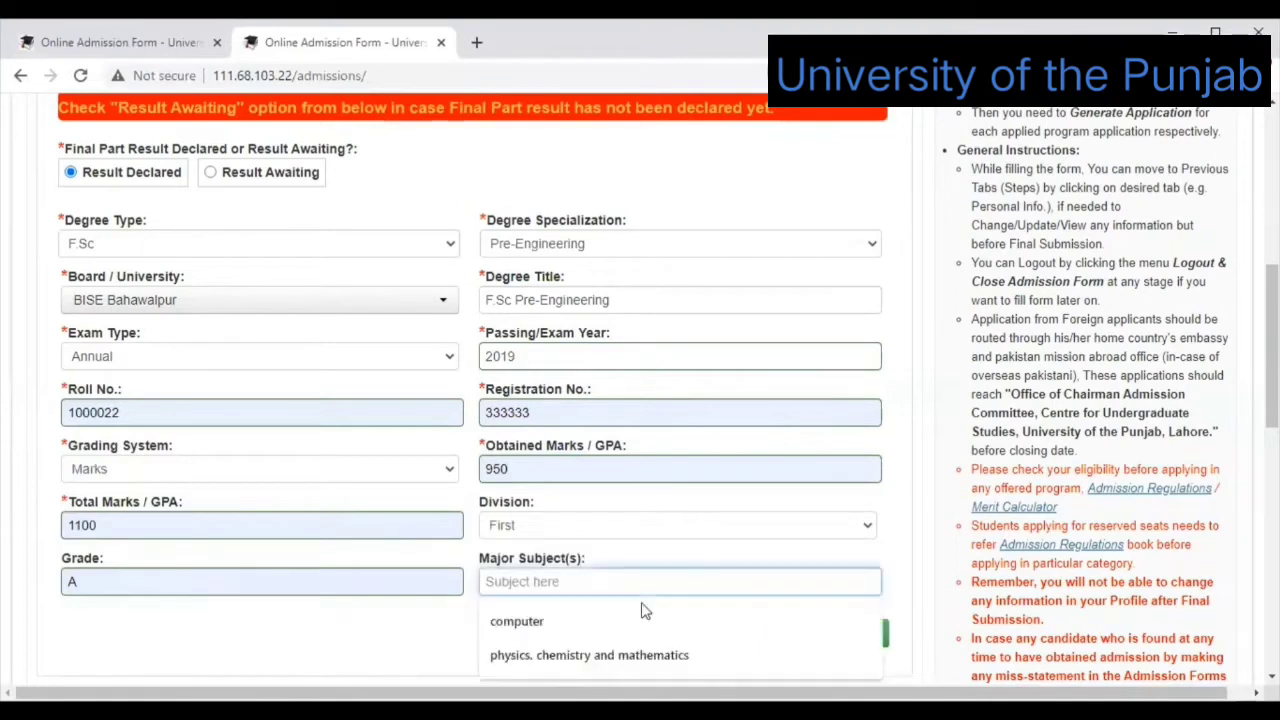
left_click(628, 655)
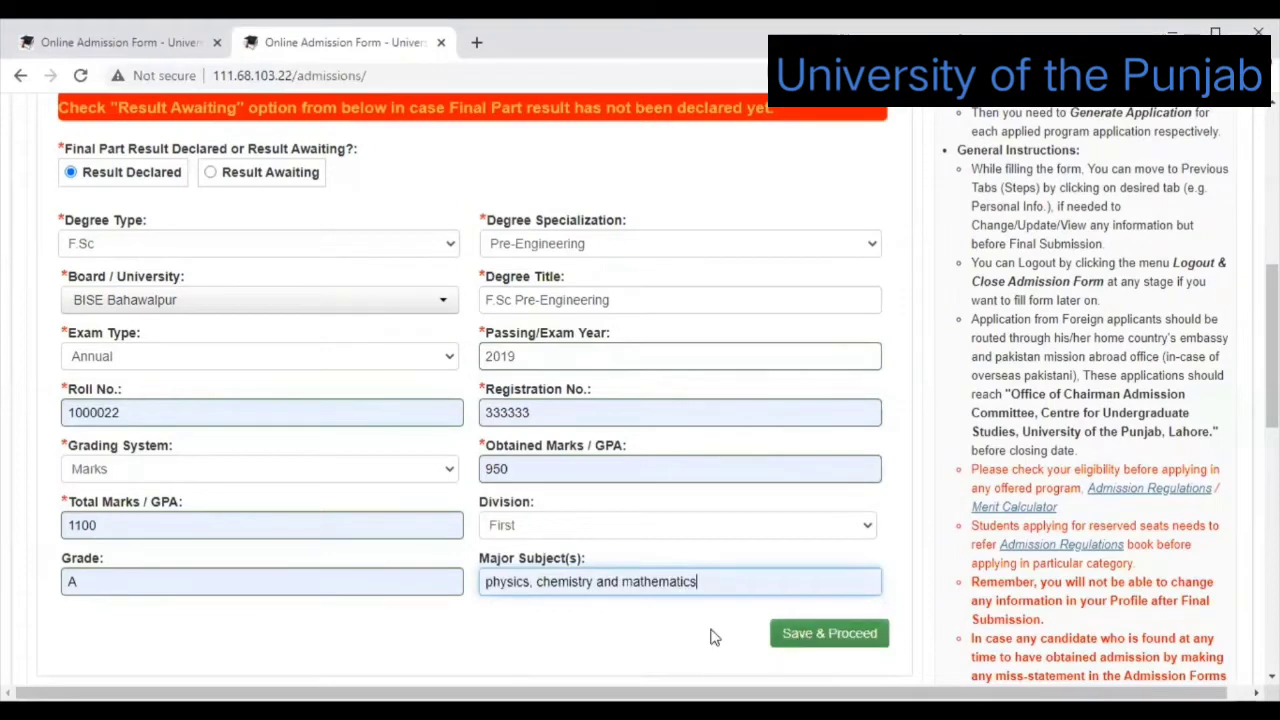
left_click(815, 636)
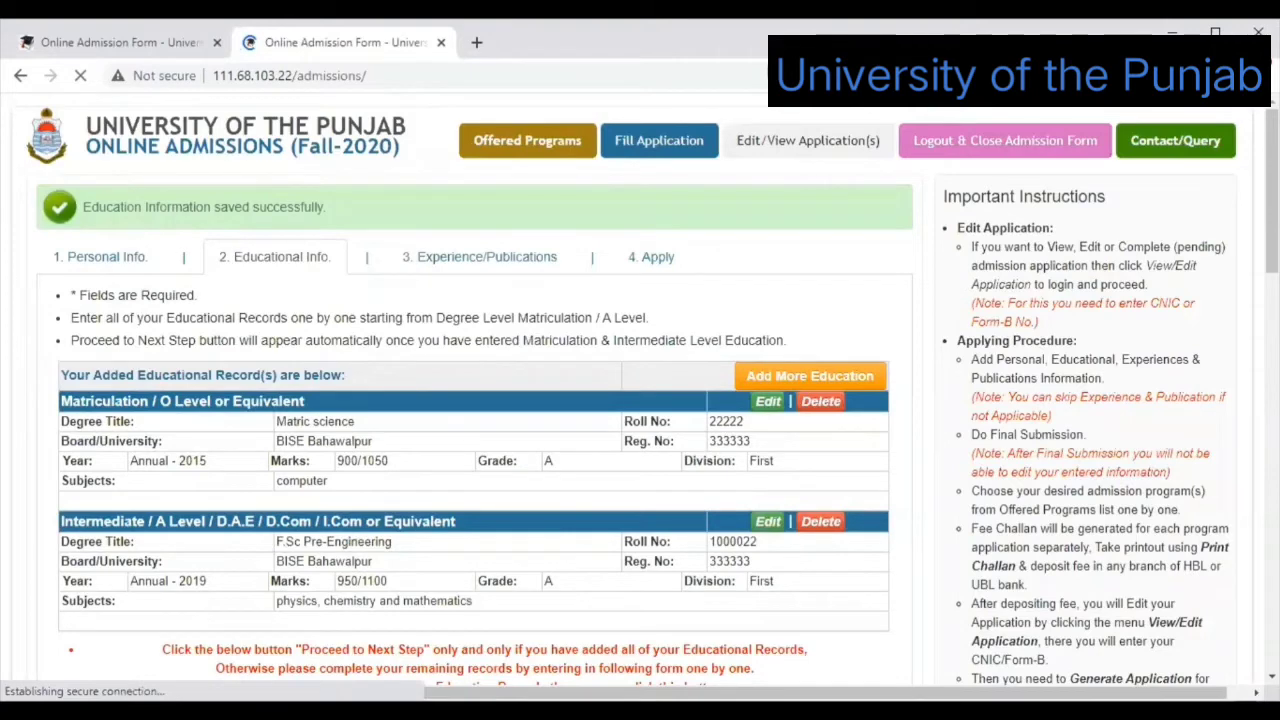
Proceed to the Experience/Publications step, confirming all educational records are added.
scroll(423, 334, "down", 2)
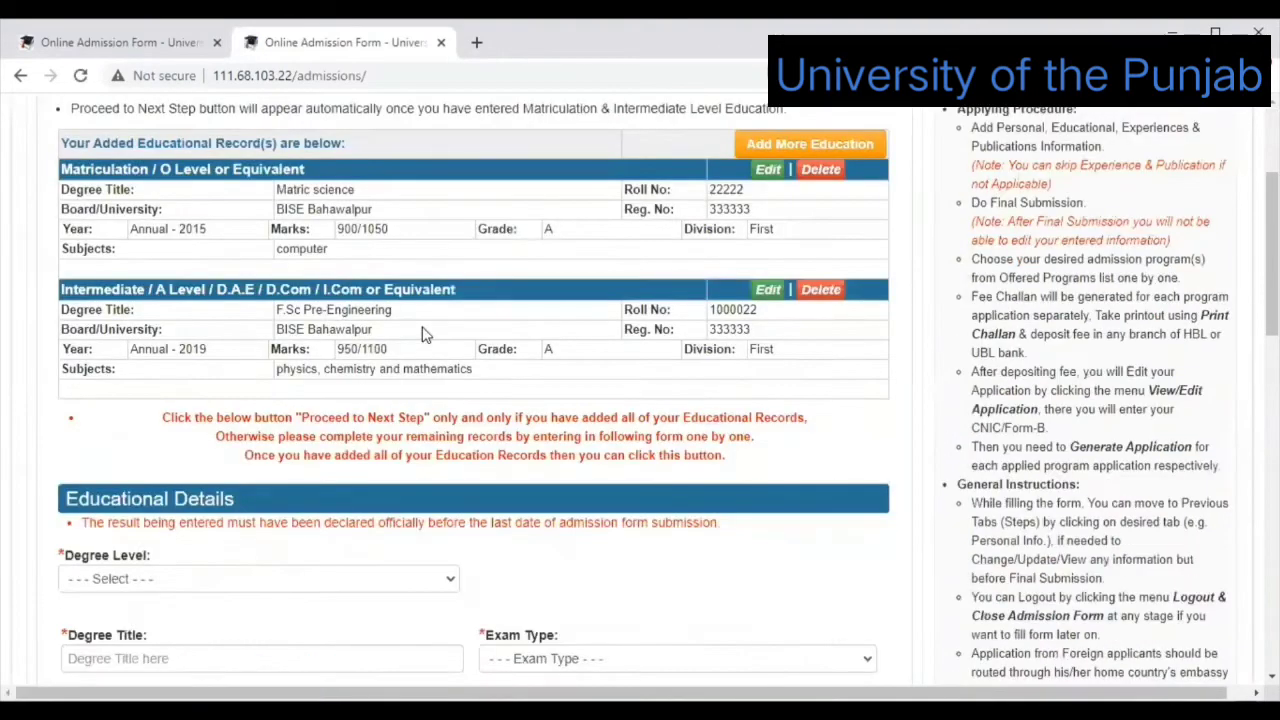
scroll(333, 340, "down", 2)
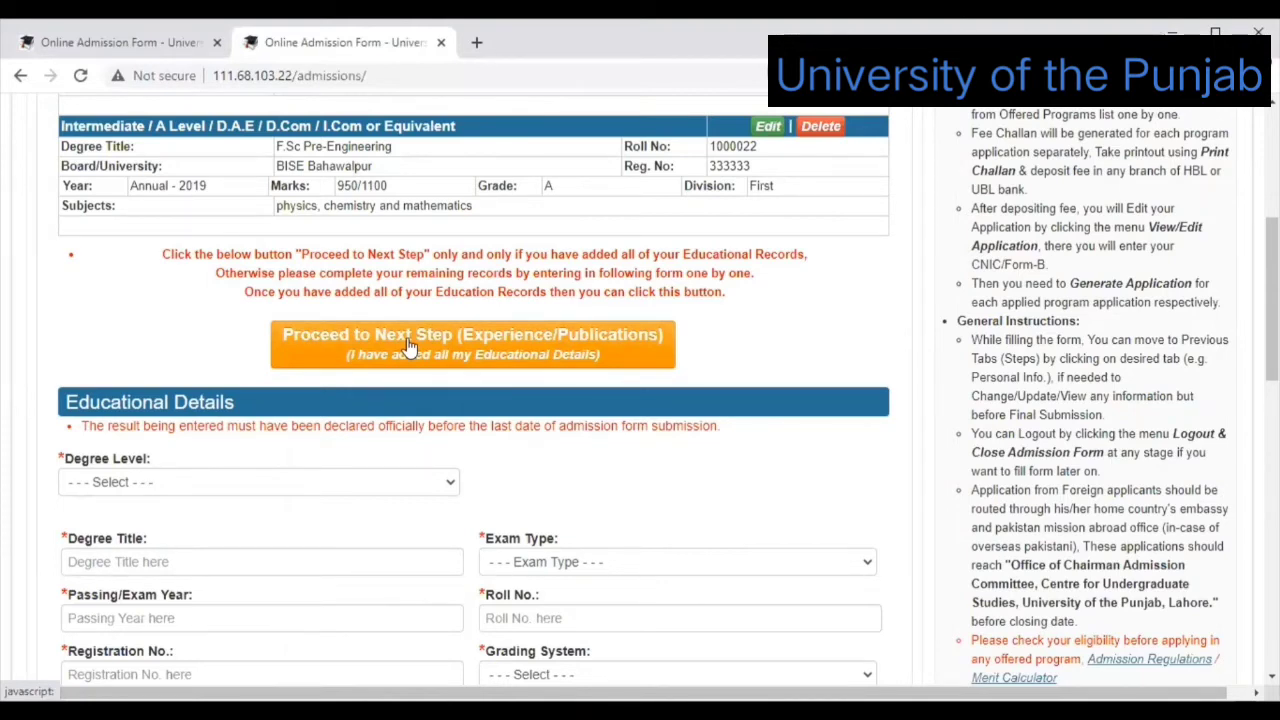
left_click(408, 345)
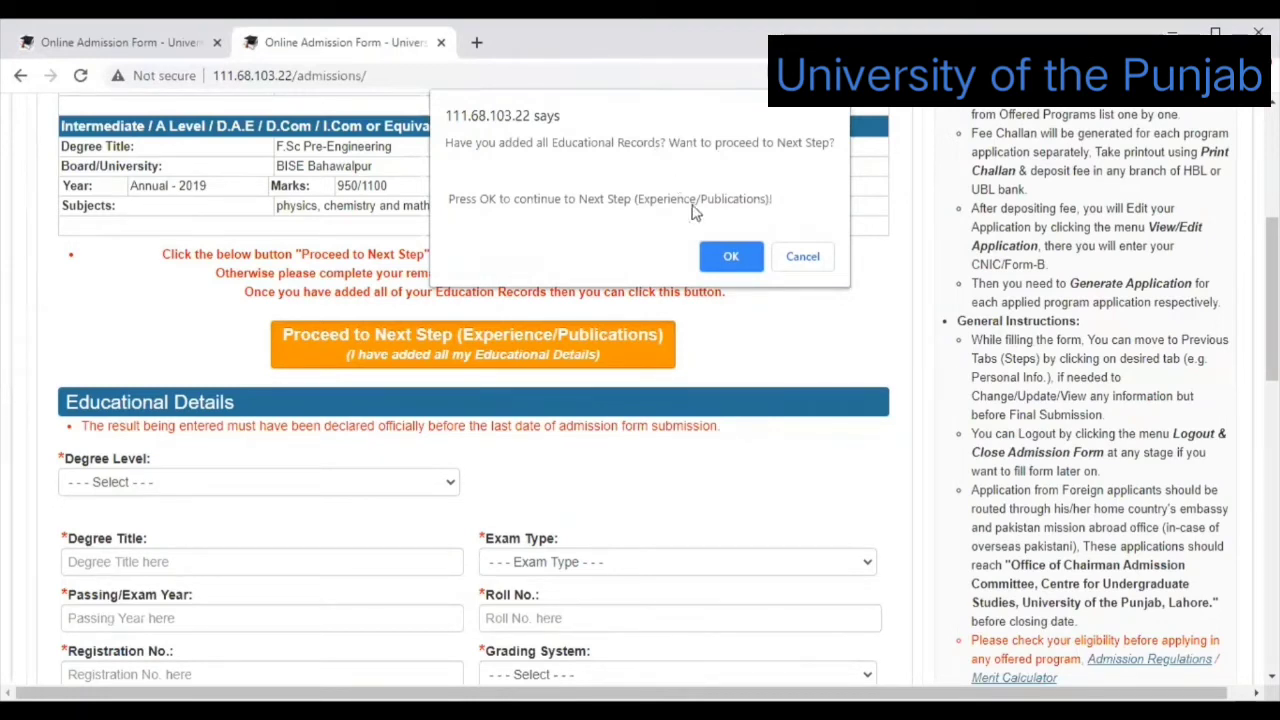
left_click(727, 258)
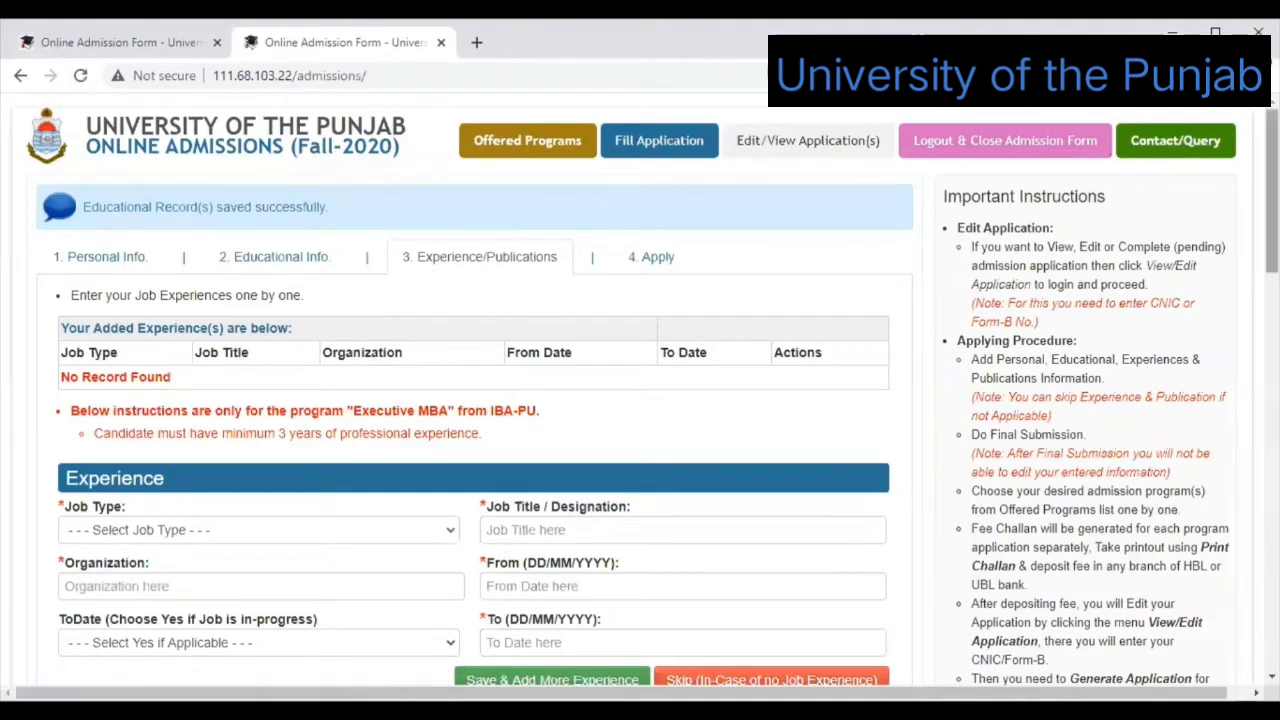
Inspect the job-in-progress choices and the From date field, leaving both unchanged.
scroll(653, 389, "down", 1)
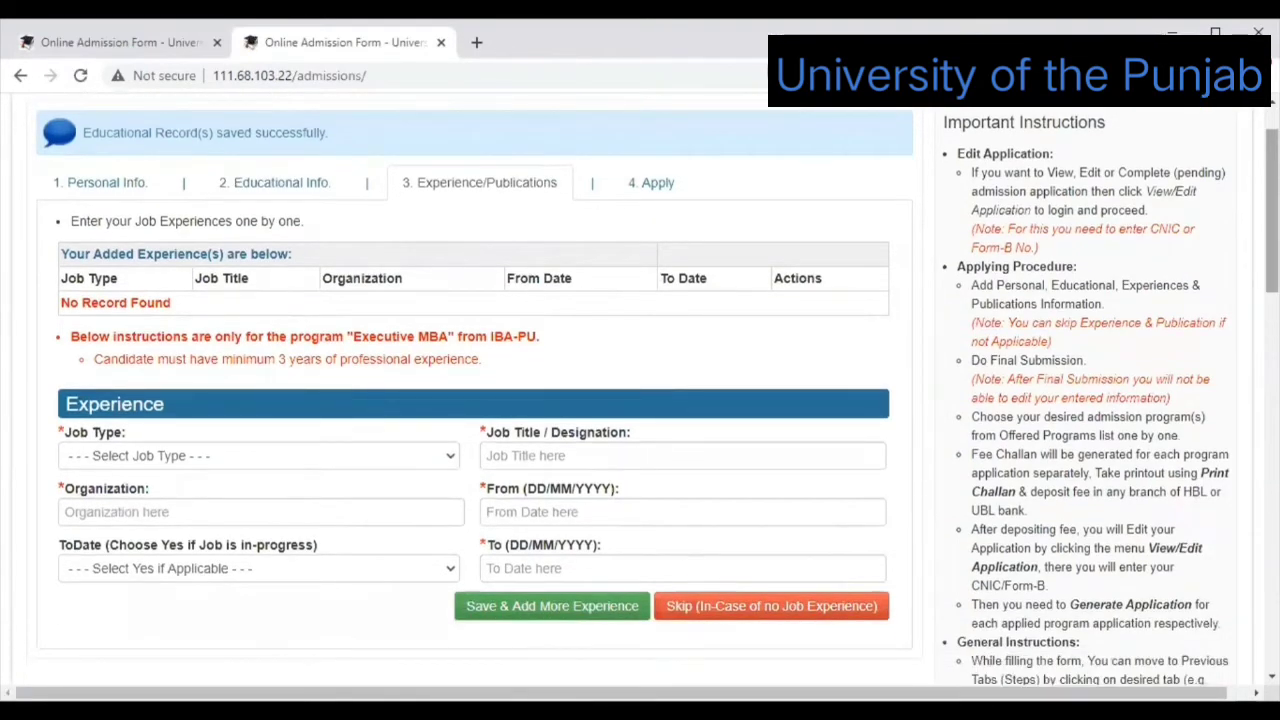
scroll(653, 389, "up", 1)
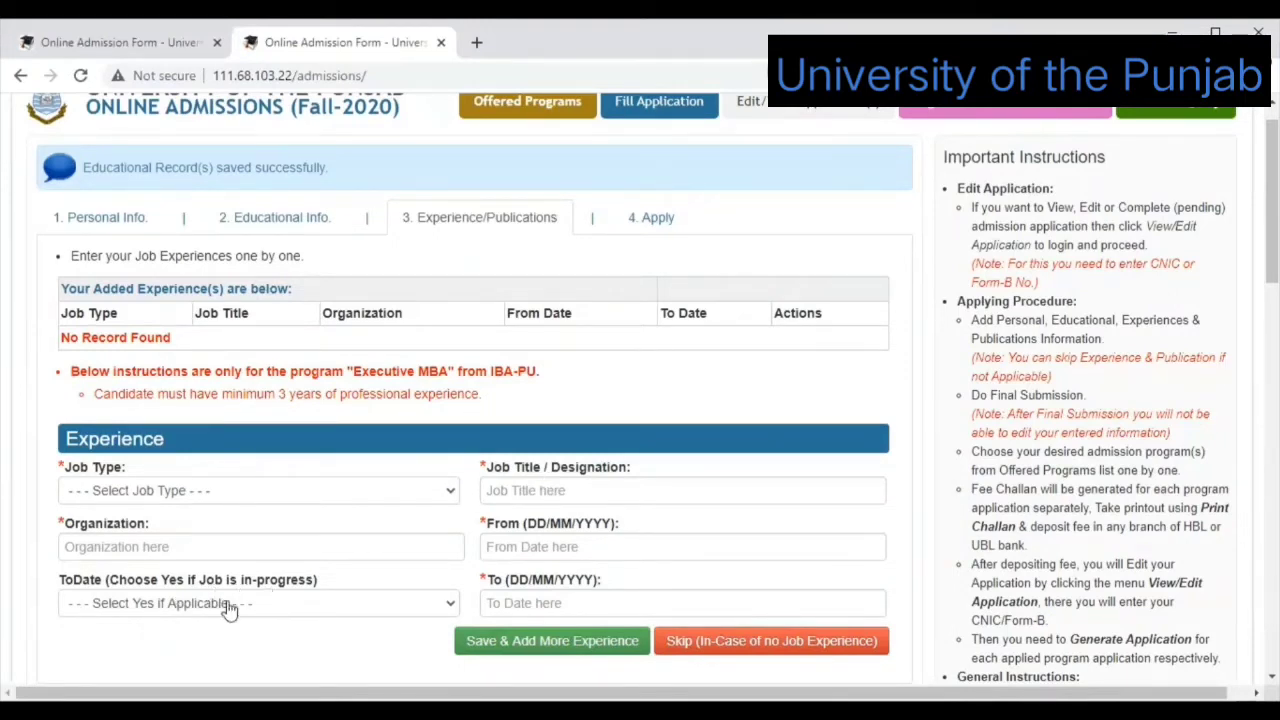
left_click(341, 609)
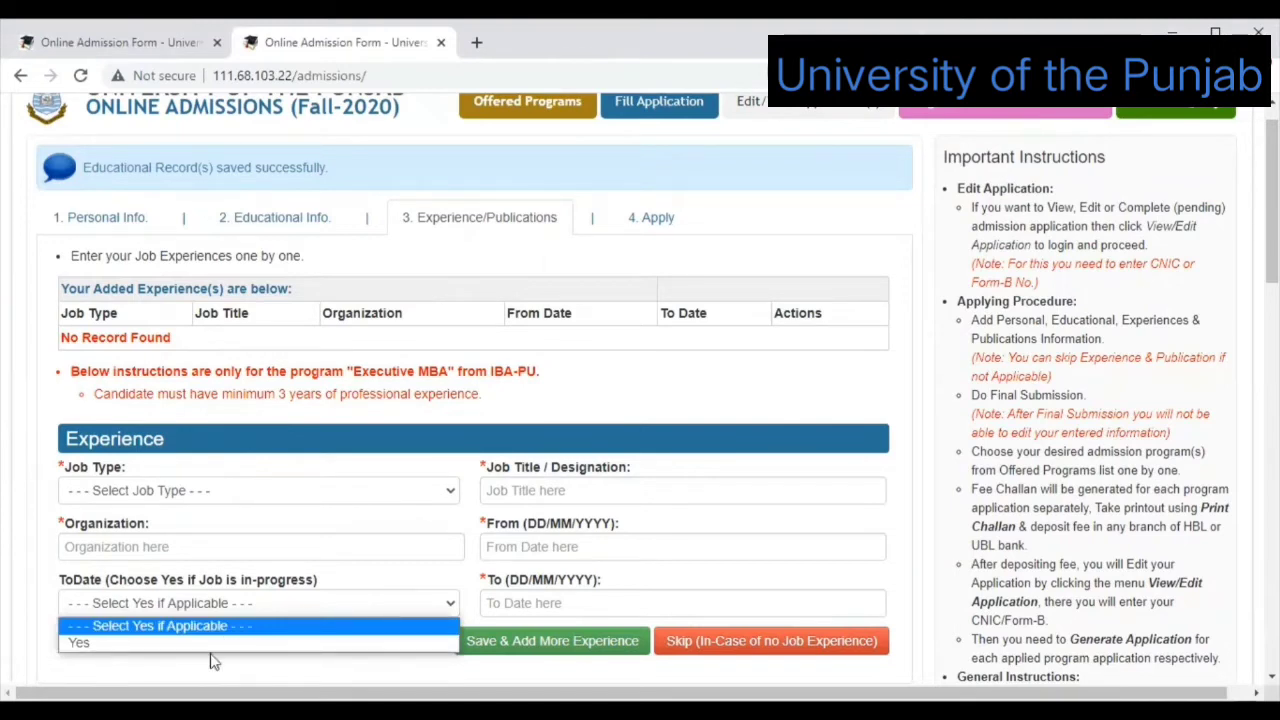
left_click(560, 489)
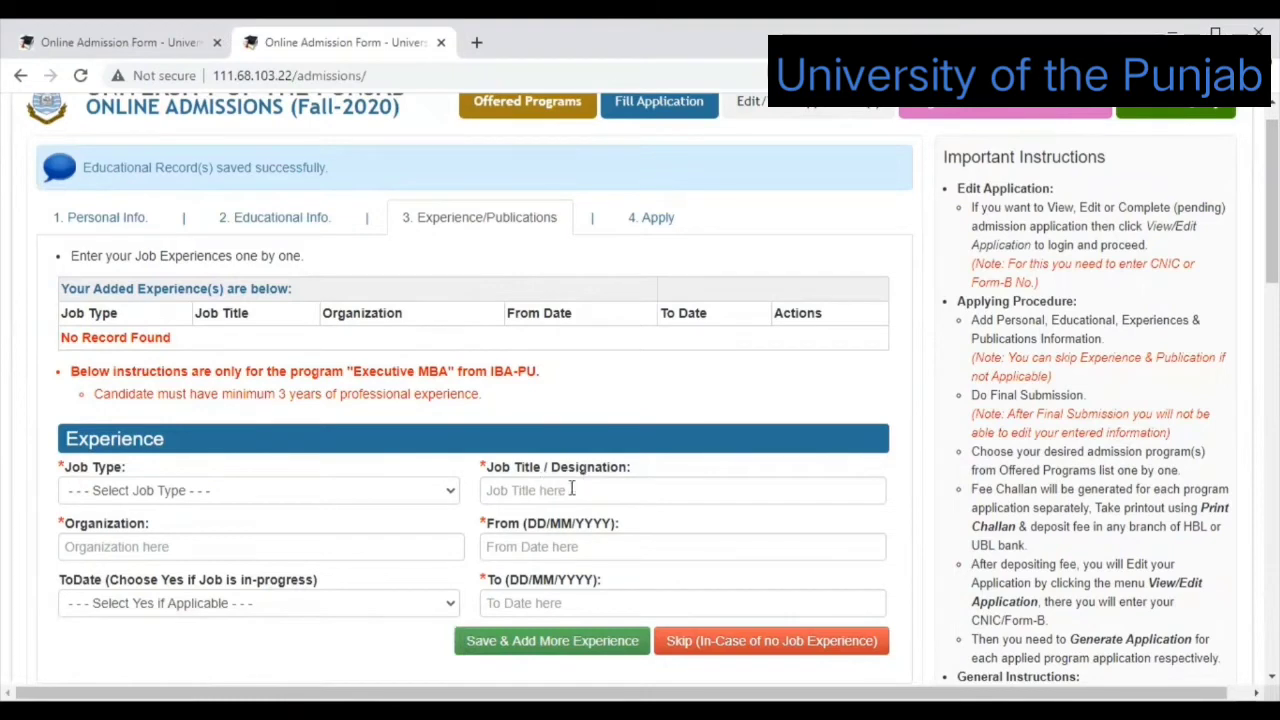
left_click(538, 540)
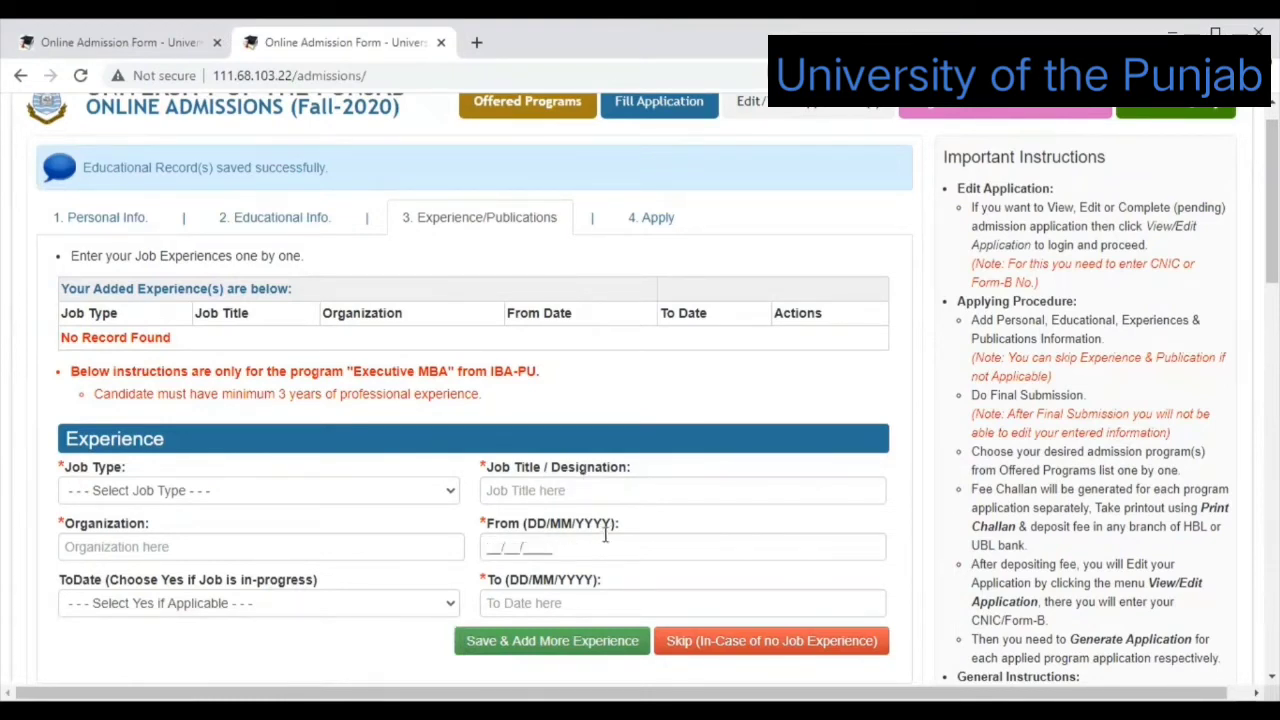
left_click(575, 597)
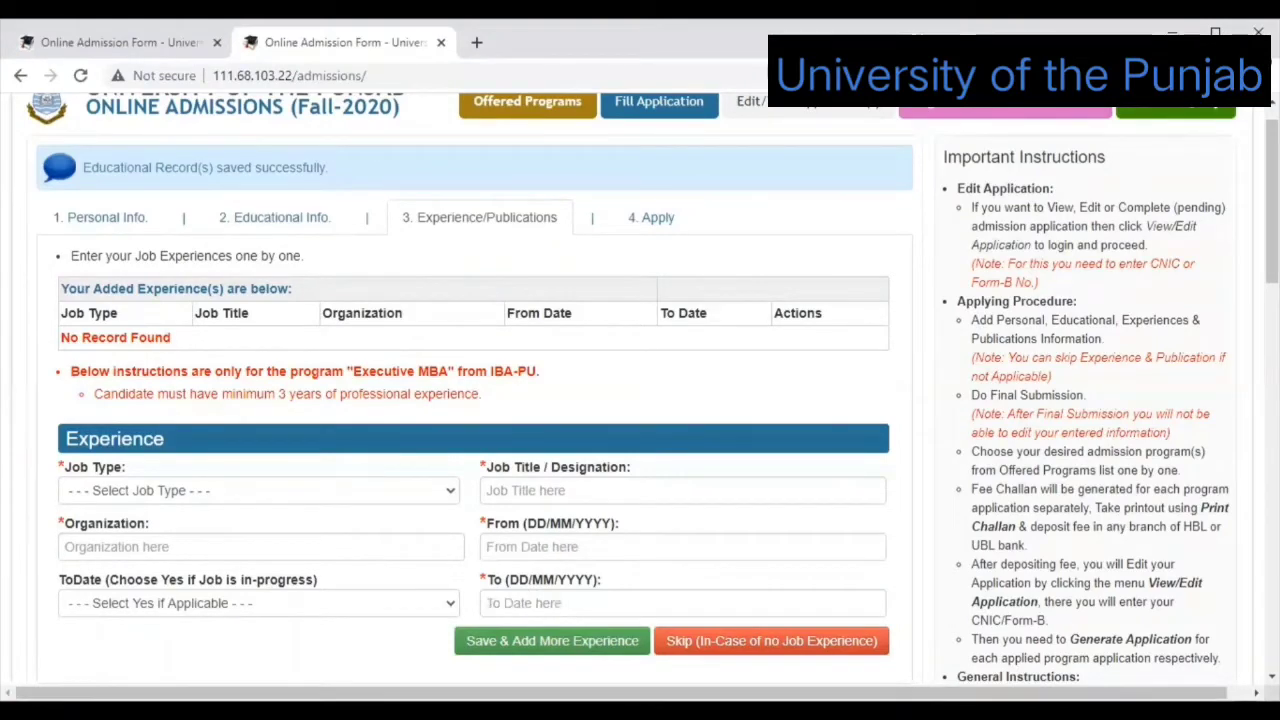
Leave the To date blank and request skipping job experience.
scroll(640, 400, "down", 2)
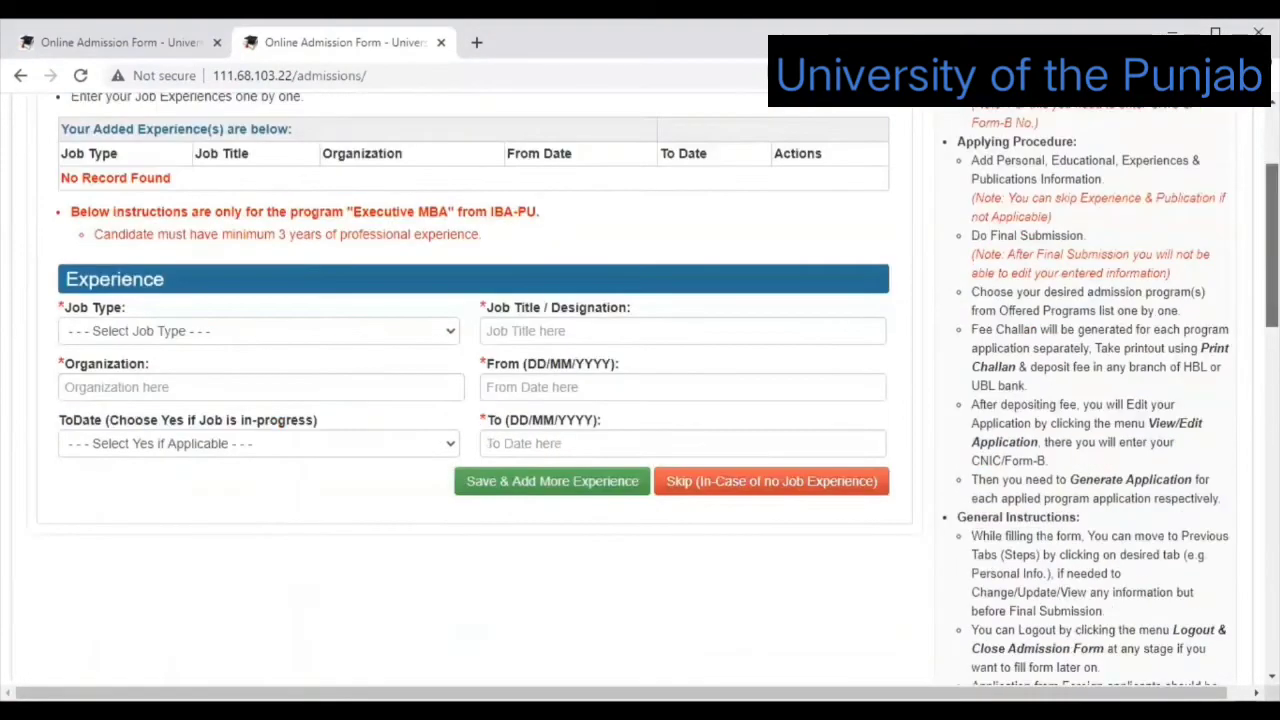
scroll(640, 400, "up", 1)
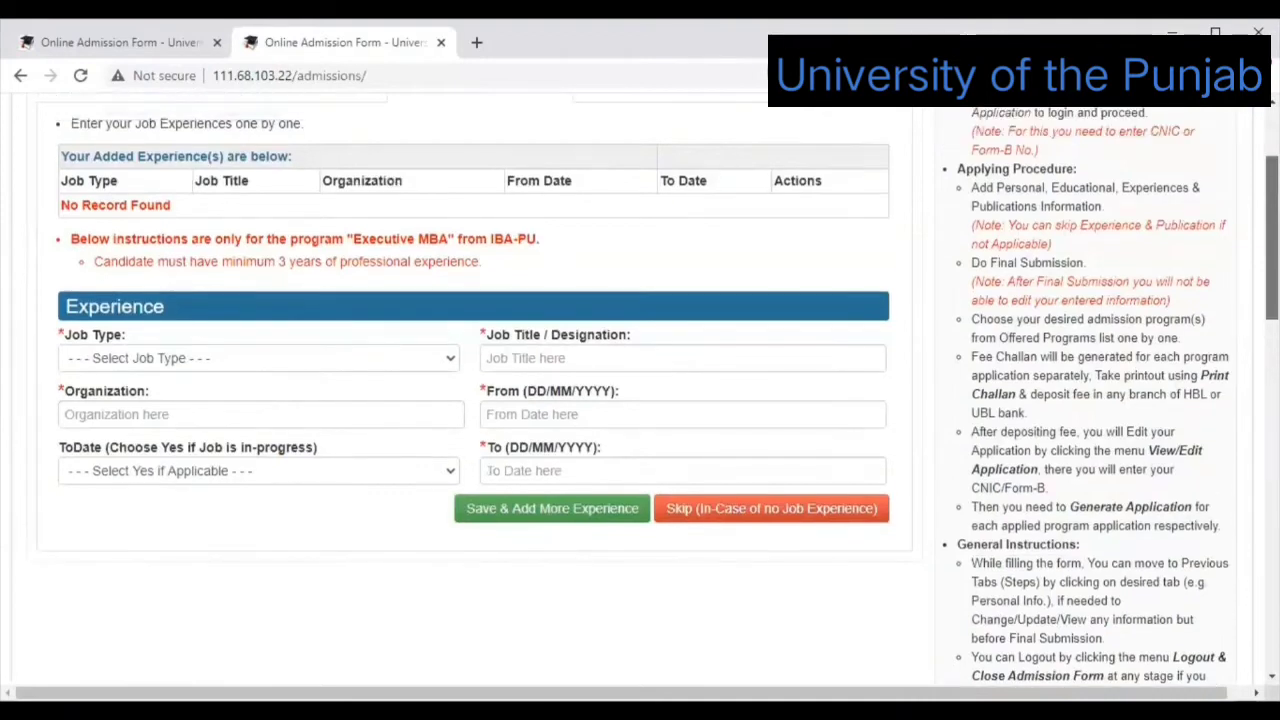
scroll(640, 400, "up", 1)
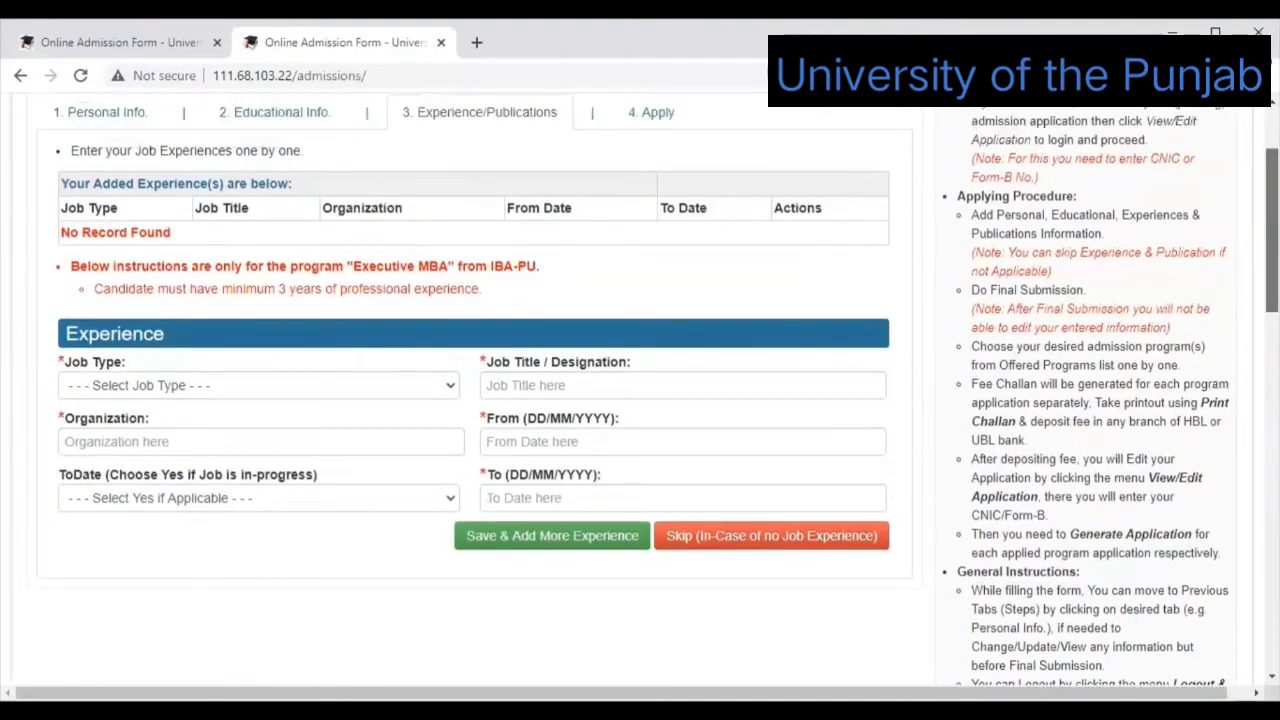
scroll(640, 400, "up", 1)
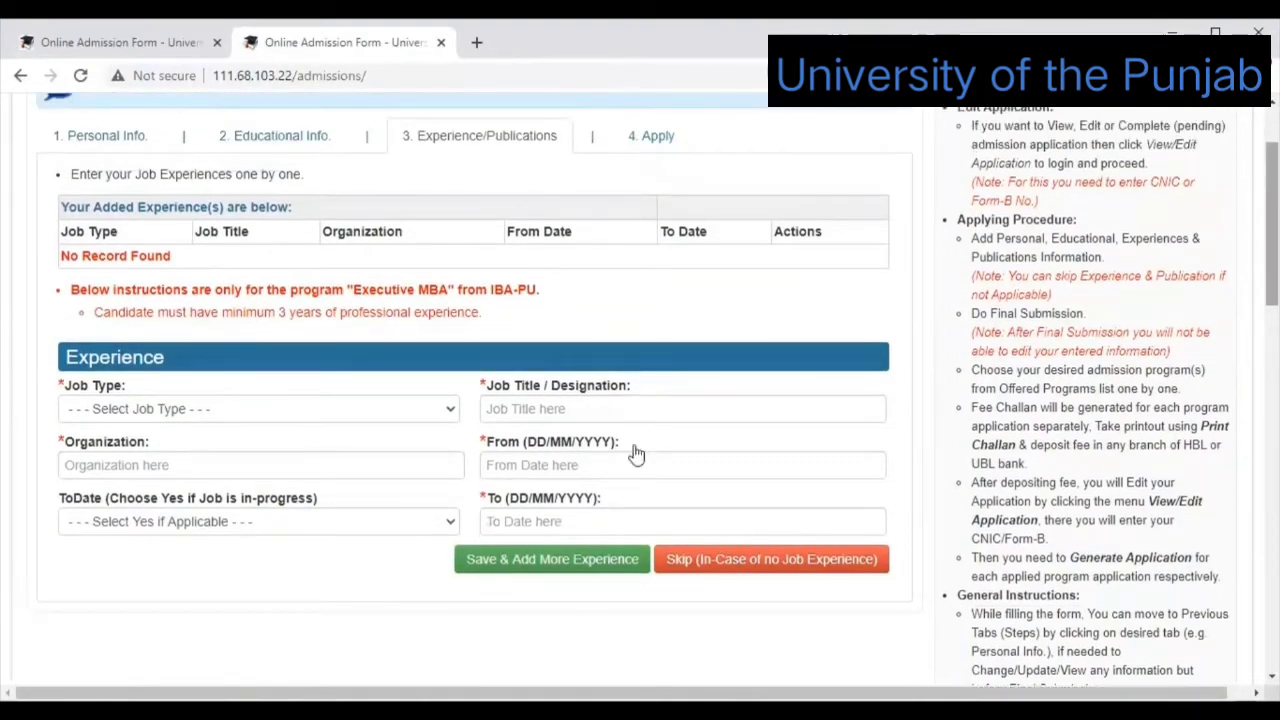
left_click(543, 521)
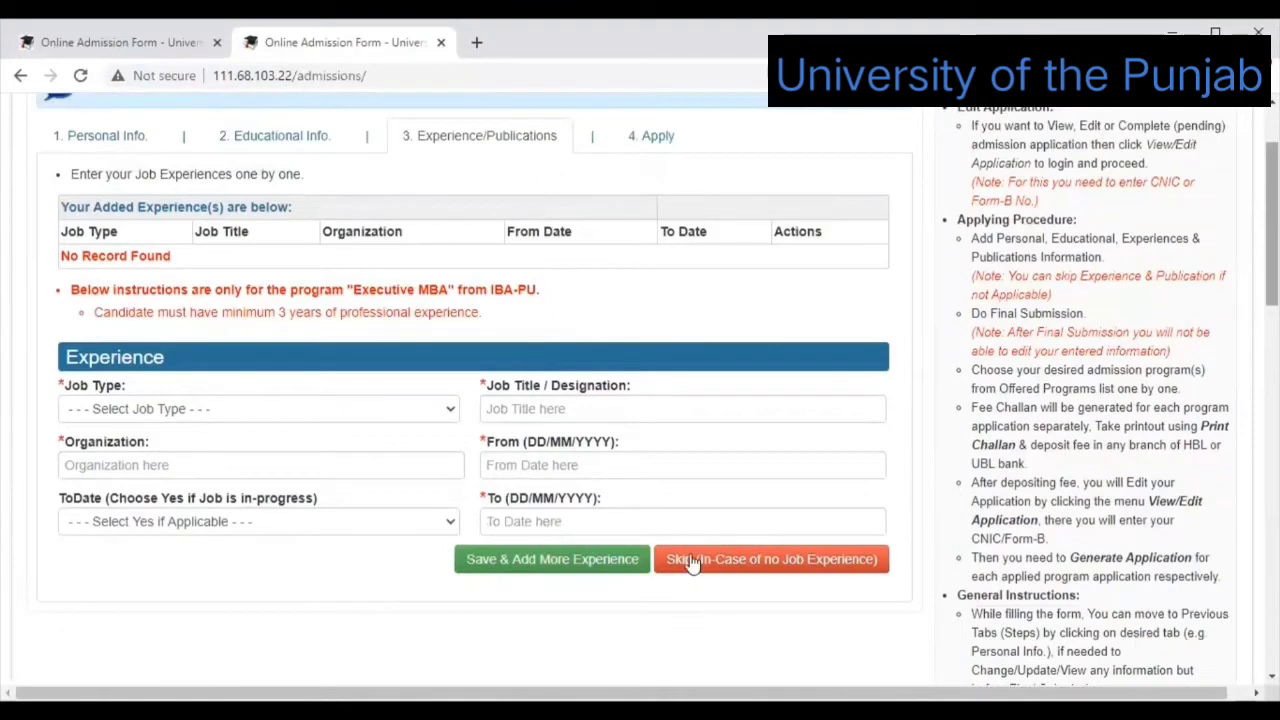
left_click(801, 567)
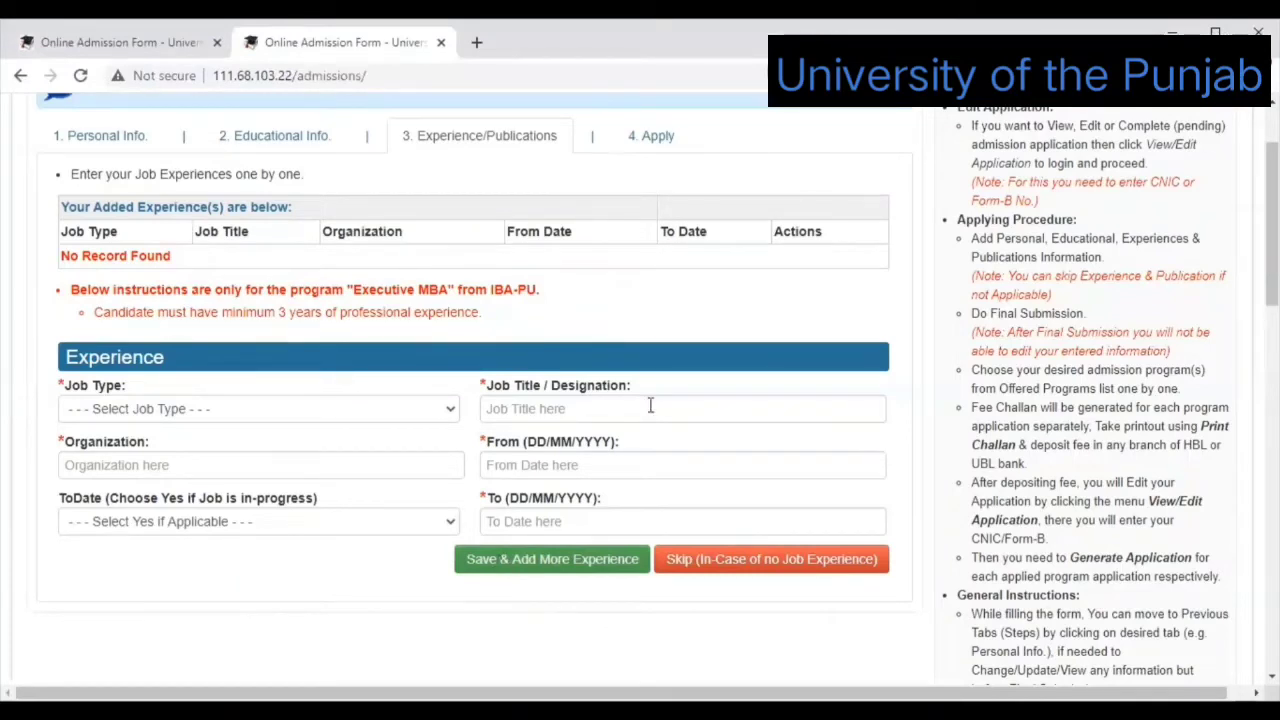
left_click(724, 562)
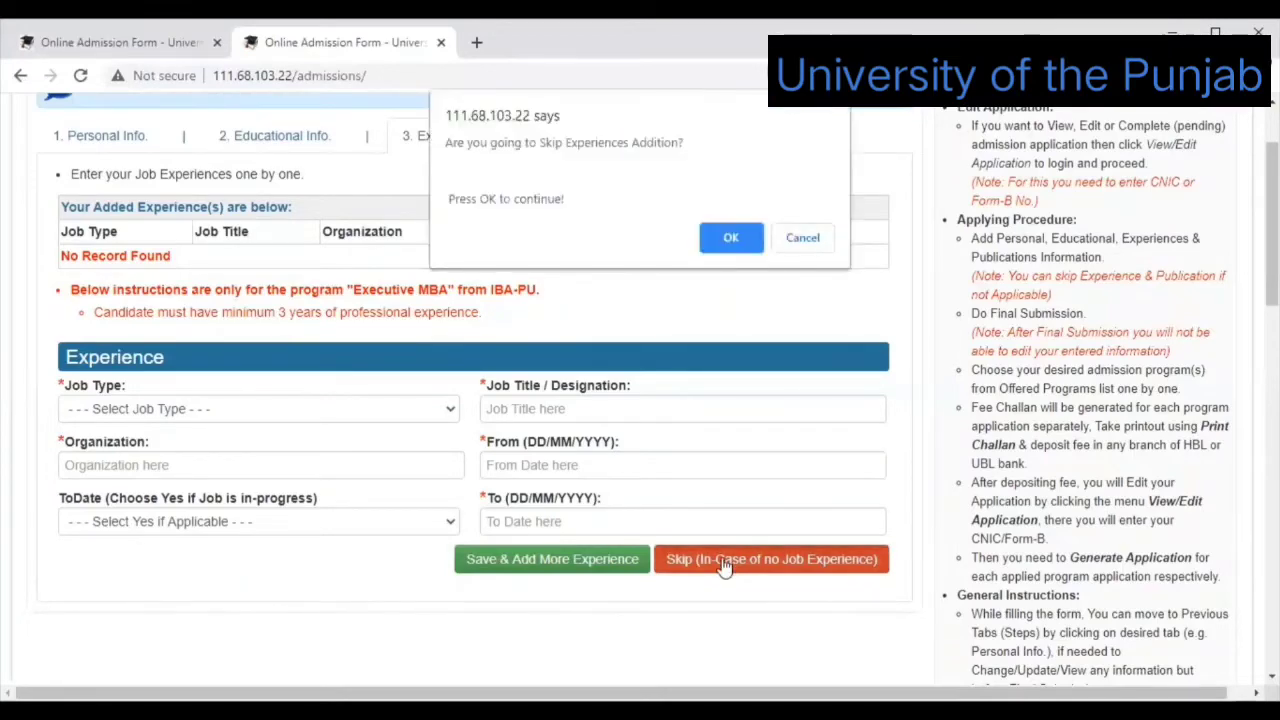
Confirm skipping experience and review the empty Publication form, leaving Year blank.
left_click(727, 244)
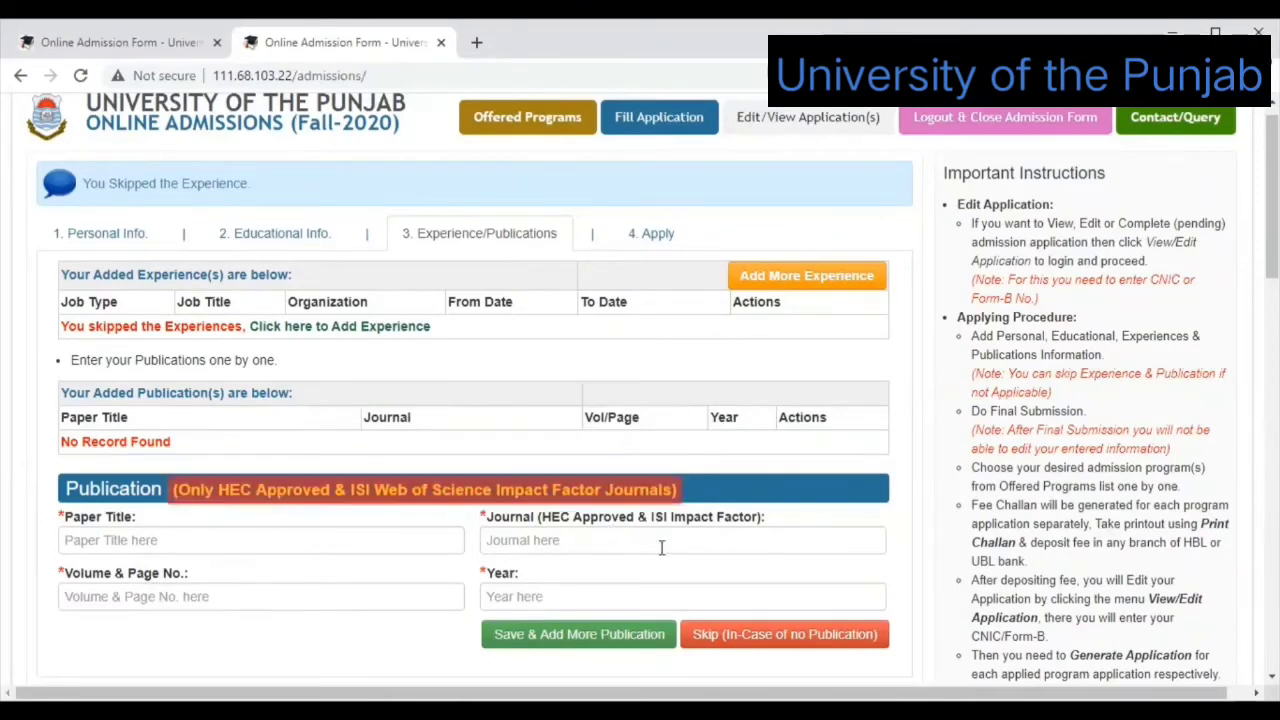
left_click(573, 600)
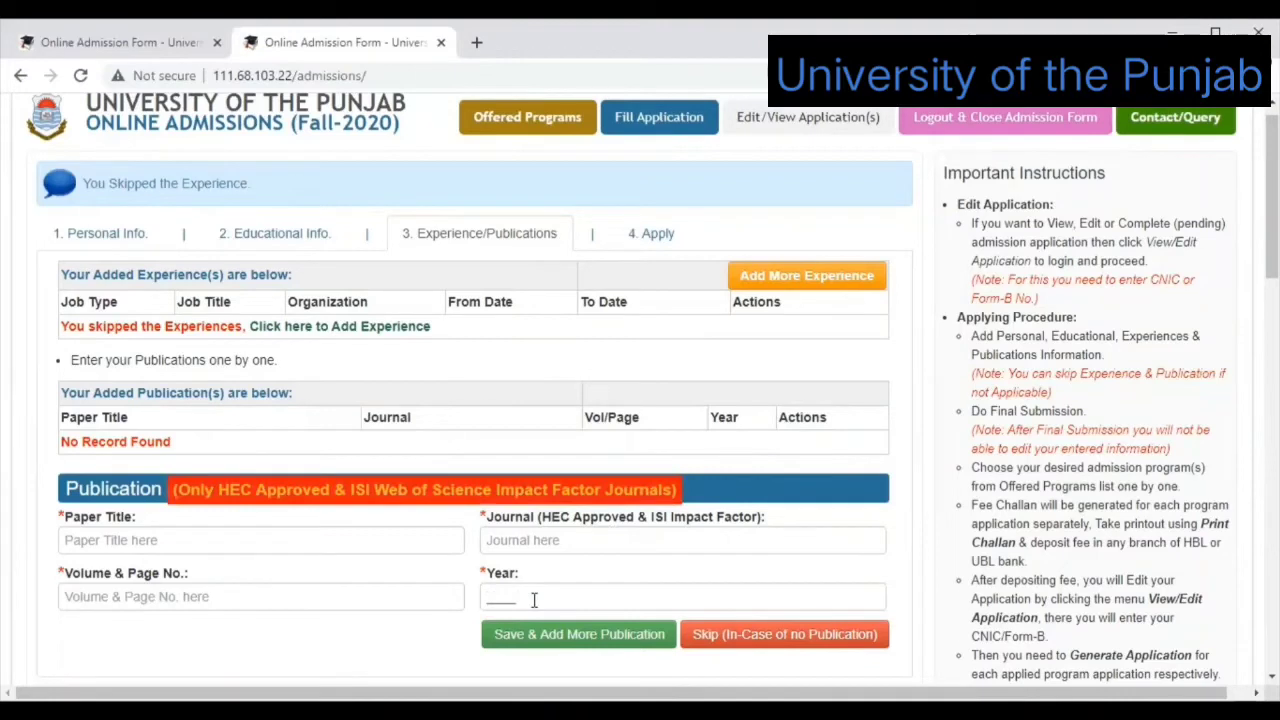
left_click(601, 549)
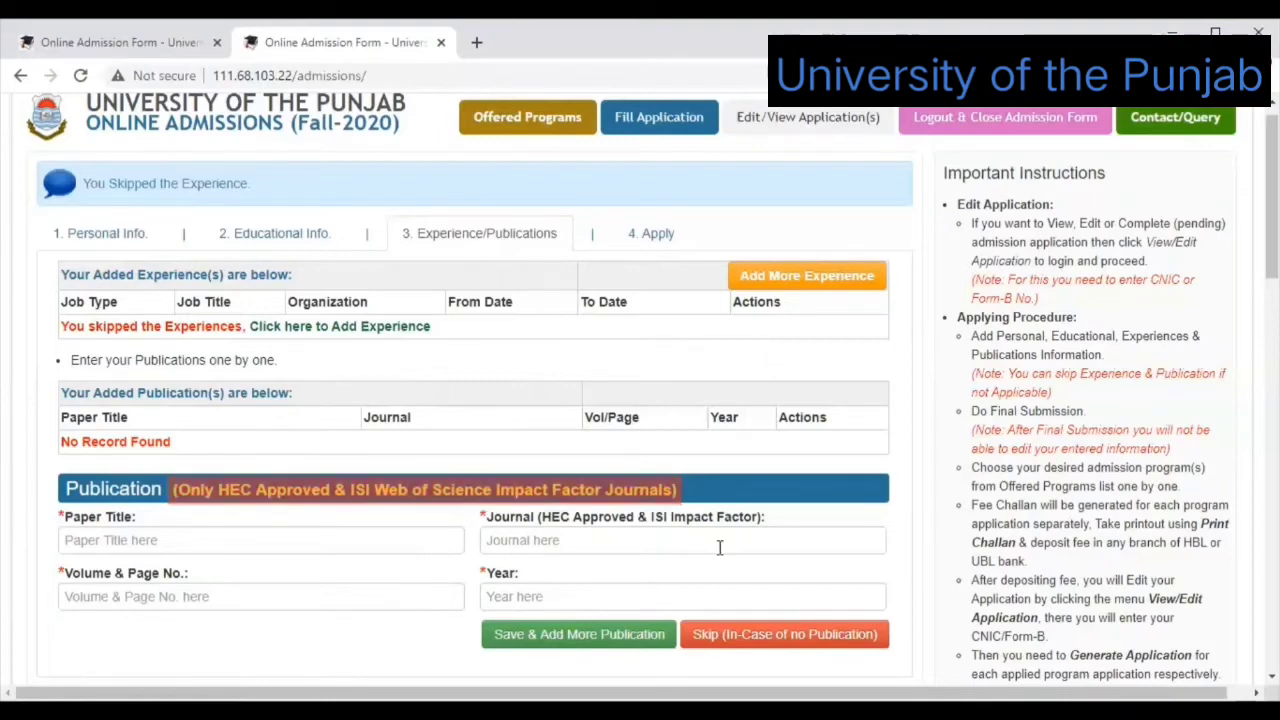
left_click(750, 634)
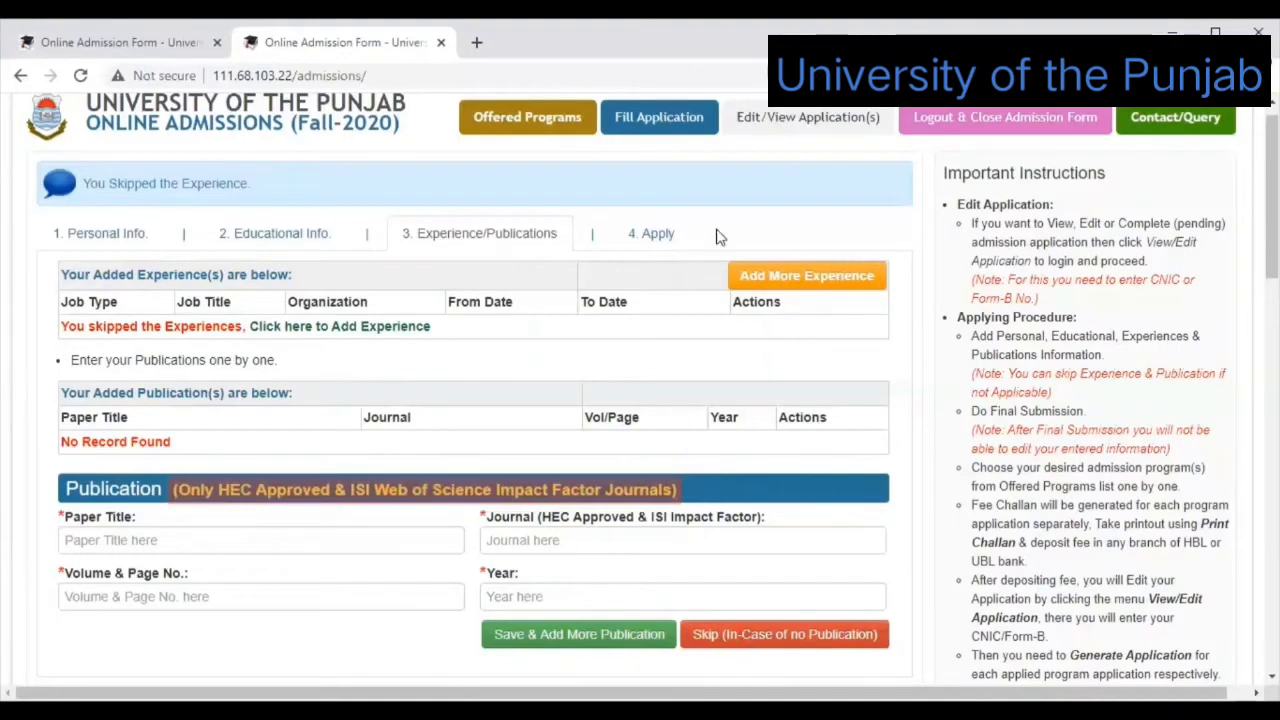
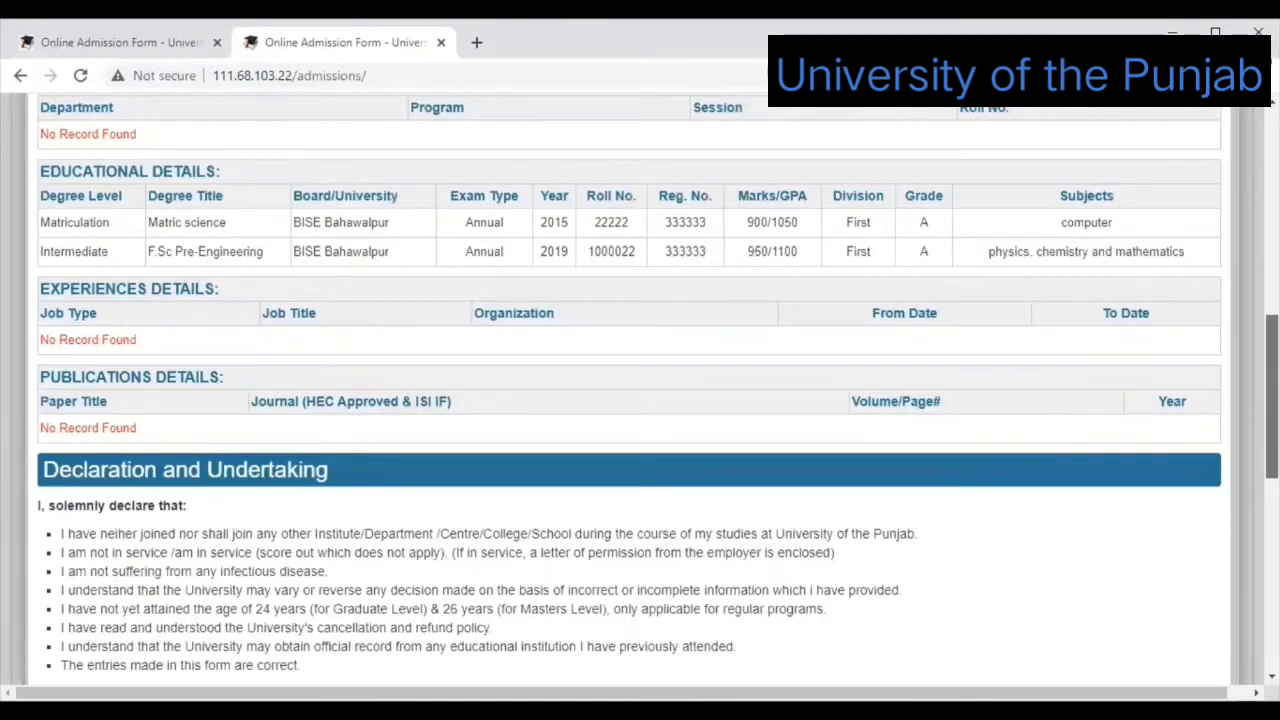
Accept the undertaking, submit the profile as final, and highlight the Generate Application warning.
scroll(43, 400, "down", 3)
scroll(47, 440, "down", 4)
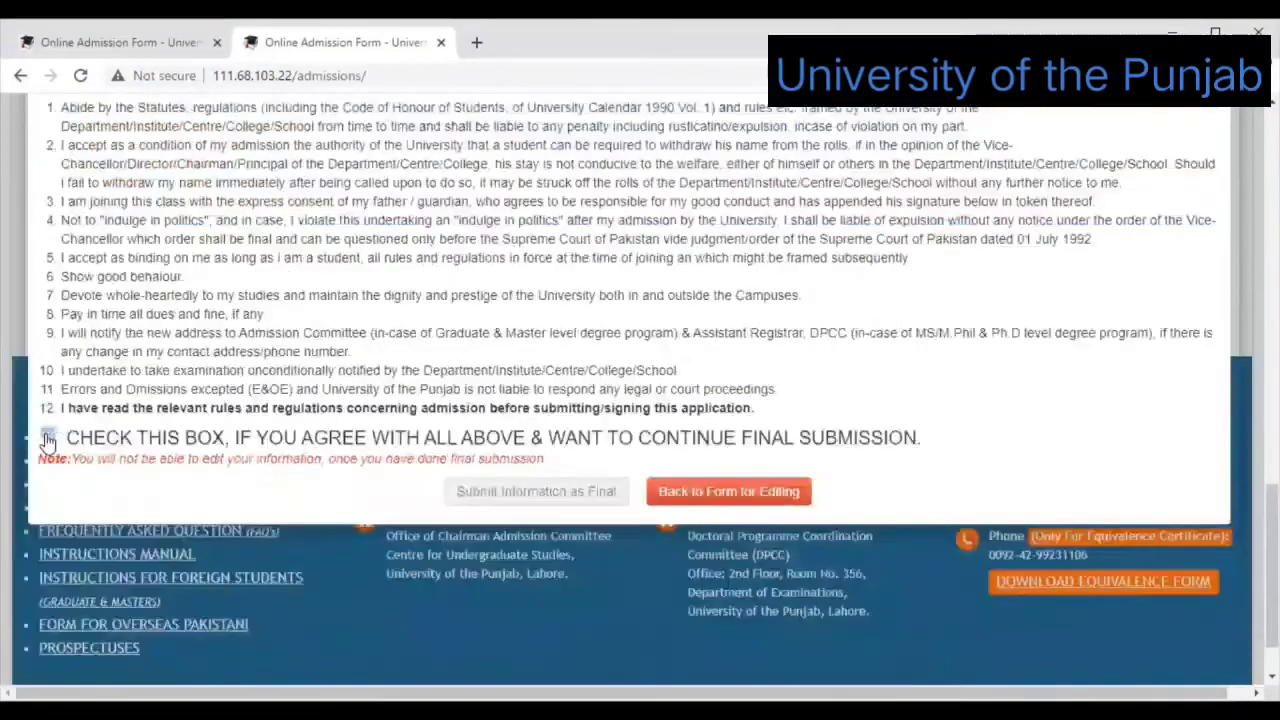
left_click(47, 439)
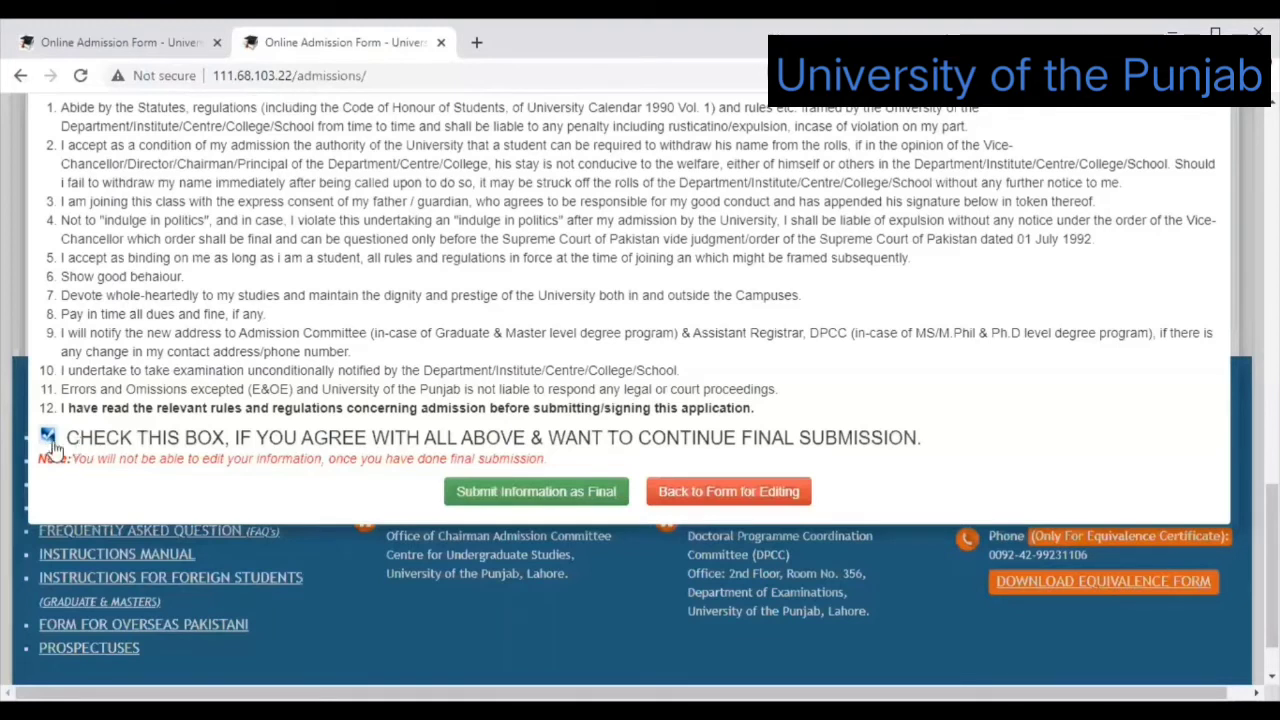
left_click(511, 492)
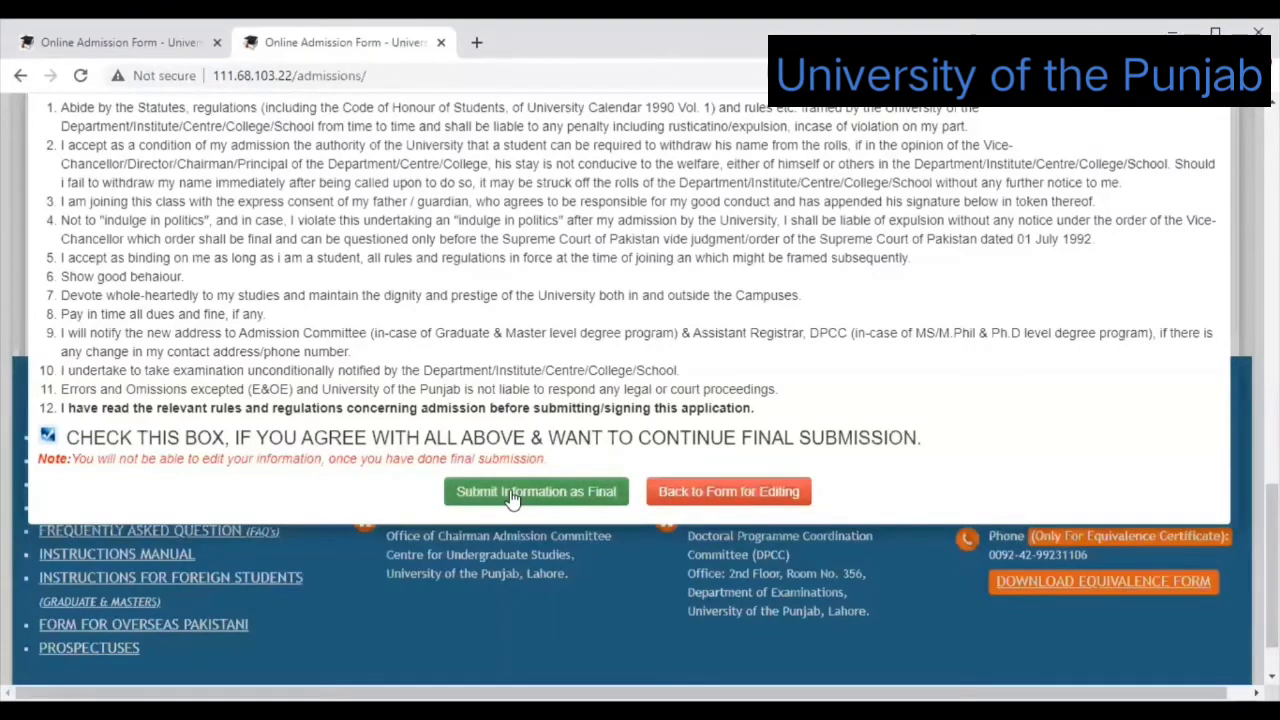
left_click(511, 494)
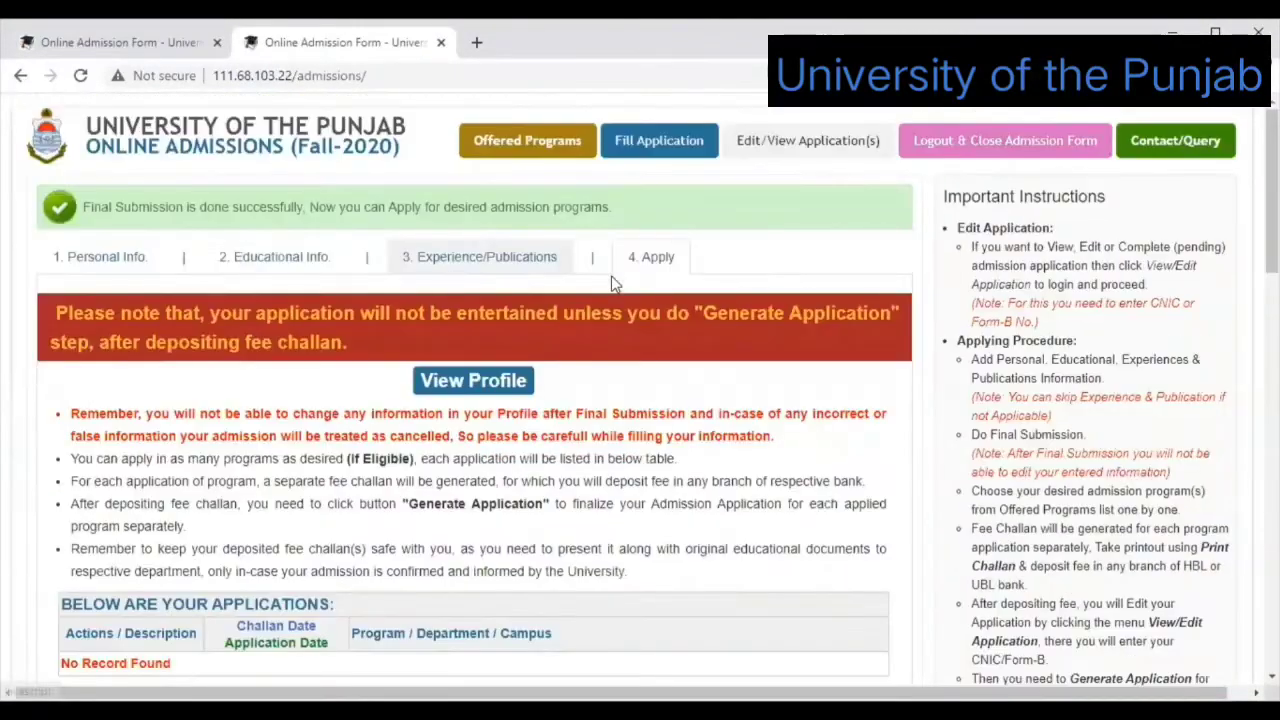
left_click_drag(615, 284, 611, 336)
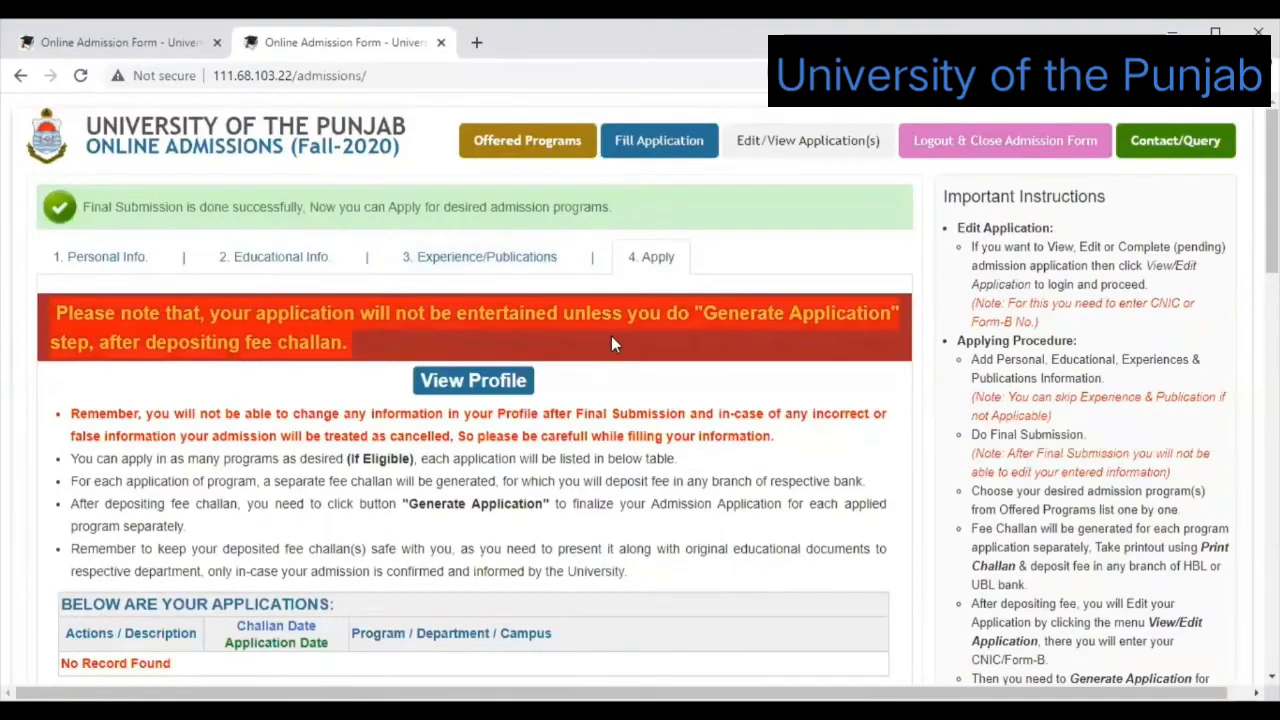
left_click(611, 343)
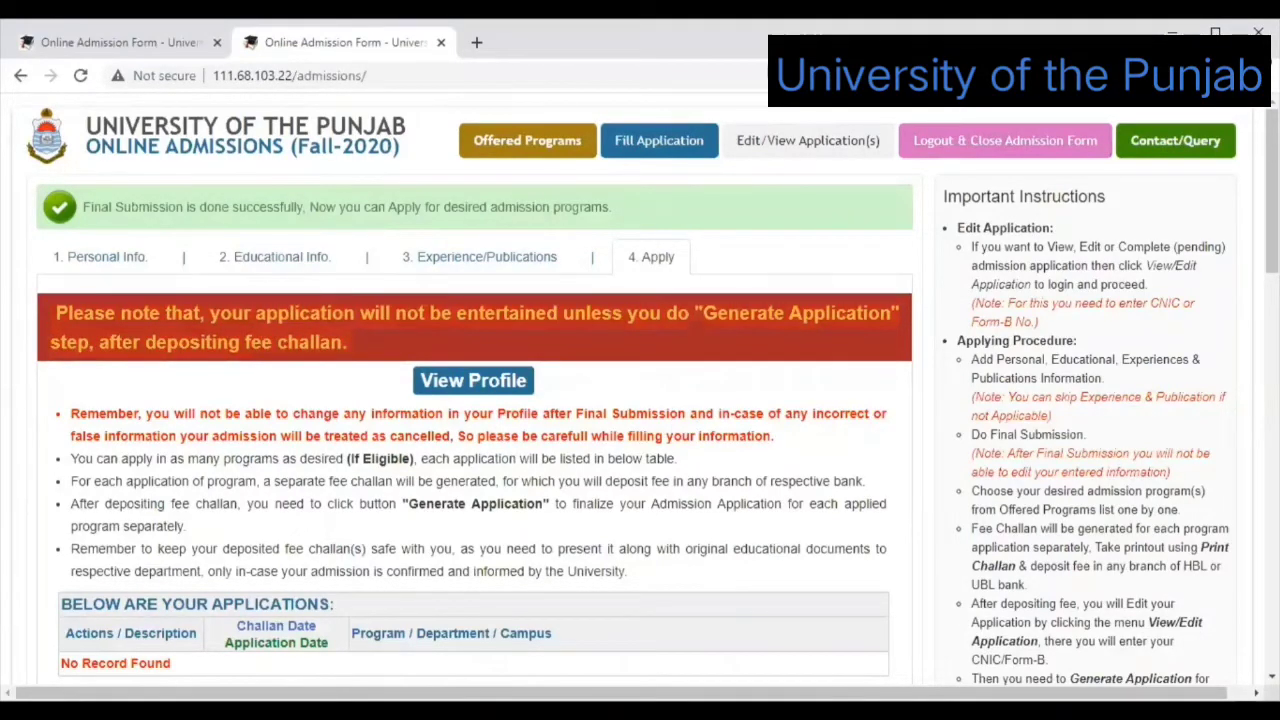
scroll(475, 400, "down", 3)
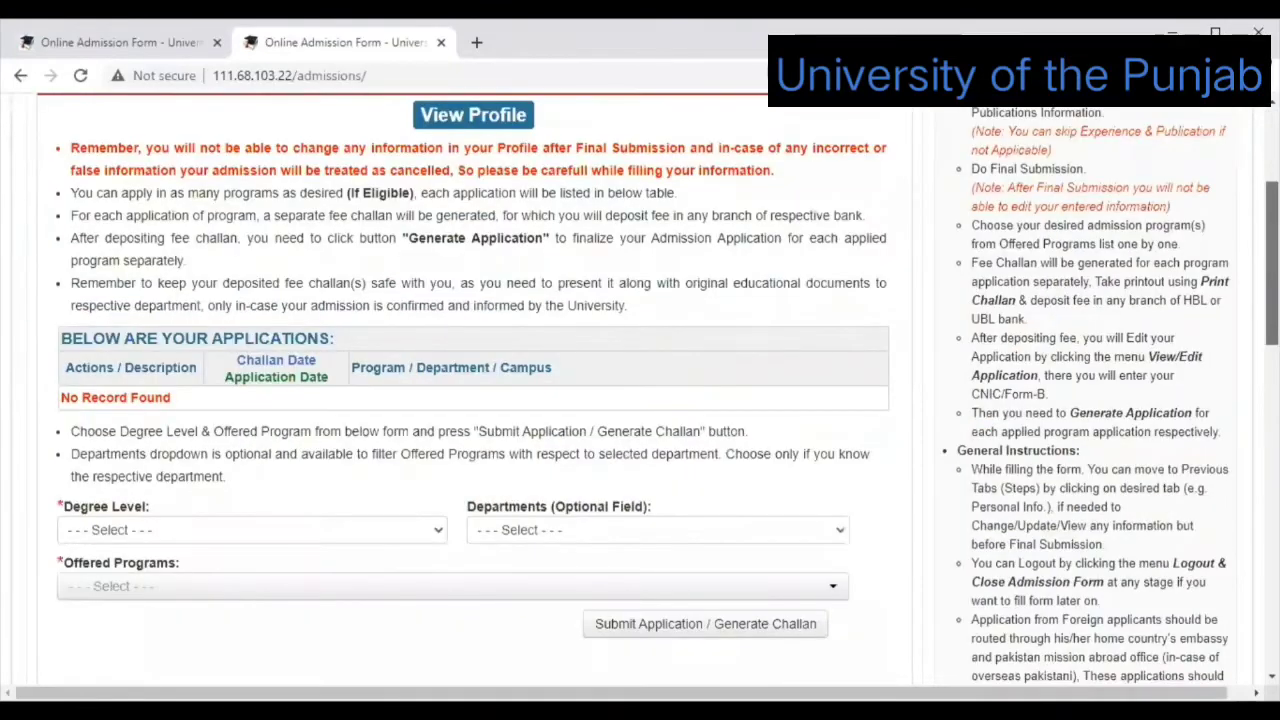
scroll(475, 400, "up", 3)
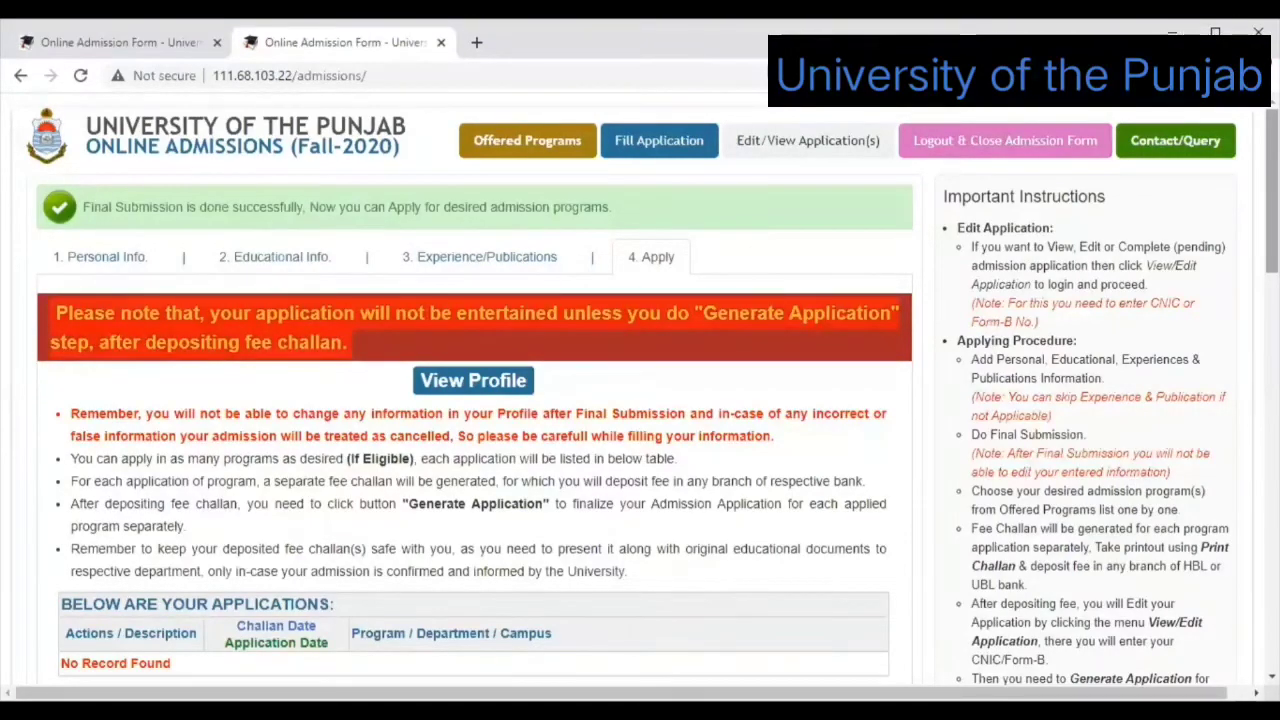
scroll(475, 400, "down", 1)
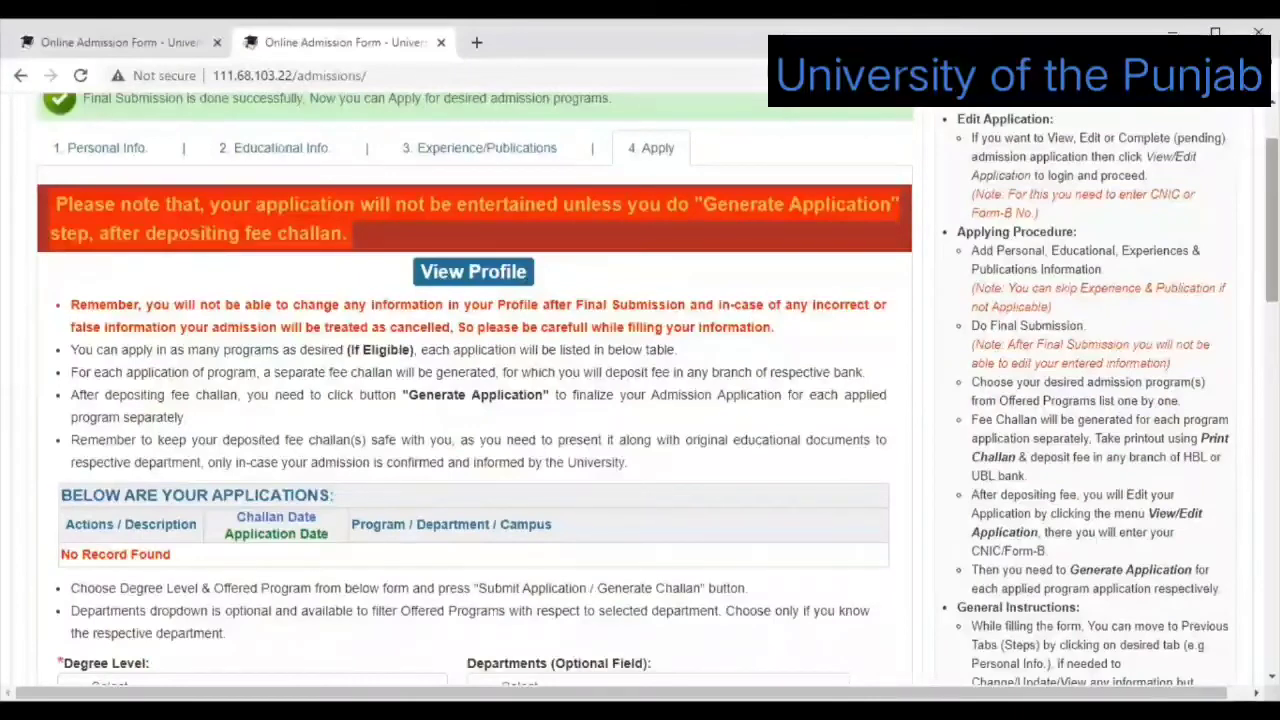
scroll(618, 258, "down", 1)
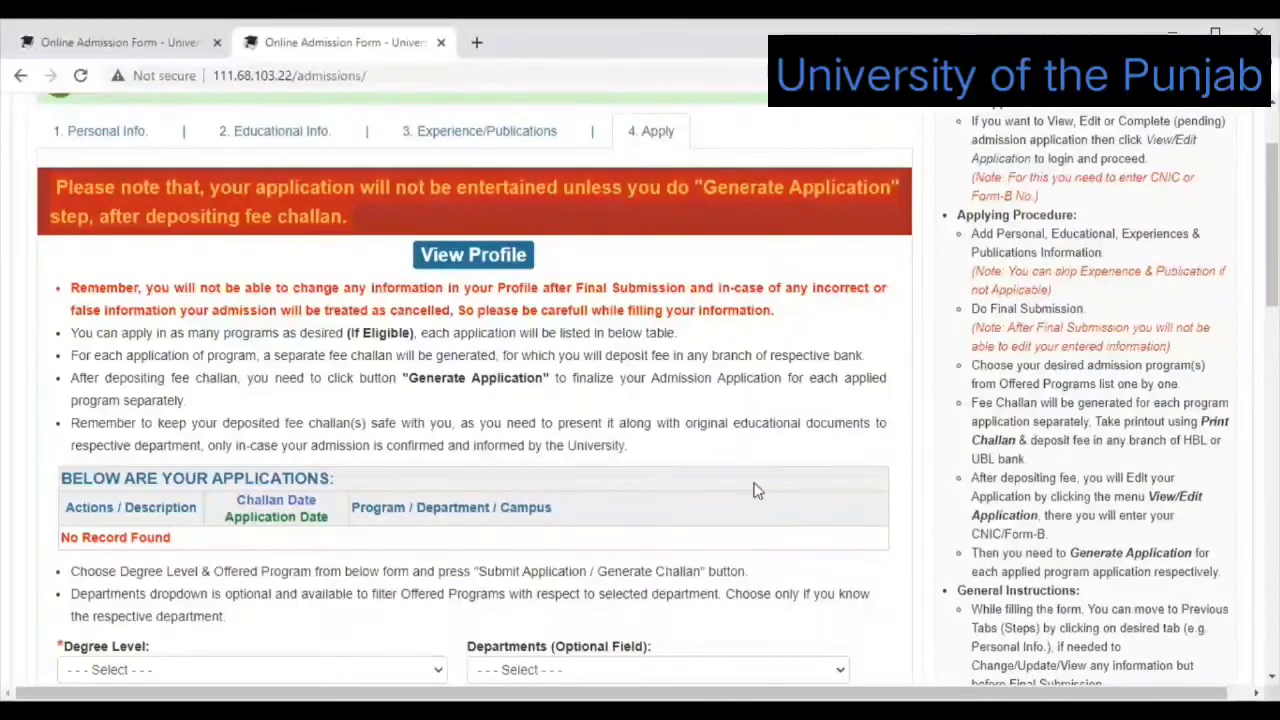
scroll(755, 490, "down", 3)
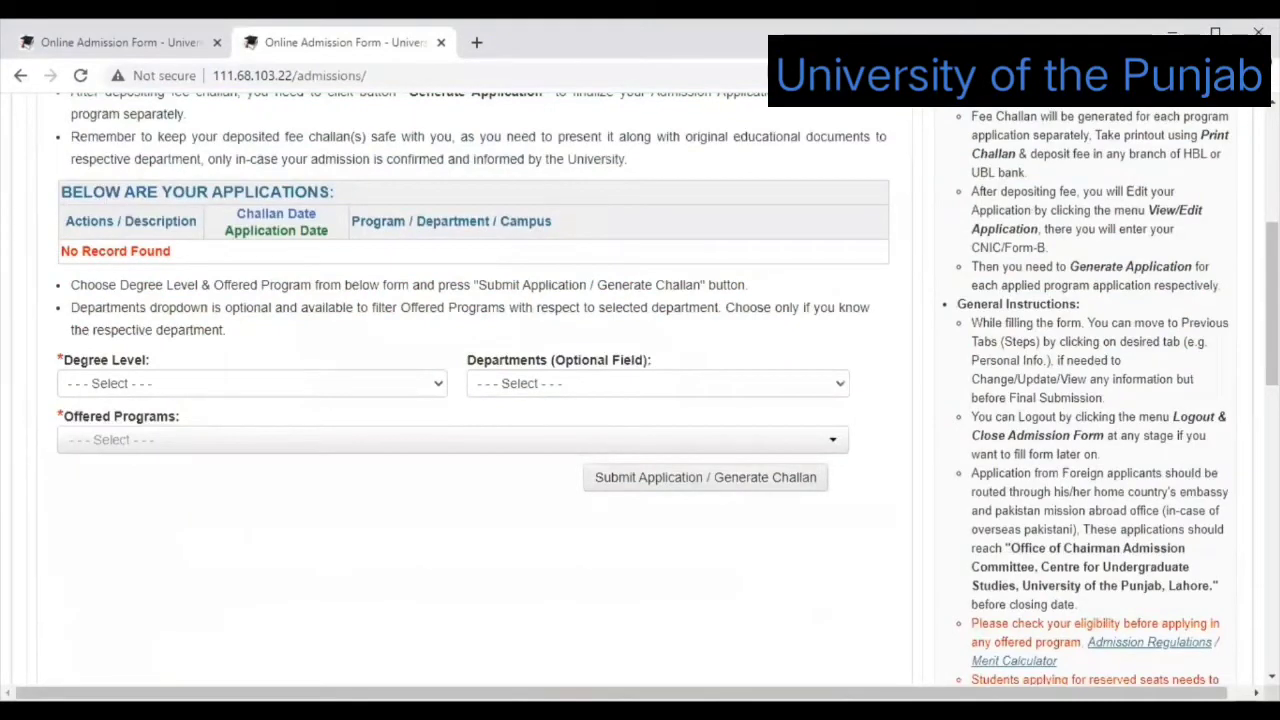
scroll(720, 203, "up", 3)
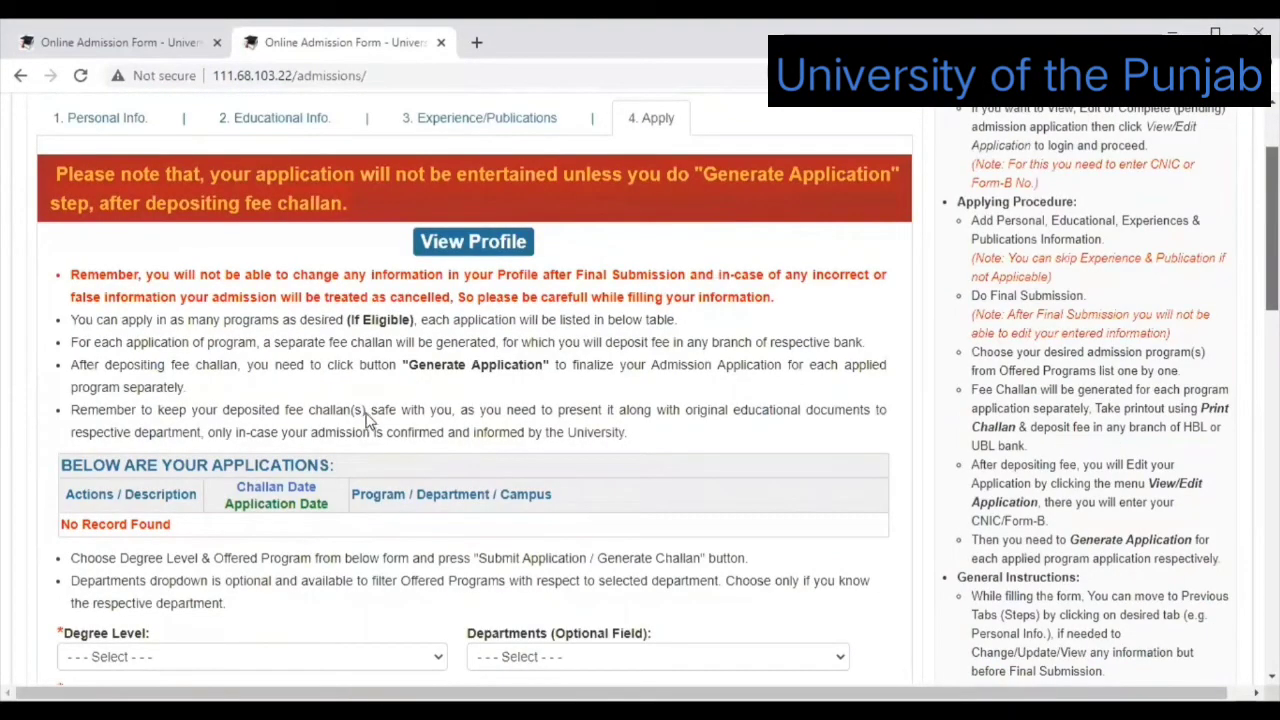
scroll(366, 418, "up", 1)
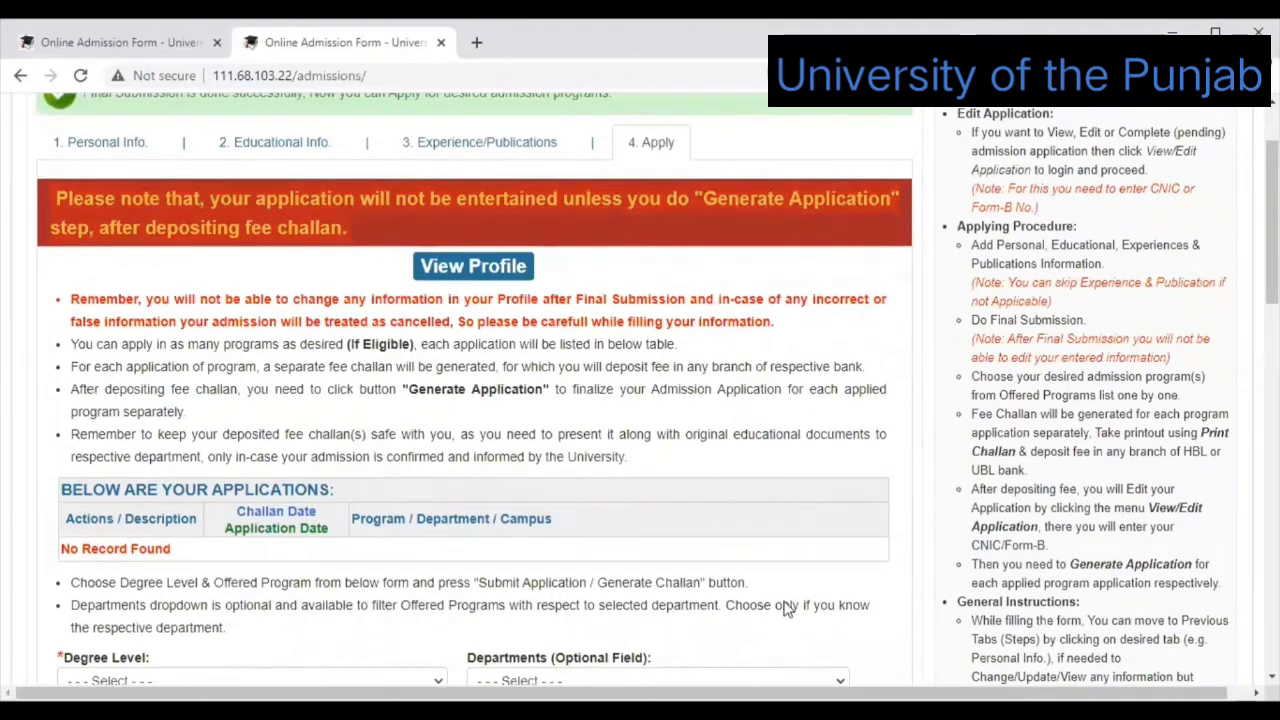
scroll(760, 353, "down", 1)
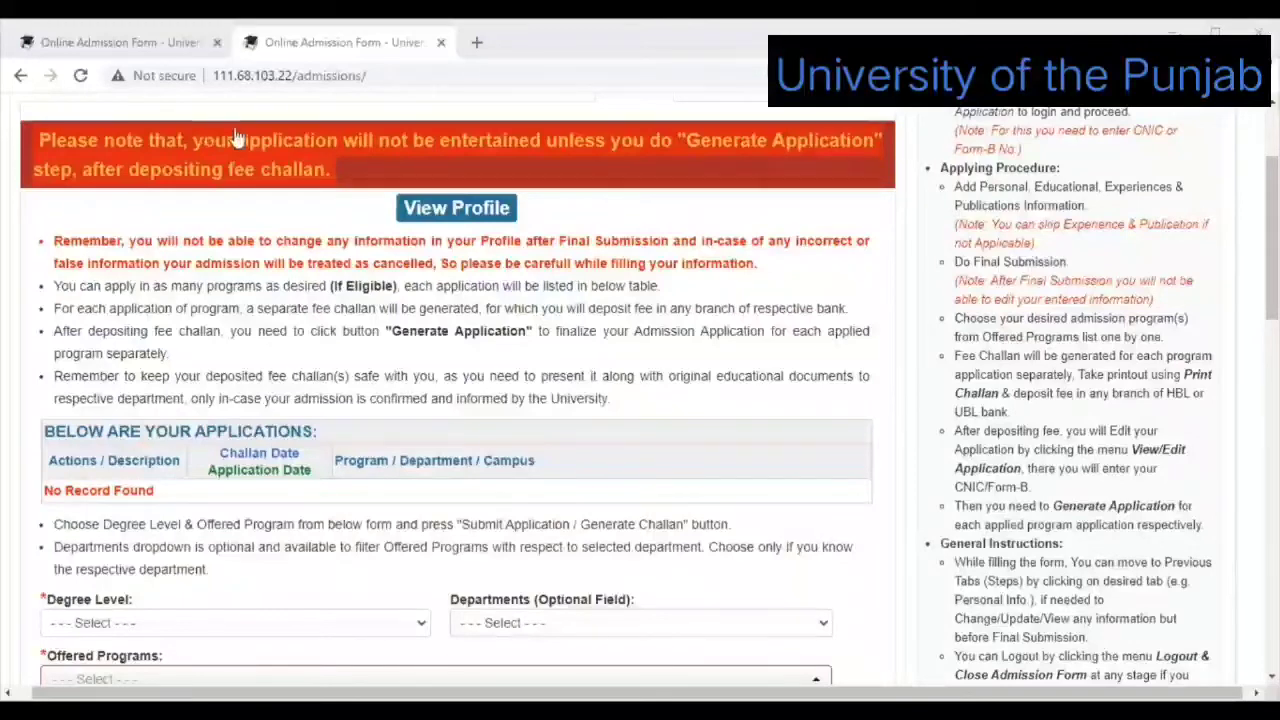
scroll(285, 140, "up", 1)
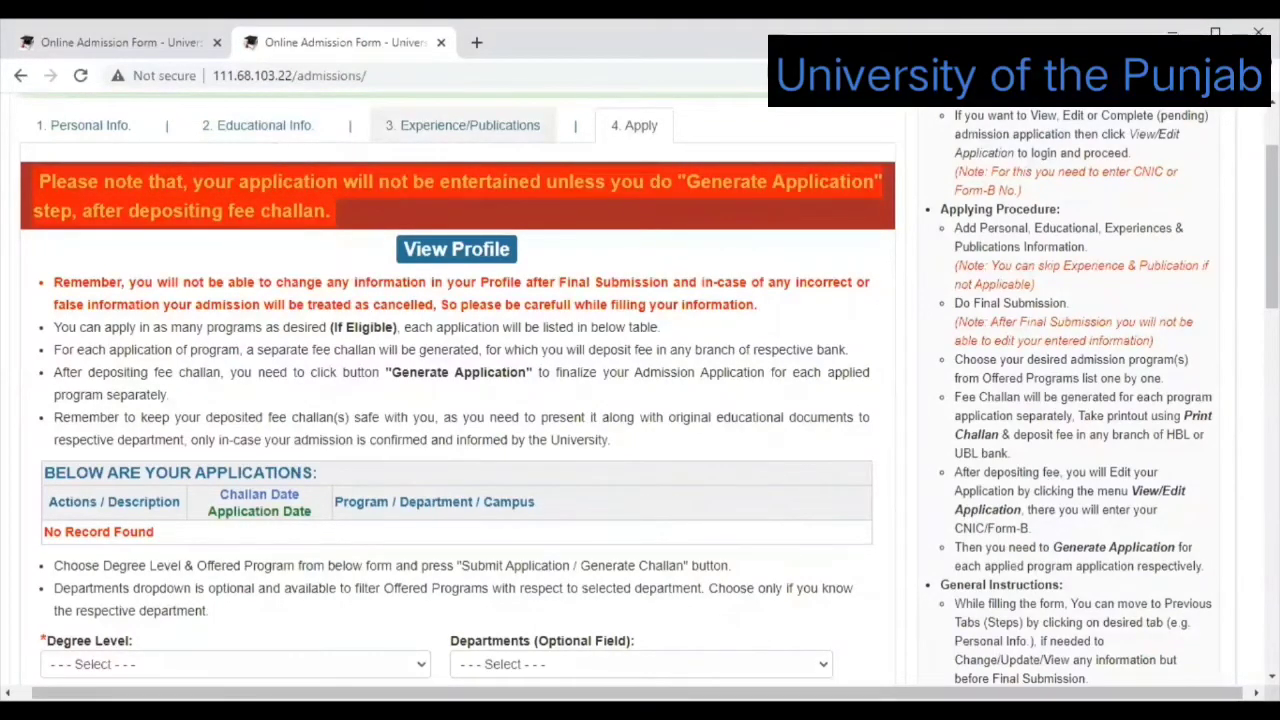
scroll(470, 125, "down", 1)
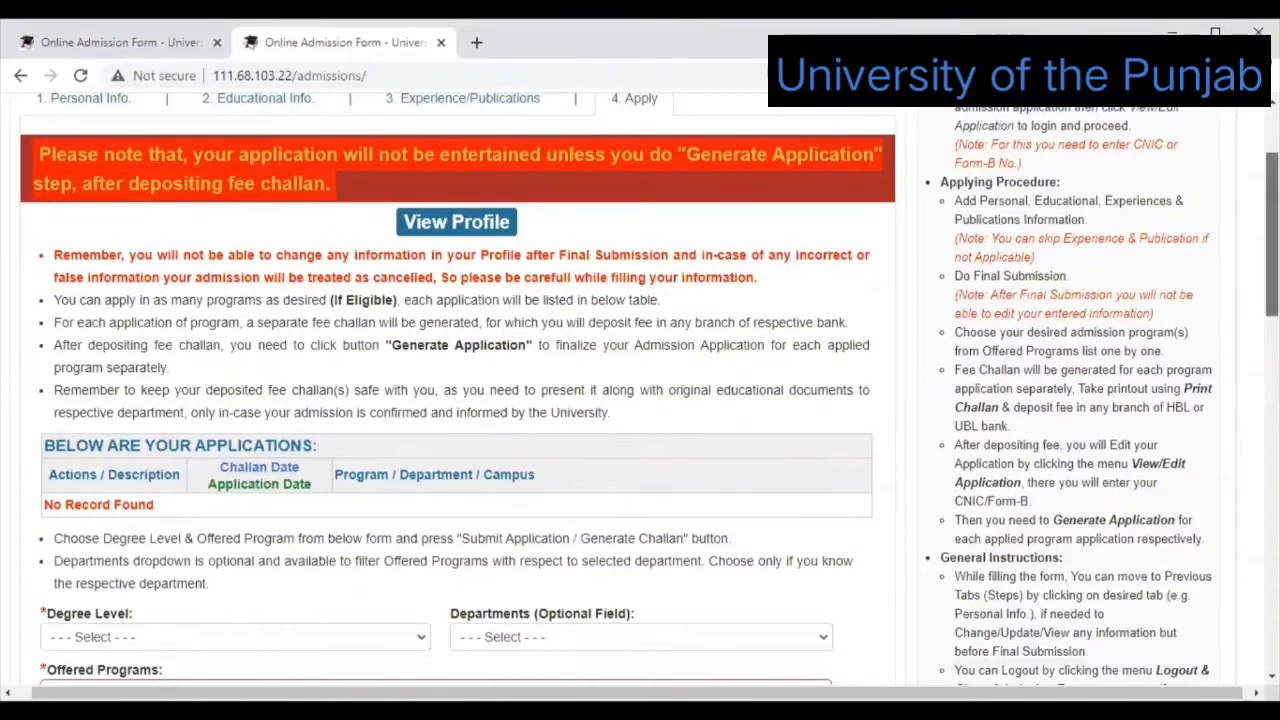
scroll(620, 172, "down", 1)
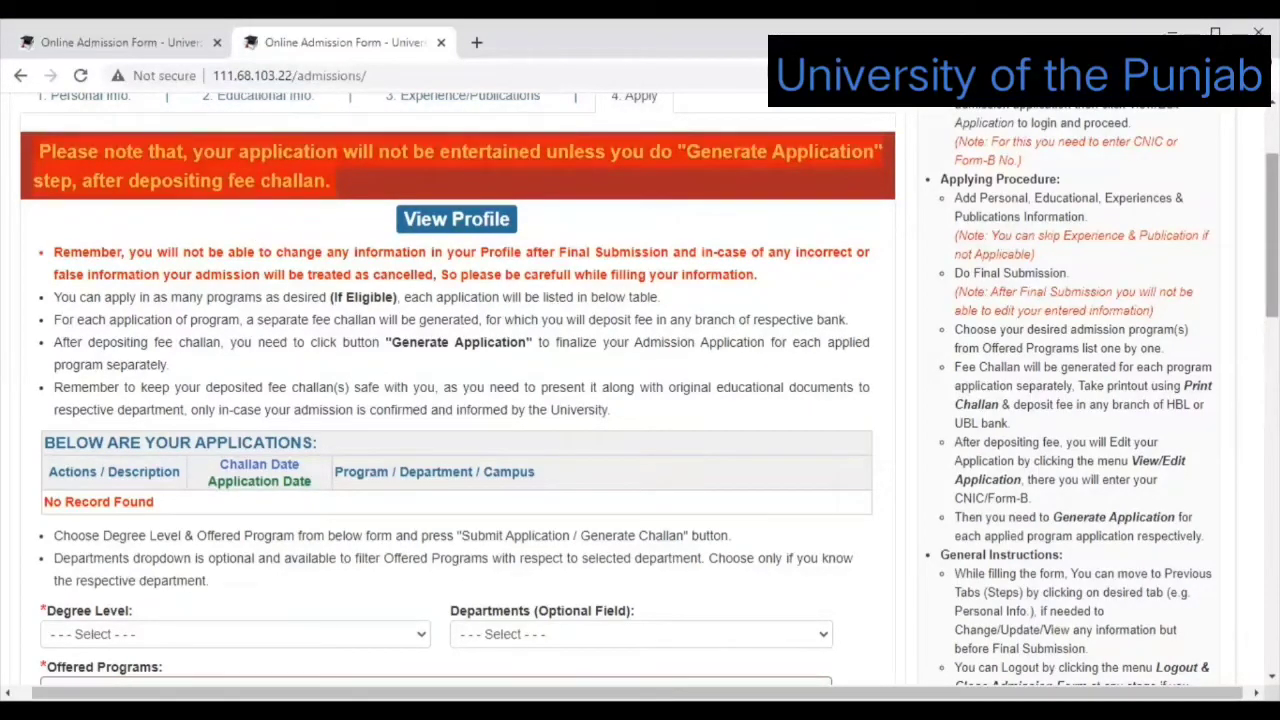
scroll(640, 390, "down", 1)
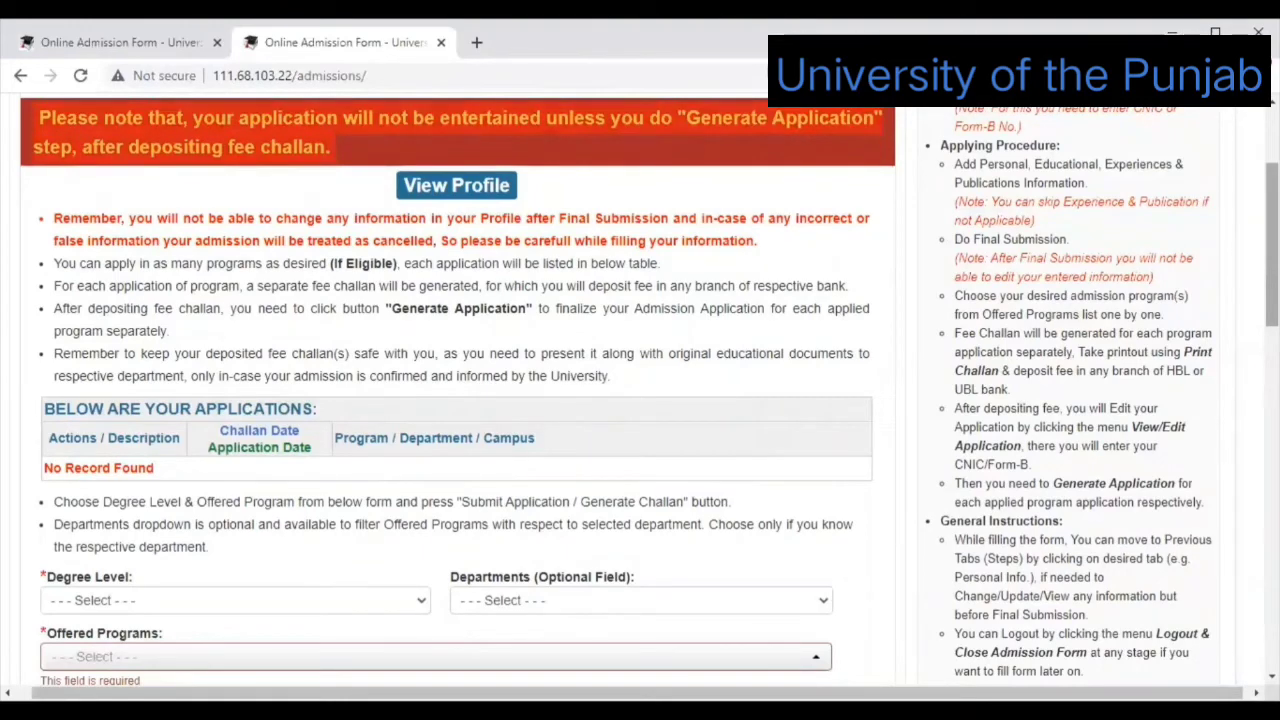
Try Submit Application / Generate Challan on the Apply form; the applications table stays empty.
scroll(640, 380, "down", 1)
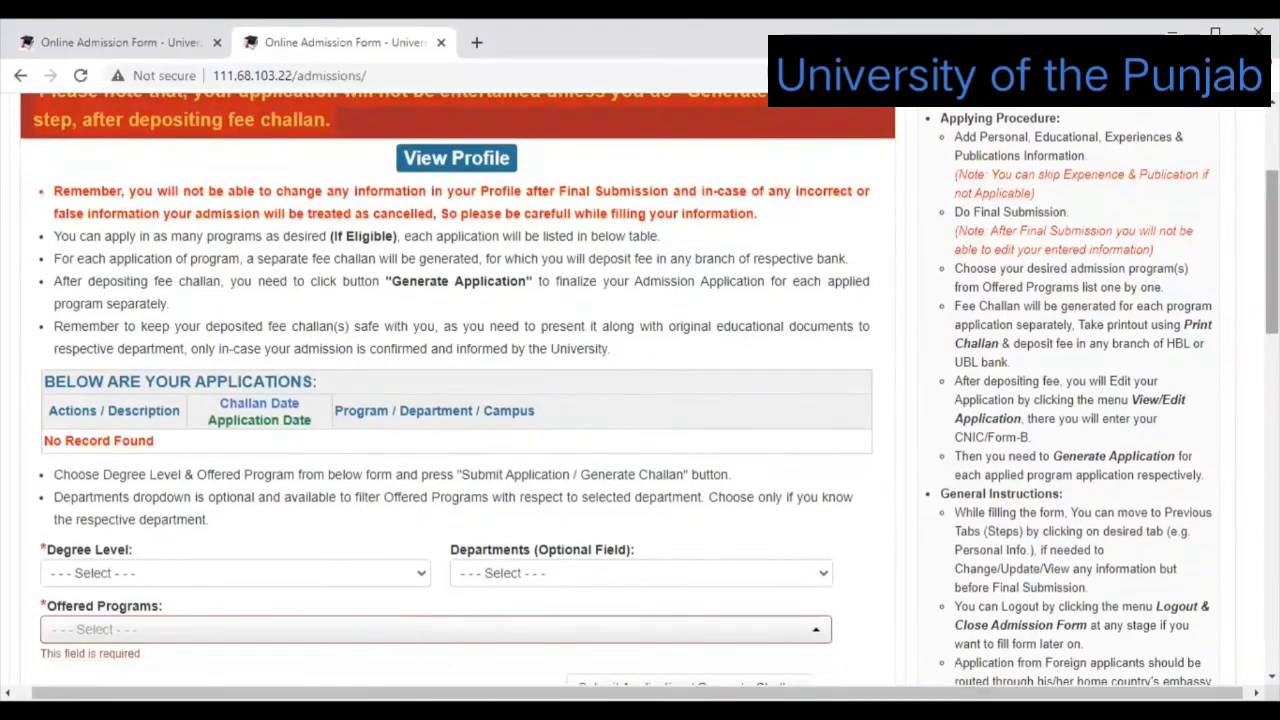
scroll(640, 390, "down", 1)
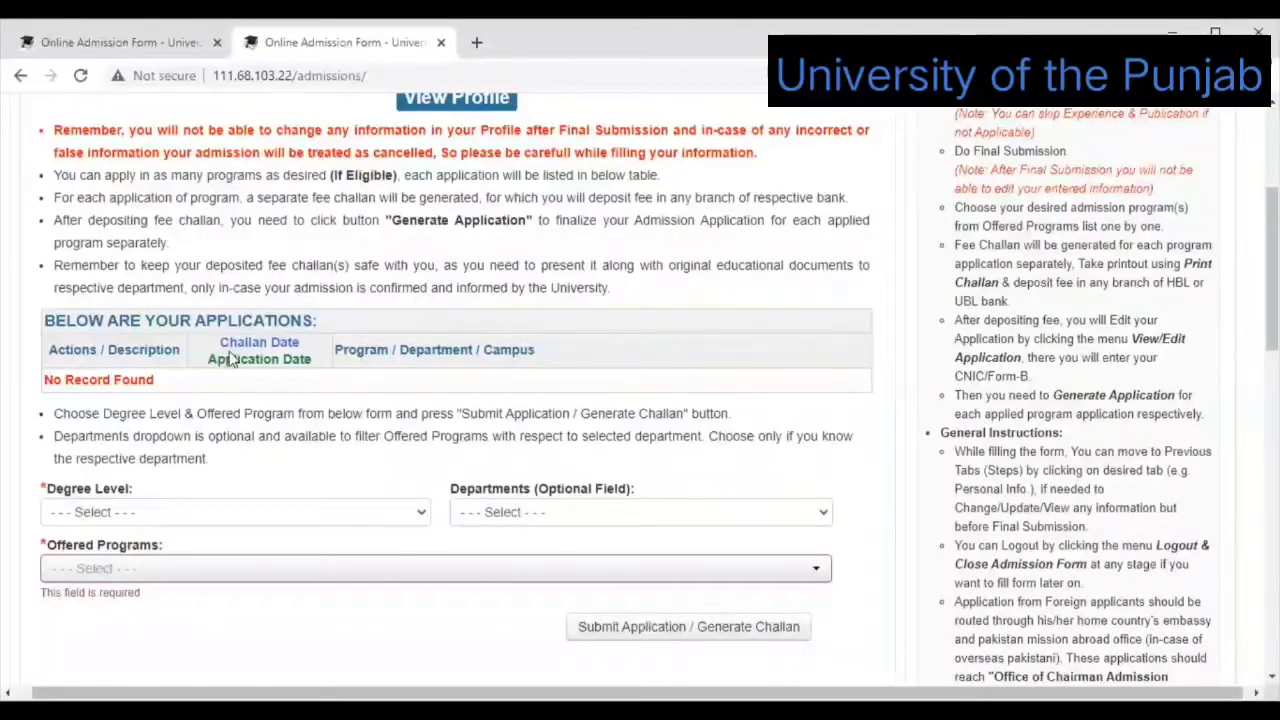
left_click(757, 638)
scroll(714, 190, "up", 1)
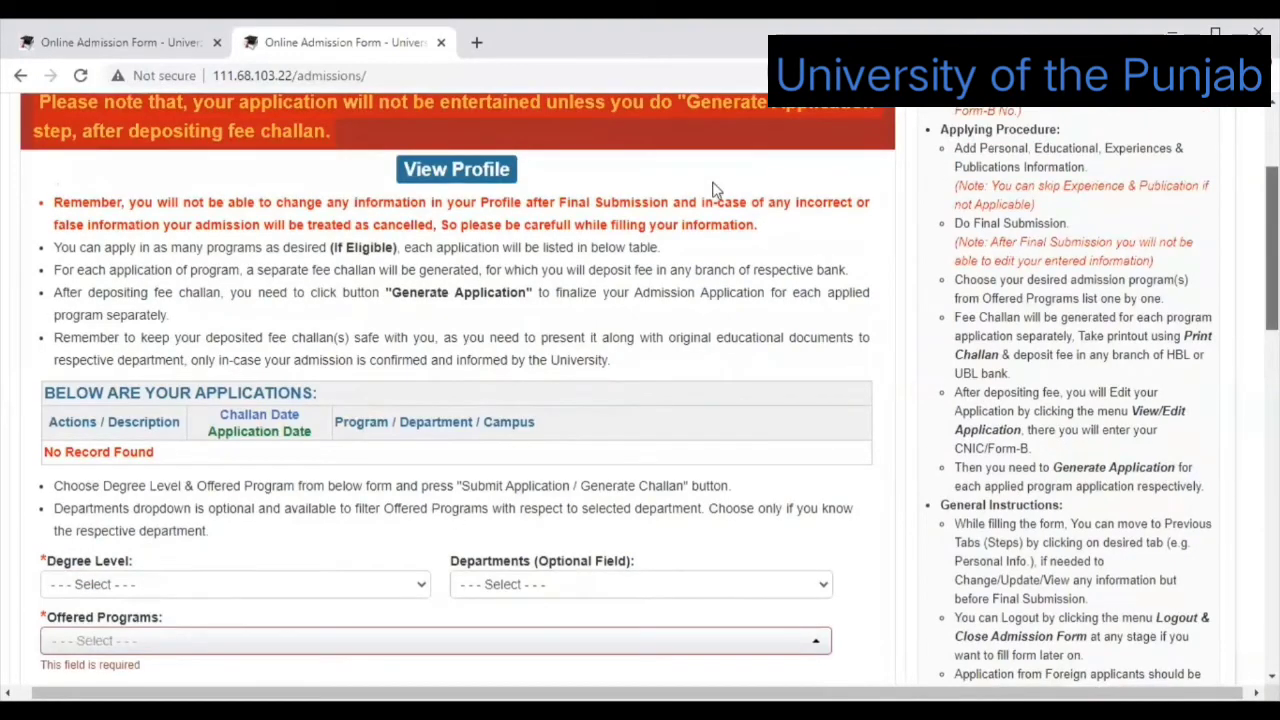
scroll(714, 190, "down", 1)
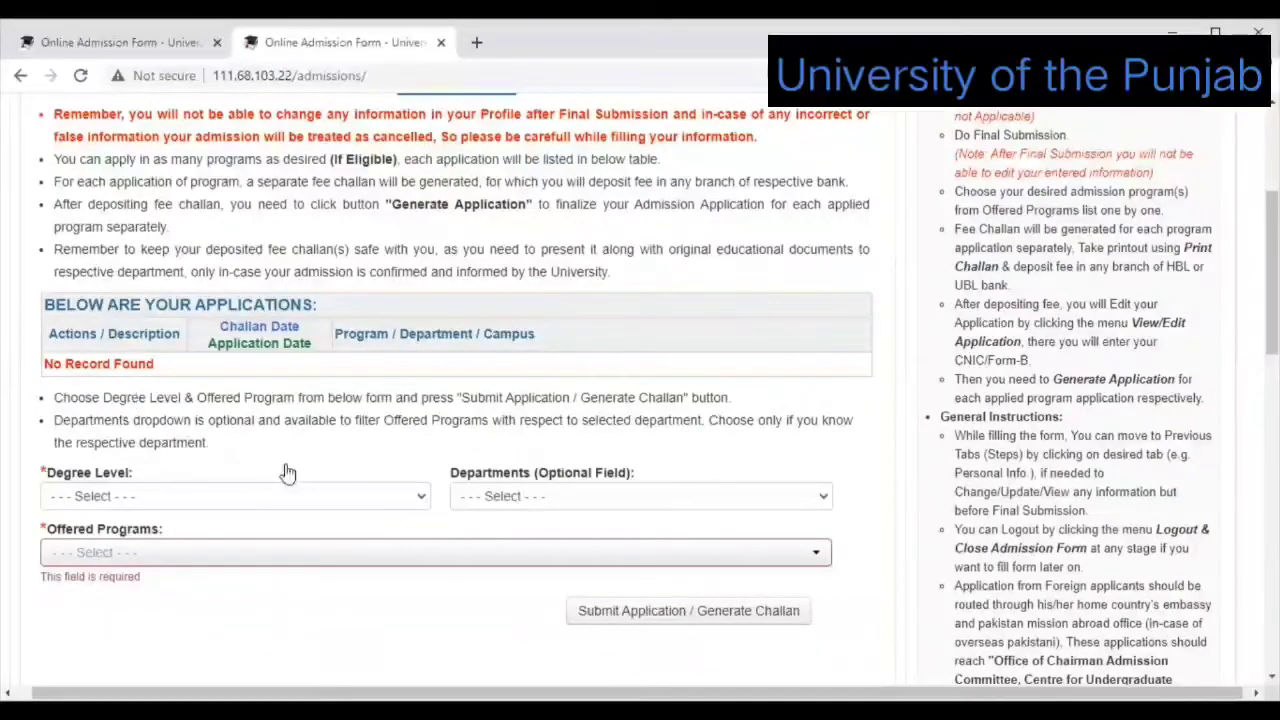
Choose Graduate and College of Statistical & Actuarial Sciences (Quaid-i-Azam Campus) as degree level and department.
left_click(419, 501)
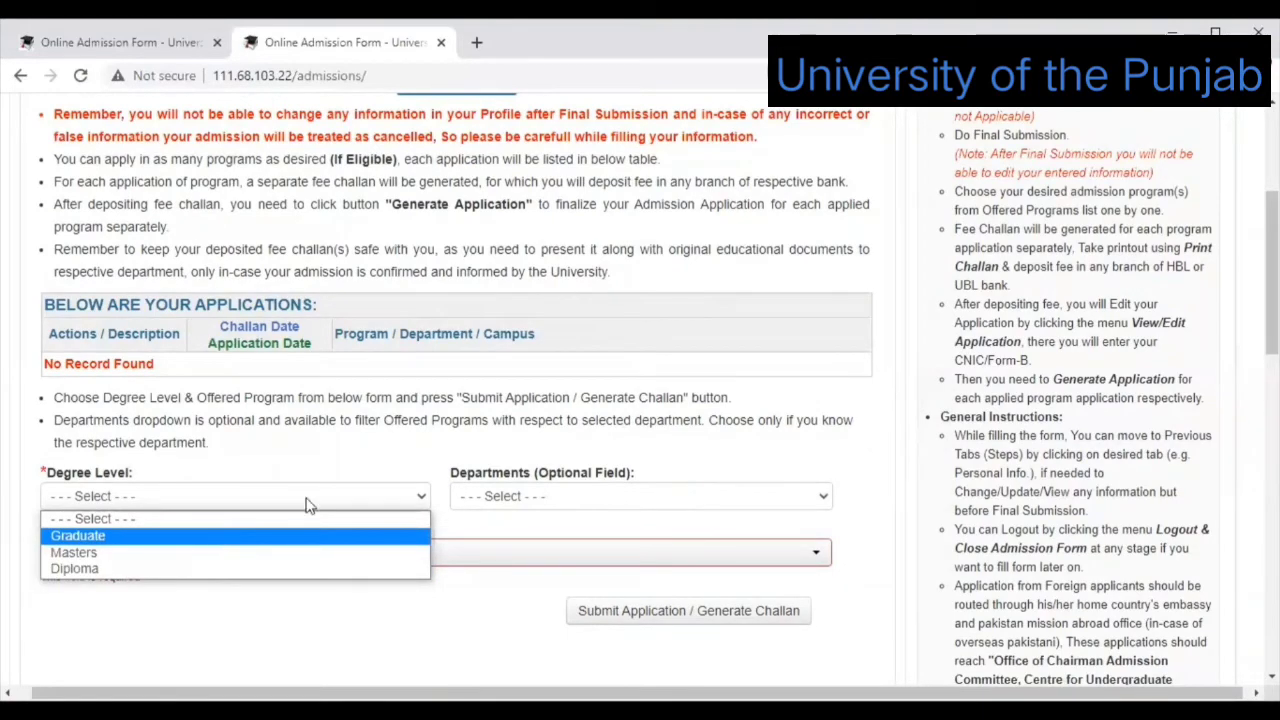
key("Return")
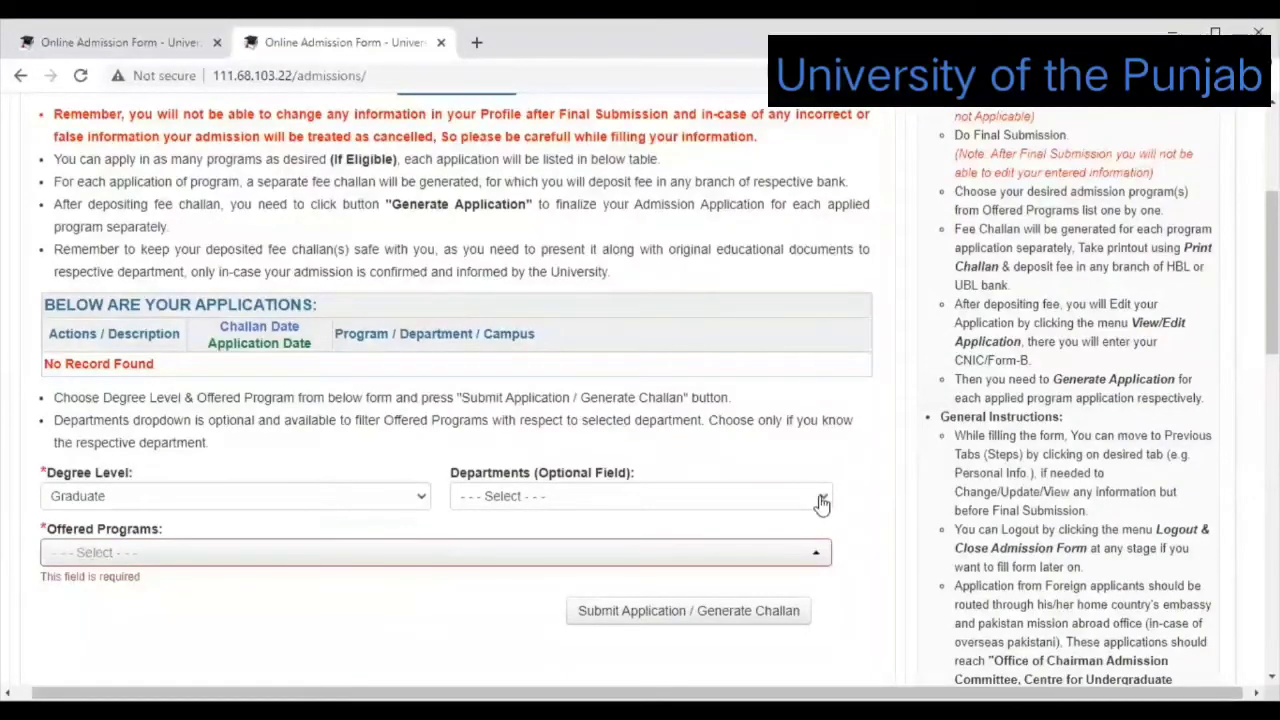
left_click(821, 500)
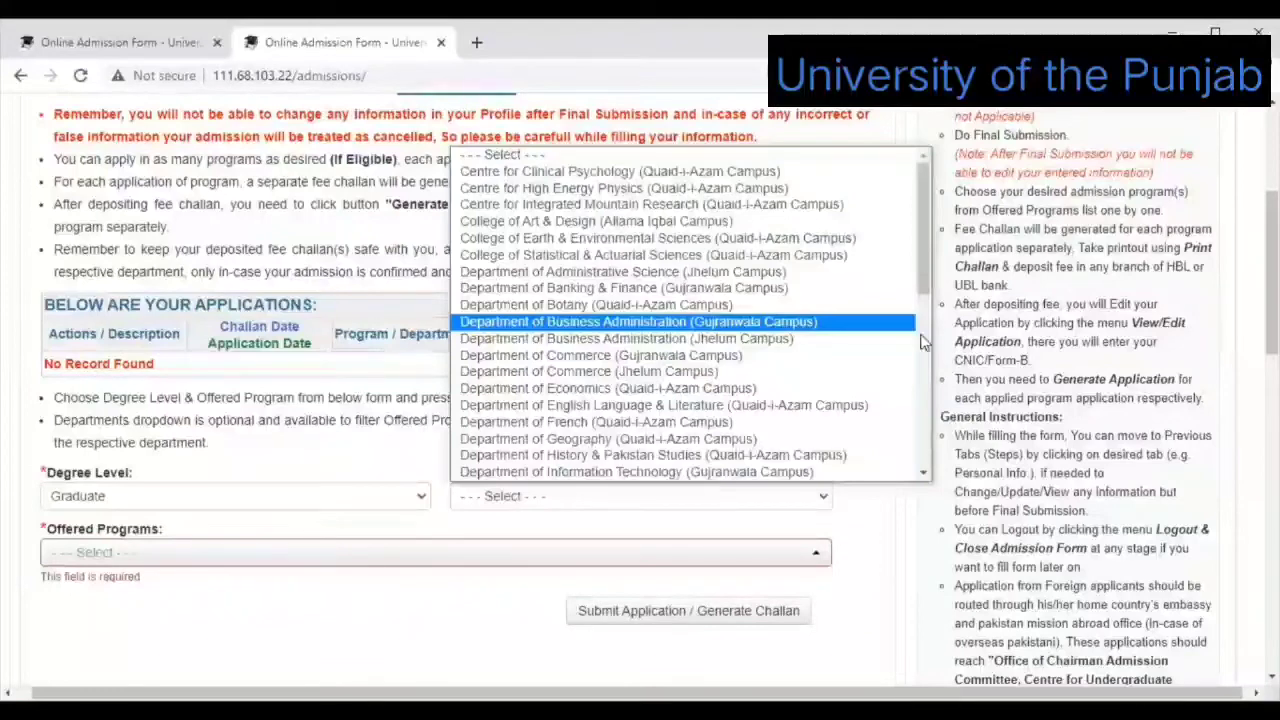
left_click(926, 441)
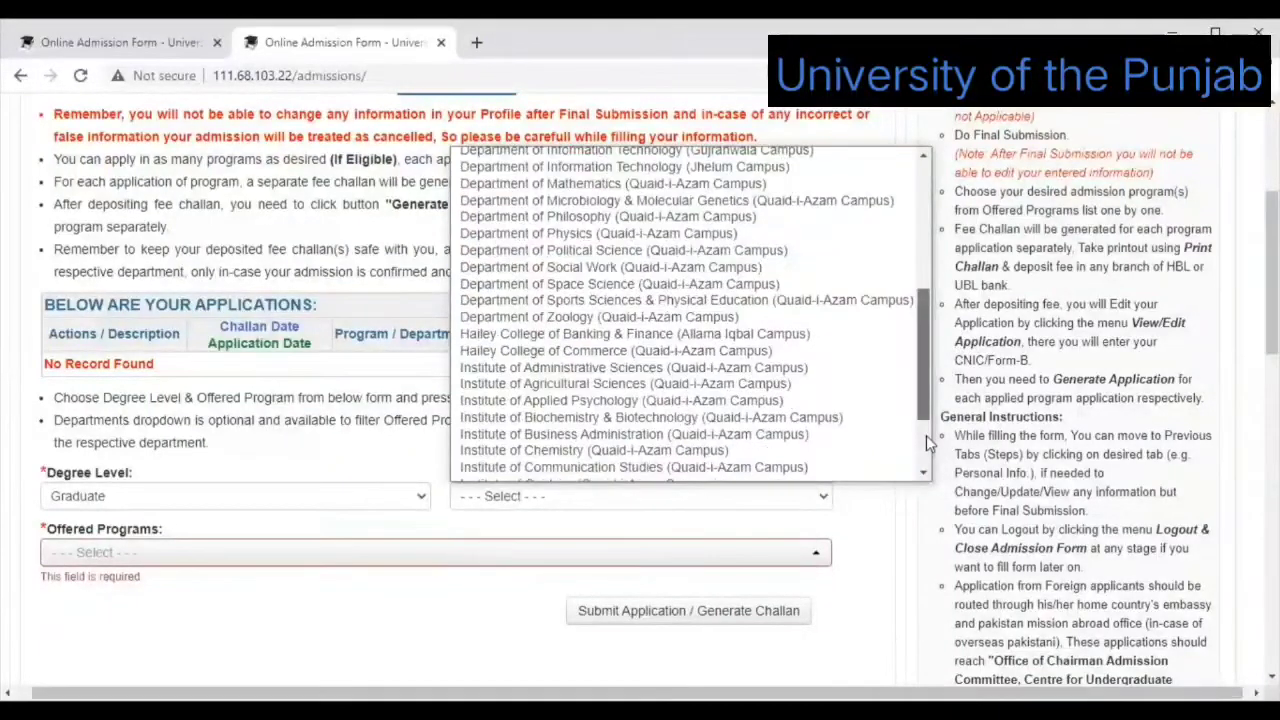
scroll(937, 362, "down", 2)
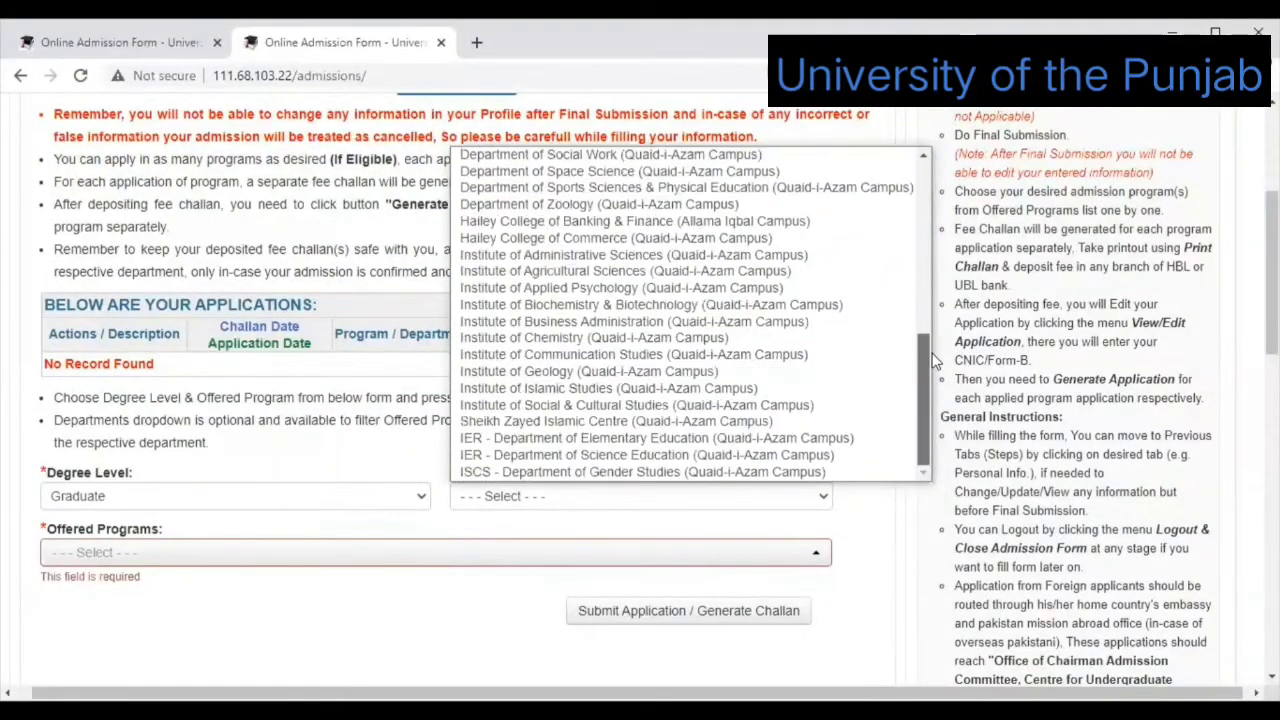
left_click(924, 266)
left_click(924, 264)
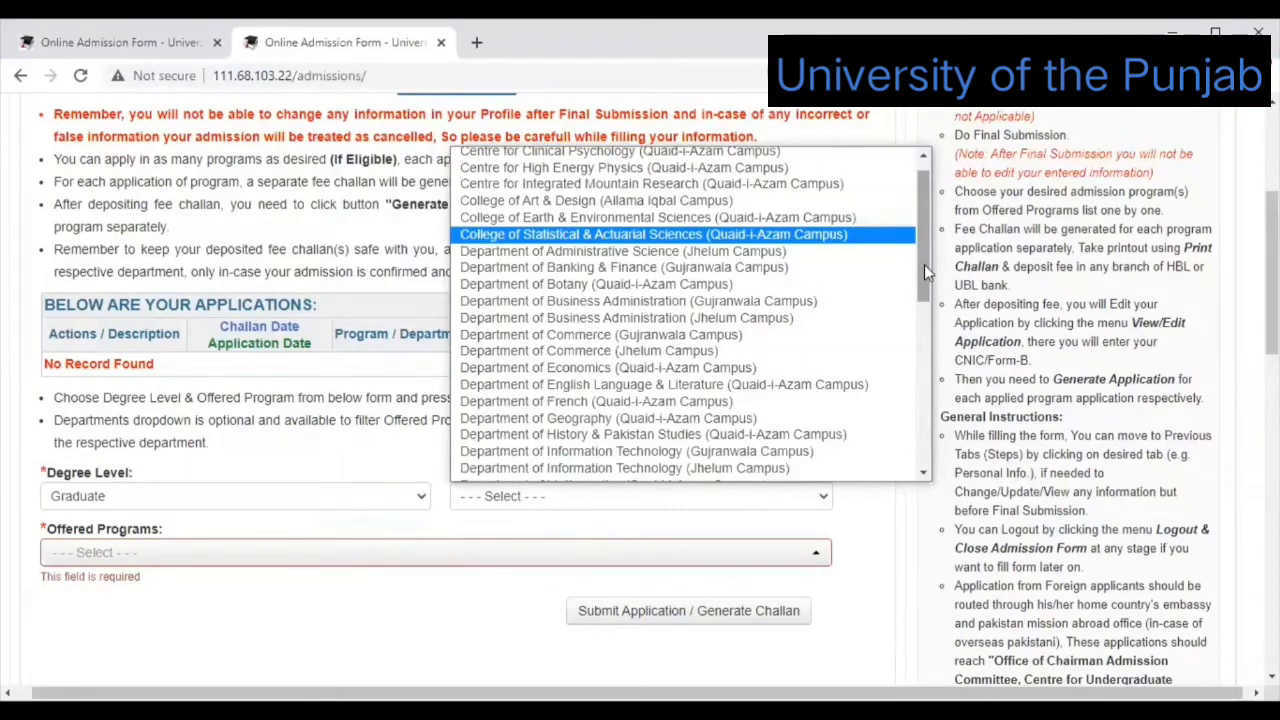
left_click(608, 237)
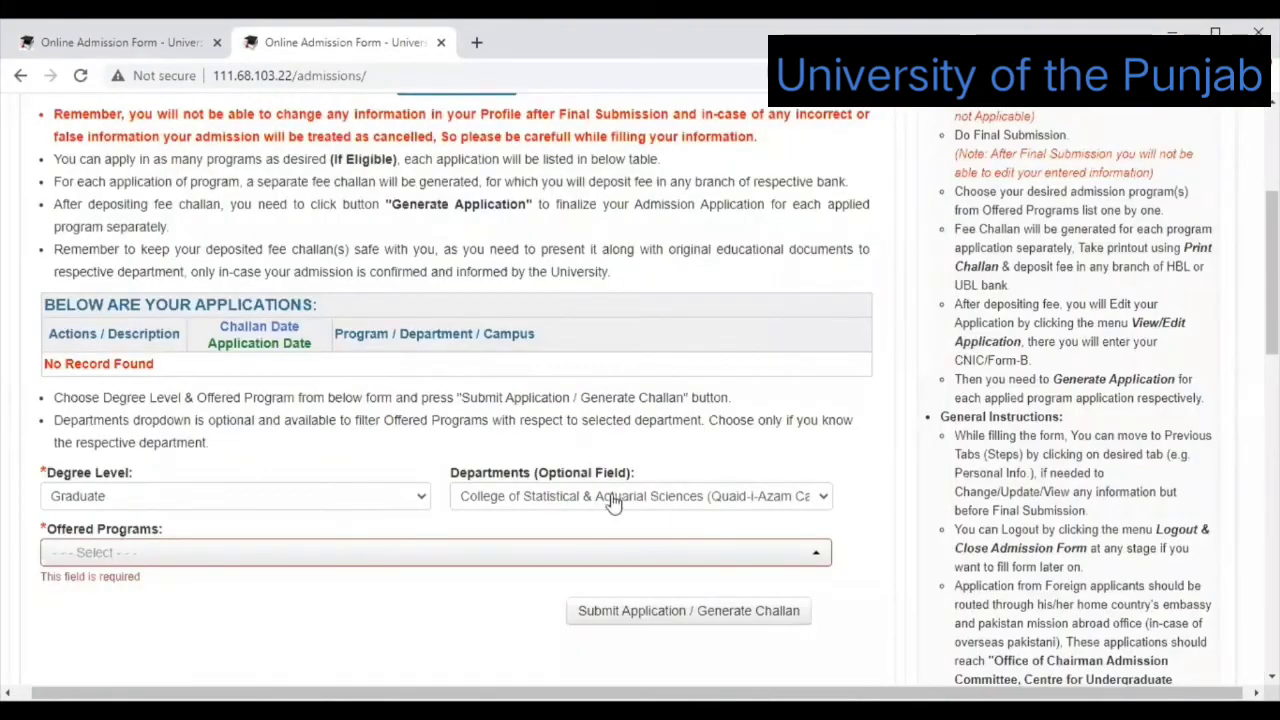
Select BS Statistics (Regular) [Quaid-i-Azam Campus] from Offered Programs and view its details.
left_click(814, 558)
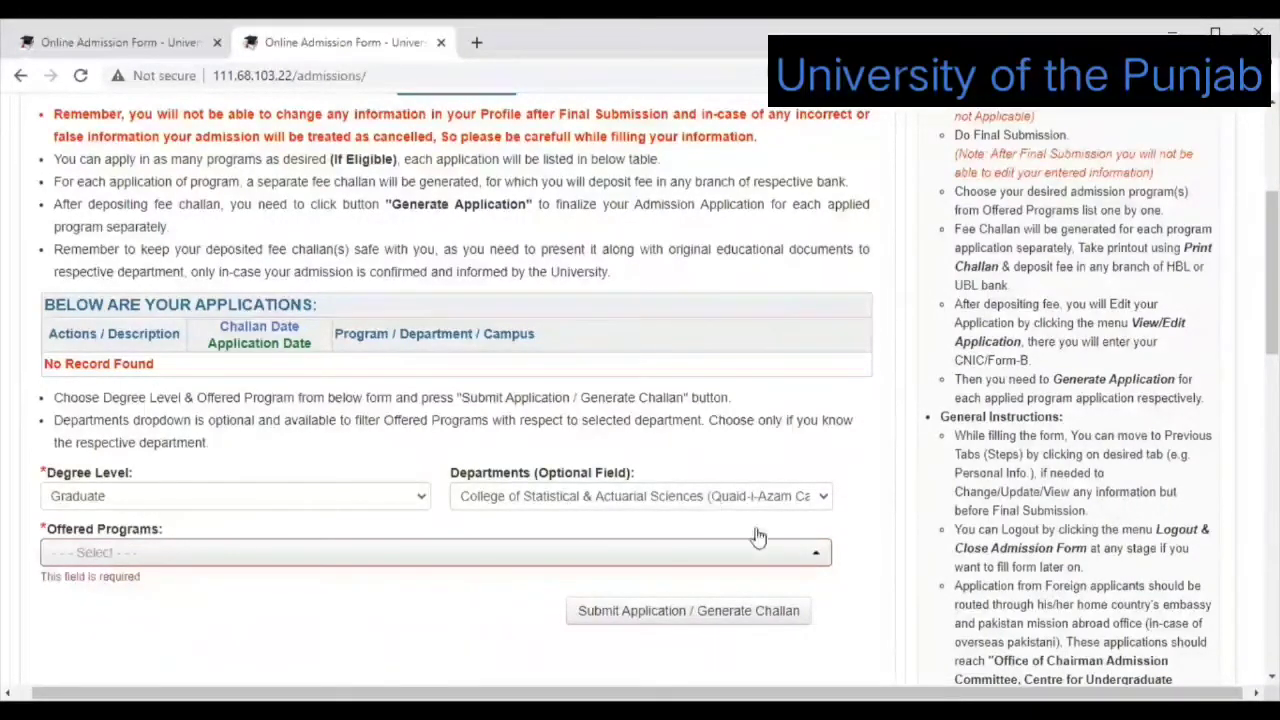
left_click(818, 556)
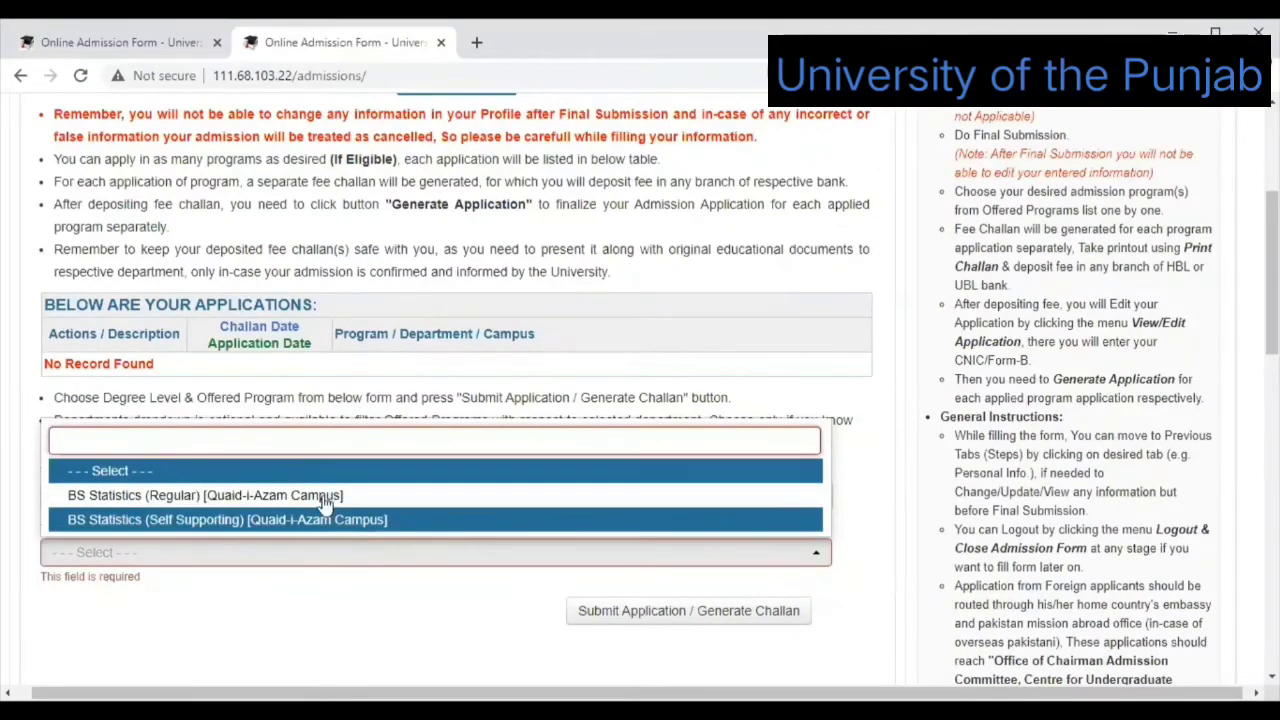
left_click(325, 497)
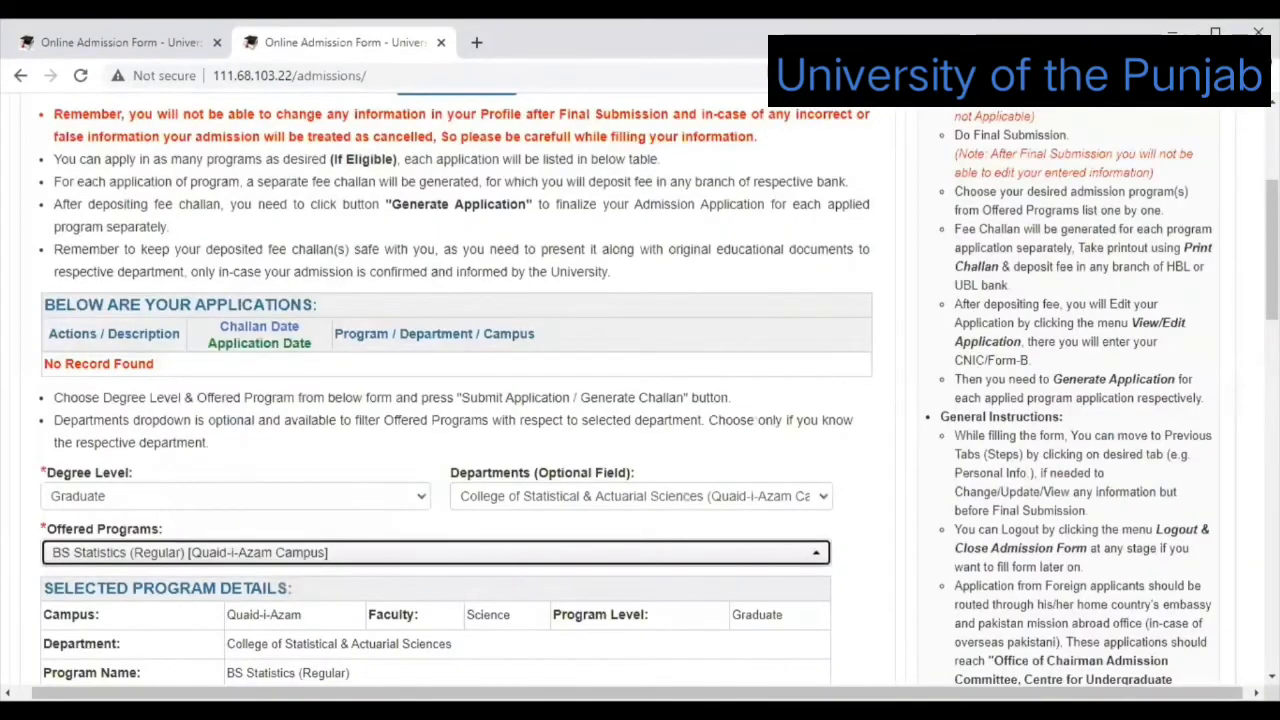
scroll(640, 400, "down", 1)
scroll(640, 400, "down", 1)
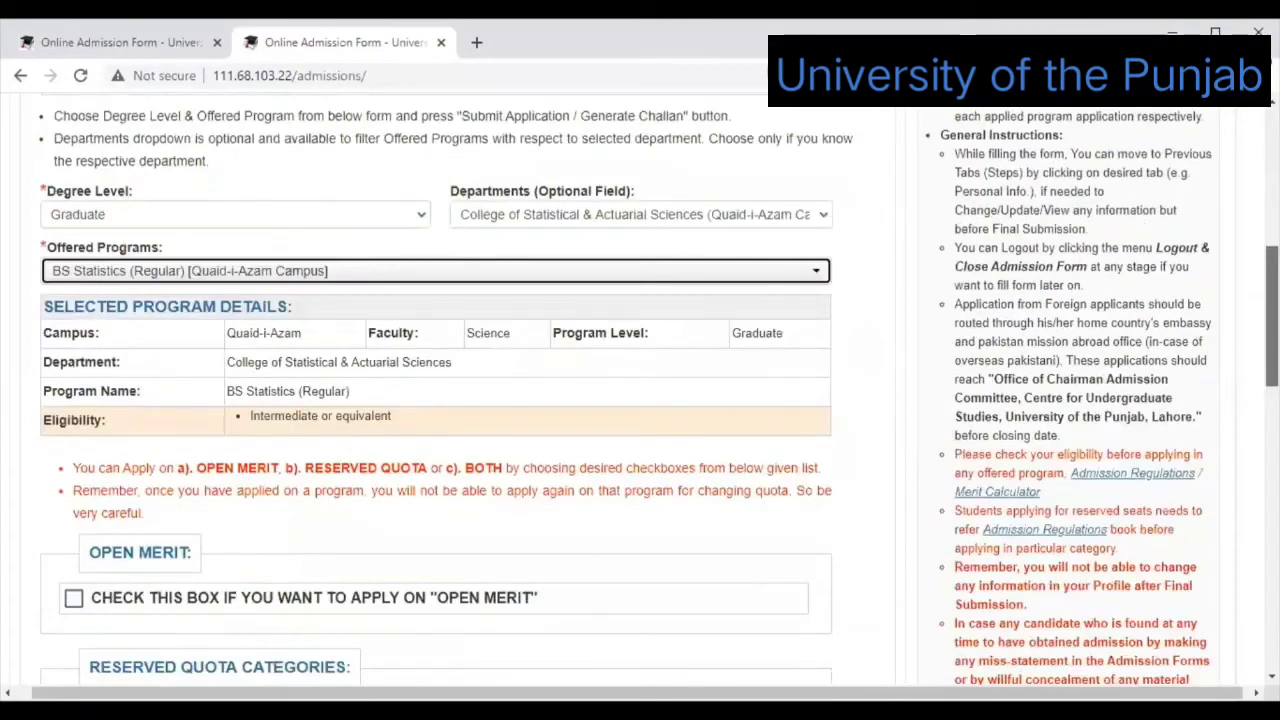
Review the quota categories and tick only OPEN MERIT for BS Statistics (Regular).
scroll(640, 400, "down", 1)
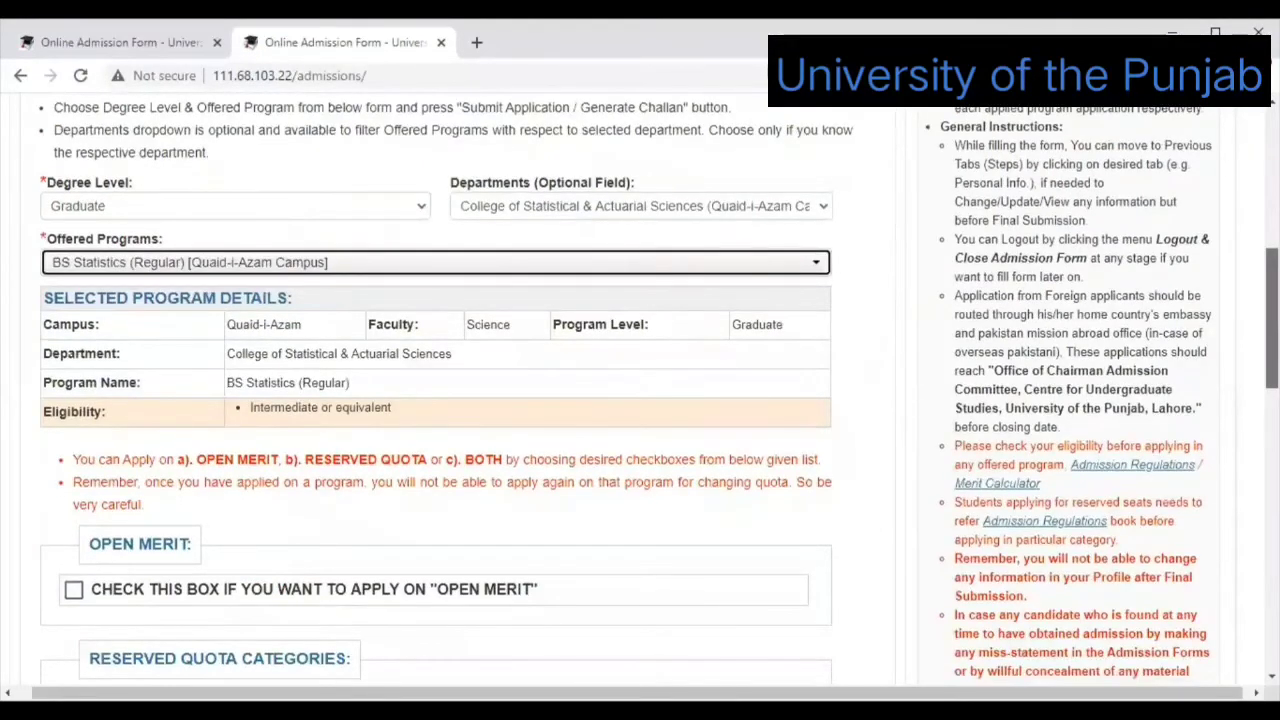
scroll(640, 400, "down", 1)
scroll(360, 220, "down", 1)
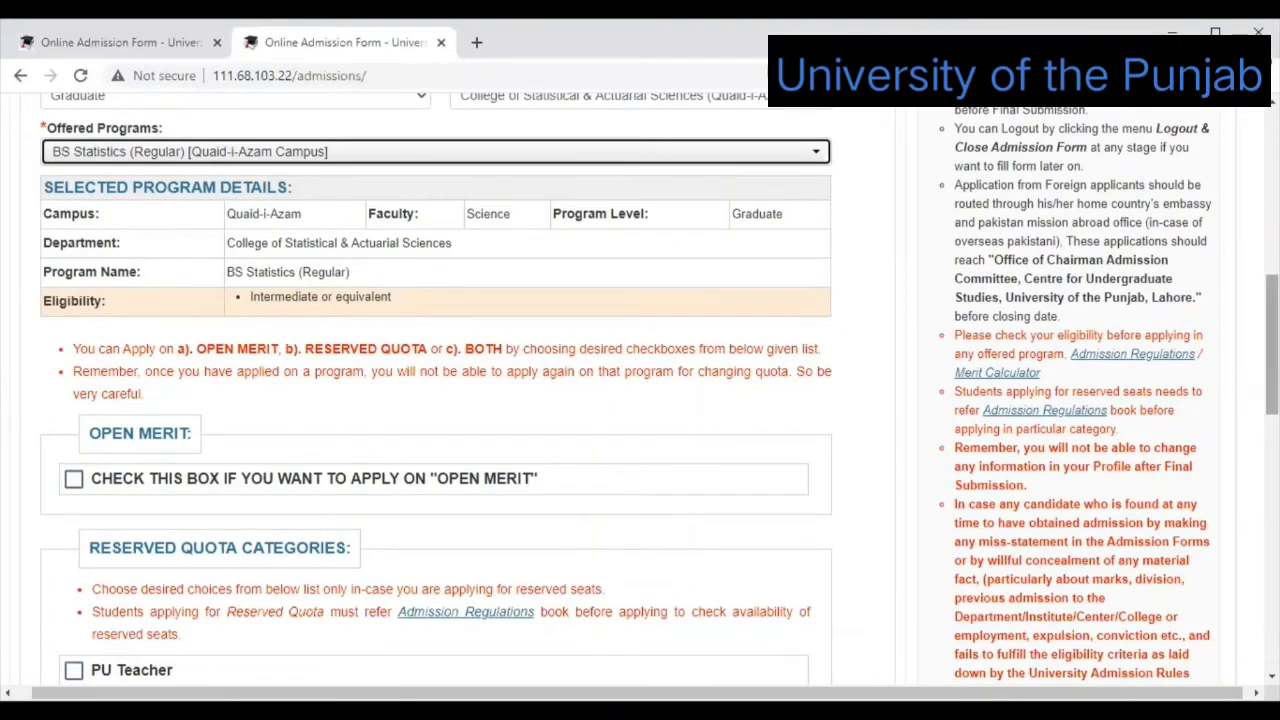
scroll(371, 323, "down", 1)
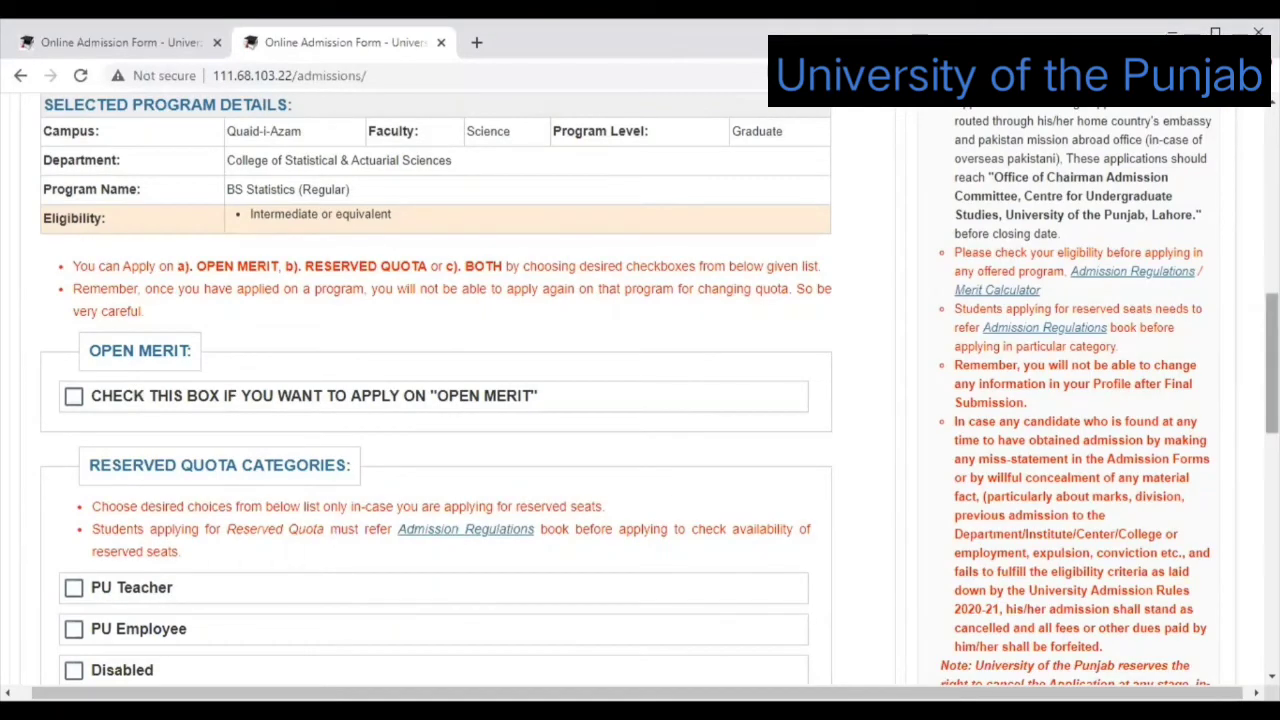
scroll(1185, 393, "down", 2)
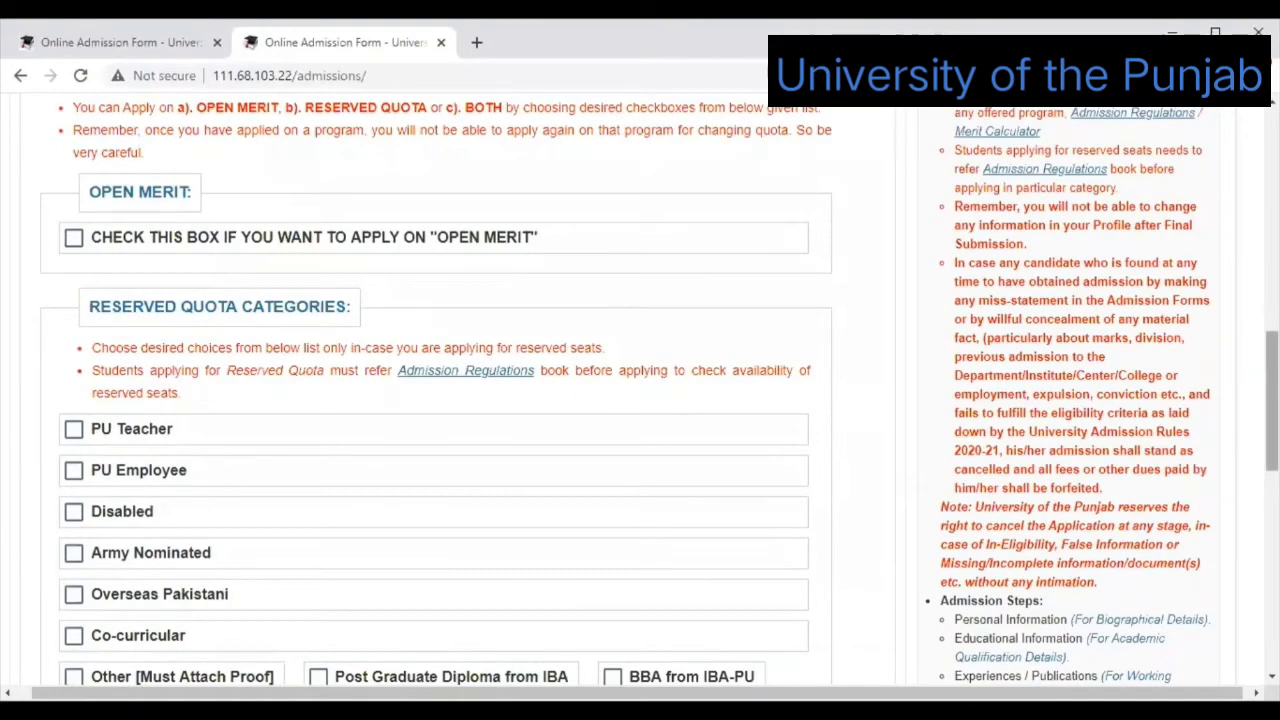
scroll(640, 400, "down", 3)
scroll(132, 495, "up", 1)
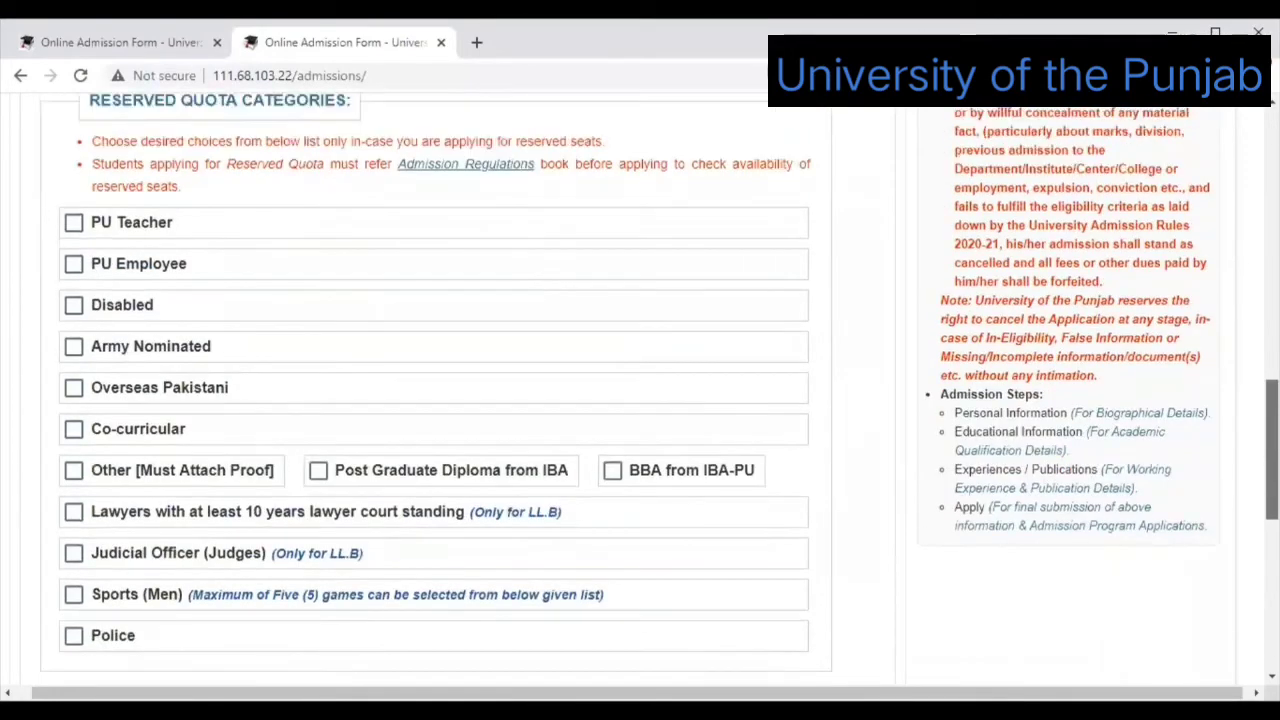
scroll(150, 495, "down", 1)
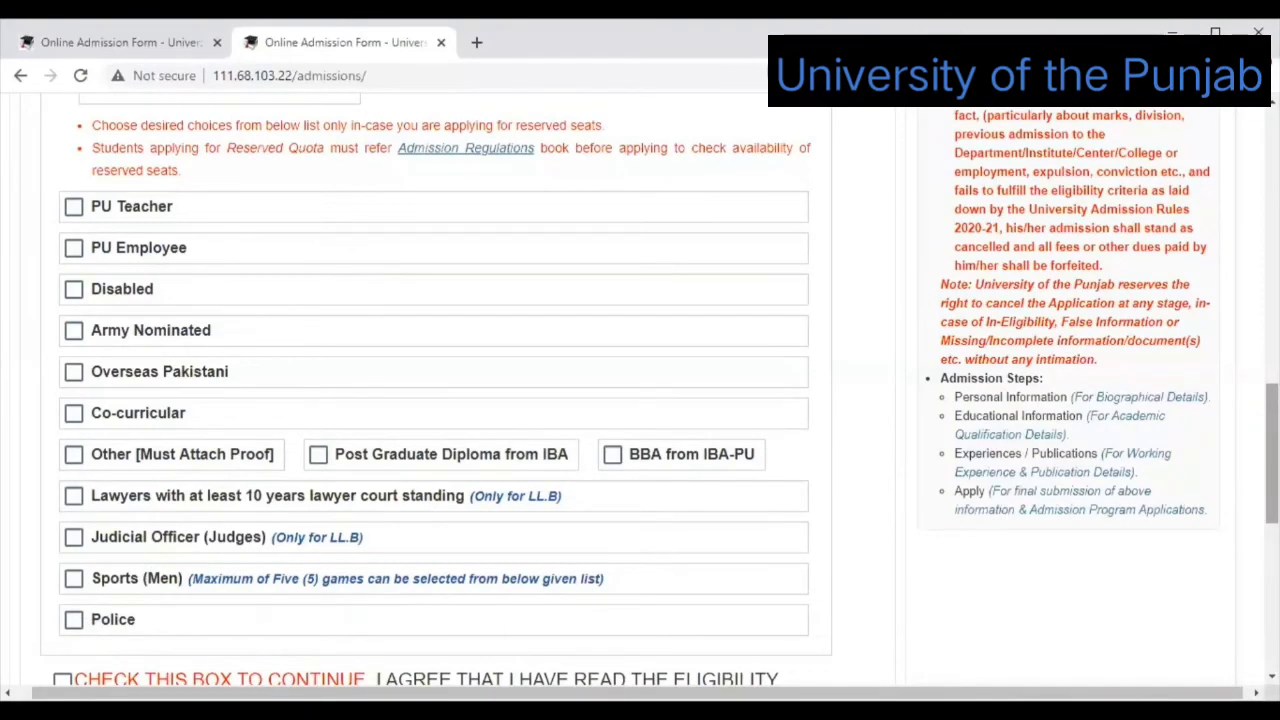
scroll(1270, 450, "up", 1)
scroll(435, 297, "up", 1)
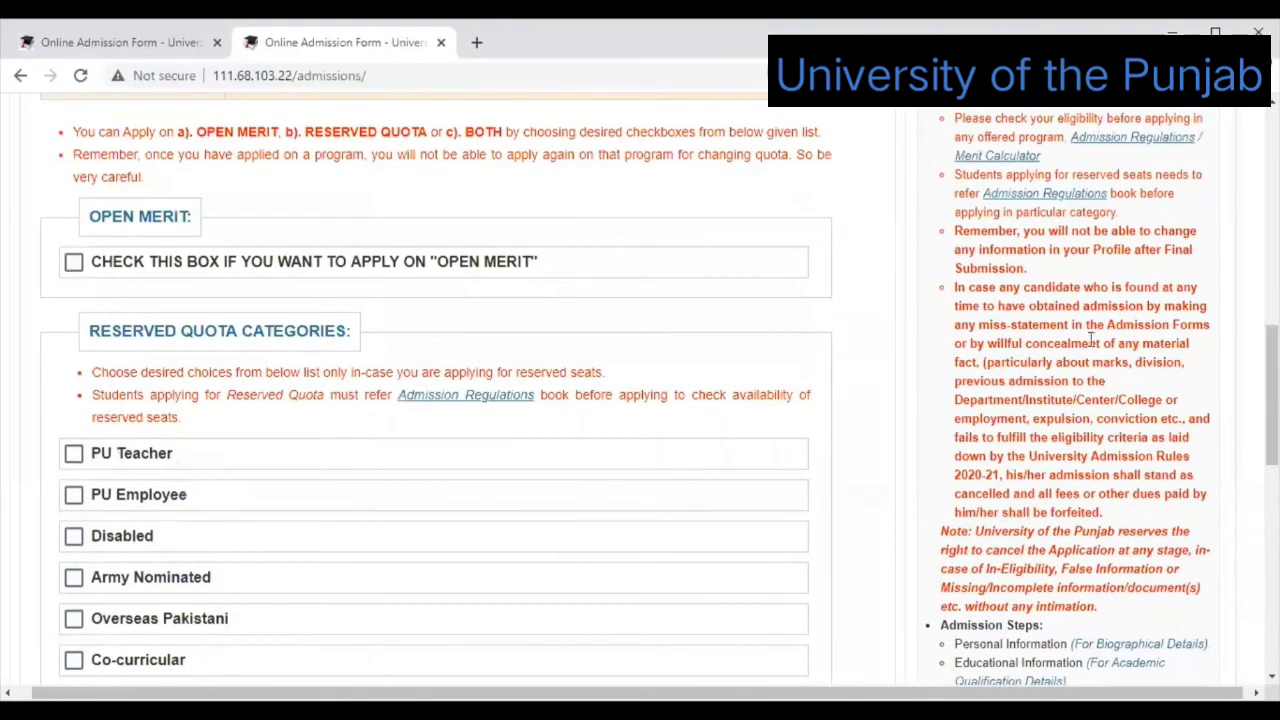
left_click(72, 266)
scroll(640, 400, "down", 3)
Tick CHECK THIS BOX TO CONTINUE and generate the BS Statistics (Regular) fee challan.
scroll(126, 451, "down", 1)
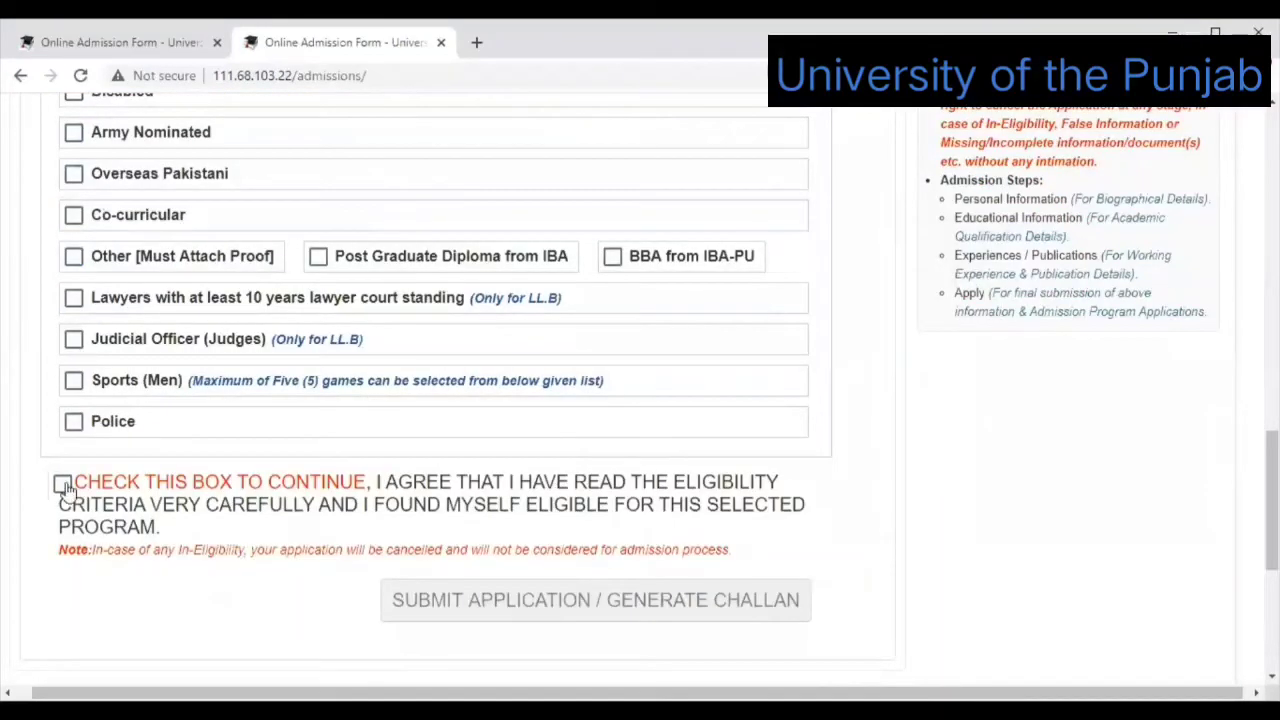
left_click(62, 485)
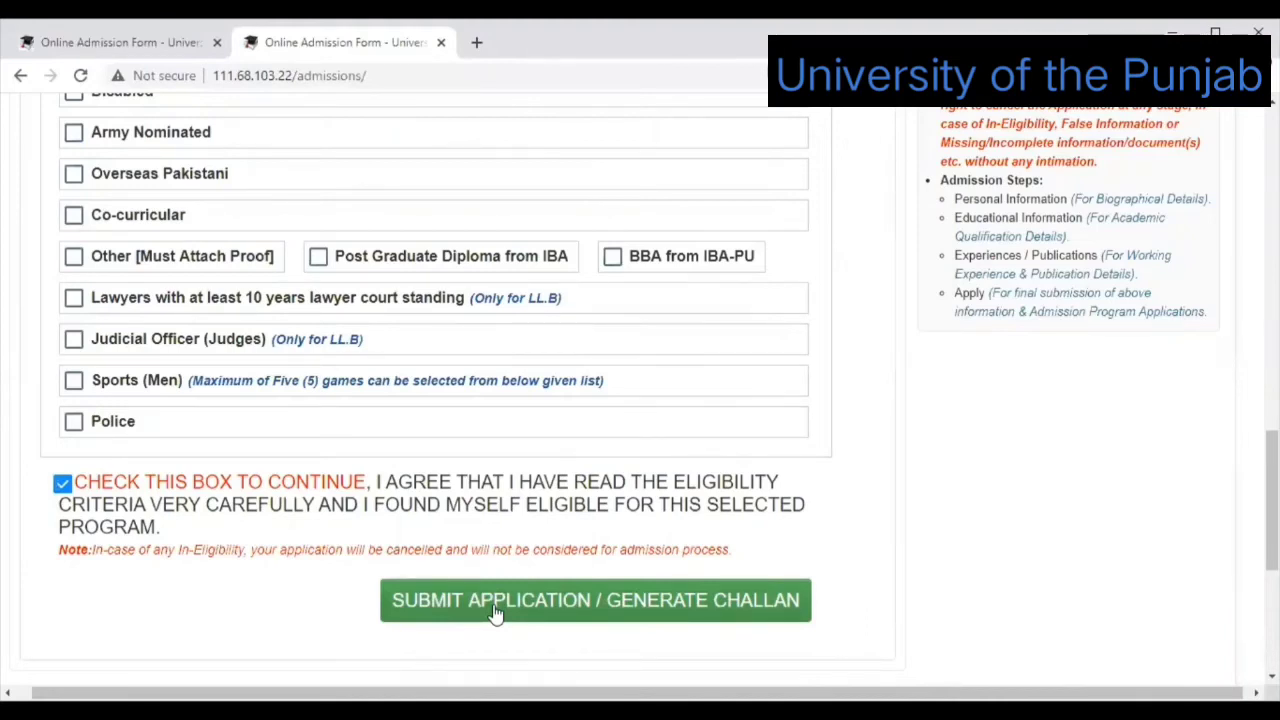
left_click(548, 607)
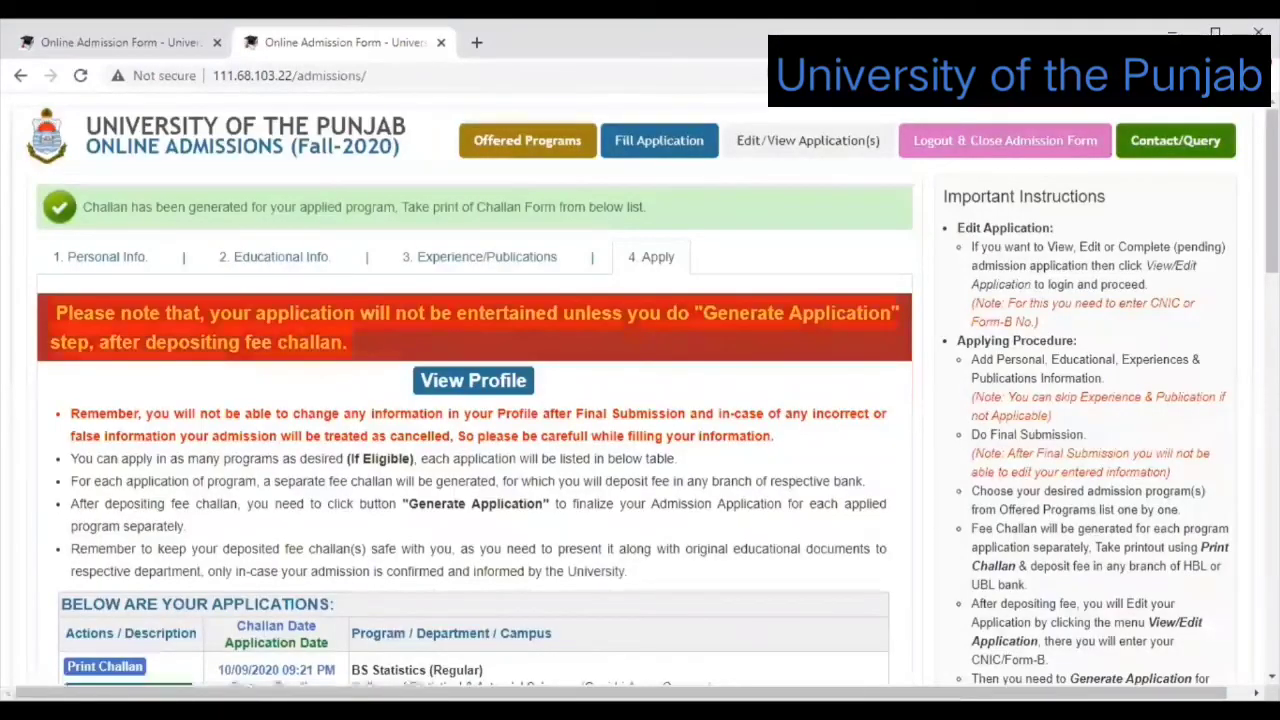
Find the pending BS Statistics (Regular) application and open its Print Challan link.
scroll(475, 400, "down", 4)
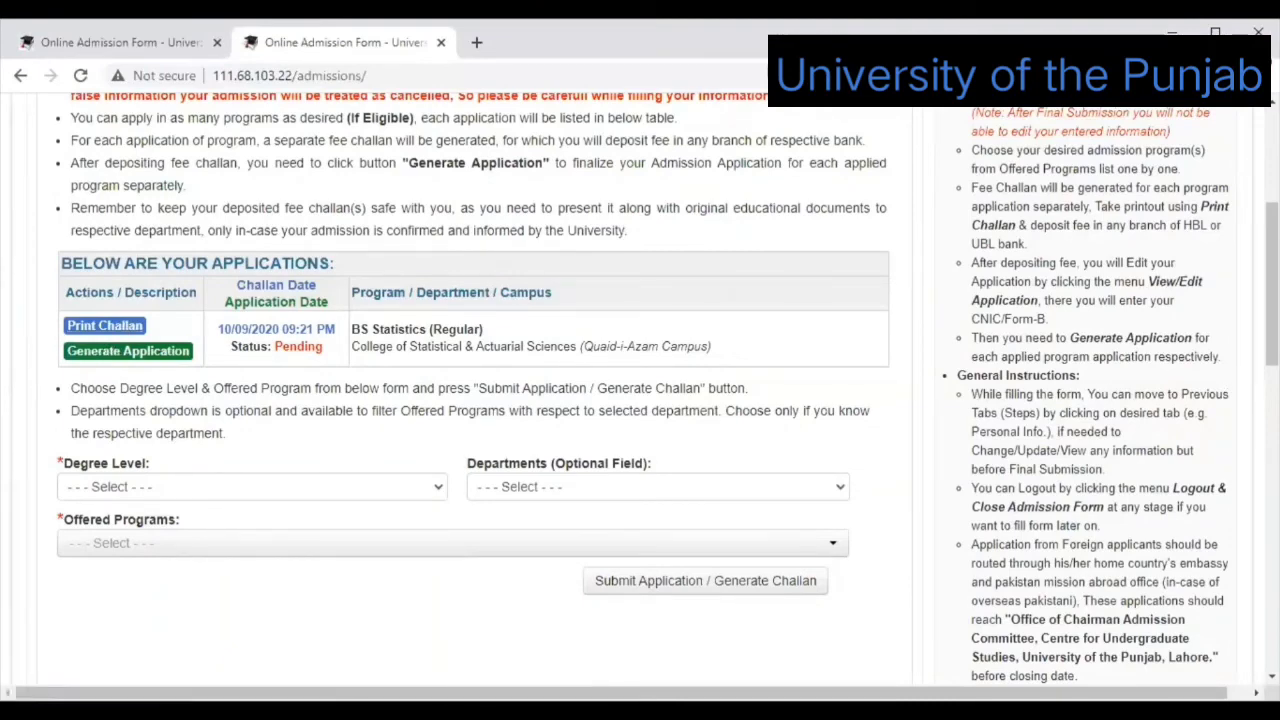
scroll(640, 380, "up", 1)
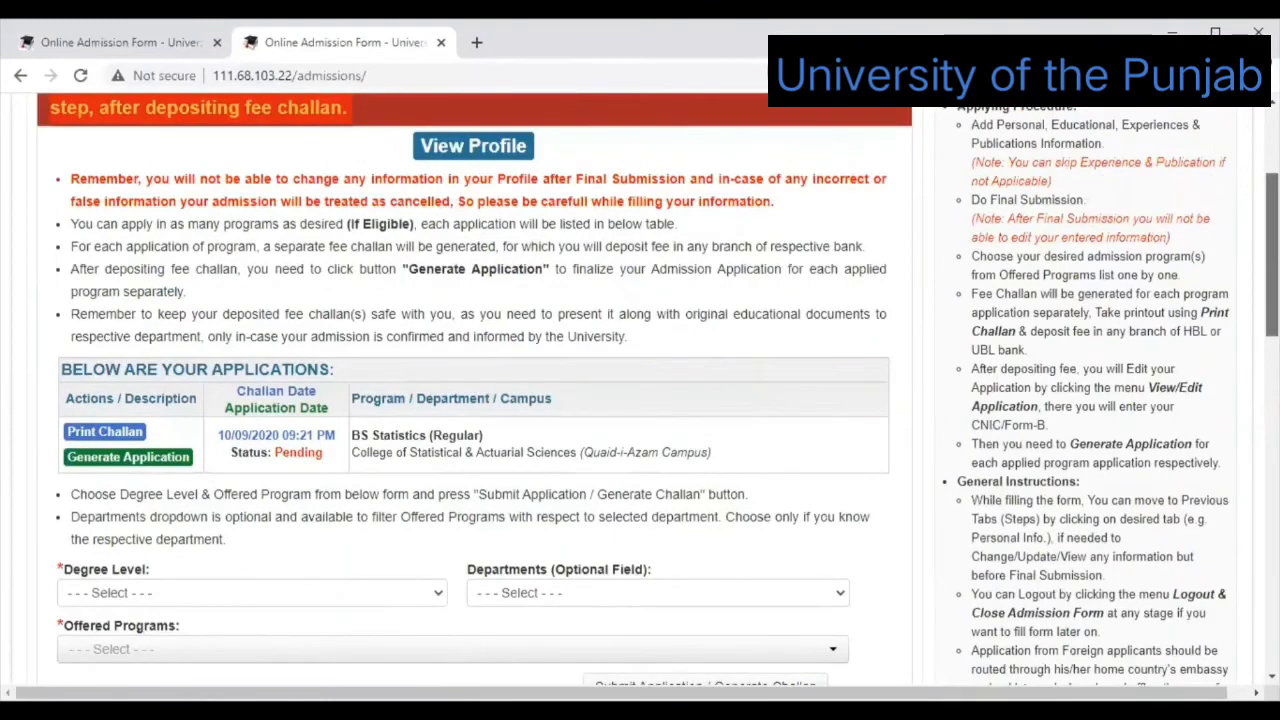
scroll(474, 390, "up", 1)
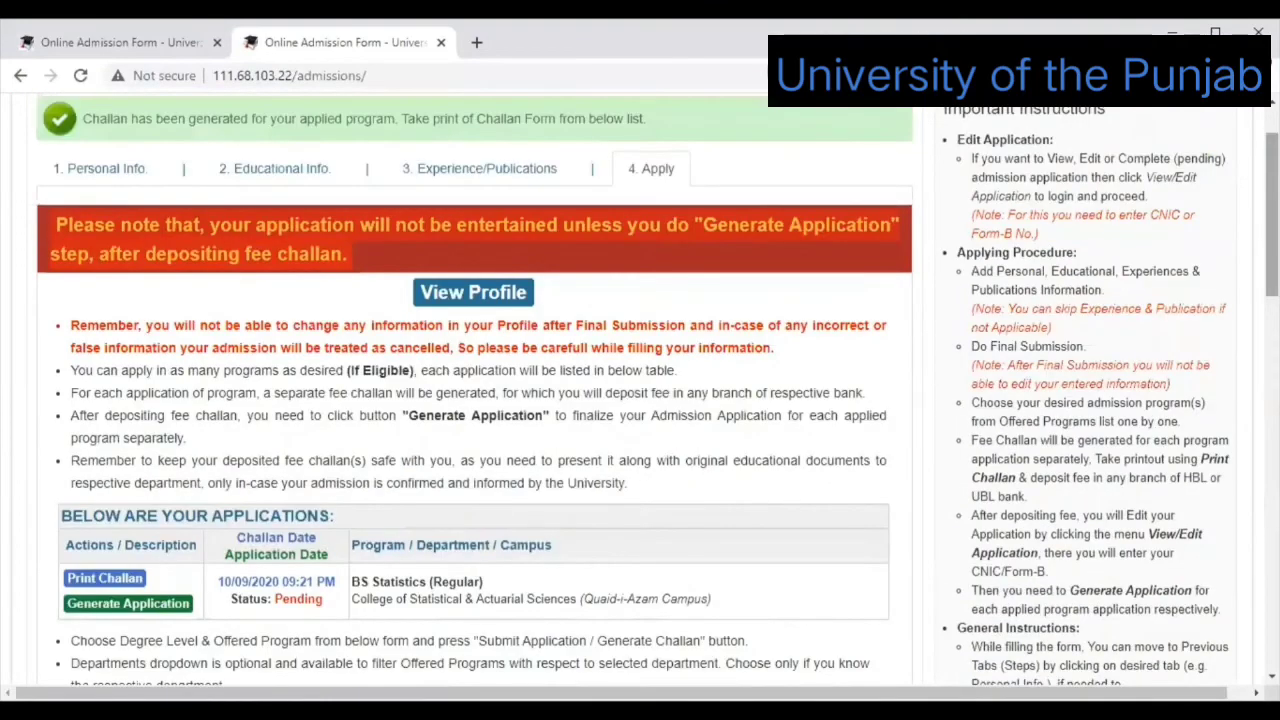
scroll(338, 355, "down", 2)
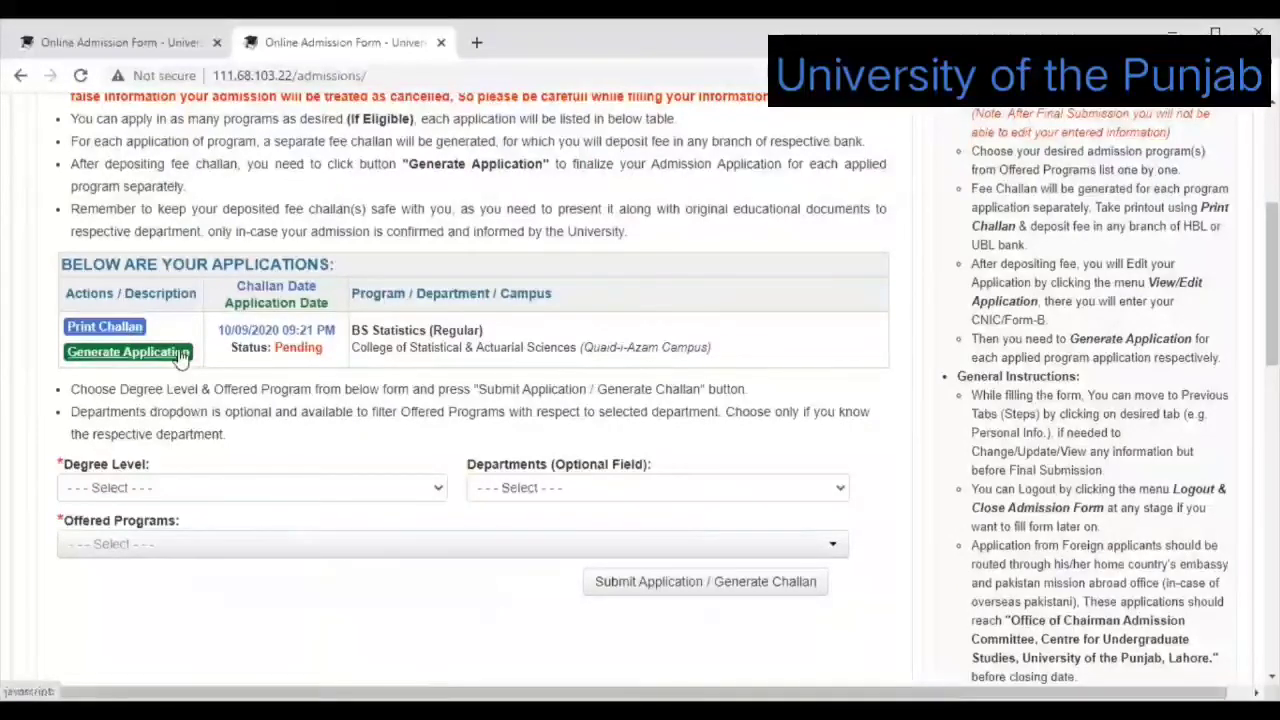
left_click(125, 337)
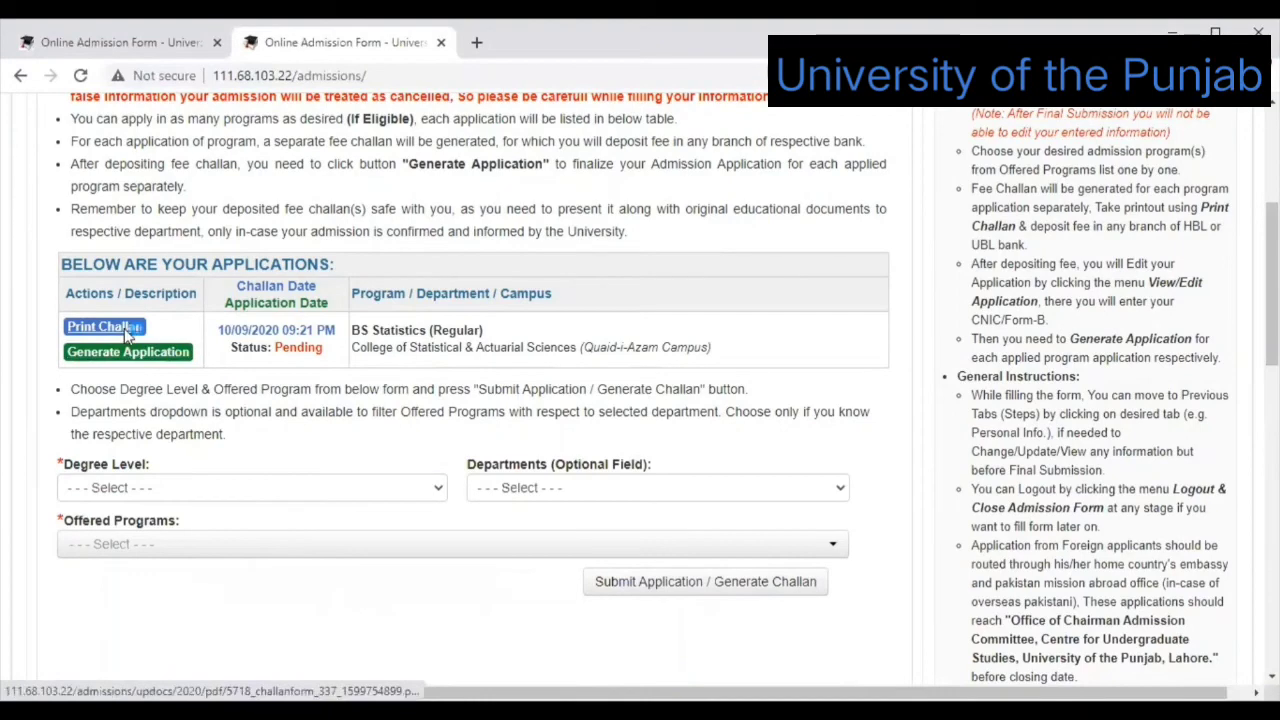
Open the challan PDF and review its copies: Rs. 500 open-merit fee, due 05/10/2020.
left_click(124, 328)
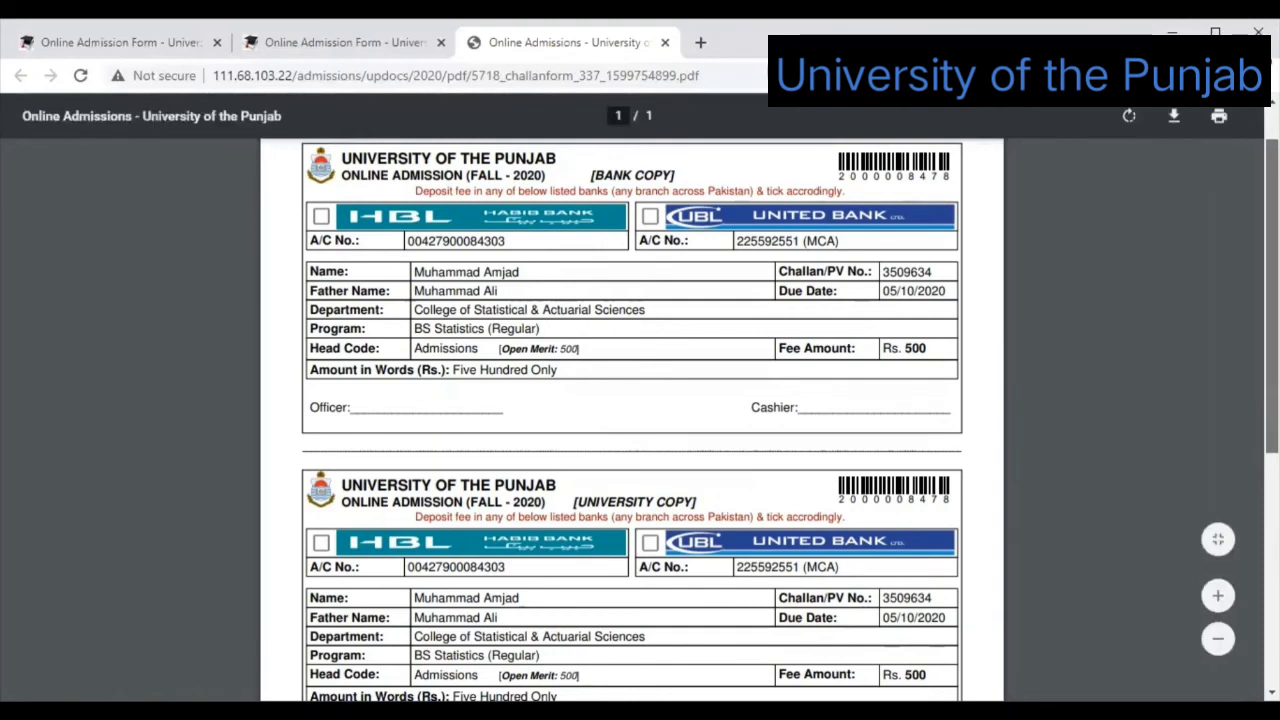
scroll(632, 420, "down", 2)
scroll(632, 420, "down", 1)
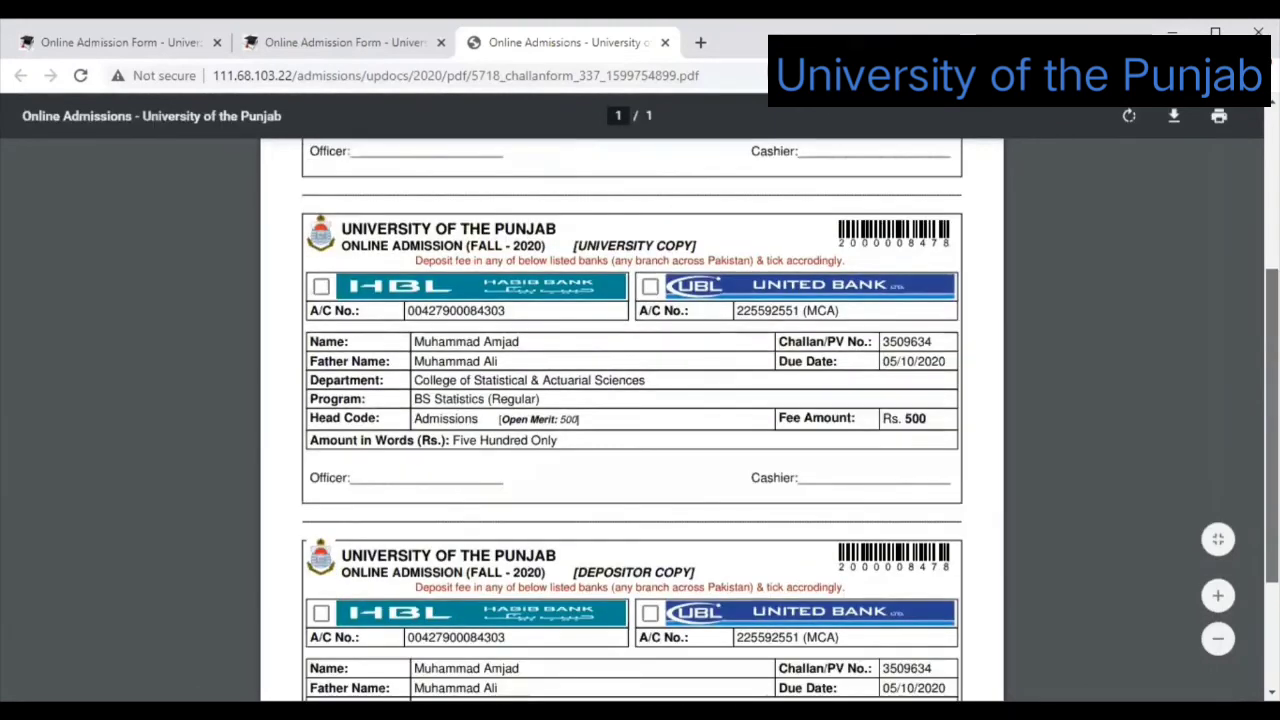
scroll(857, 463, "up", 1)
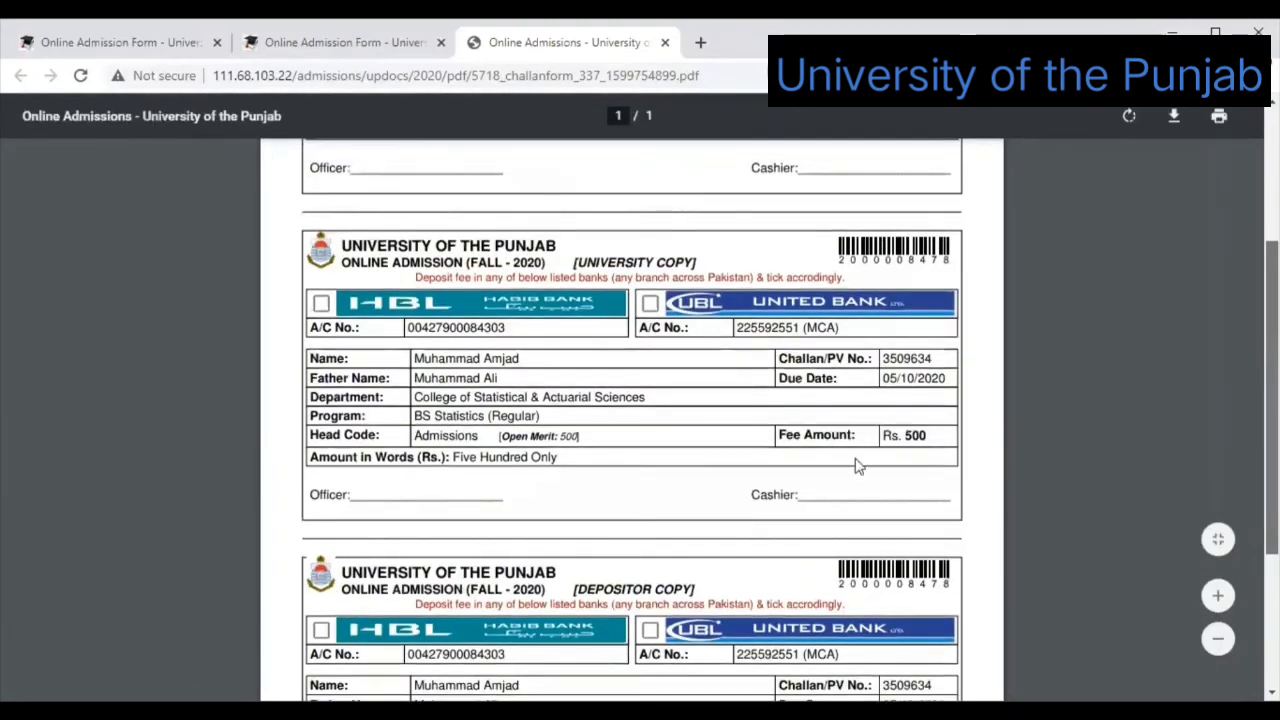
scroll(857, 467, "up", 1)
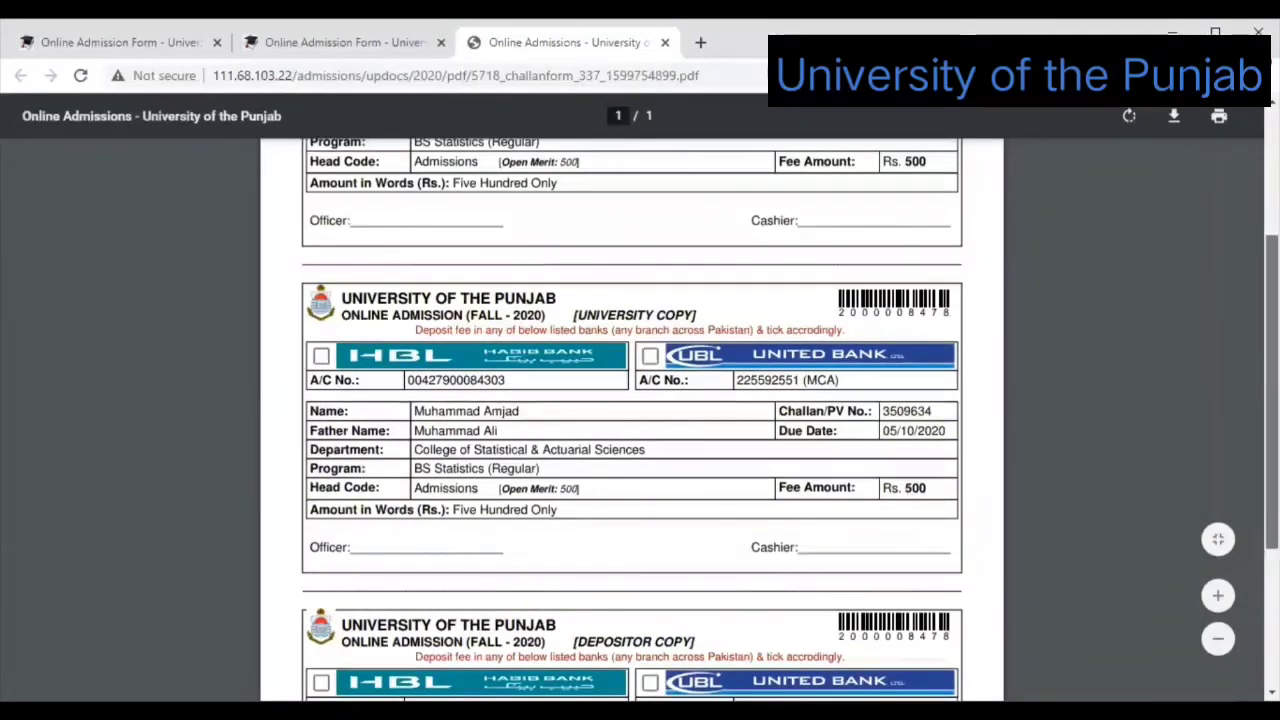
scroll(632, 420, "down", 2)
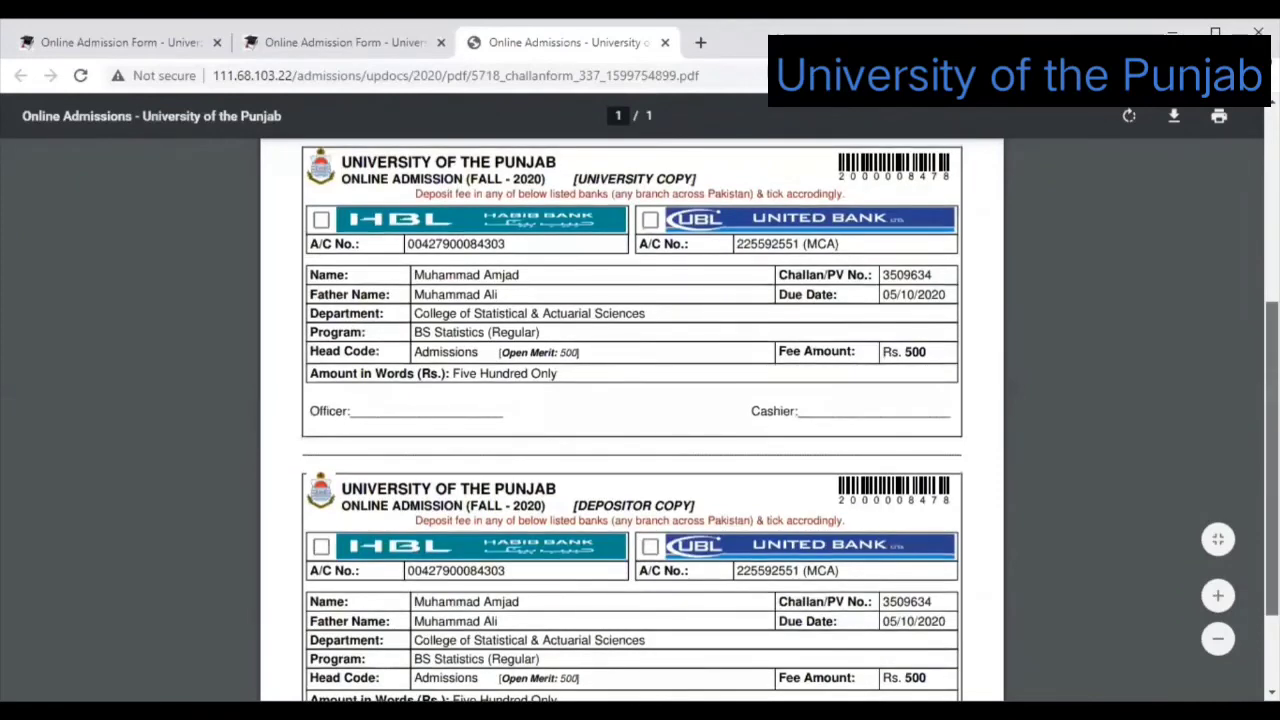
scroll(815, 458, "up", 1)
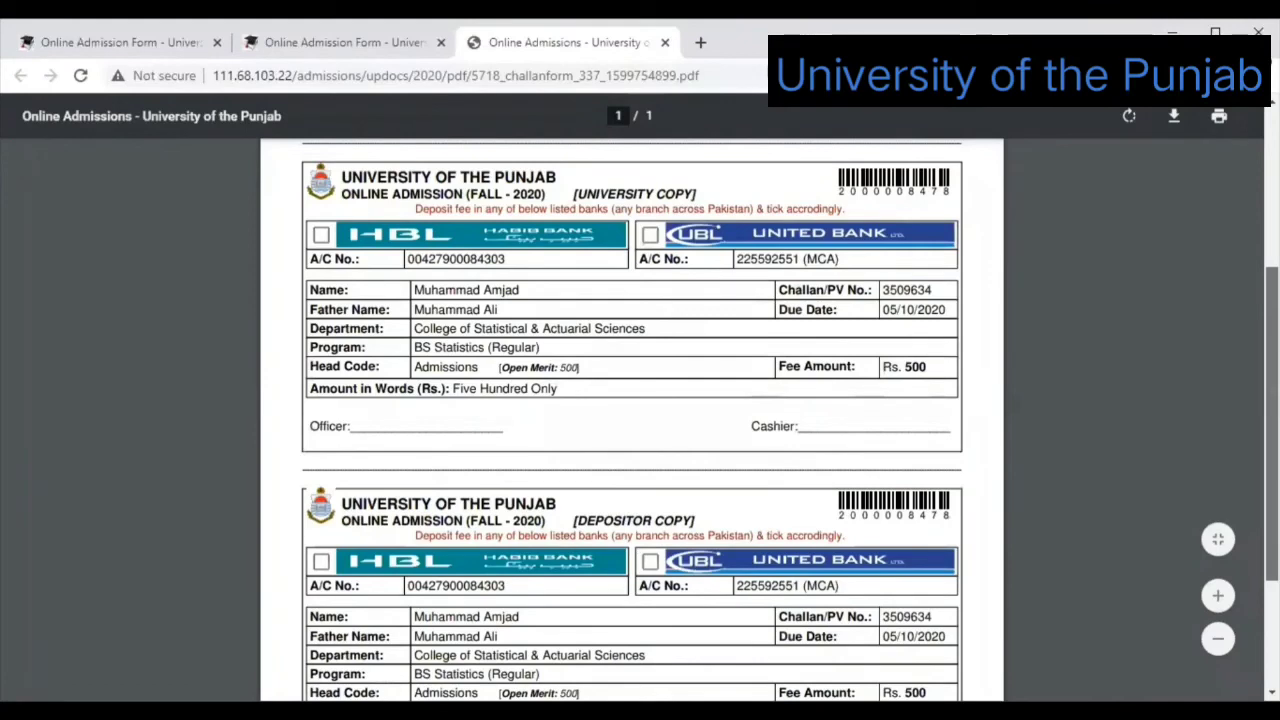
scroll(632, 420, "down", 3)
scroll(632, 420, "up", 3)
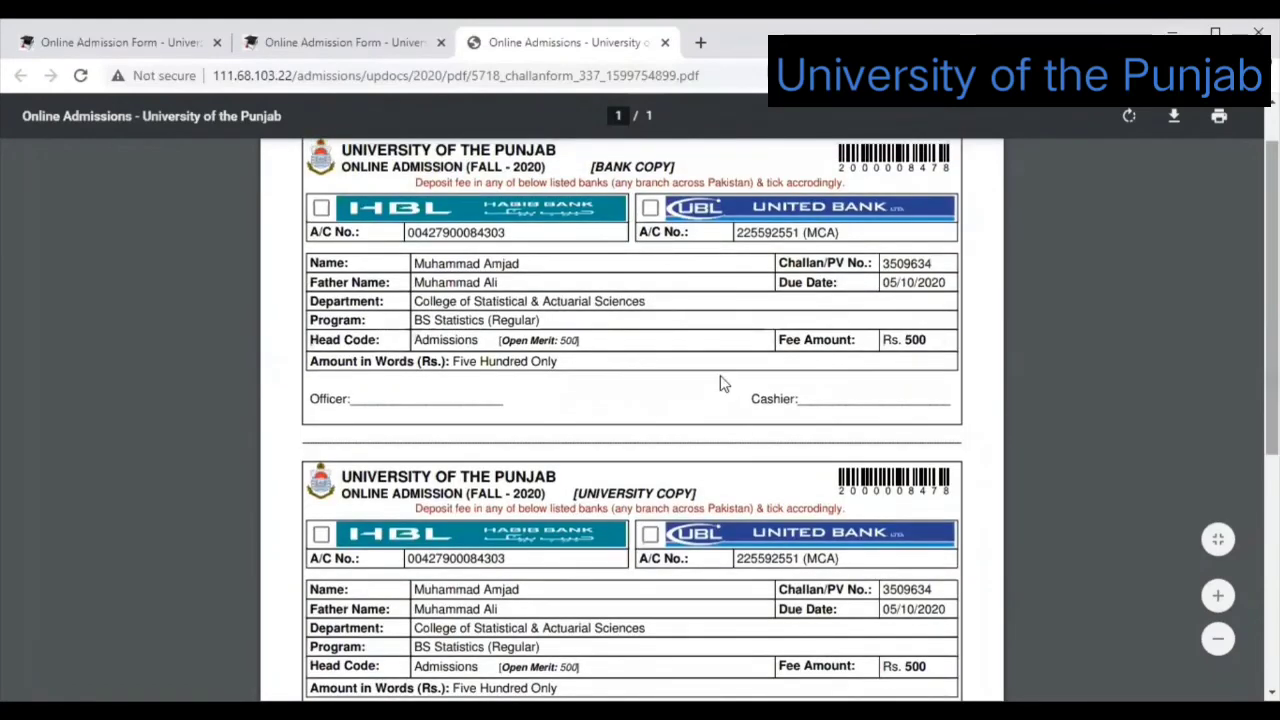
scroll(1087, 240, "up", 1)
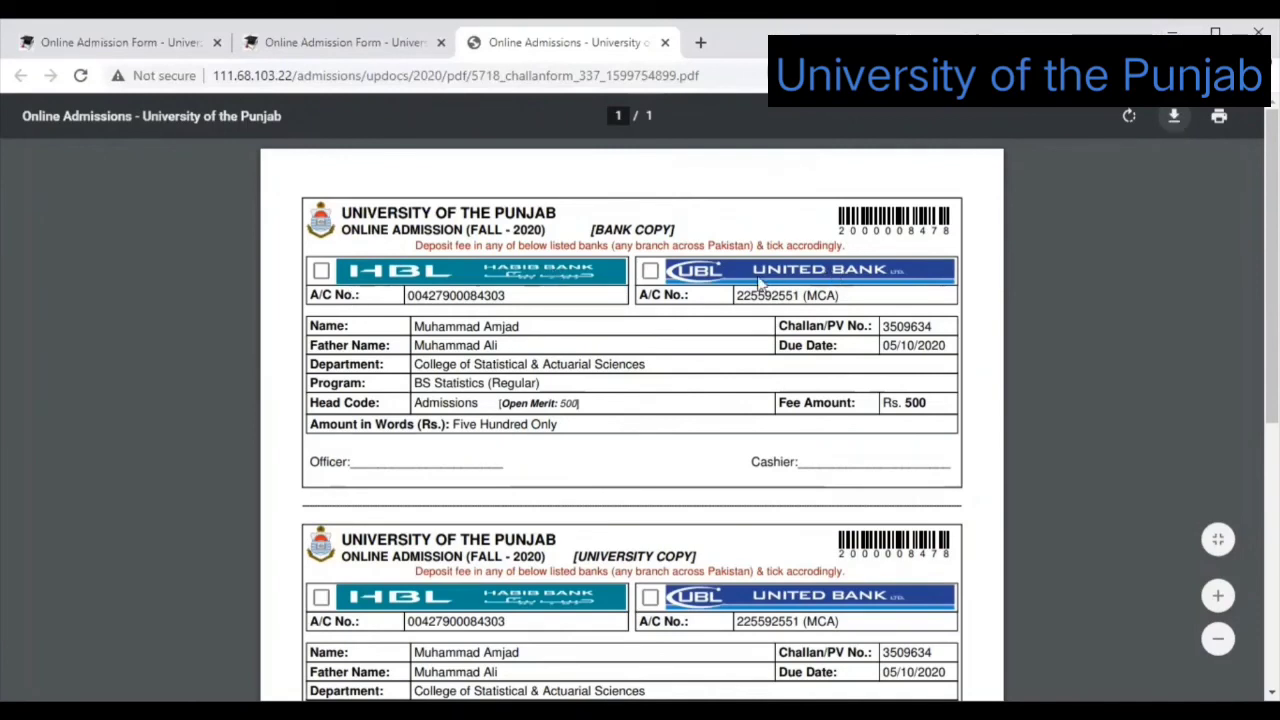
Back on the admission form, start Generate Application for BS Statistics and confirm the fee deposit.
key("ctrl+shift+Tab")
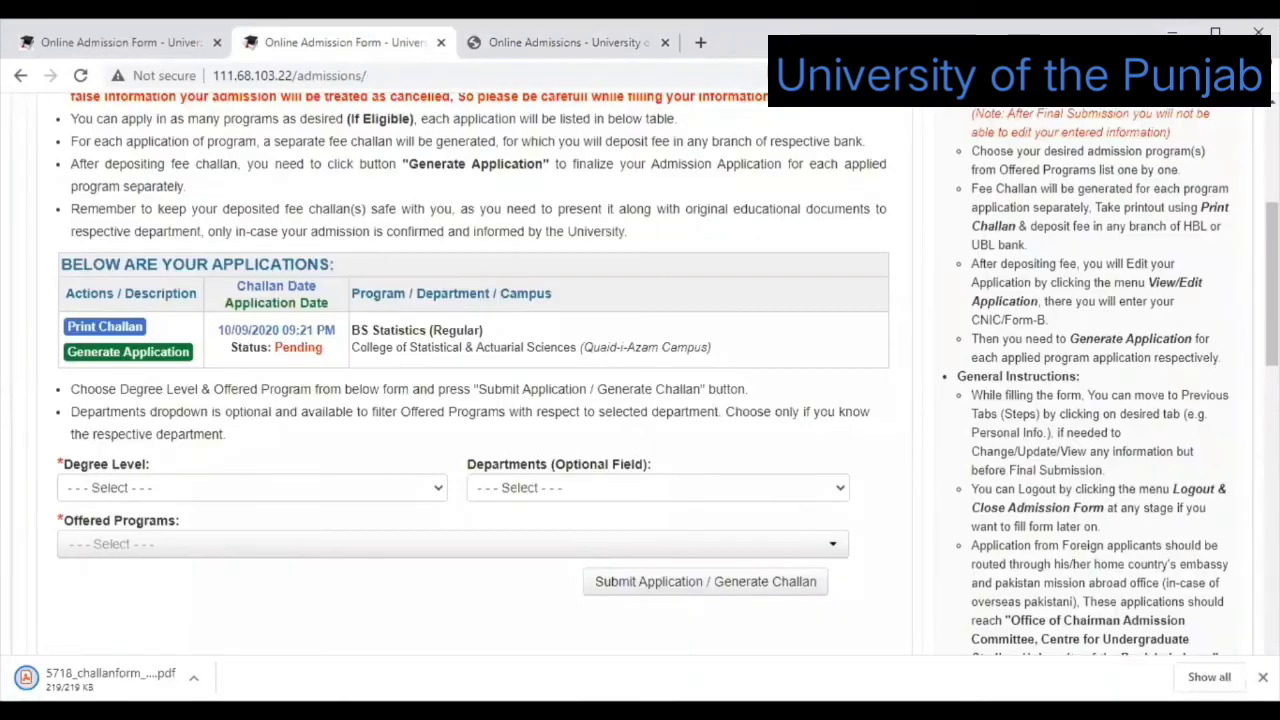
left_click(143, 363)
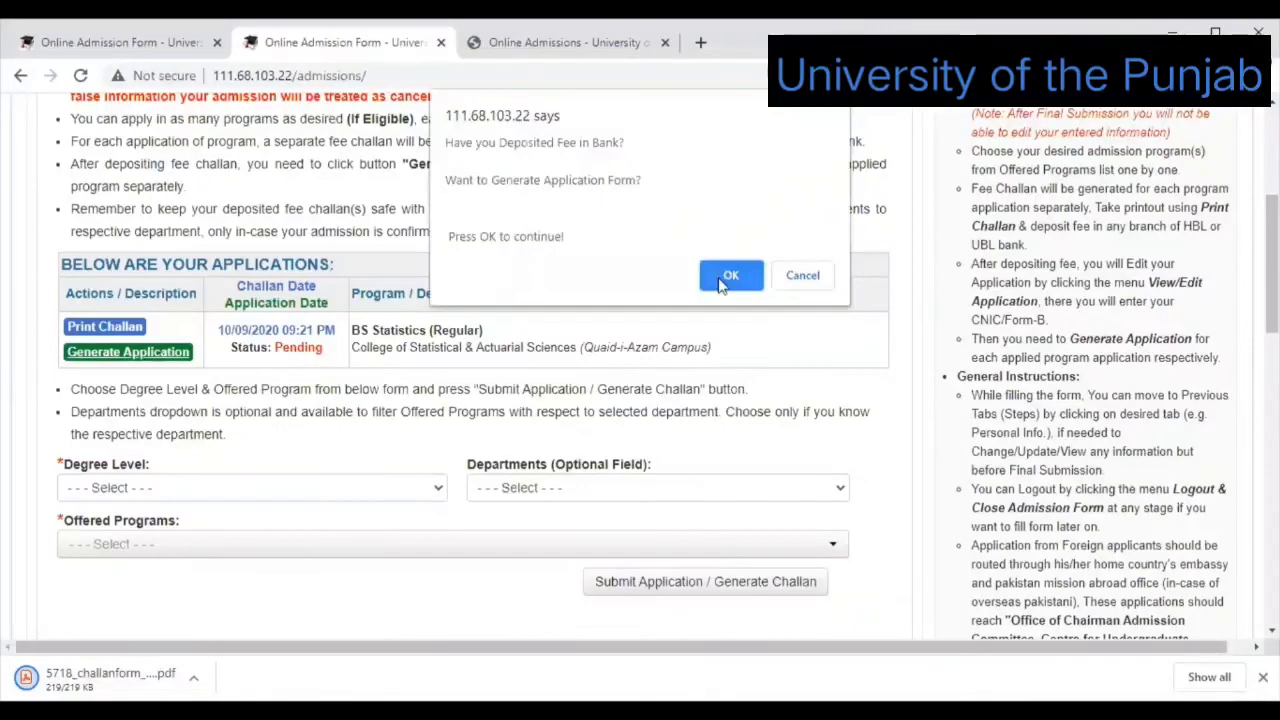
left_click(730, 276)
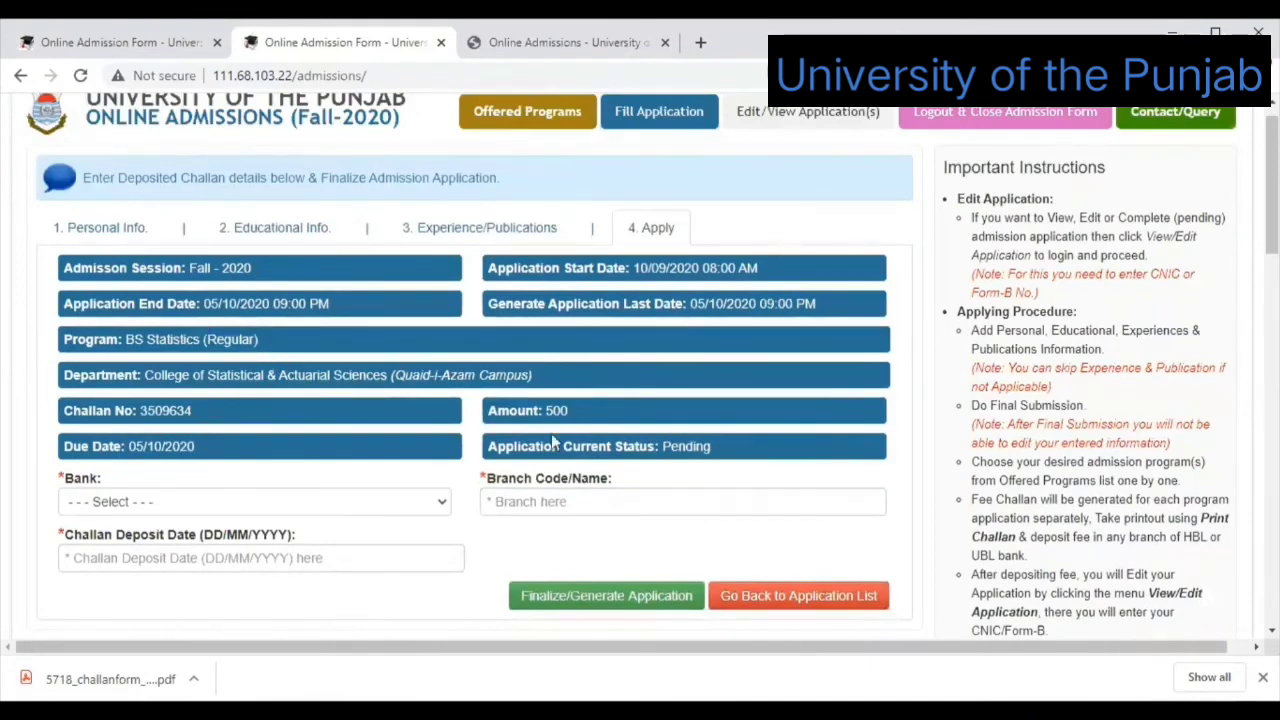
Choose HBL as the depositing bank, then select the deposit date and branch code fields.
left_click(441, 508)
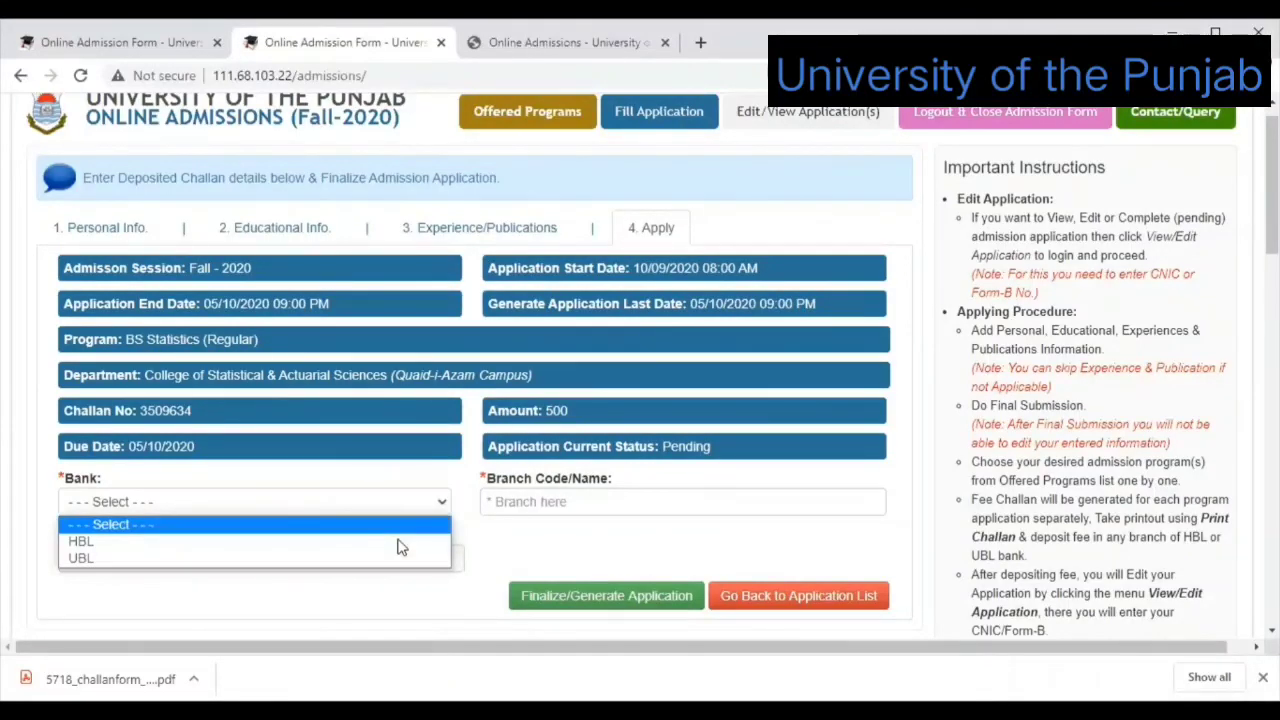
left_click(205, 512)
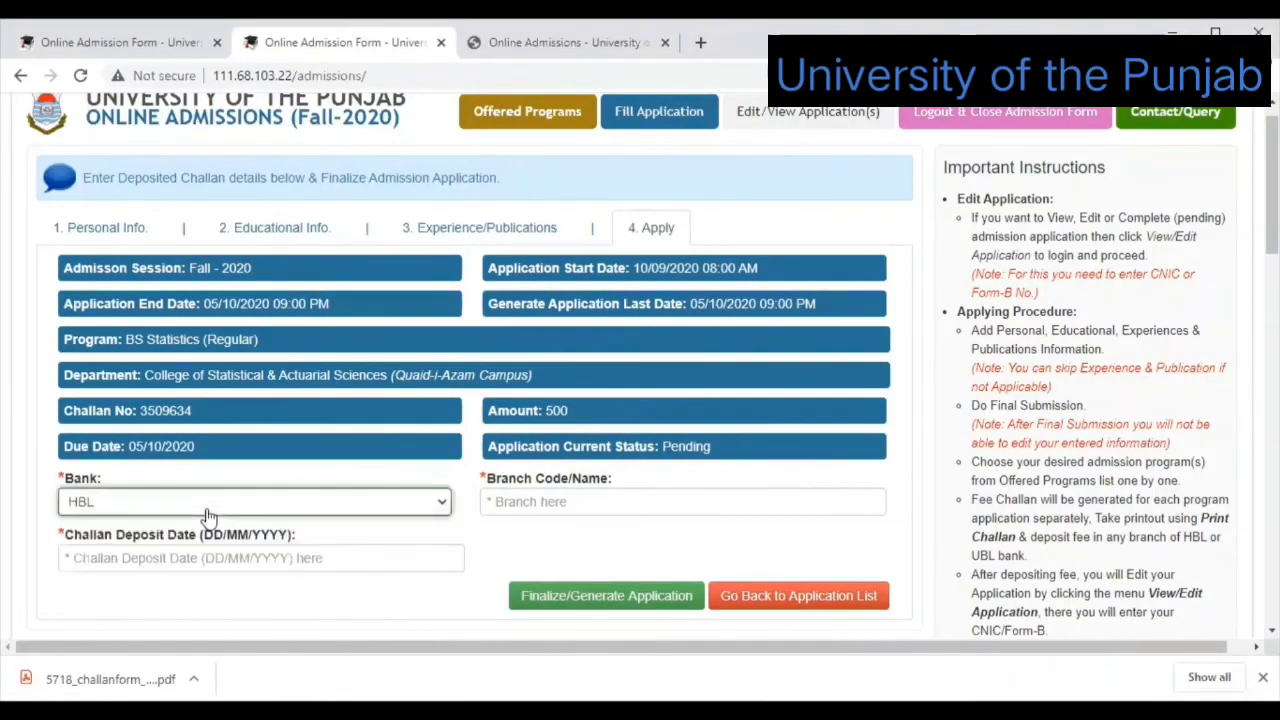
left_click(118, 556)
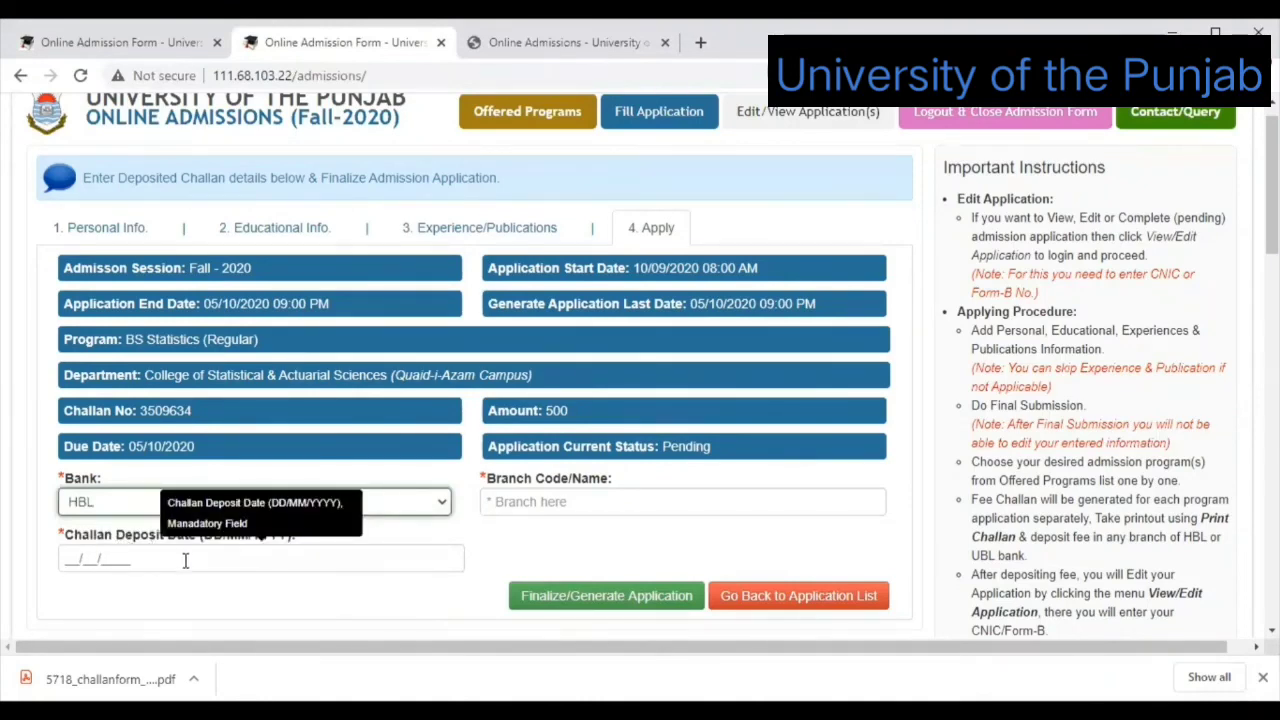
left_click(565, 503)
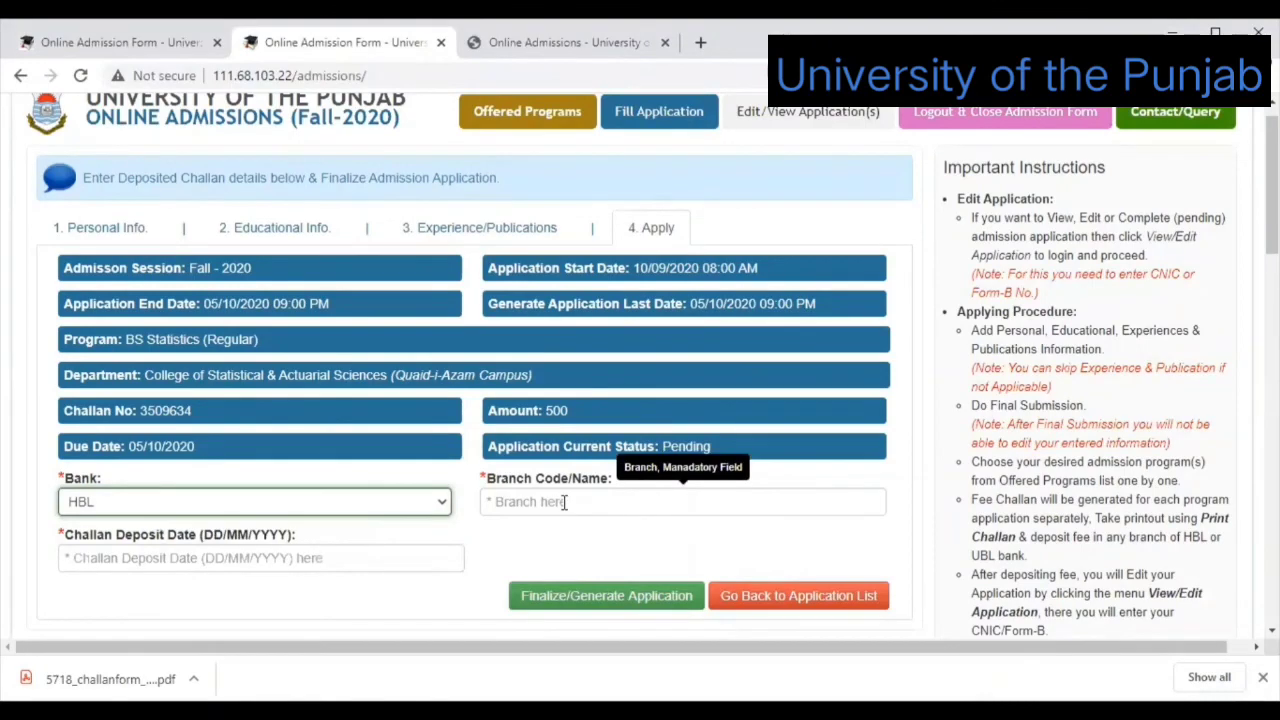
left_click(565, 502)
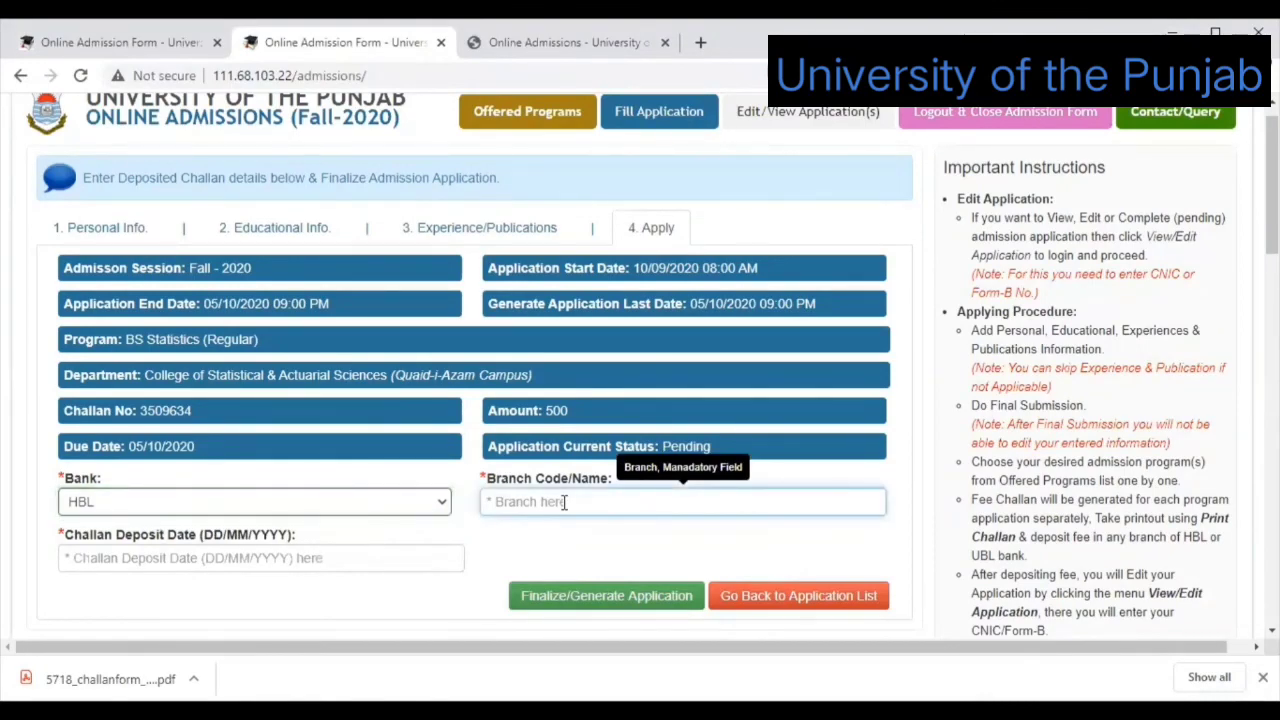